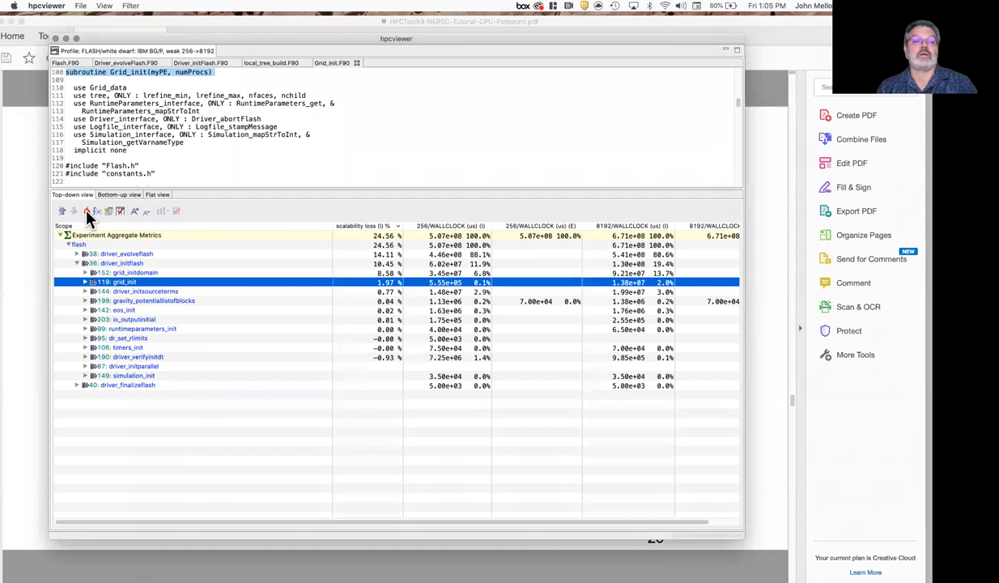
Trace grid_init's hot path to the loop at amr_set_runtime_parameters.F90: 142, highlight its closing End Do line and enlarge the source area.
left_click(142, 321)
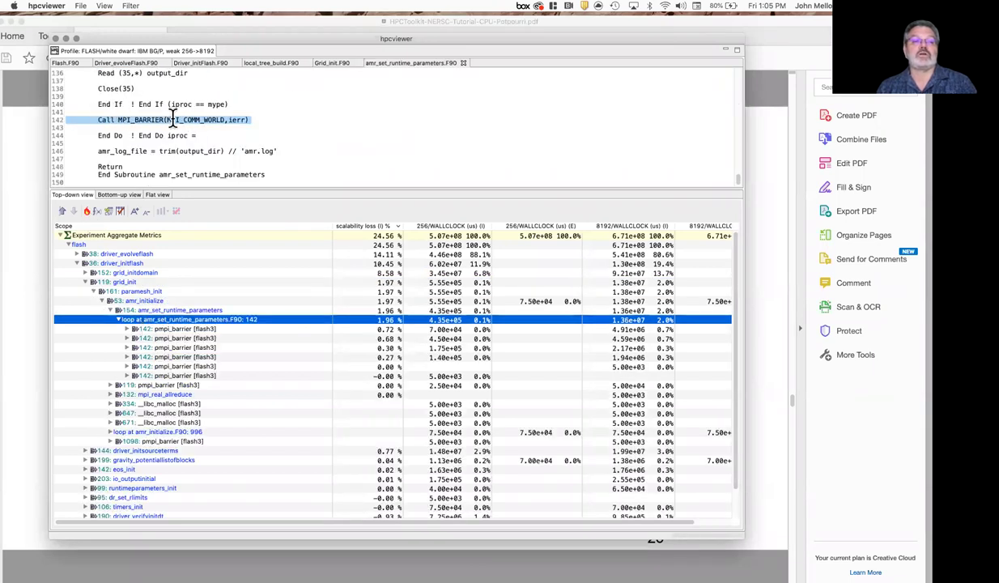
left_click_drag(196, 136, 98, 136)
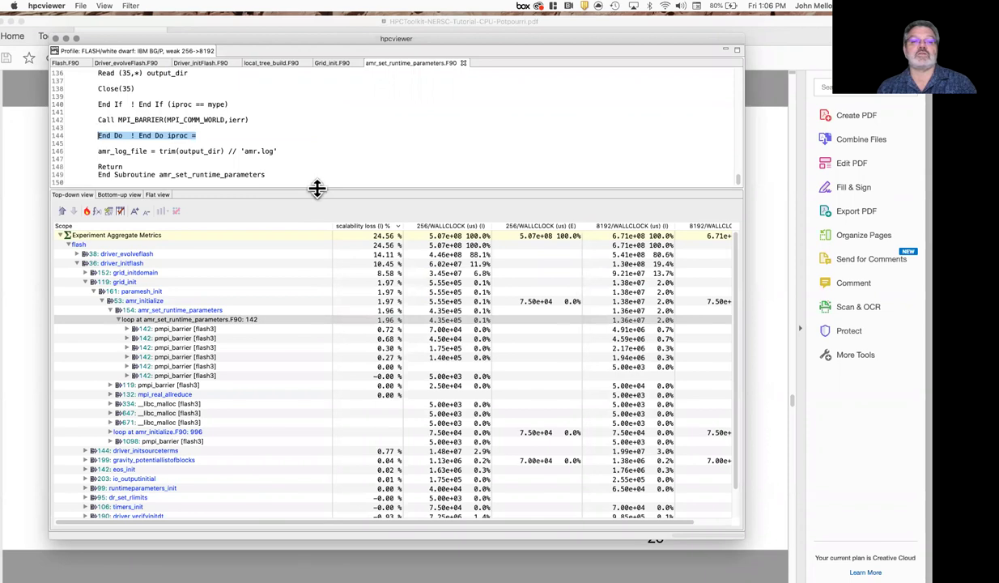
left_click_drag(316, 188, 293, 356)
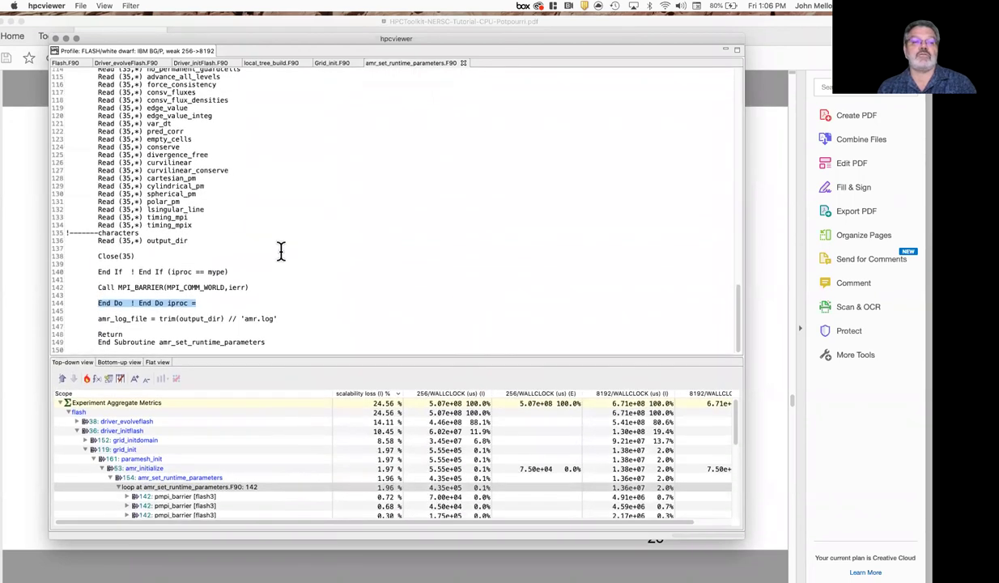
Examine the start of the loop in amr_set_runtime_parameters.F90, highlighting the Do iproc line and the iproc == mype condition on lines 83-84.
scroll(274, 245, "up", 5)
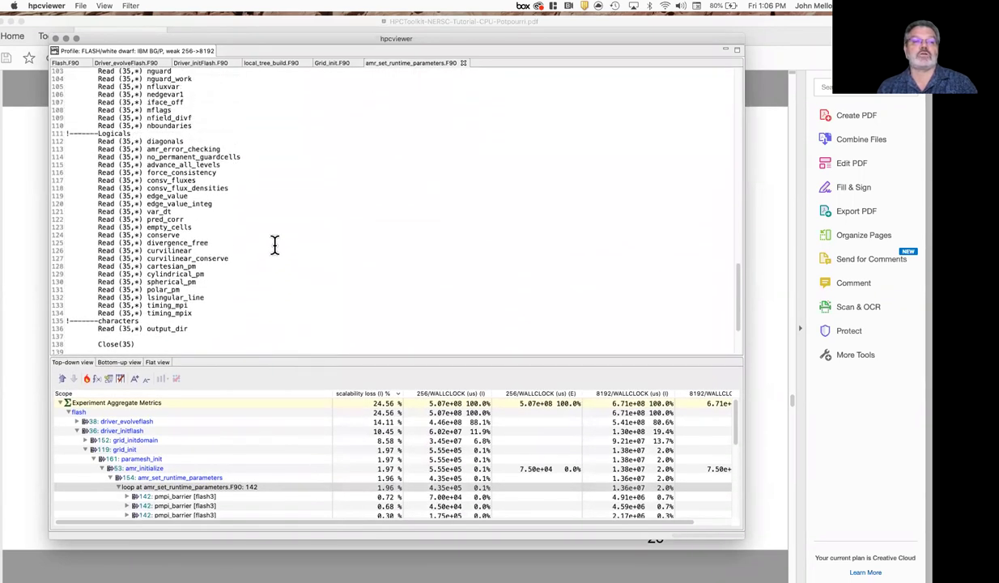
scroll(274, 244, "up", 7)
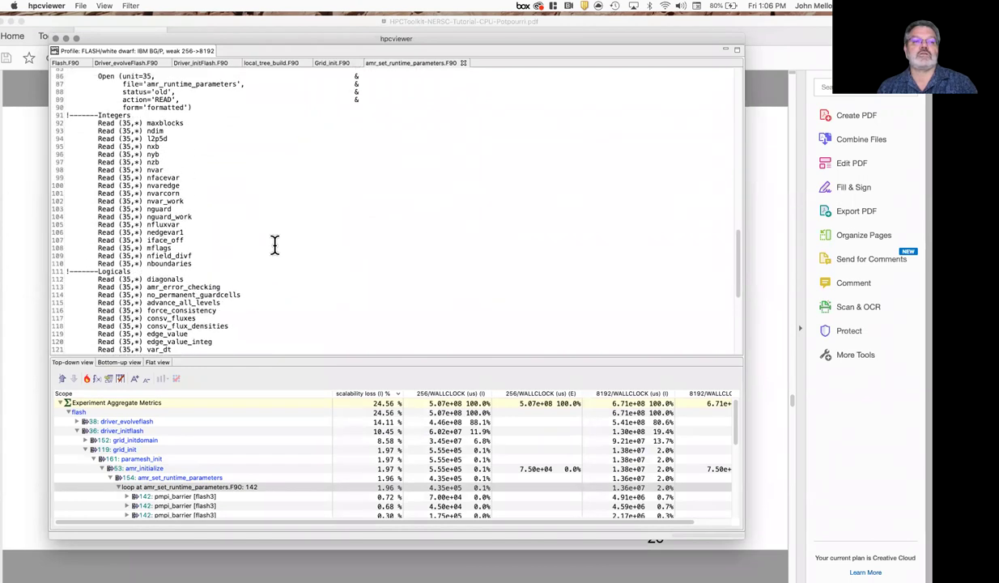
left_click_drag(87, 128, 212, 136)
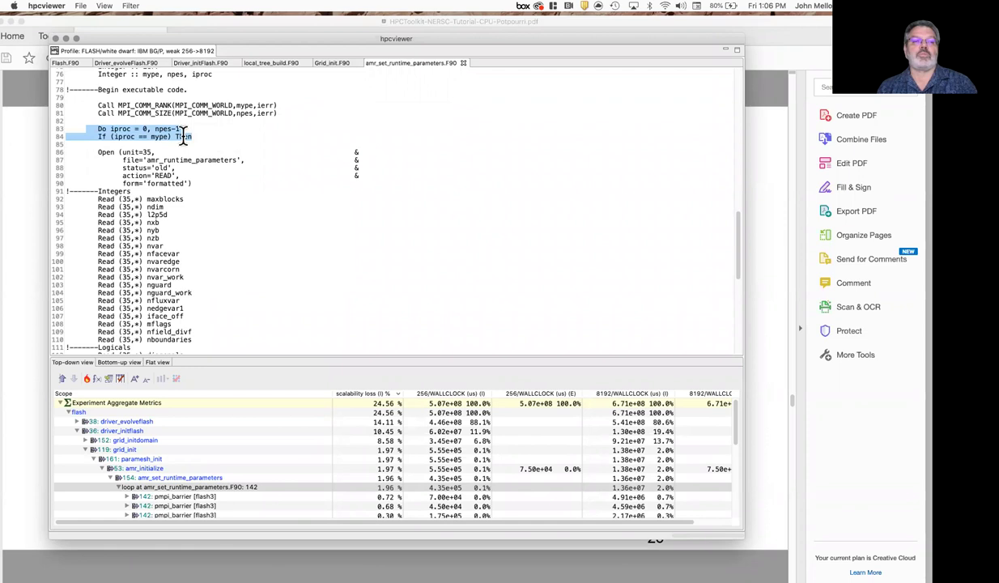
left_click_drag(67, 134, 193, 136)
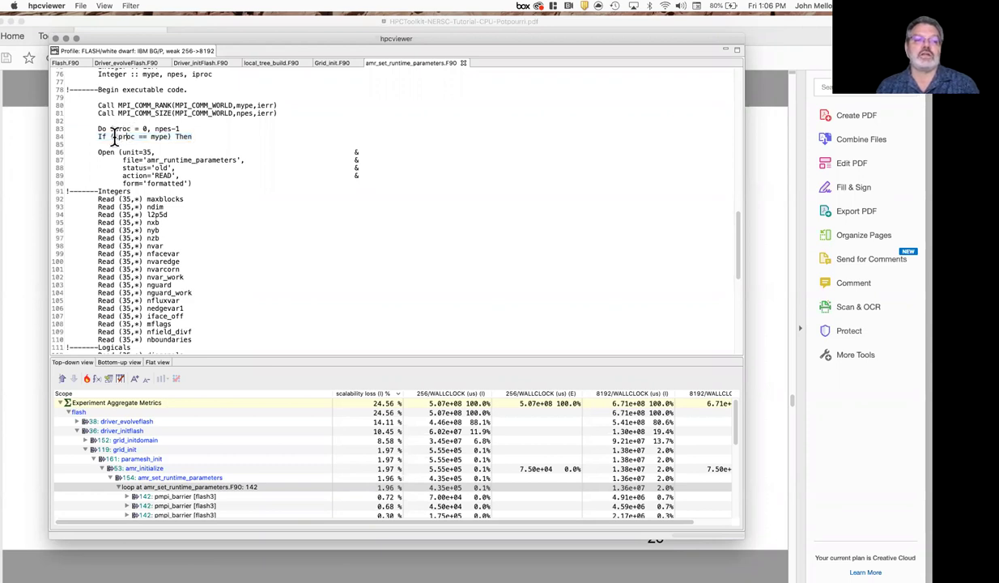
left_click_drag(113, 136, 173, 136)
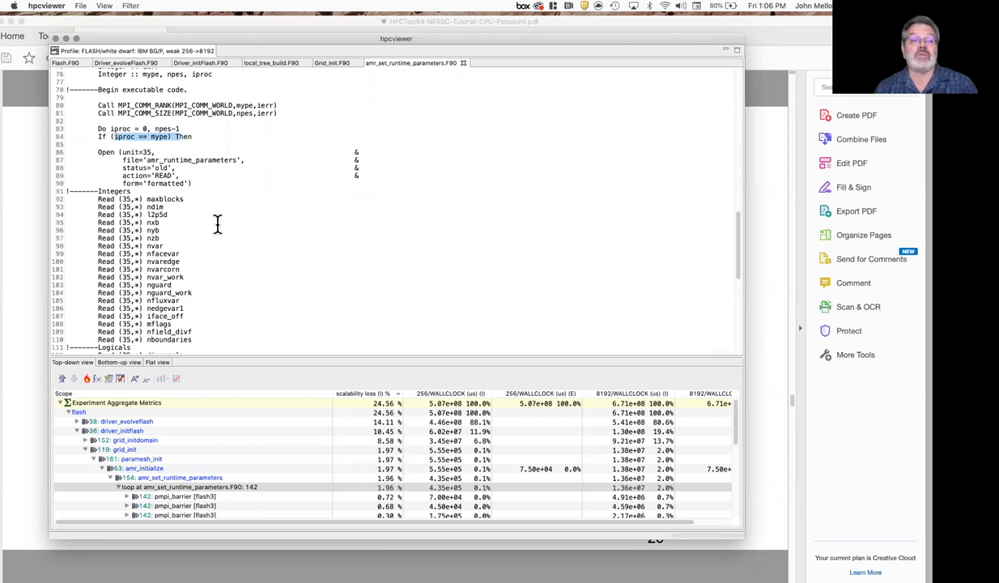
scroll(217, 224, "down", 2)
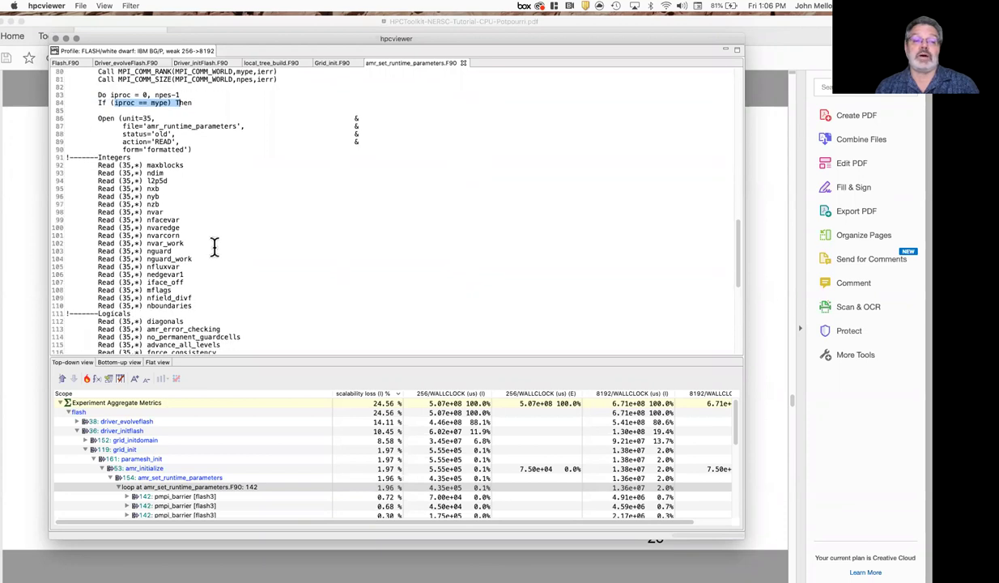
Shrink the source area and collapse the grid_init and driver_initflash branches in the call tree.
left_click_drag(285, 355, 285, 234)
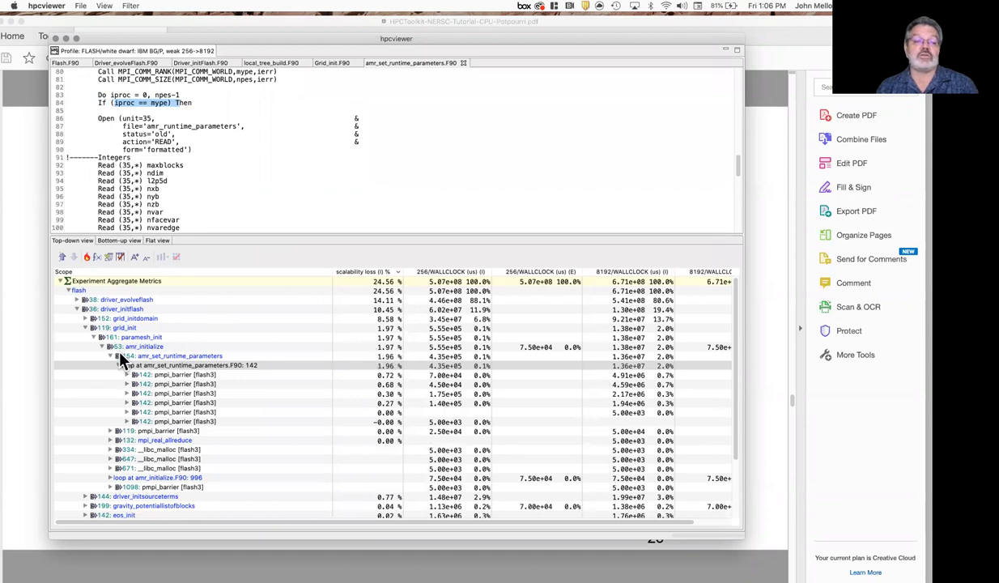
left_click(86, 328)
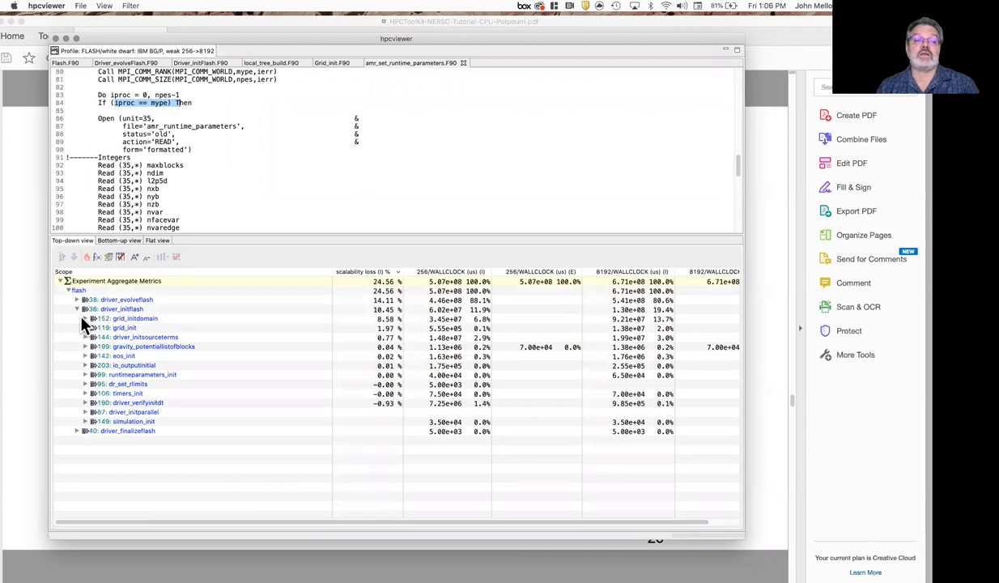
left_click(78, 309)
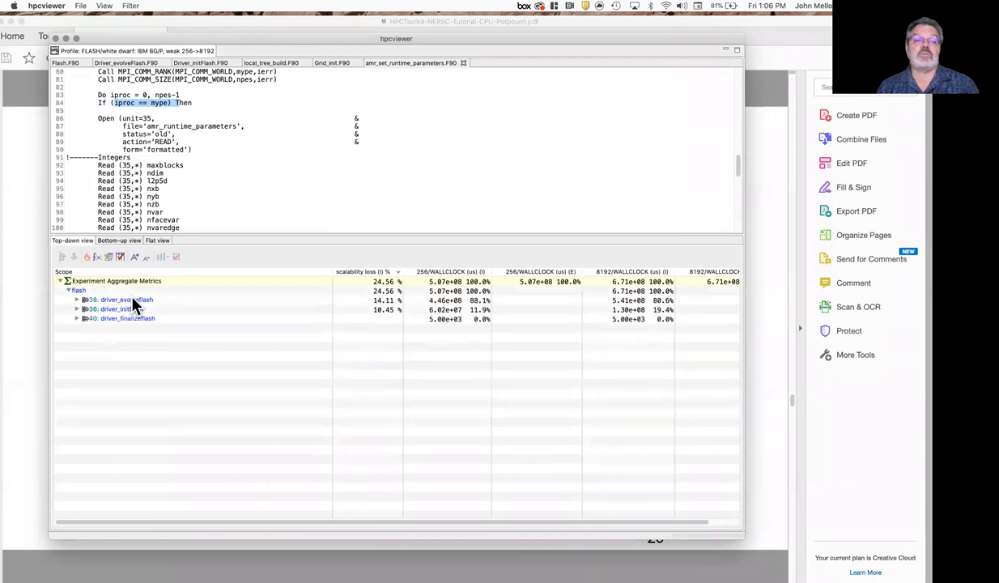
Expand the hot paths of driver_evolveflash and grid_updaterefinement, and inspect the source of the loop at local_tree_build.F90: 216.
left_click(390, 301)
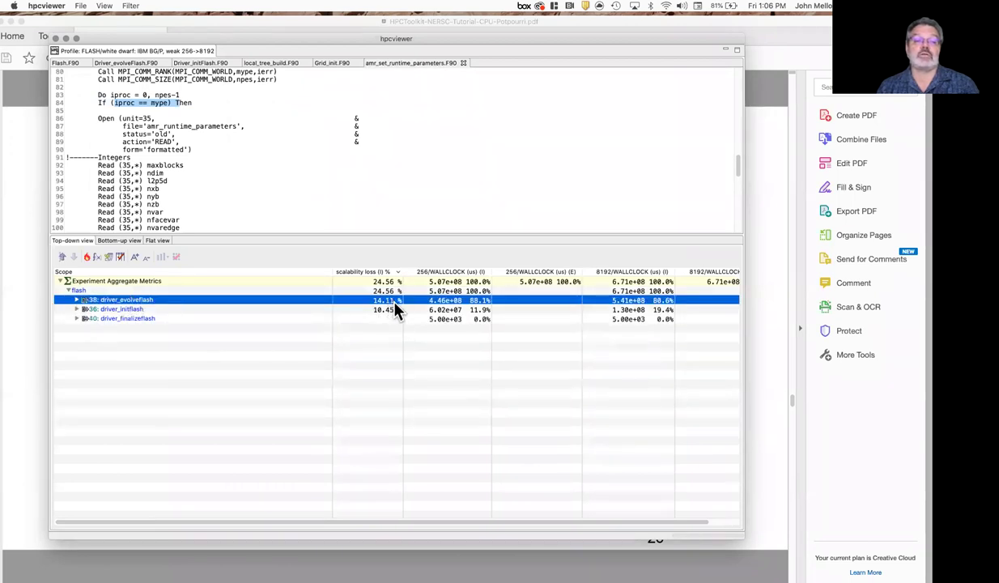
left_click(87, 257)
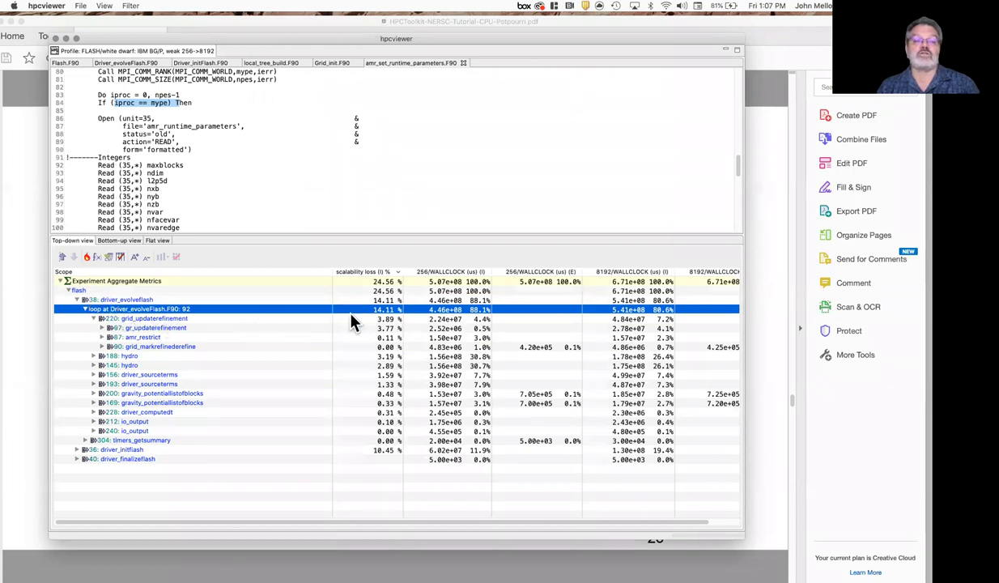
left_click(172, 320)
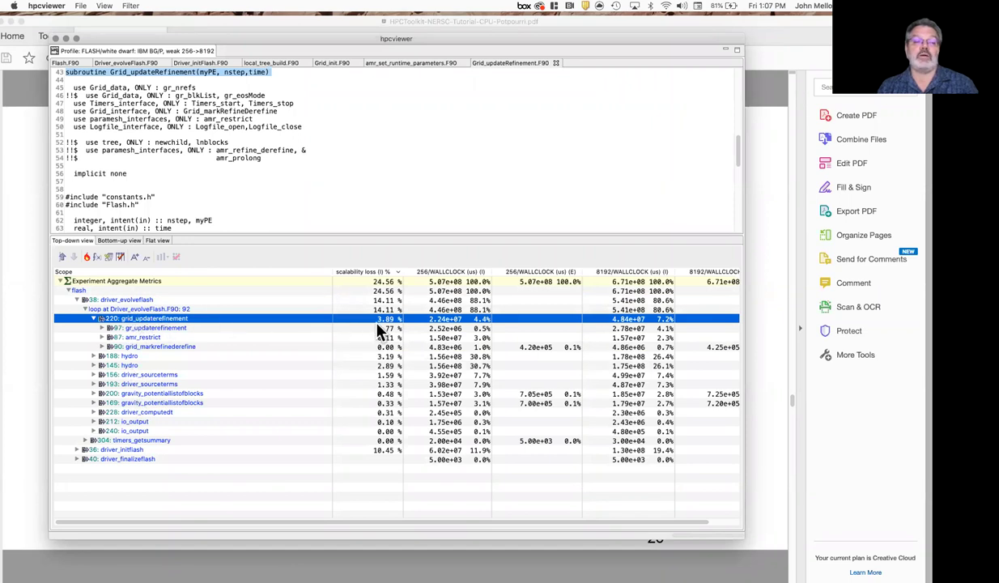
left_click(87, 257)
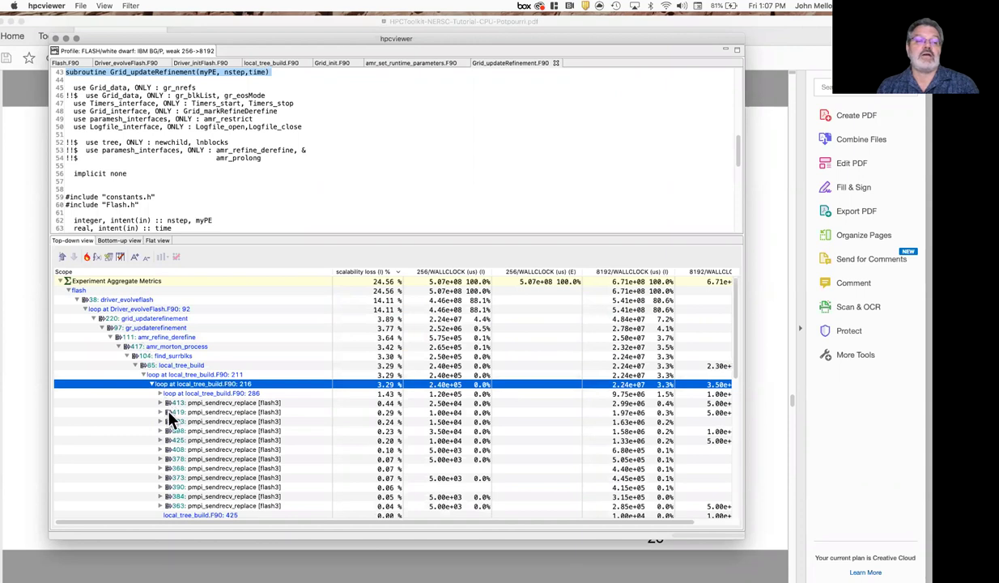
left_click(188, 385)
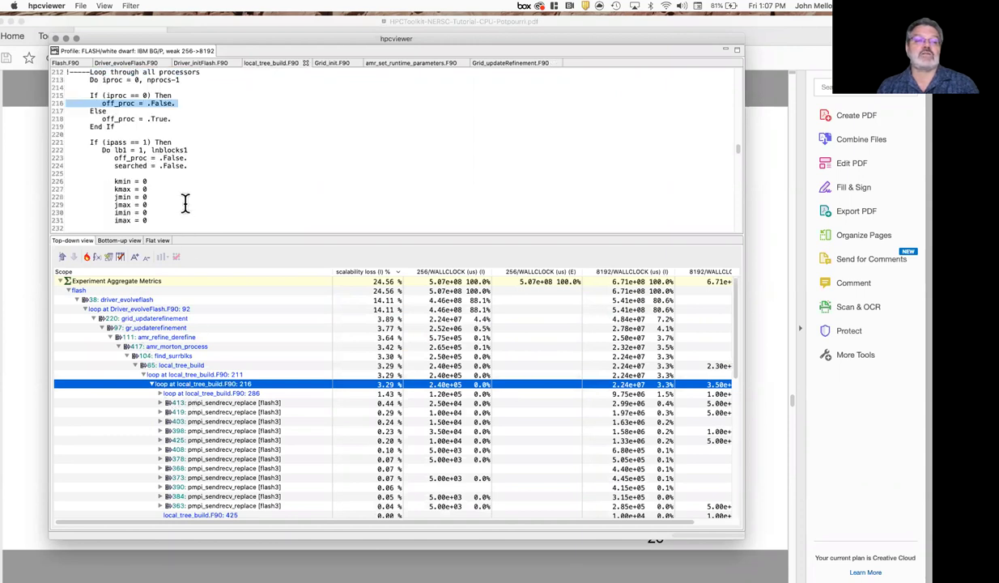
scroll(172, 142, "up", 2)
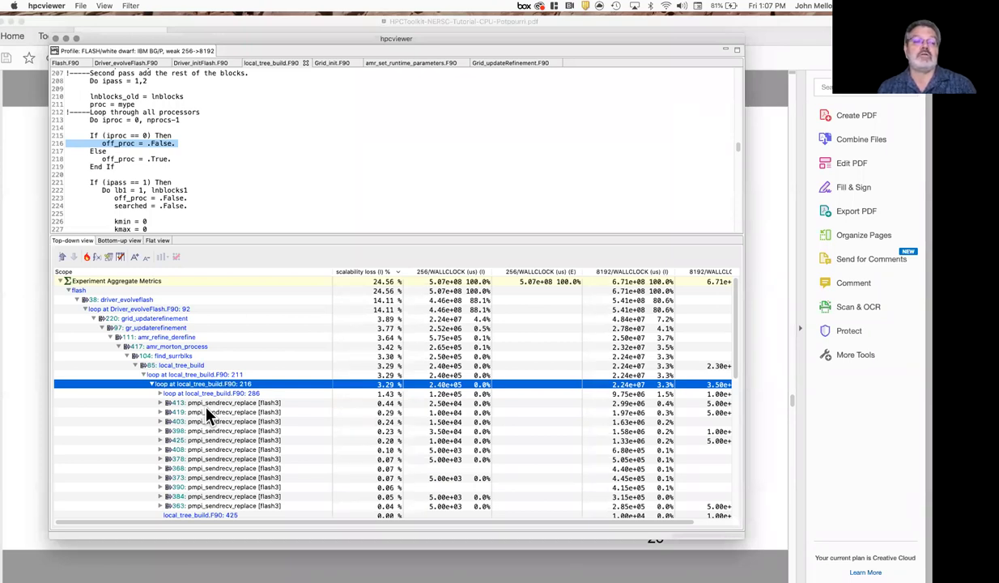
Collapse the loop at Driver_evolveFlash.F90: 92 and its parent driver_evolveflash in the call tree.
left_click(85, 309)
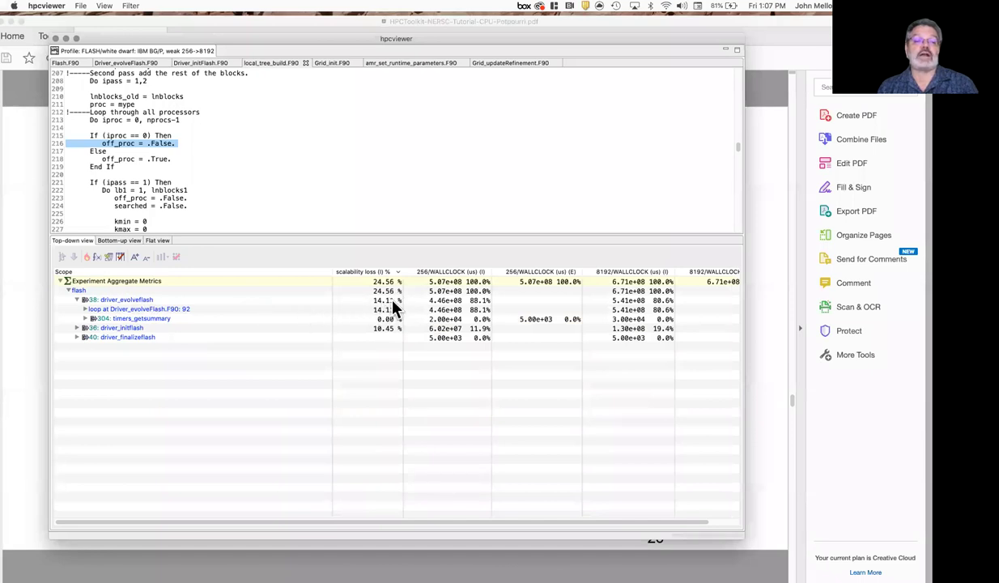
left_click(77, 299)
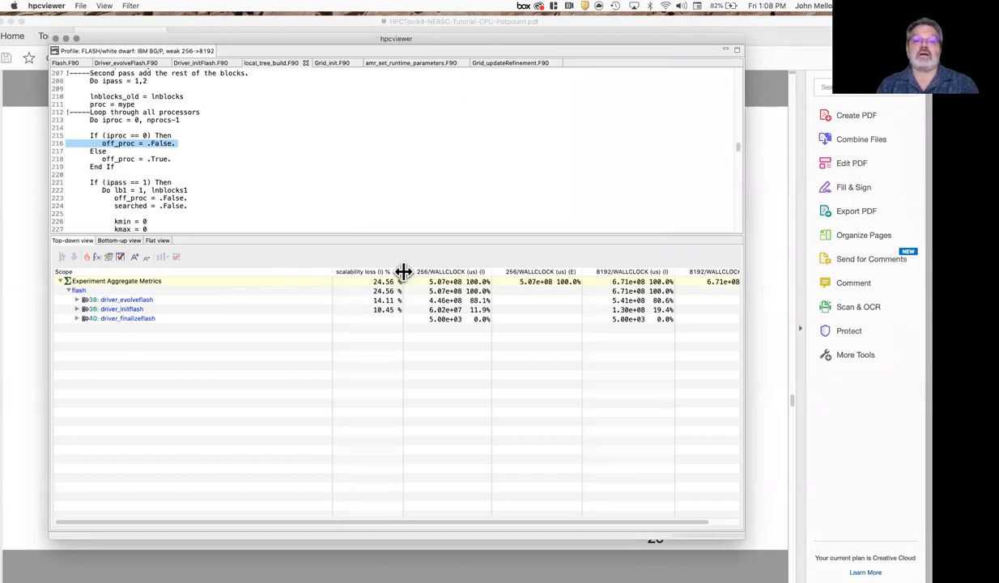
left_click_drag(461, 277, 378, 280)
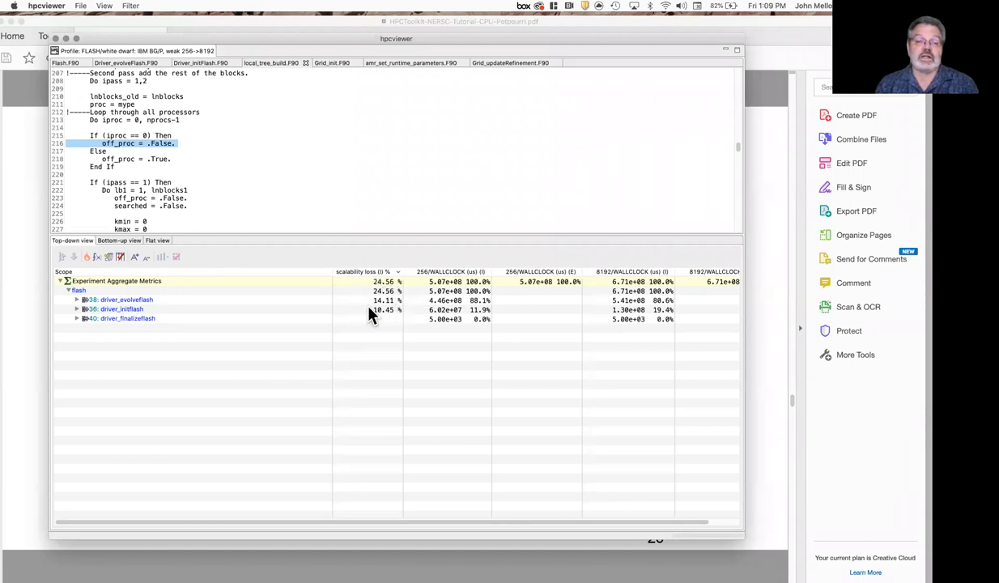
Check the profile's bottom-up view and return to the top-down view.
left_click(120, 241)
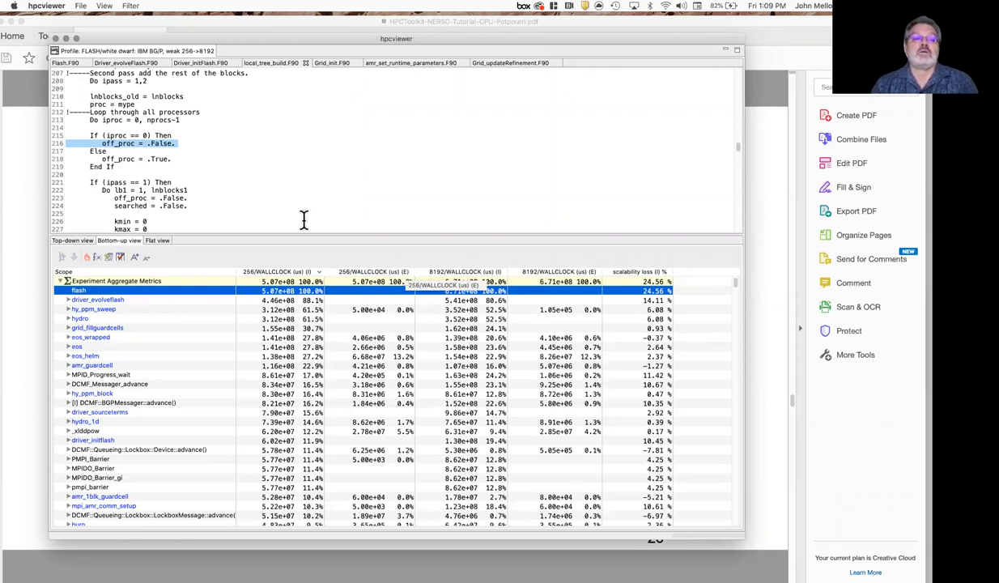
left_click(84, 242)
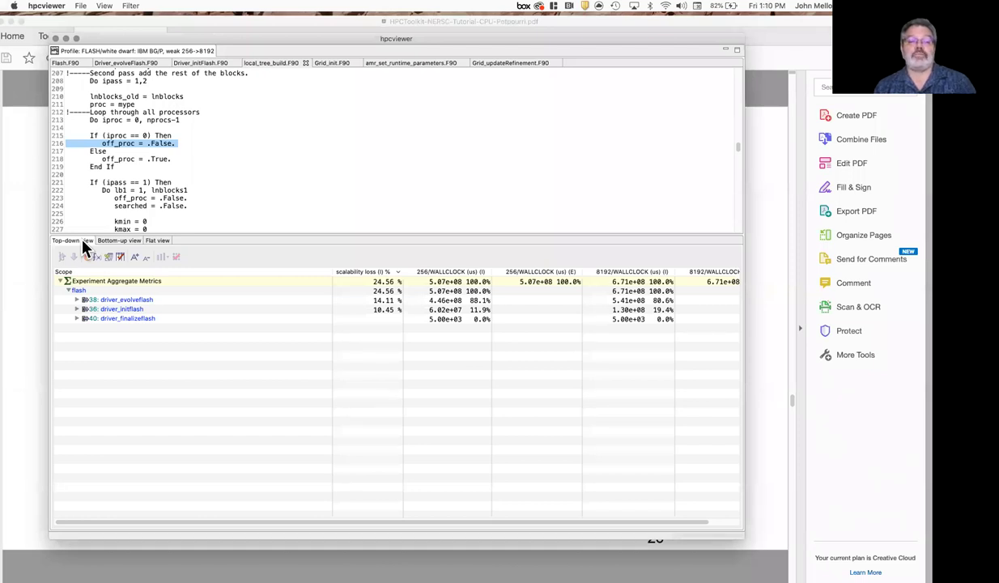
Switch to the tutorial PDF in Acrobat and advance to slide 29, Kernel Sampling Yields Insight.
key("super+Tab")
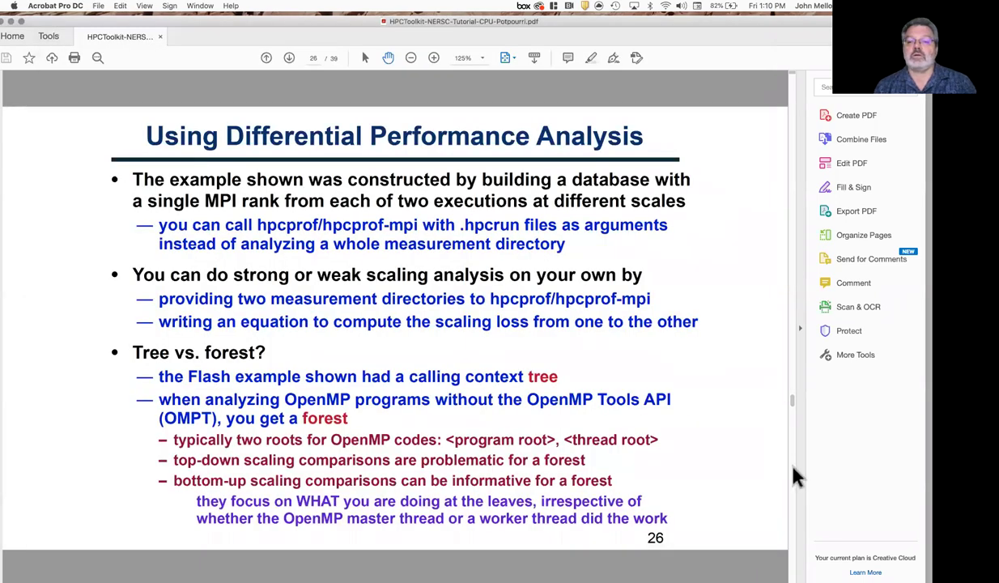
key("Page_Down")
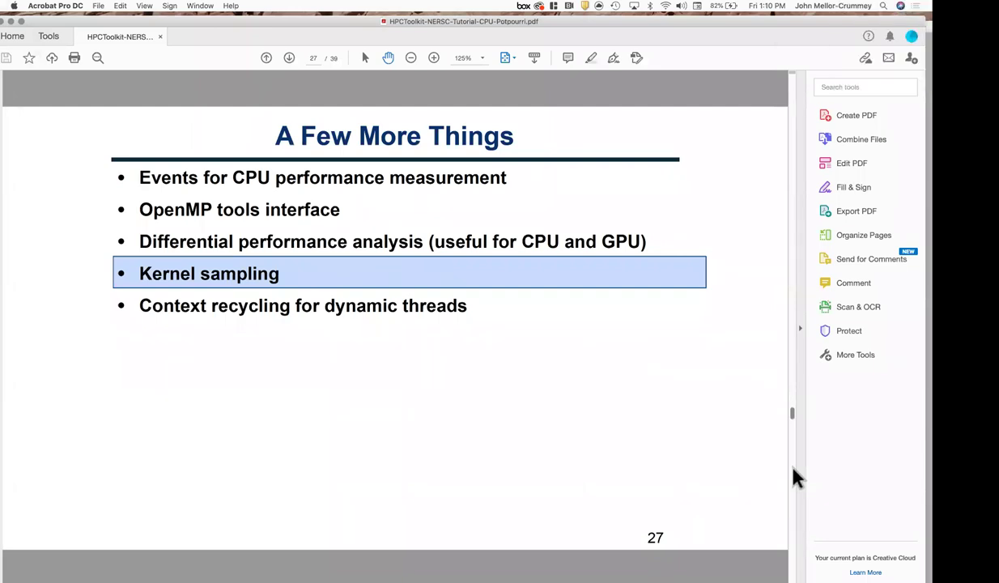
key("Page_Down")
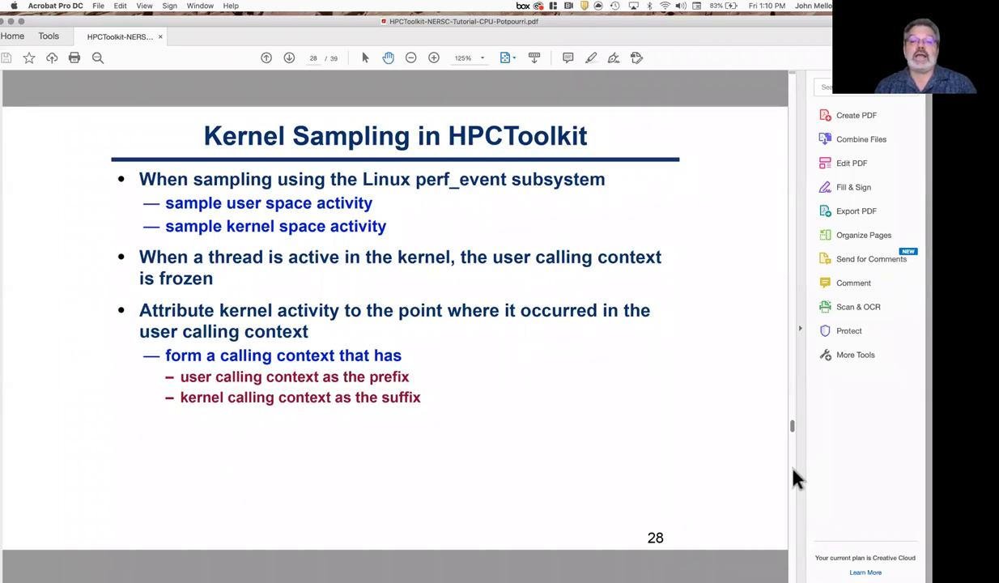
key("Page_Down")
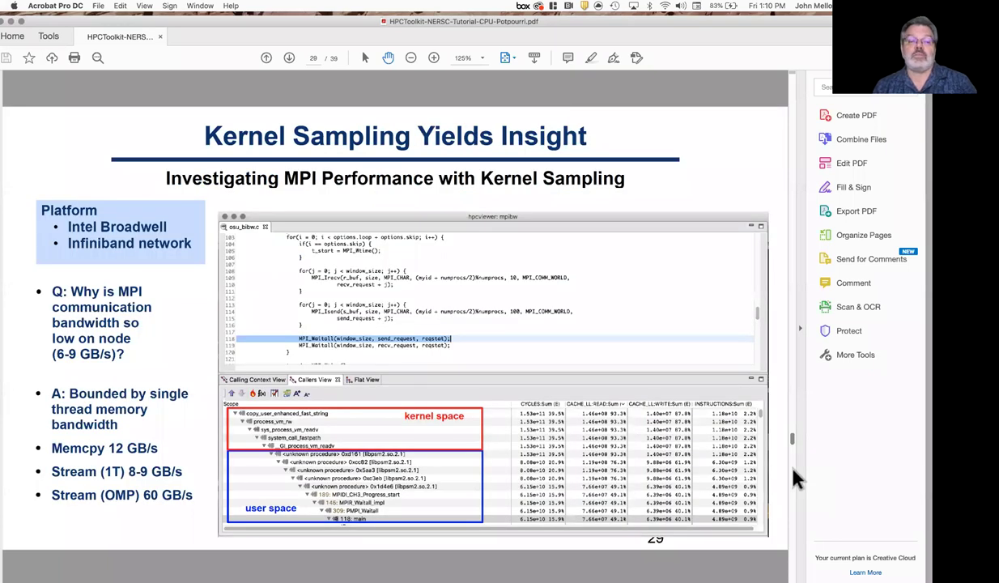
Switch to the remote desktop in Chicken, bring the memory/pages/slow terminal forward and list the directory's files.
key("super+Tab")
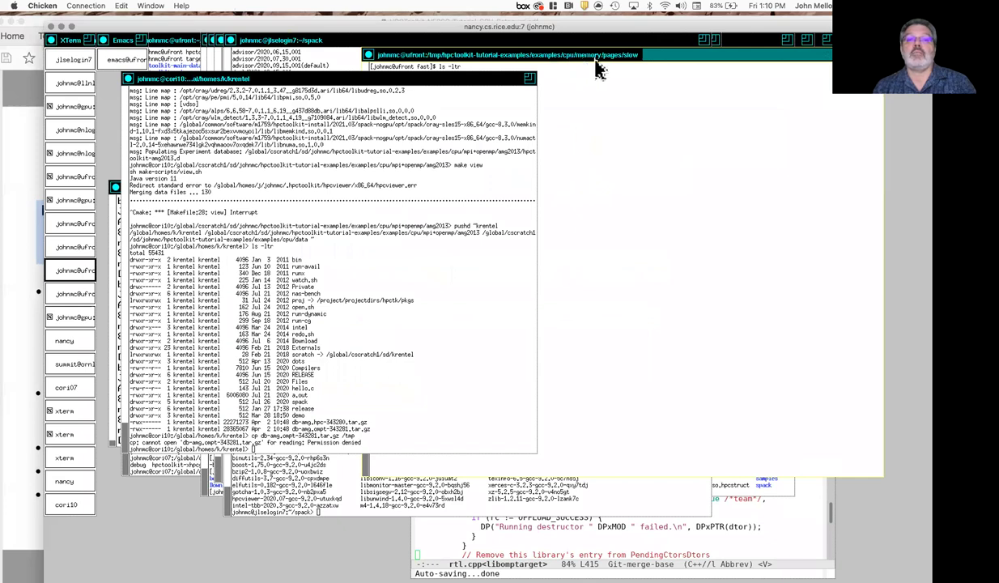
left_click(611, 57)
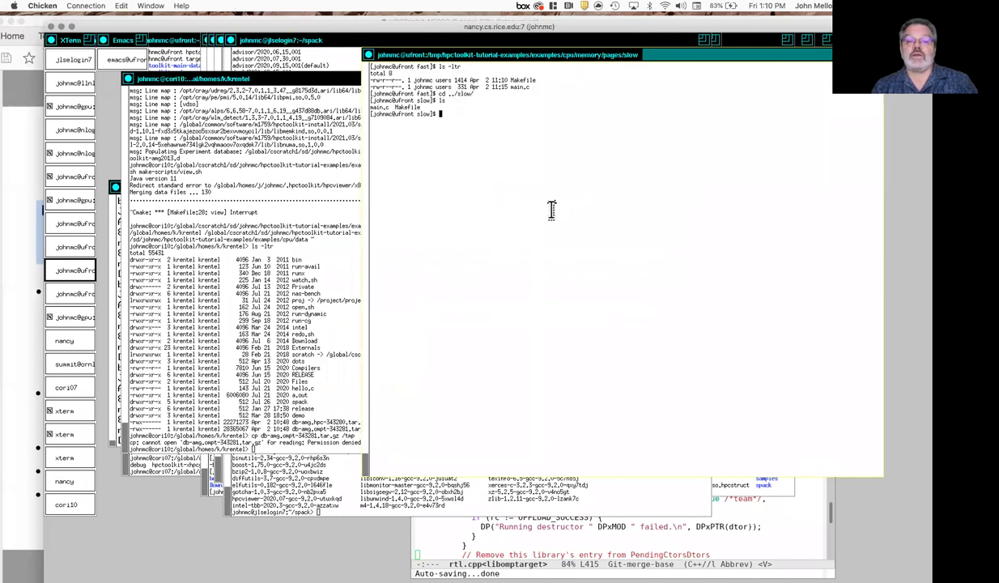
type("ls")
key("Return")
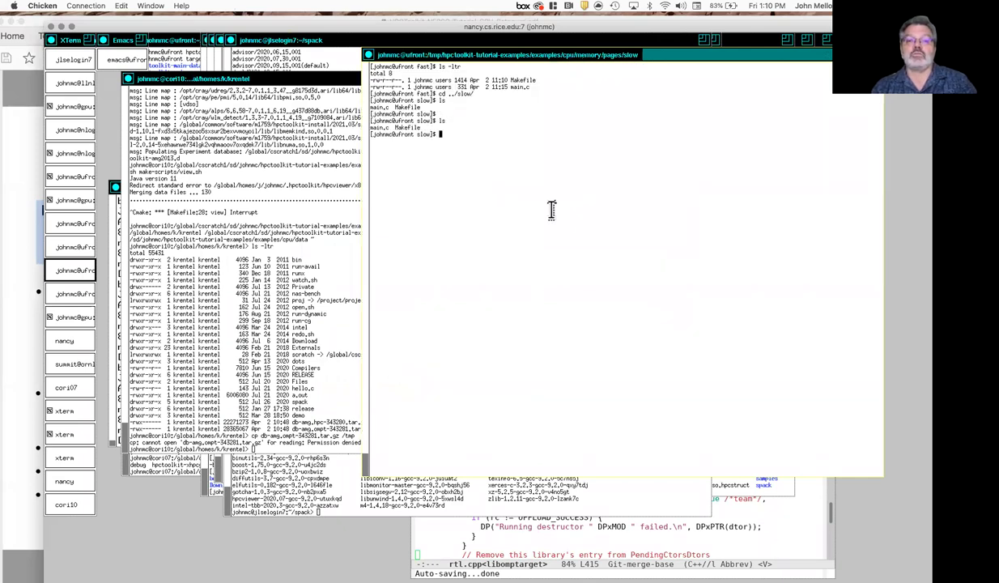
type("make")
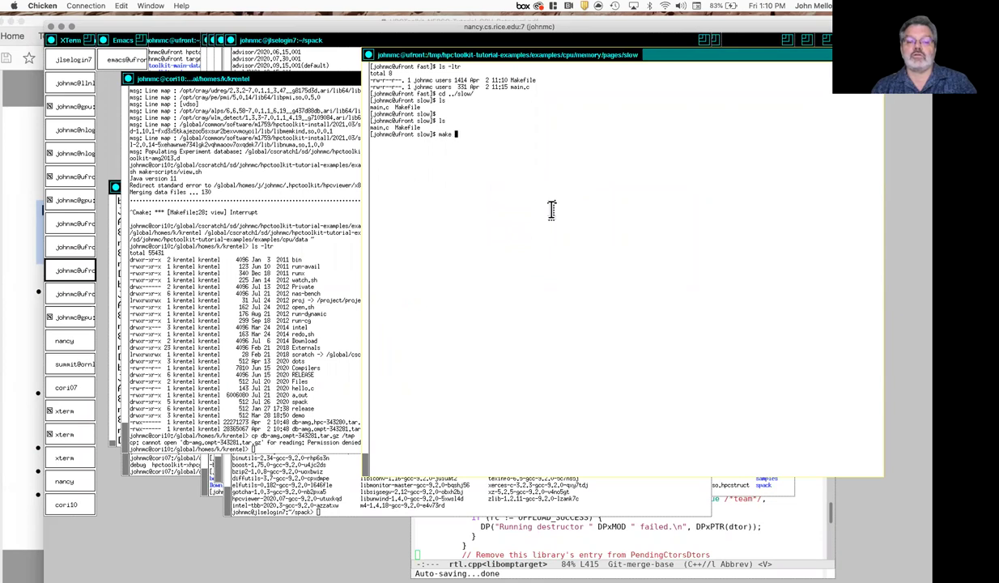
key("BackSpace")
key("BackSpace")
key("BackSpace")
key("BackSpace")
key("BackSpace")
type("vi")
key("BackSpace")
key("BackSpace")
key("BackSpace")
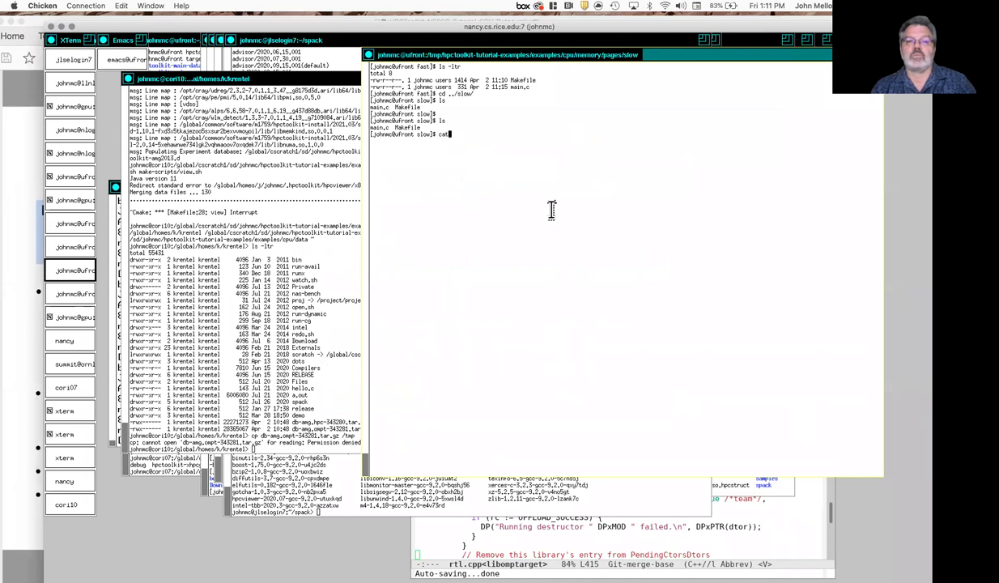
Build the slow memory pages example with make and run its profiling target with make run-time.
type("make")
key("Return")
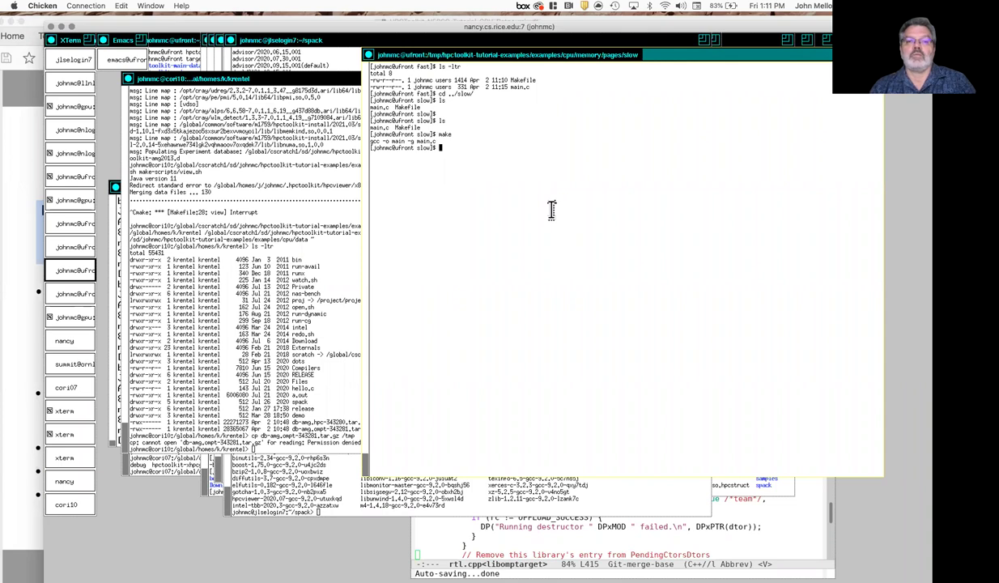
type("make run-t")
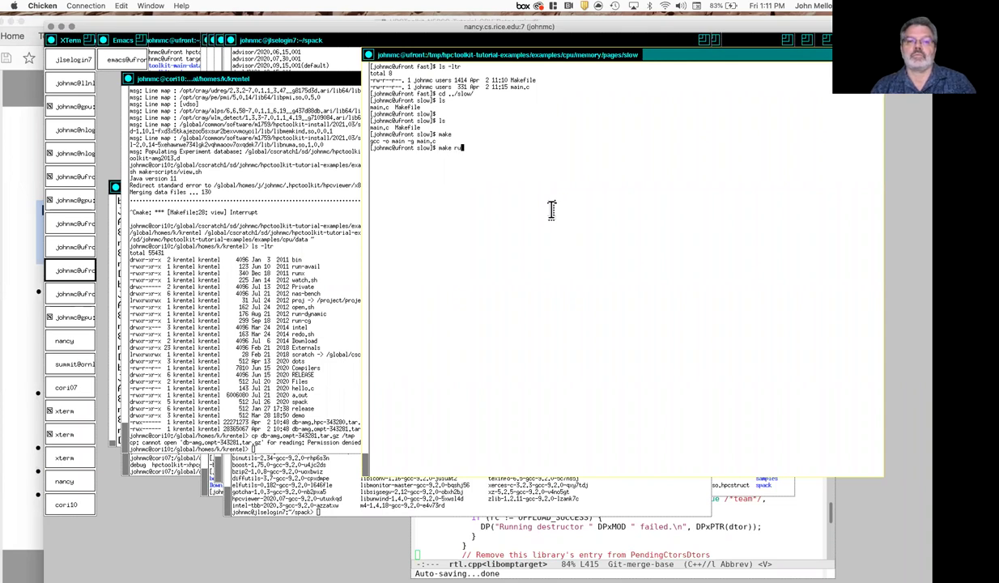
type("ime")
key("Return")
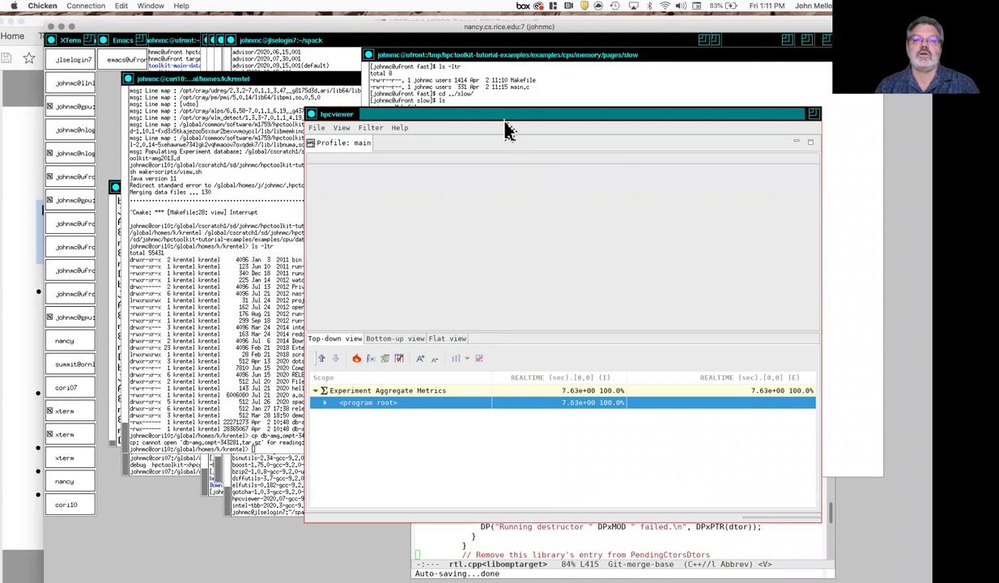
Expand the hot path in the REALTIME profile and show the source of the loop at main.c: 11.
left_click_drag(496, 115, 389, 66)
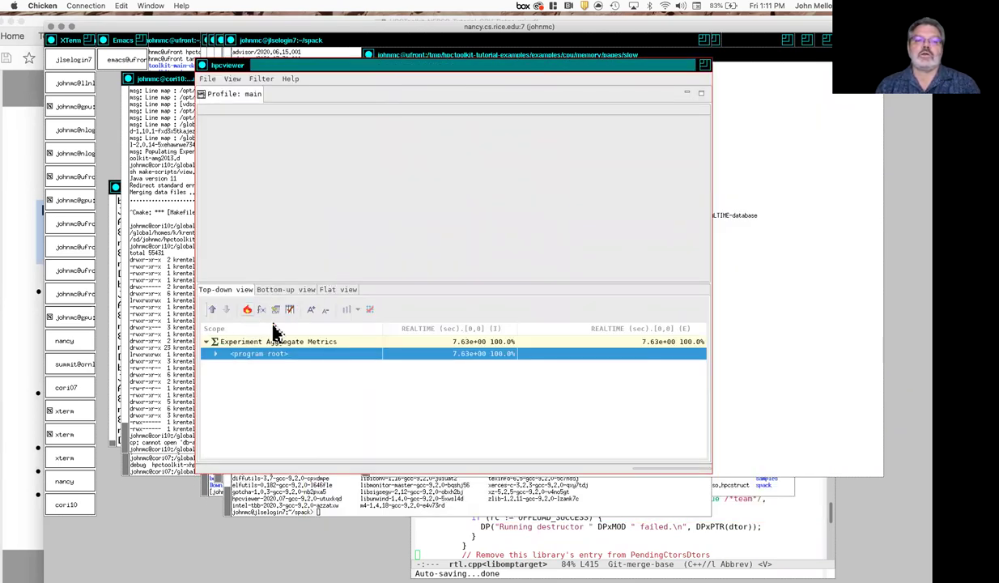
left_click(246, 310)
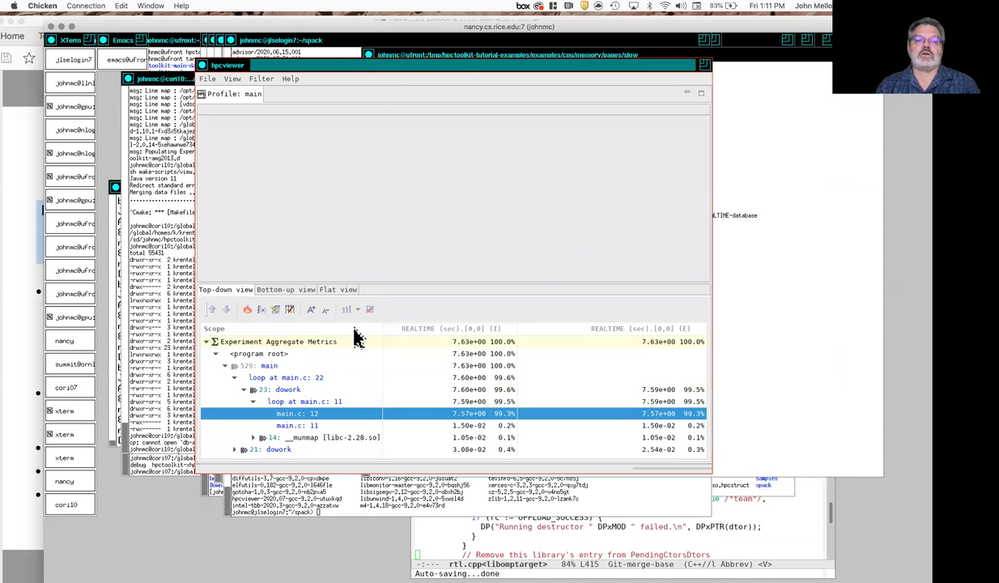
left_click(296, 401)
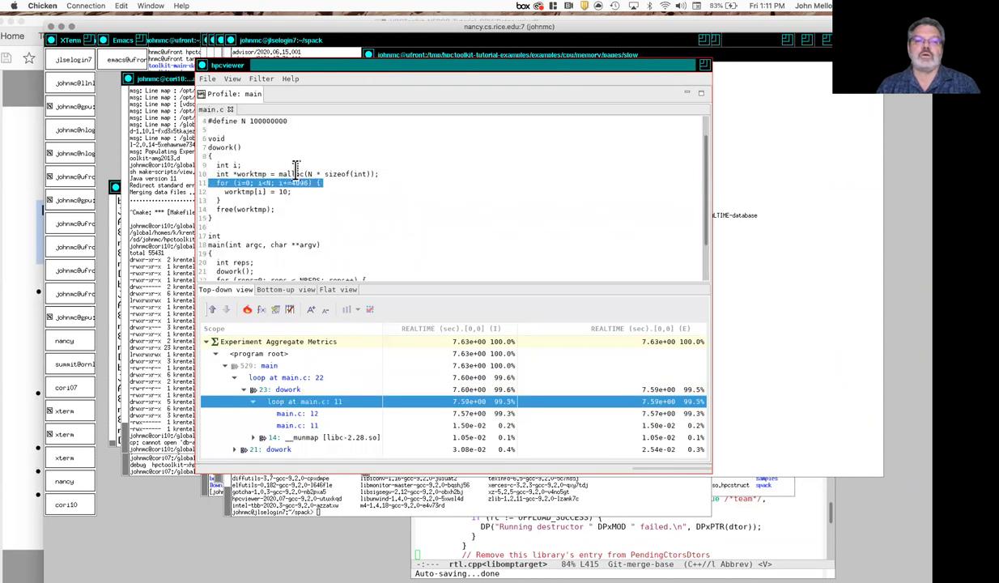
Examine main.c by highlighting the dowork calls, the worktmp allocation, the 4096 loop stride and the worktmp[i] assignment.
scroll(252, 160, "down", 3)
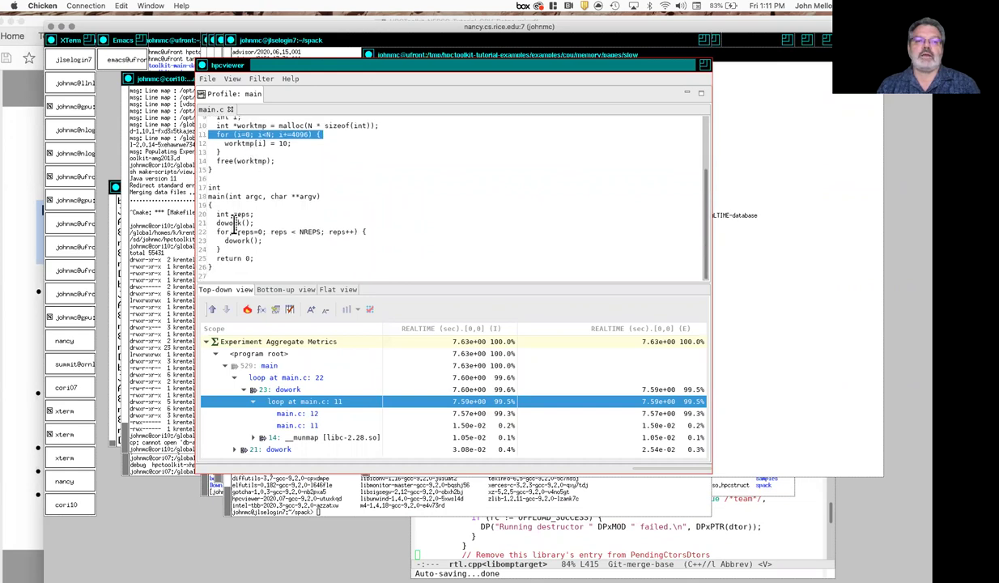
left_click_drag(216, 224, 312, 246)
scroll(312, 247, "up", 3)
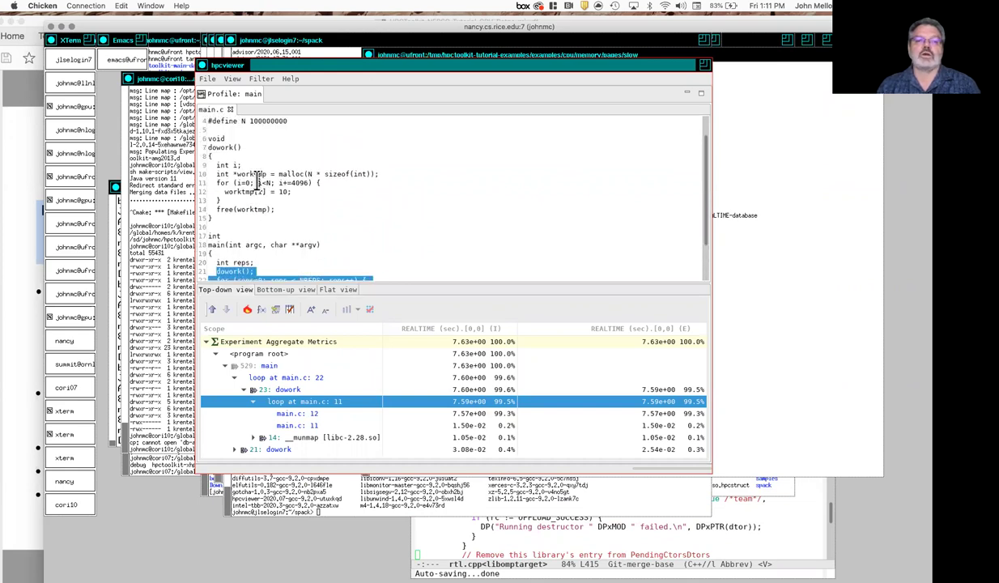
left_click(217, 173)
left_click_drag(384, 171, 390, 172)
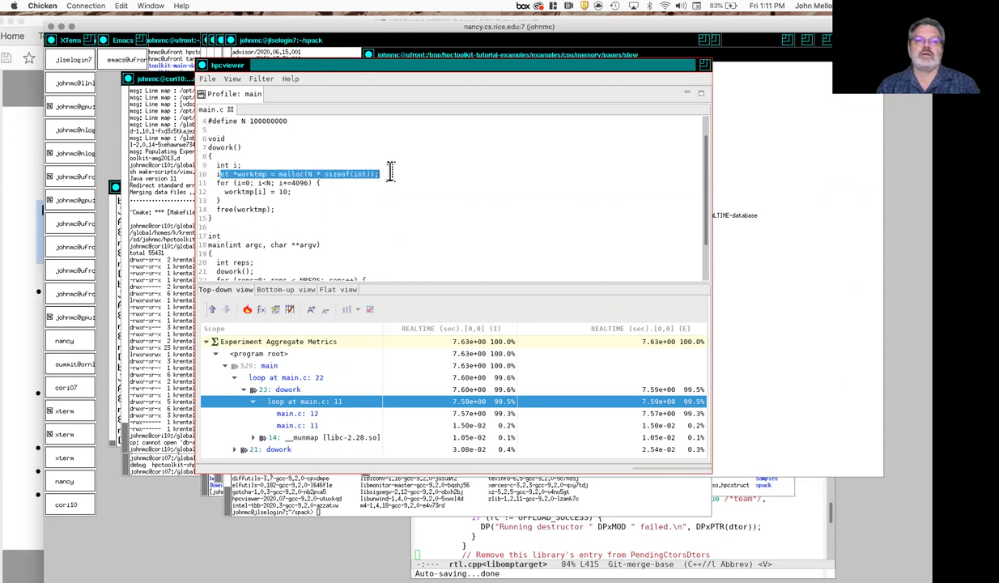
double_click(261, 173)
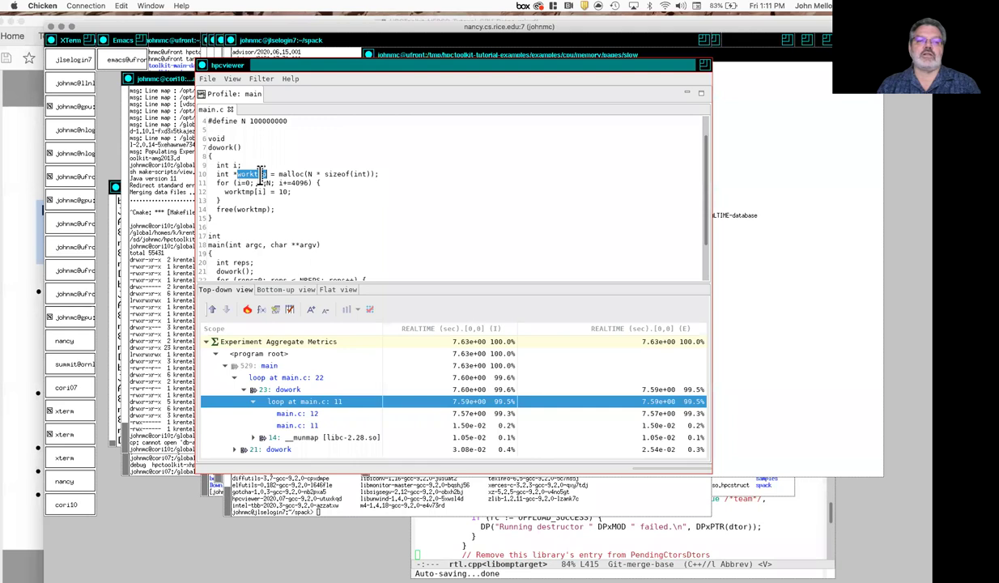
double_click(300, 182)
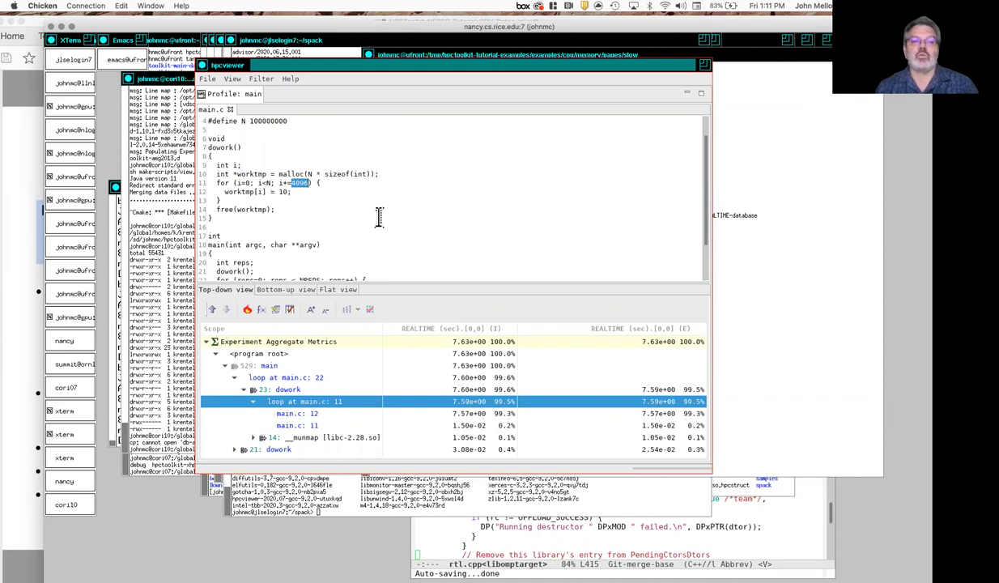
left_click_drag(224, 192, 290, 192)
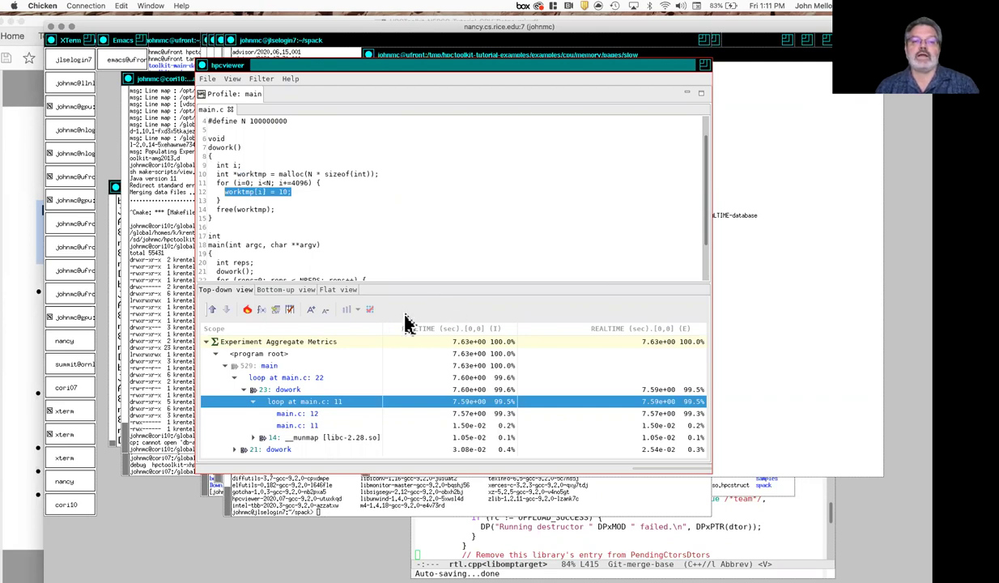
Widen the Scope column, enlarge the metric tree area and show the source line for main.c: 12.
left_click_drag(379, 319, 401, 326)
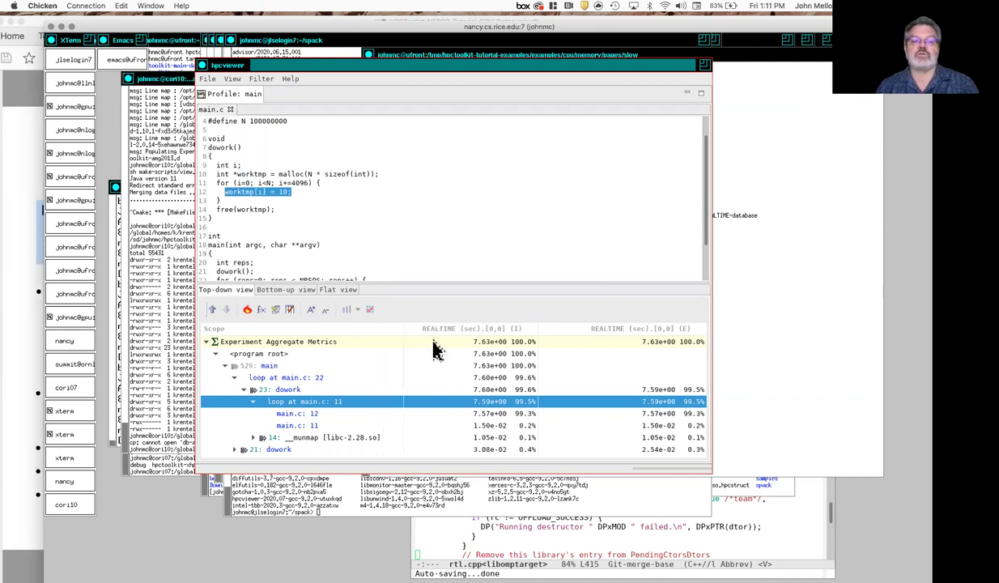
left_click(530, 418)
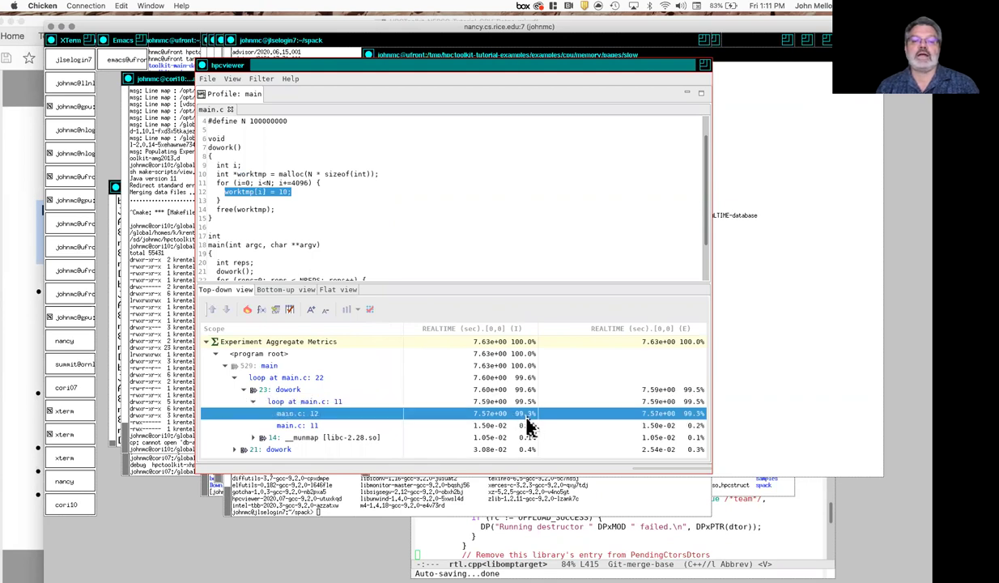
left_click(306, 419)
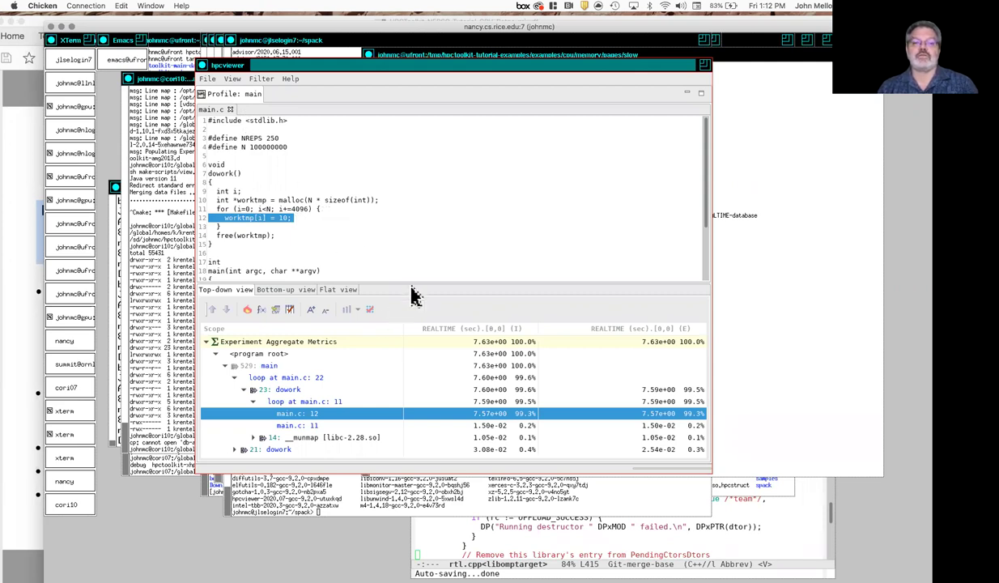
left_click_drag(420, 281, 419, 205)
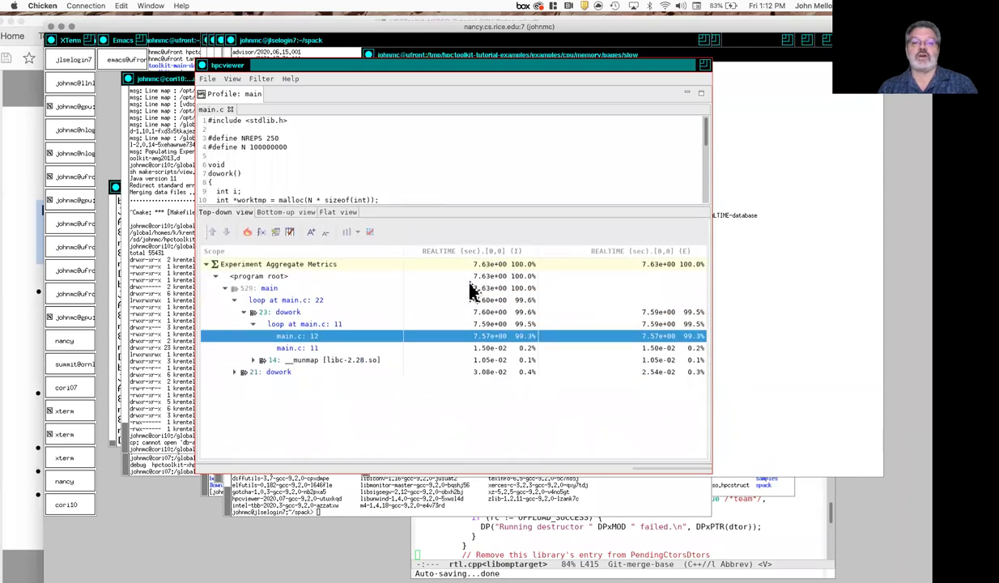
left_click(298, 337)
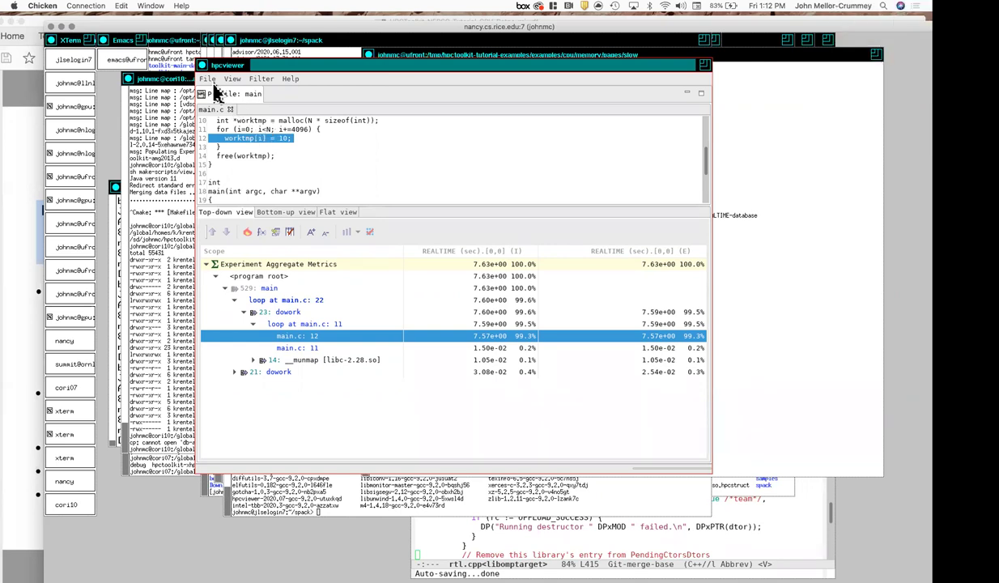
Exit hpcviewer and profile the slow example with make run-cycles in the terminal.
left_click(207, 79)
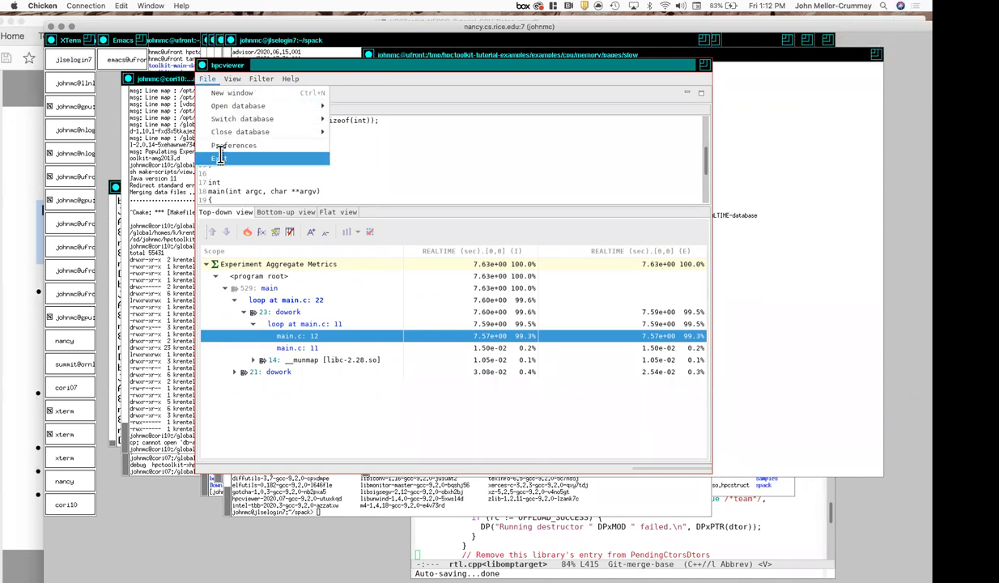
left_click(219, 157)
key("Return")
key("Return")
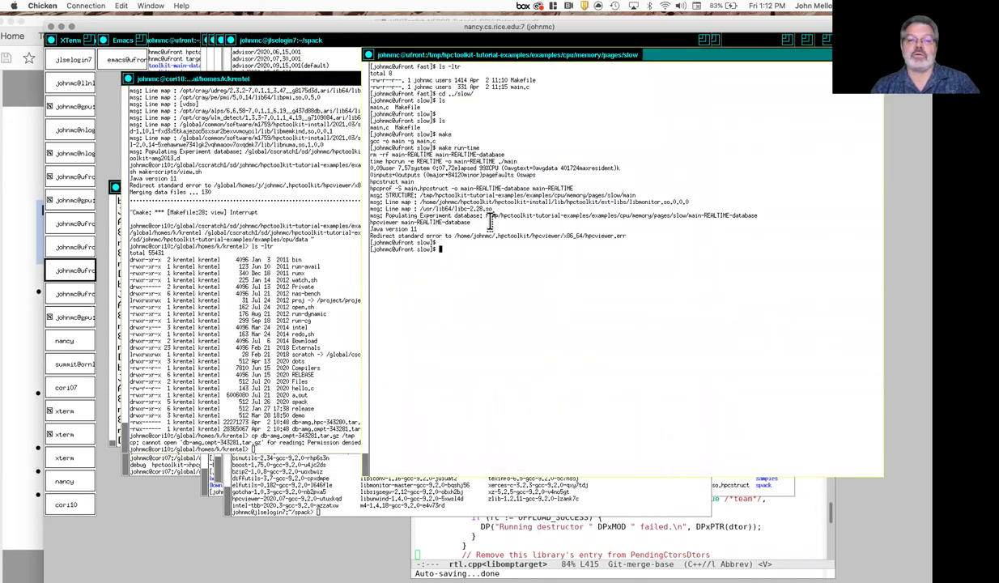
type("make run-cycles")
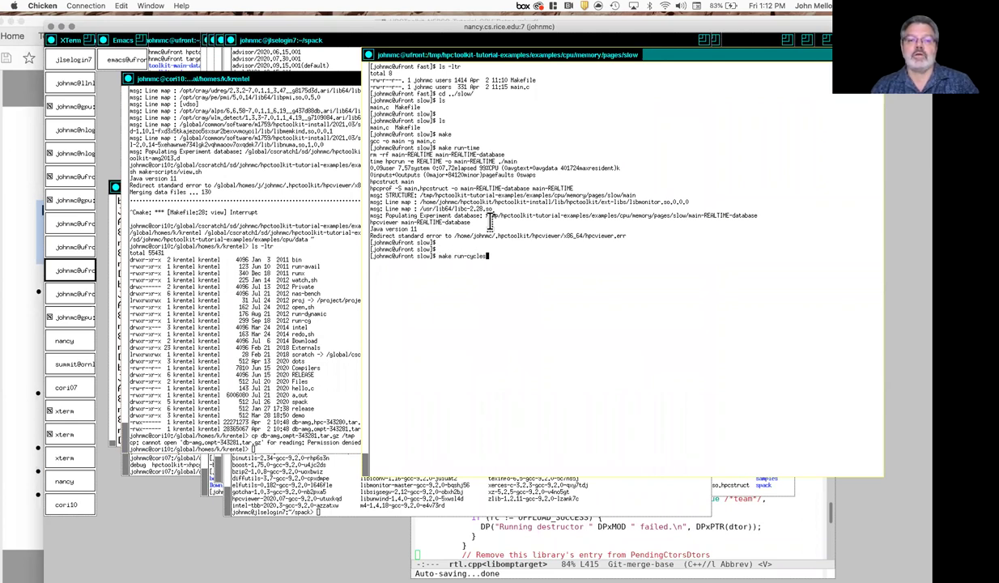
key("Return")
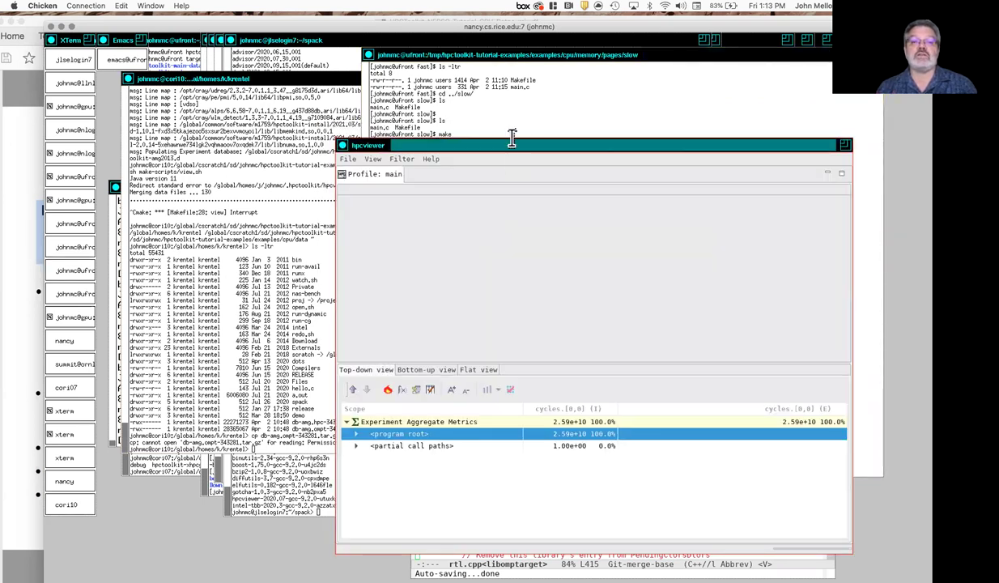
Expand the hot path in the cycles profile, widening the Scope column and enlarging the tree area to show the kernel call chain.
left_click_drag(487, 139, 354, 52)
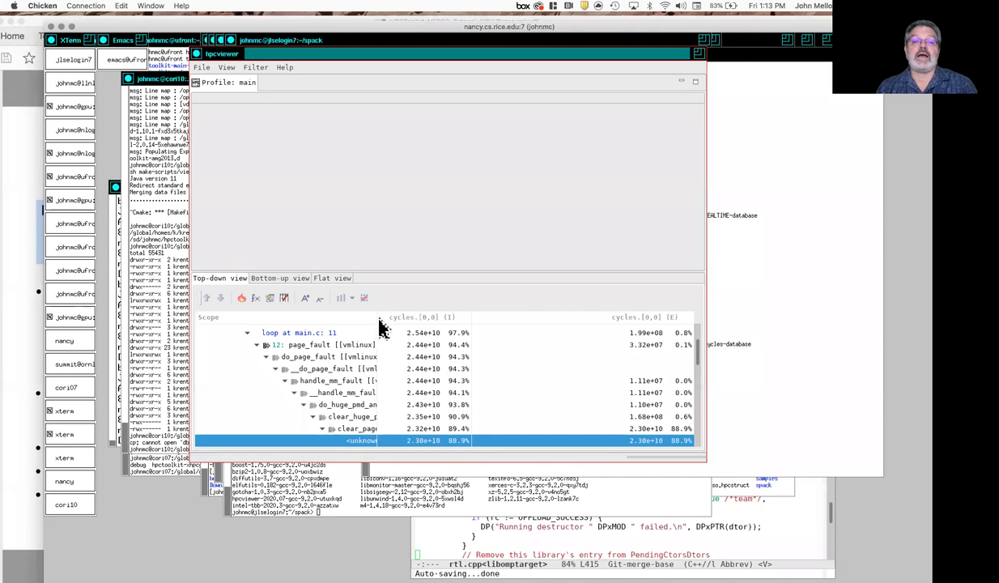
left_click_drag(377, 316, 488, 316)
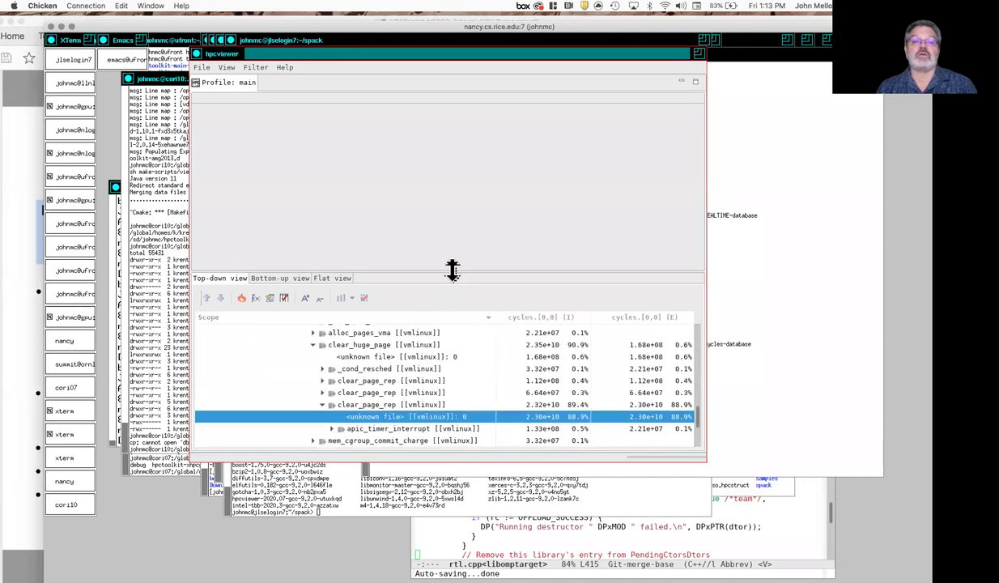
left_click_drag(453, 270, 437, 162)
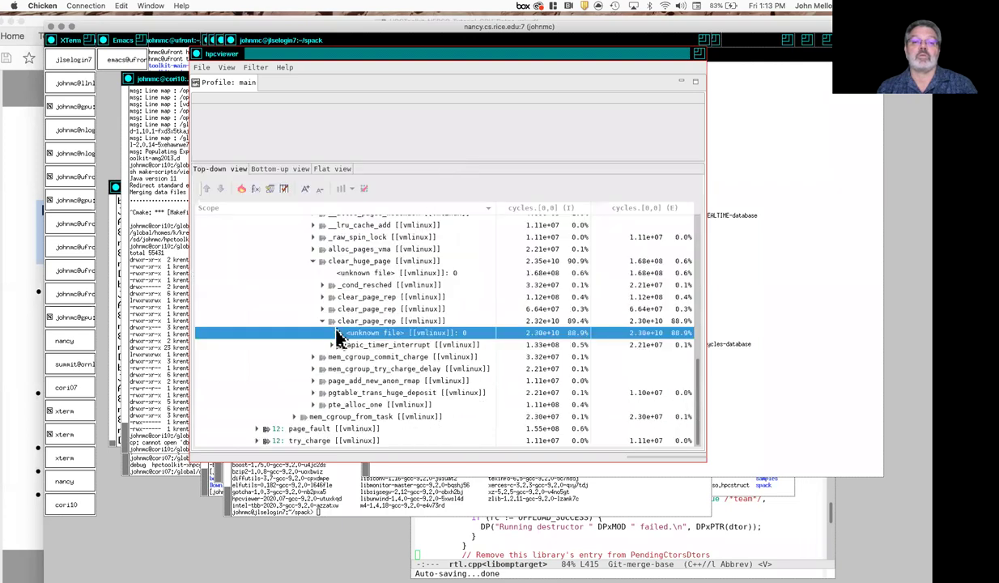
scroll(338, 339, "up", 5)
scroll(338, 338, "up", 1)
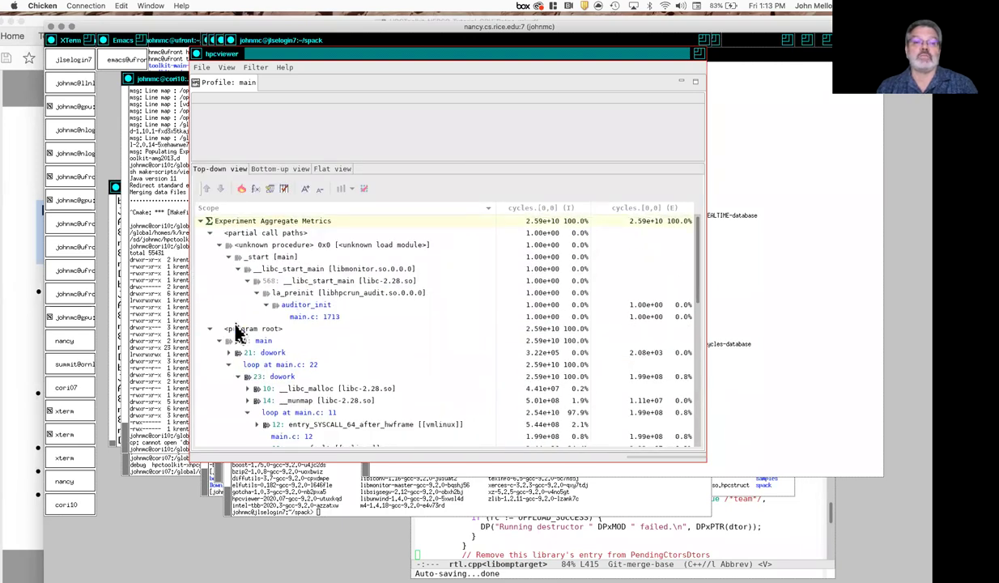
Collapse the top-level scopes, sort the tree by inclusive cycles and expand the hot path again from the program root.
left_click(210, 233)
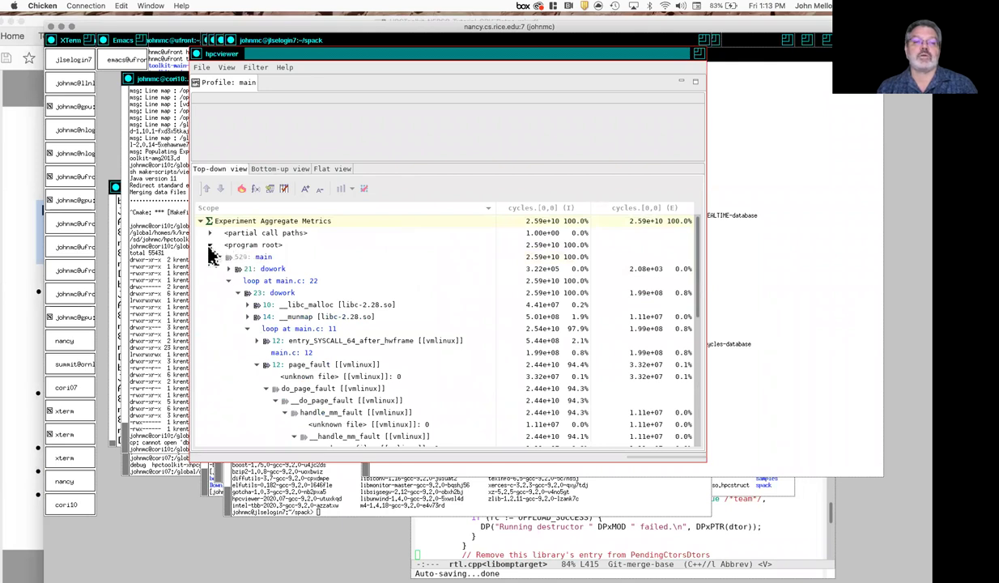
left_click(209, 245)
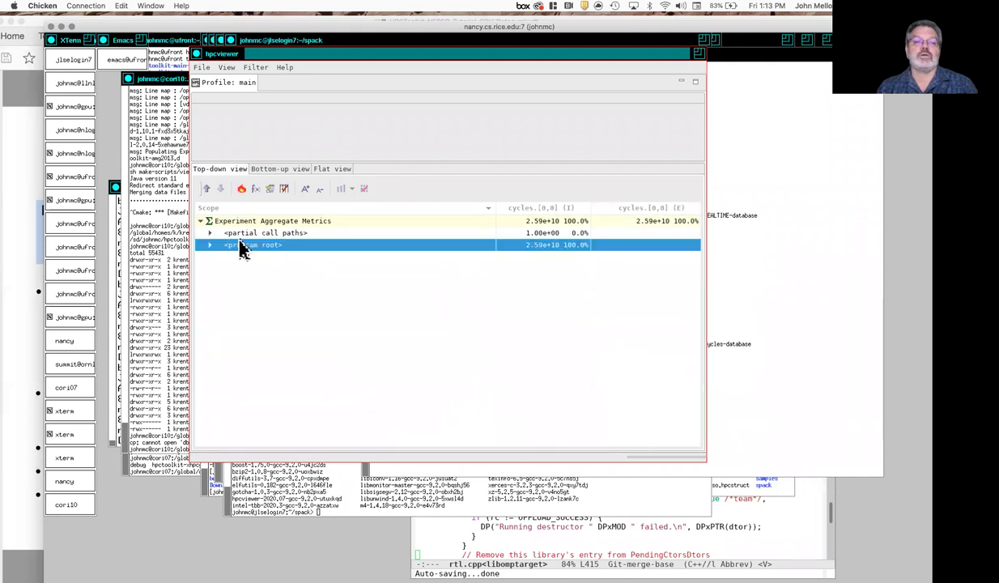
left_click(541, 209)
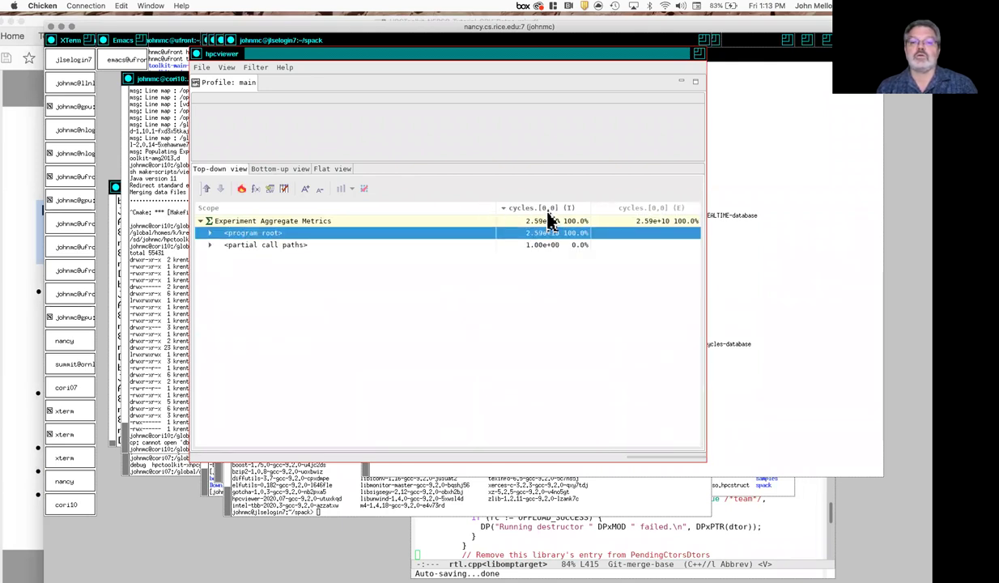
left_click(241, 188)
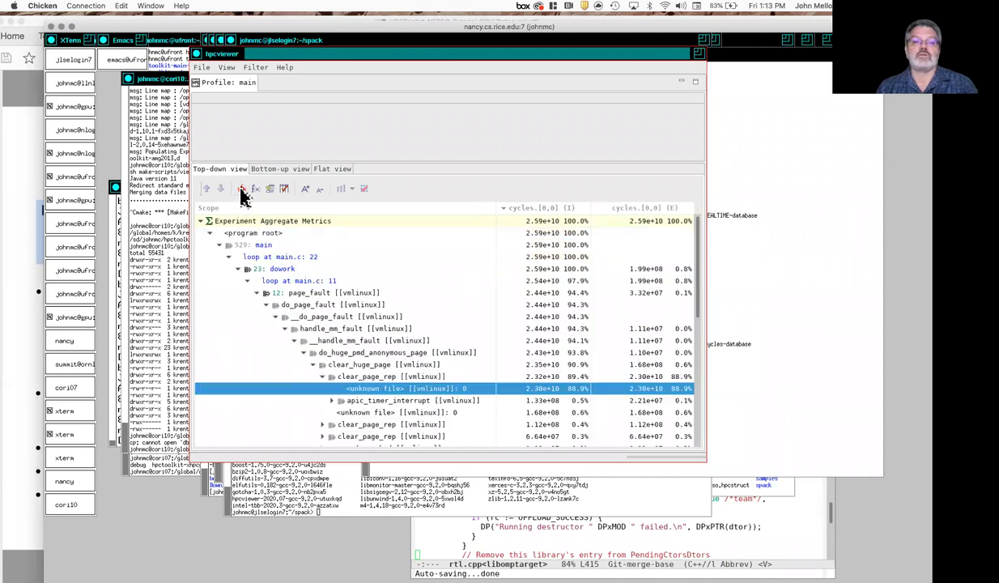
Inspect the loop at main.c: 11, its page_fault call site and clear_huge_page, then collapse clear_huge_page.
left_click(272, 282)
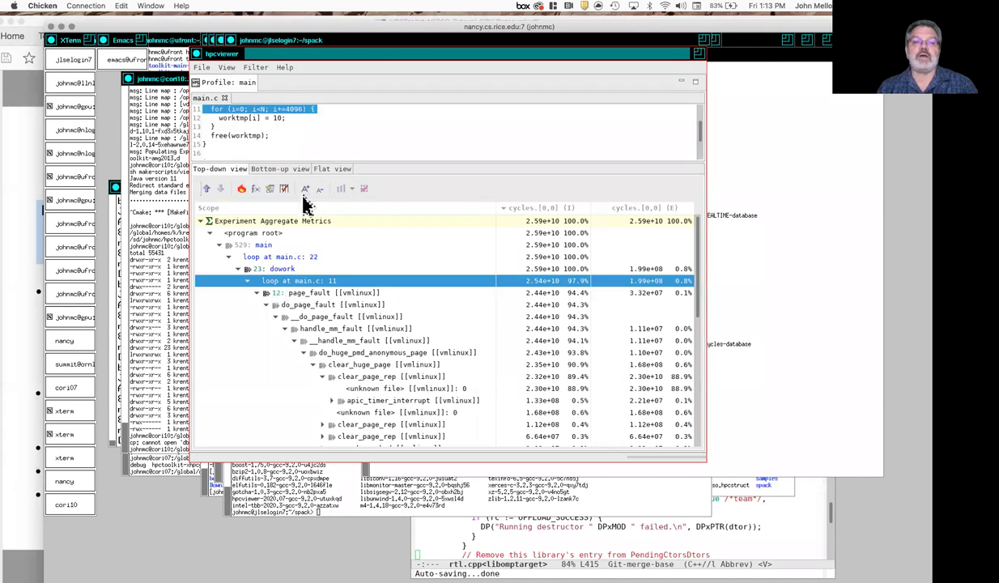
left_click(281, 294)
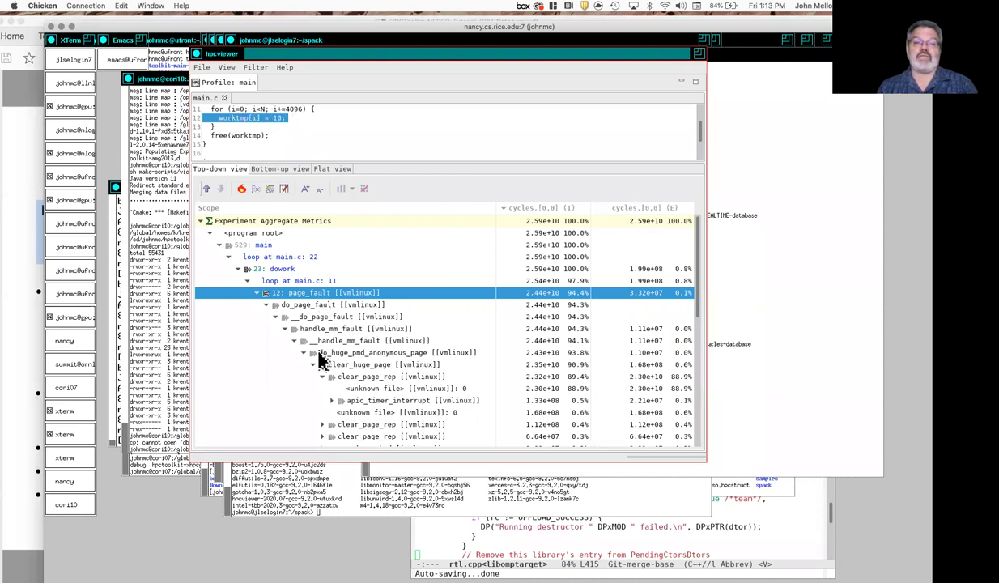
left_click(365, 367)
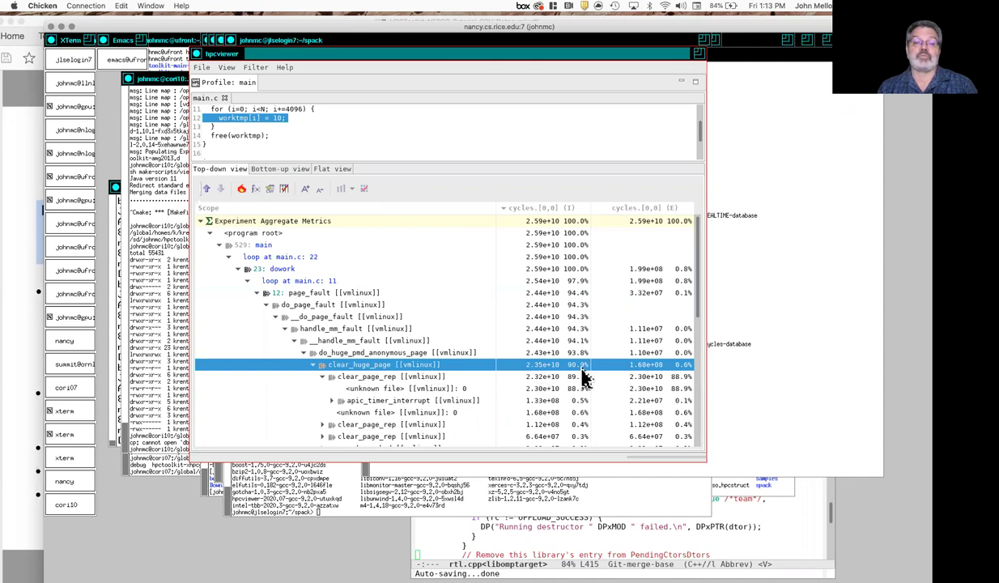
left_click(313, 366)
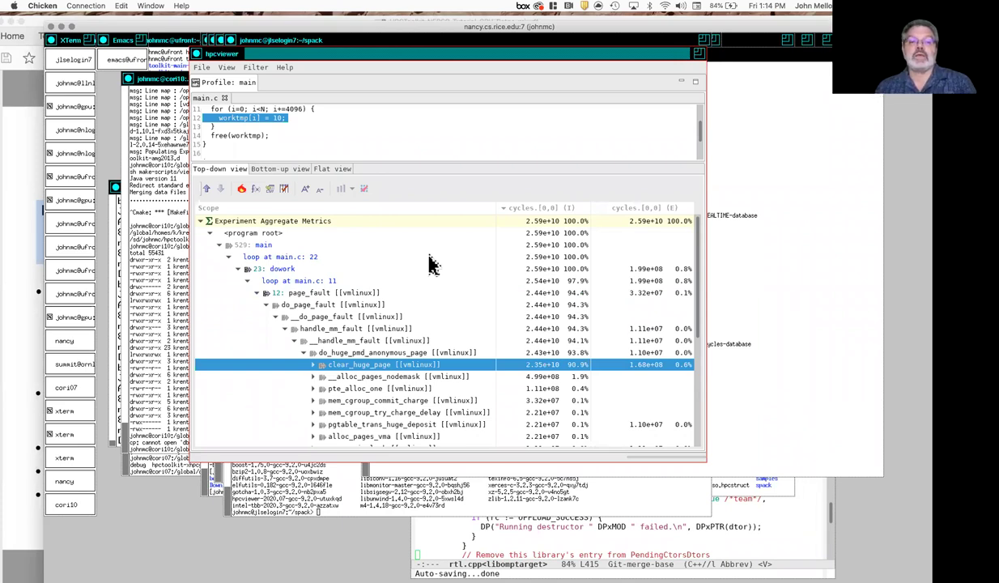
Enlarge the source area to highlight N's value 100000000, review the page-fault call chain, and shrink the source area again.
left_click_drag(424, 218, 422, 255)
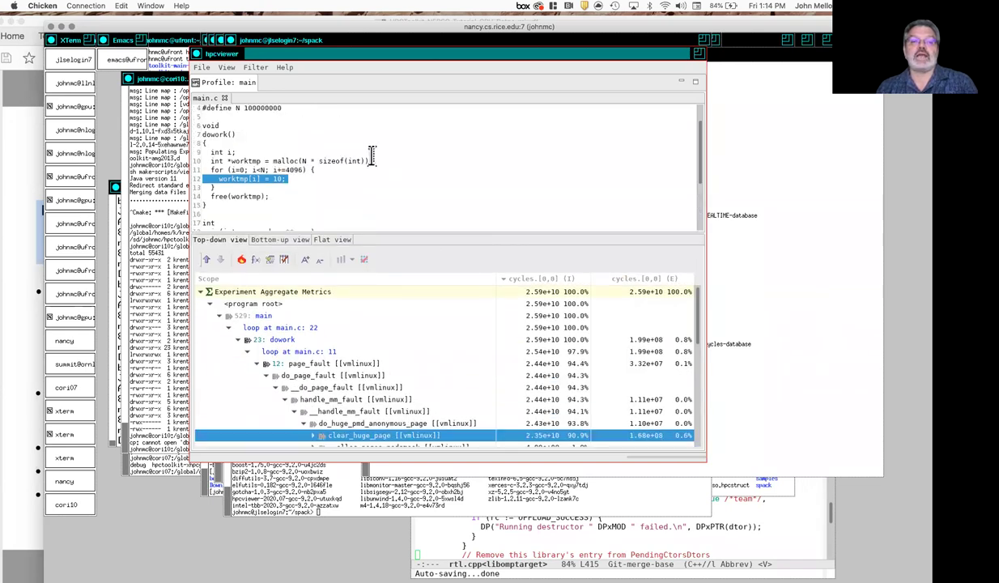
double_click(265, 108)
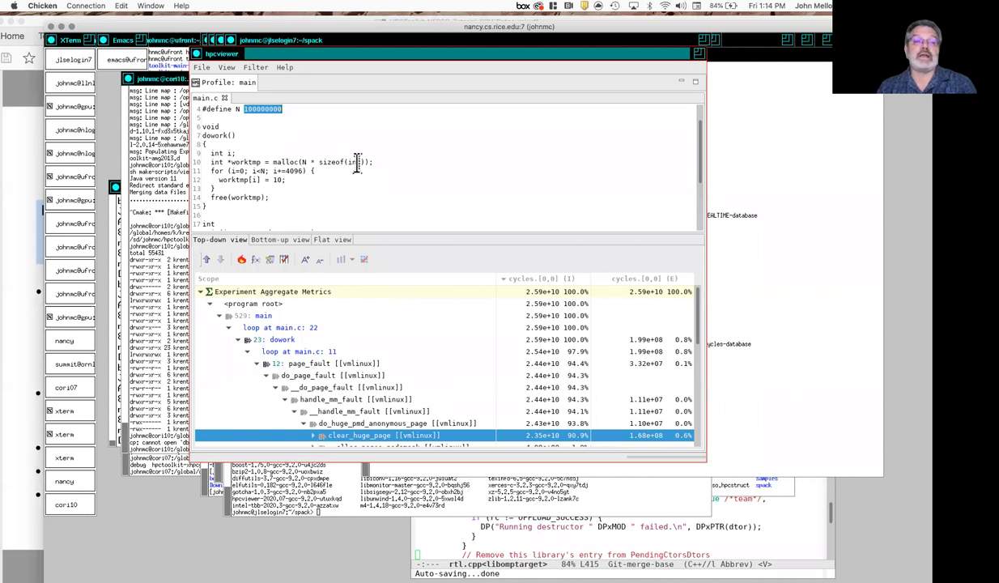
scroll(424, 339, "down", 2)
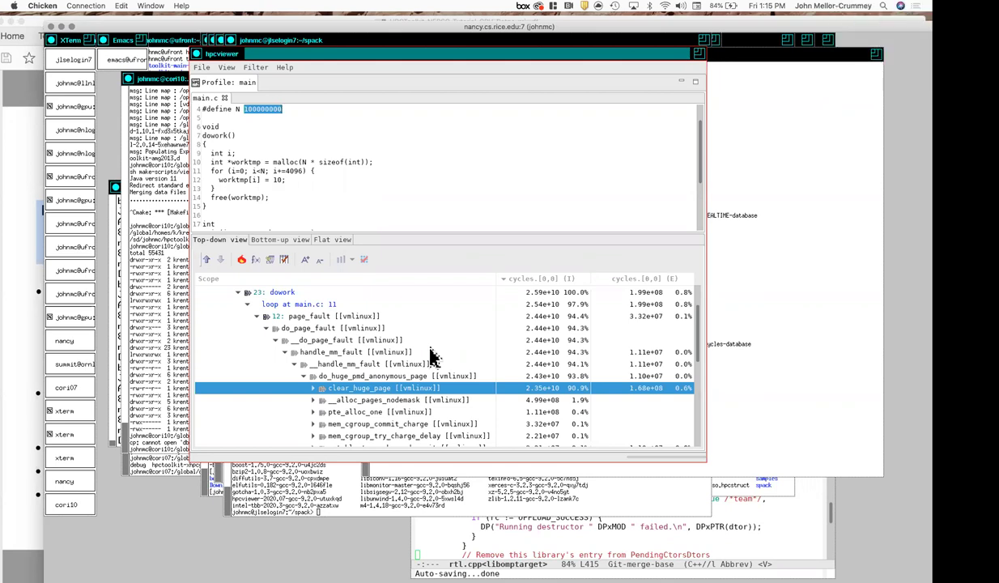
scroll(431, 357, "up", 2)
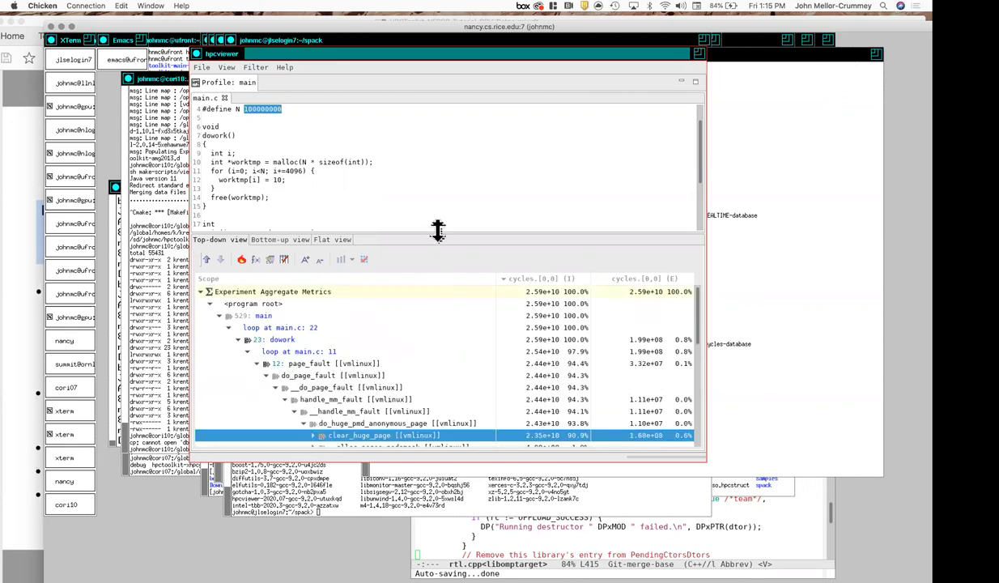
left_click_drag(437, 231, 499, 192)
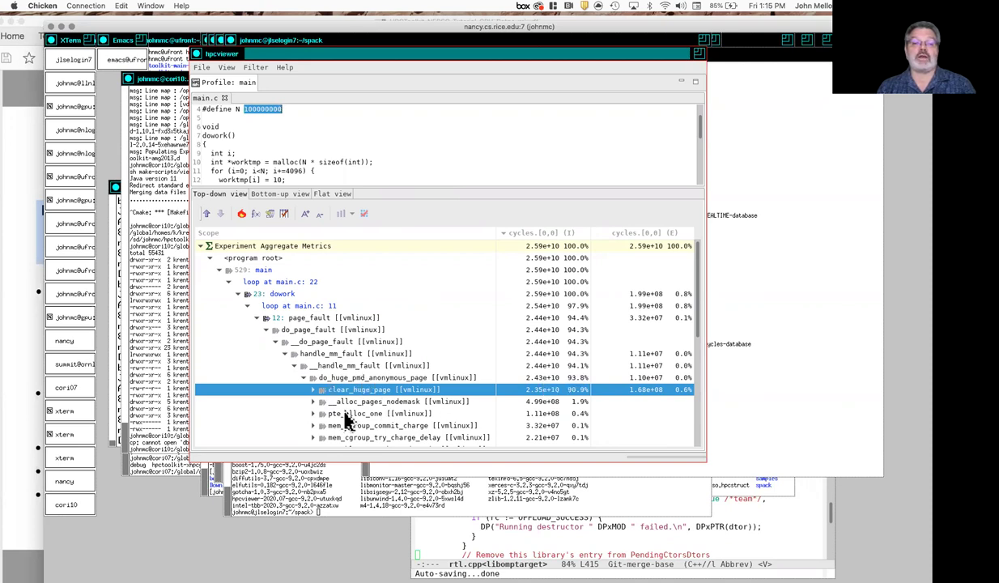
Exit hpcviewer and profile the slow example for cycles and page faults by running make run-pf in the terminal.
left_click(199, 69)
left_click(214, 148)
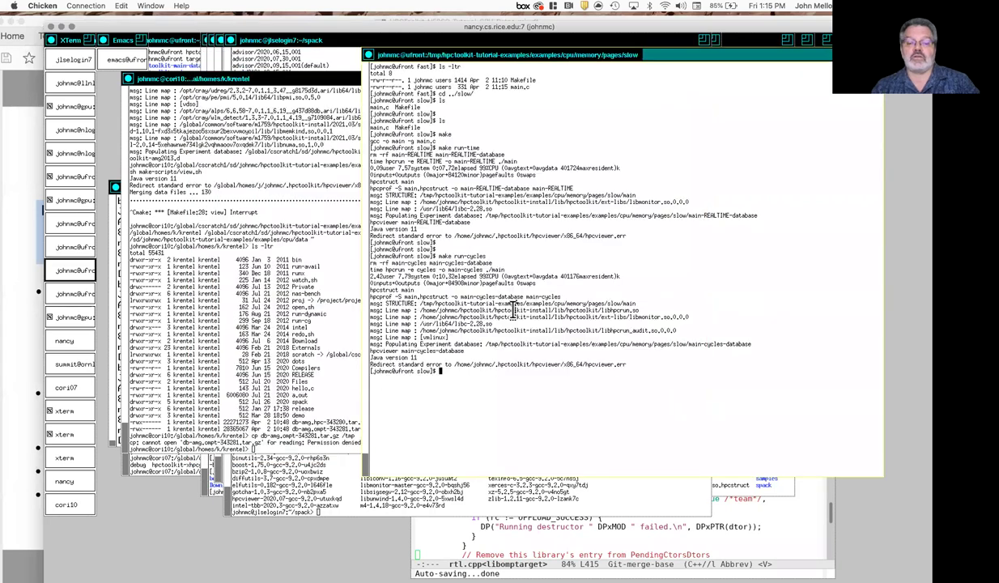
type("make run-")
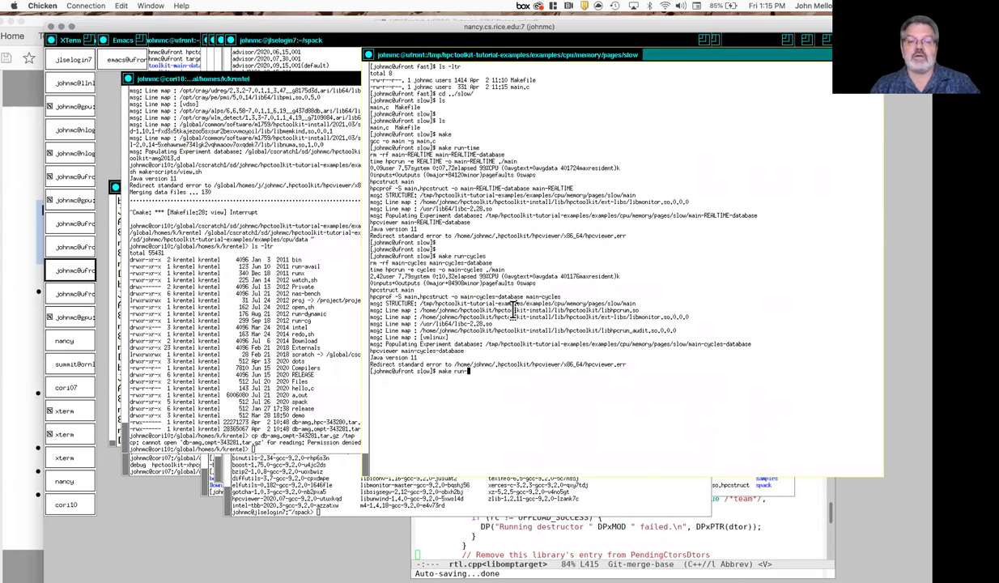
type("r")
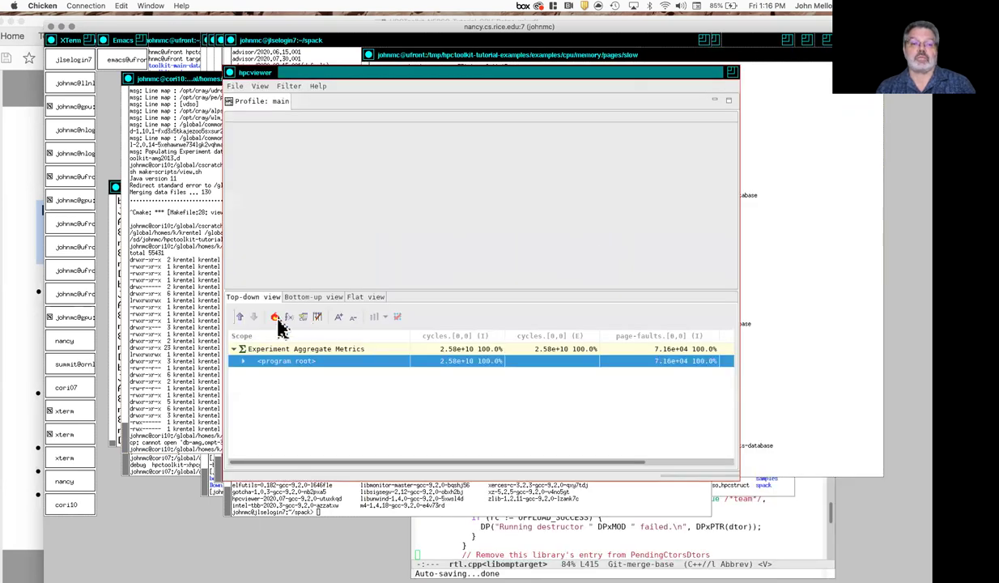
Expand the hot path in the cycles and page-faults profile, enlarging the tree area and widening the Scope column to read the page_fault call chain.
left_click(275, 318)
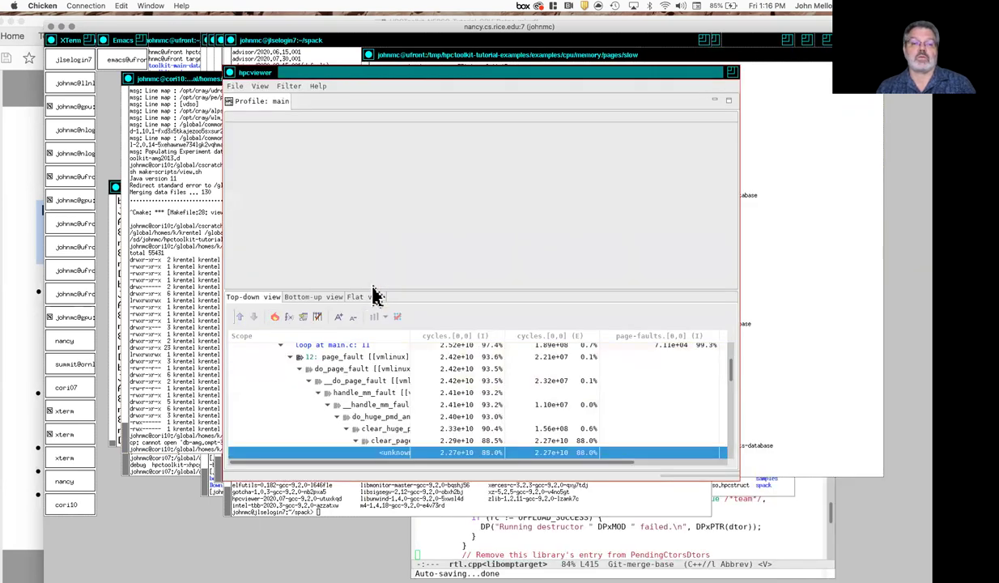
left_click_drag(378, 285, 387, 166)
scroll(399, 259, "up", 3)
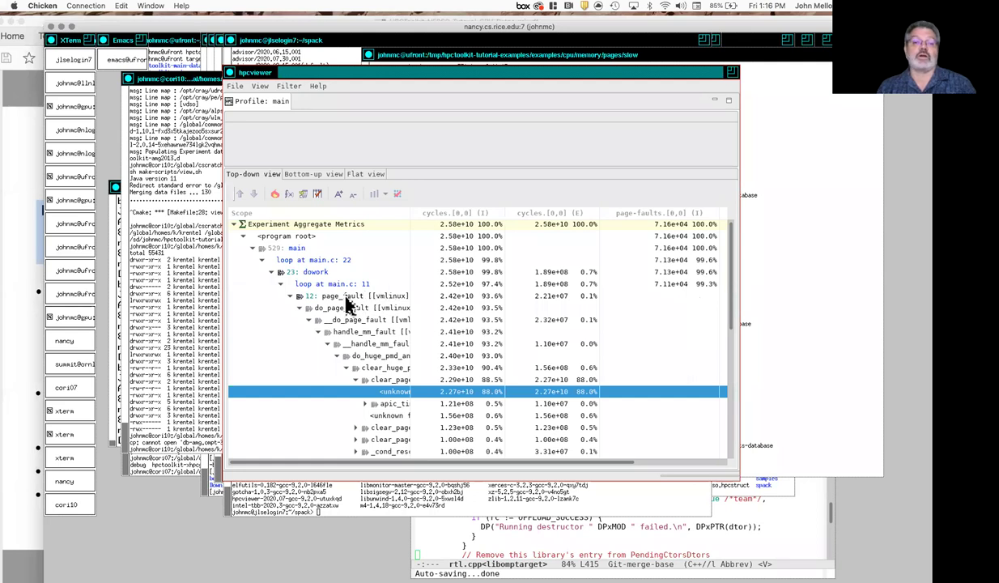
left_click(320, 296)
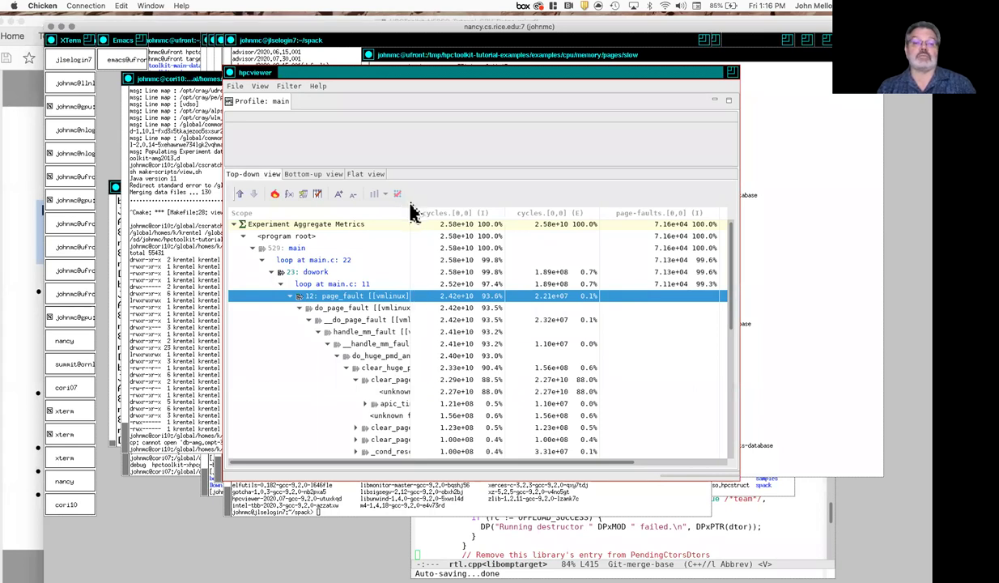
left_click_drag(409, 209, 470, 209)
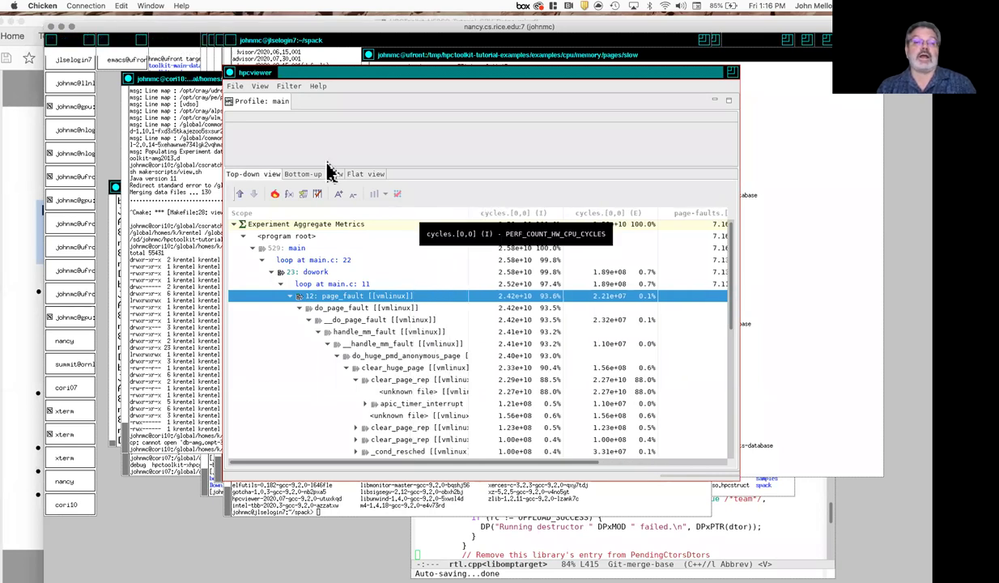
scroll(289, 260, "up", 1)
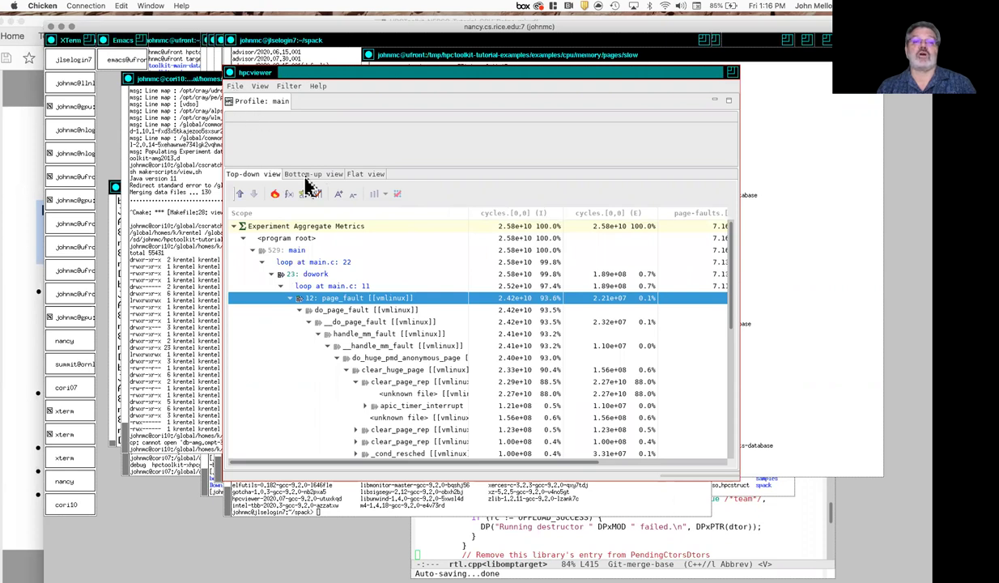
left_click(234, 87)
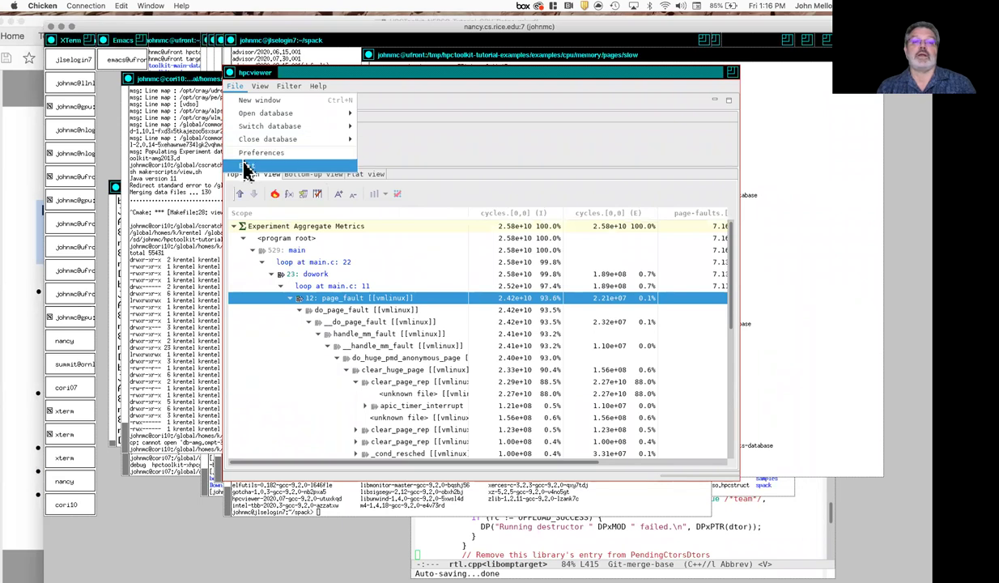
left_click(556, 302)
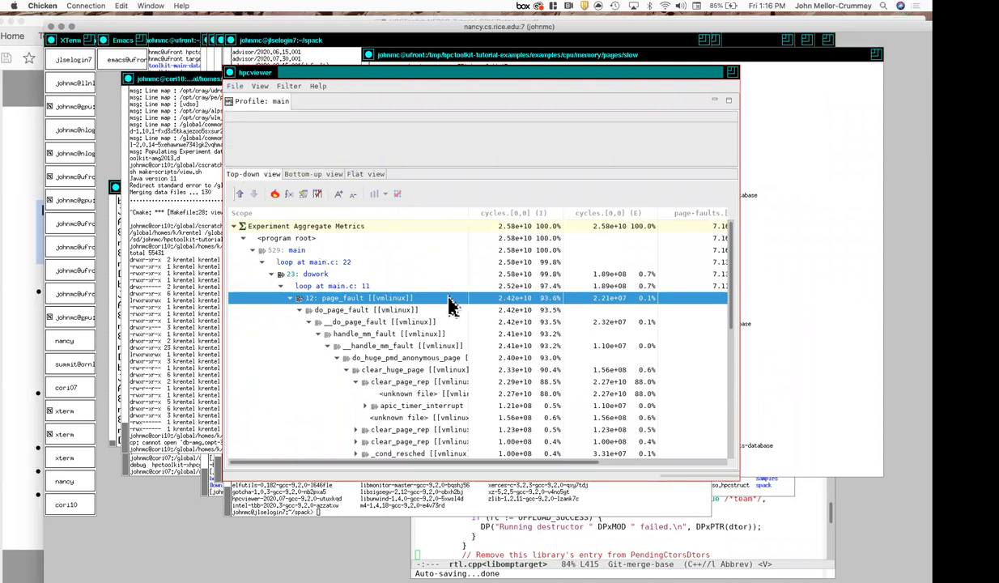
left_click_drag(464, 212, 509, 212)
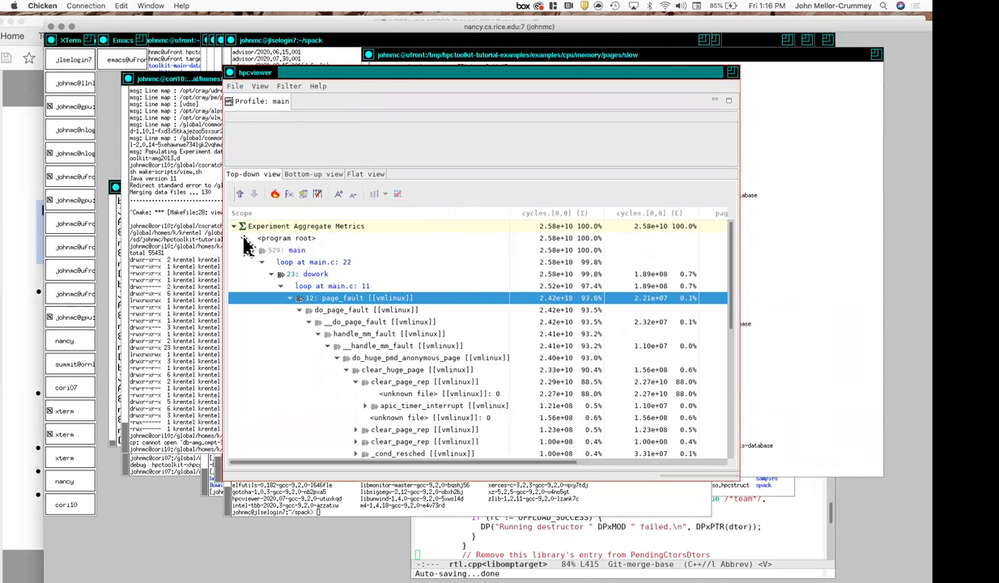
Collapse the program root in the profile tree and exit hpcviewer.
left_click(243, 240)
left_click(243, 241)
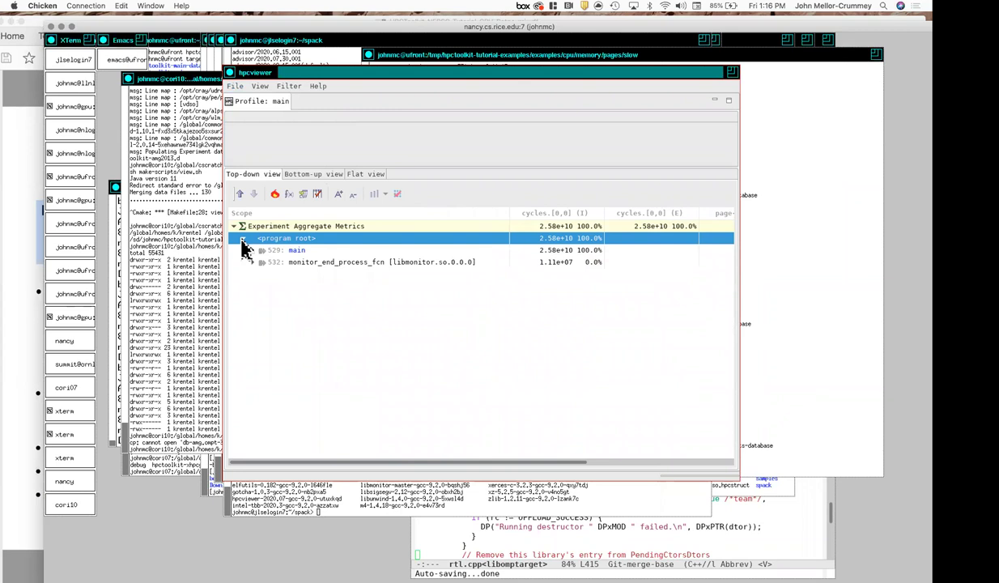
left_click(243, 240)
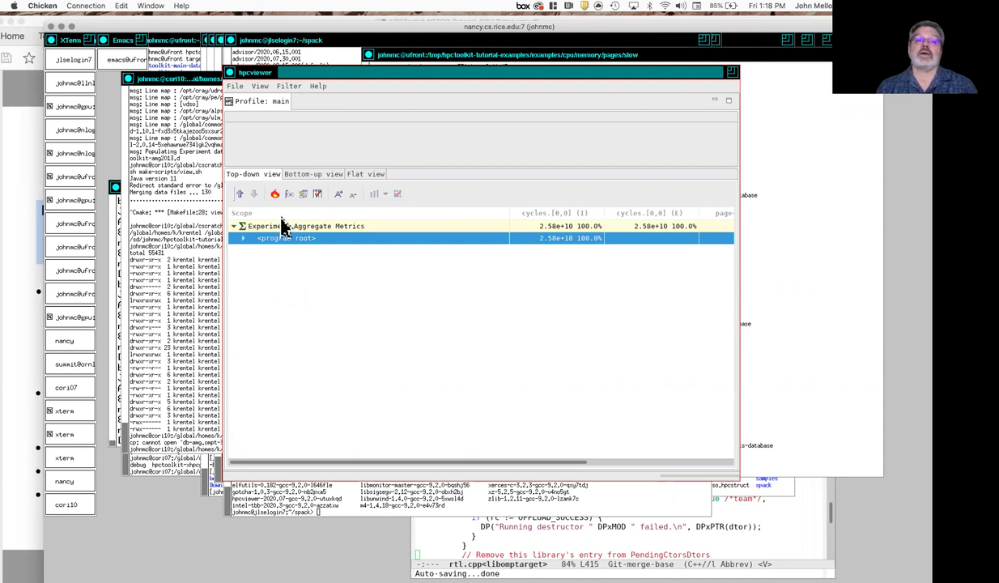
left_click(235, 86)
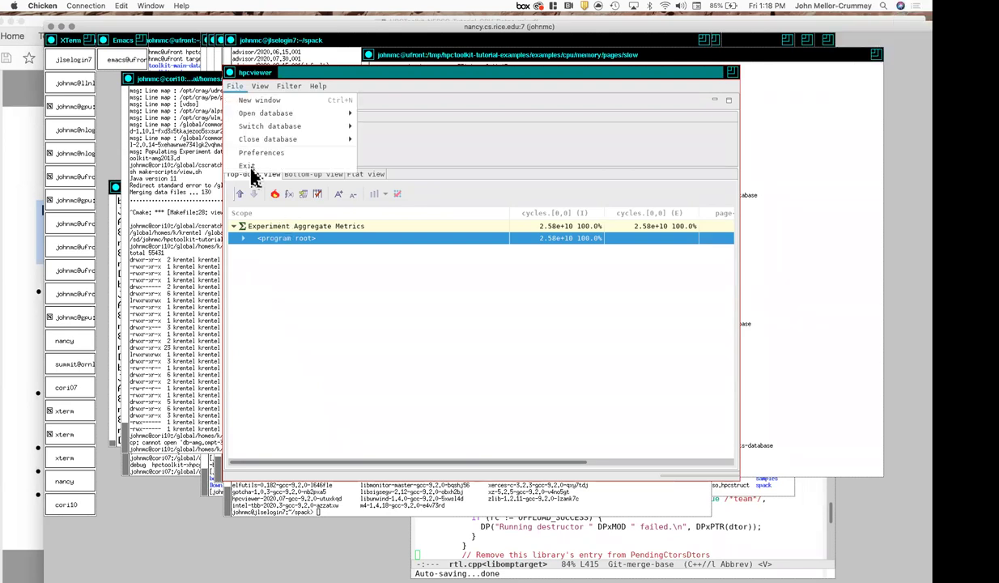
left_click(251, 167)
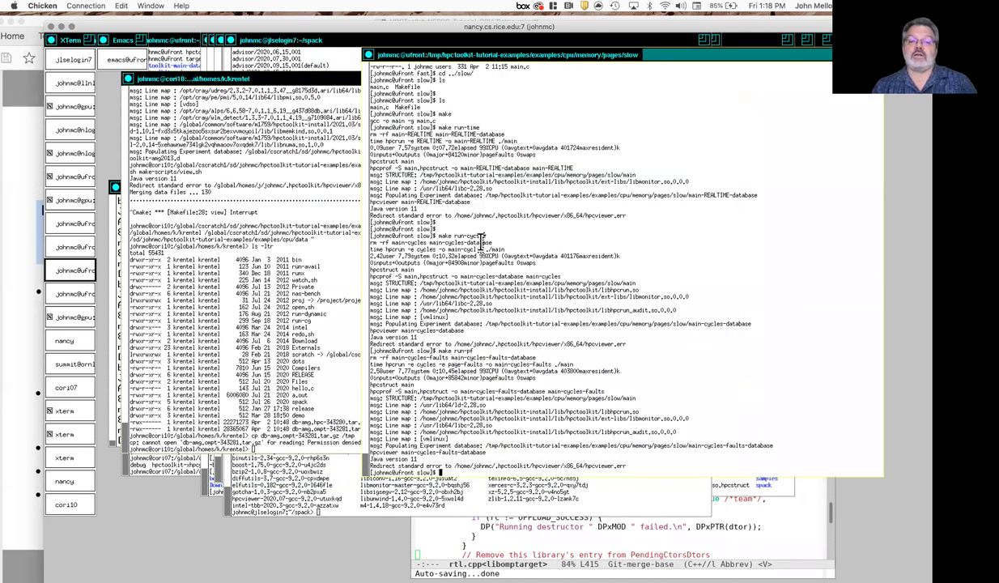
Try to run make view in the slow example's directory.
key("Return")
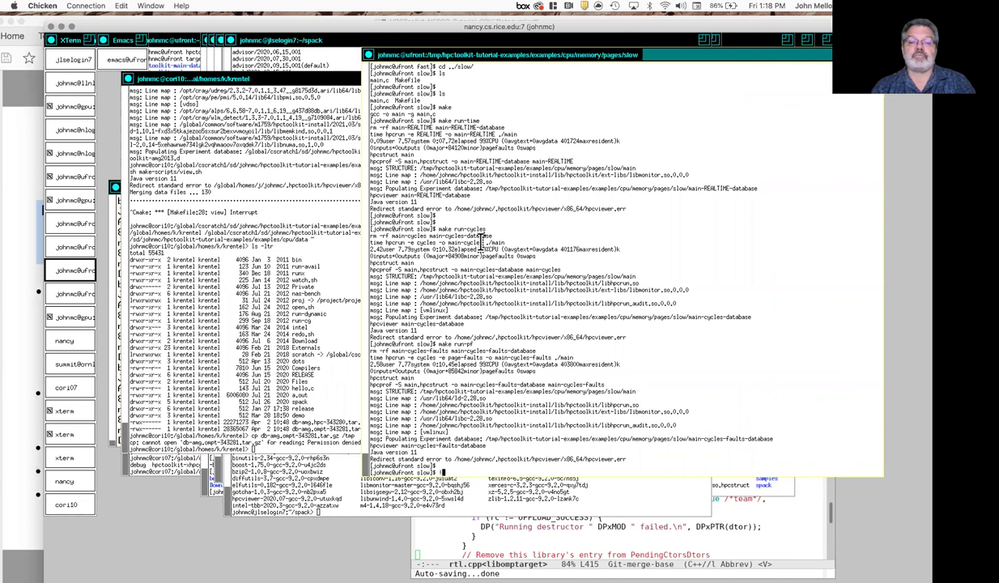
type("make vi")
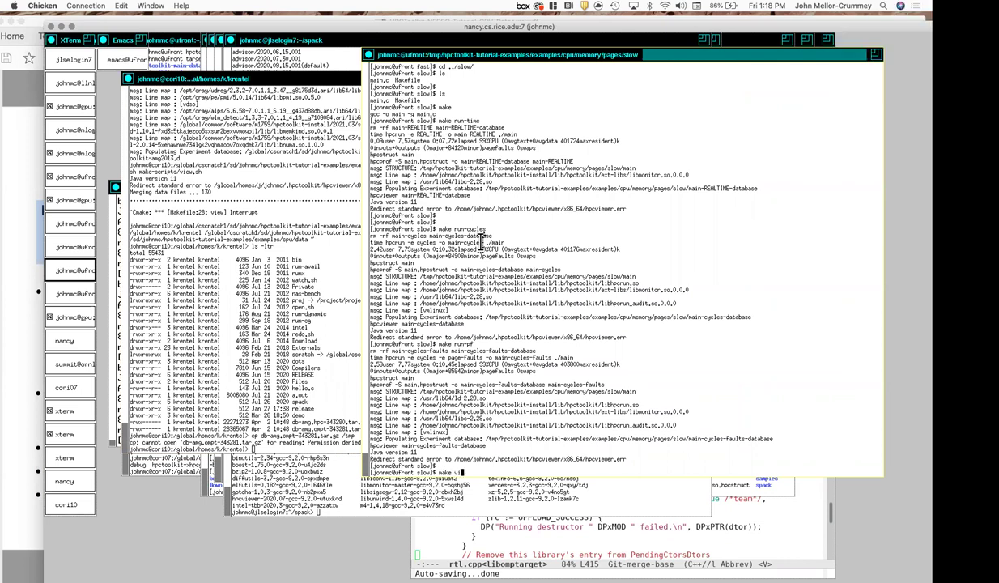
type("ew")
key("Return")
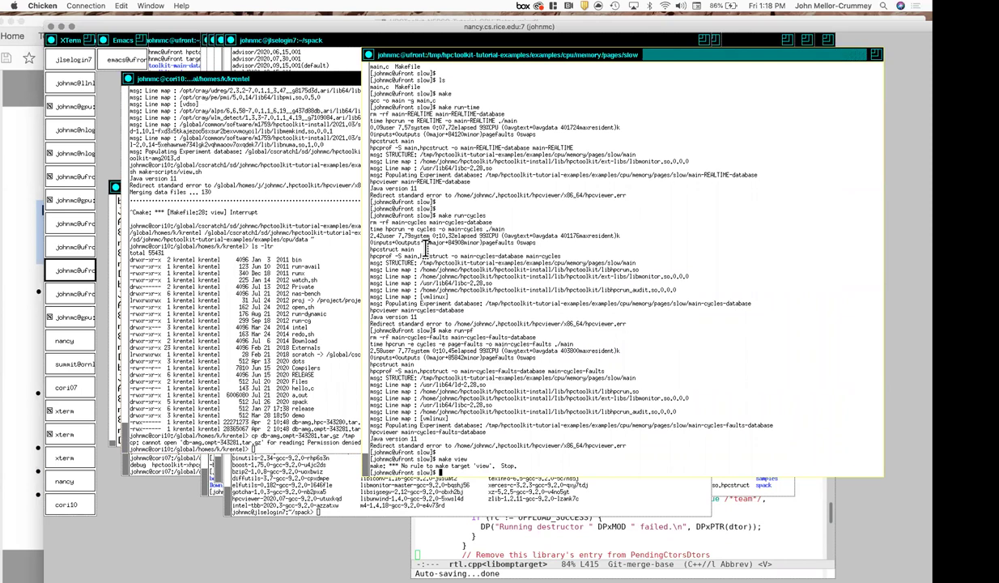
Change from the slow directory up to pages and into fast/, listing the contents of both directories.
key("Return")
type("cd ..")
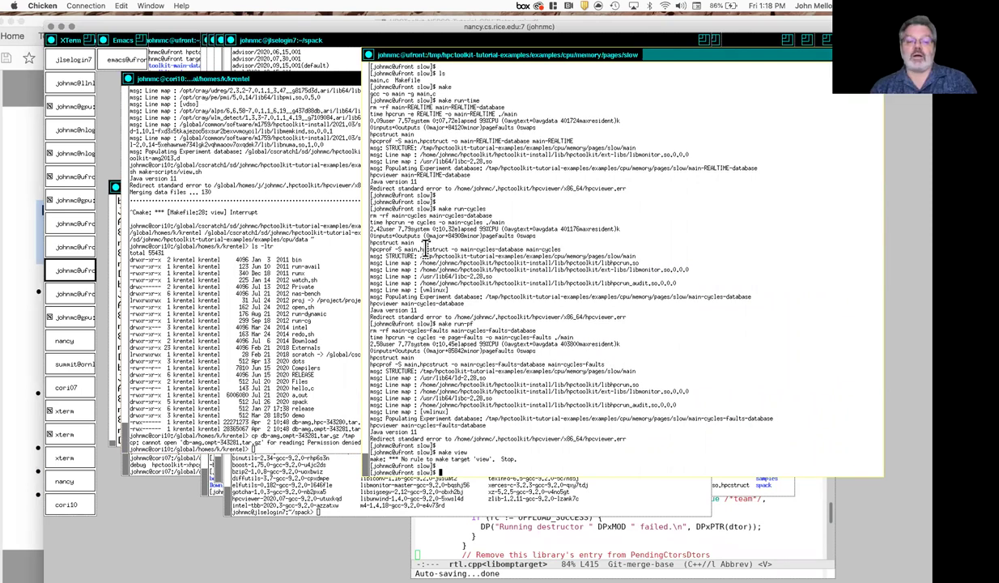
key("Return")
type("ls")
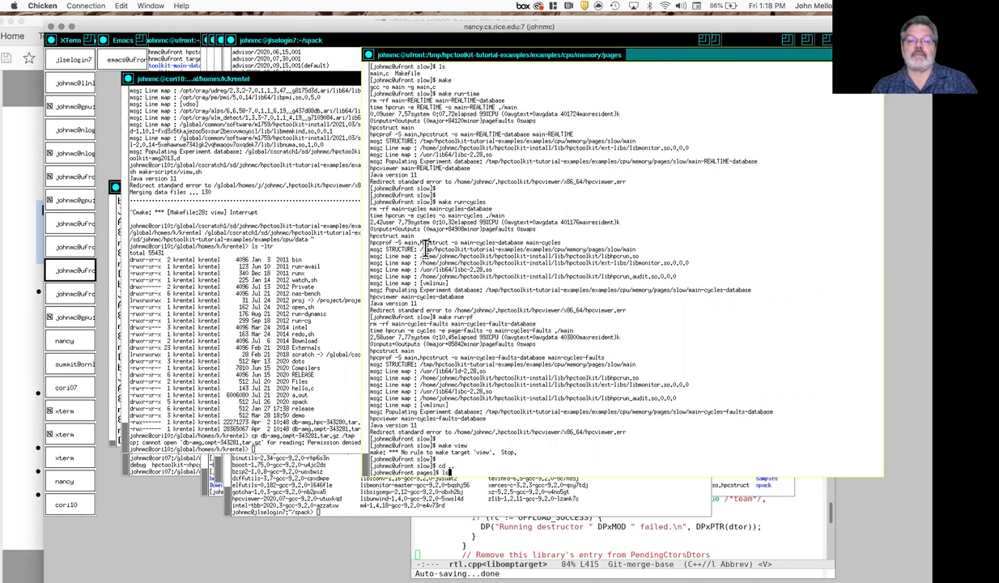
key("Return")
type("cd fast/")
key("Tab")
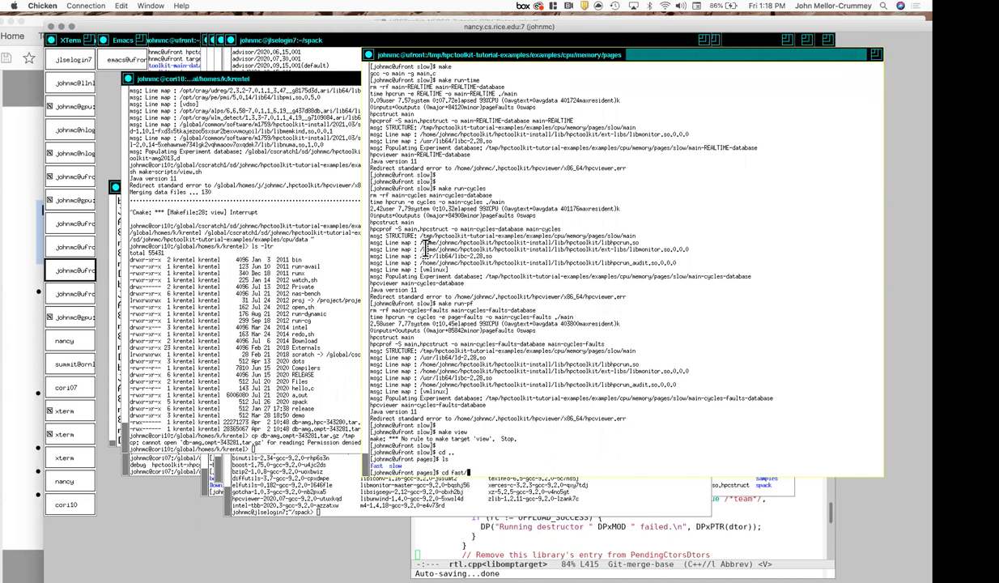
key("Return")
type("ls")
key("Return")
Build the fast example with make and profile it with make run-cycles.
type("make")
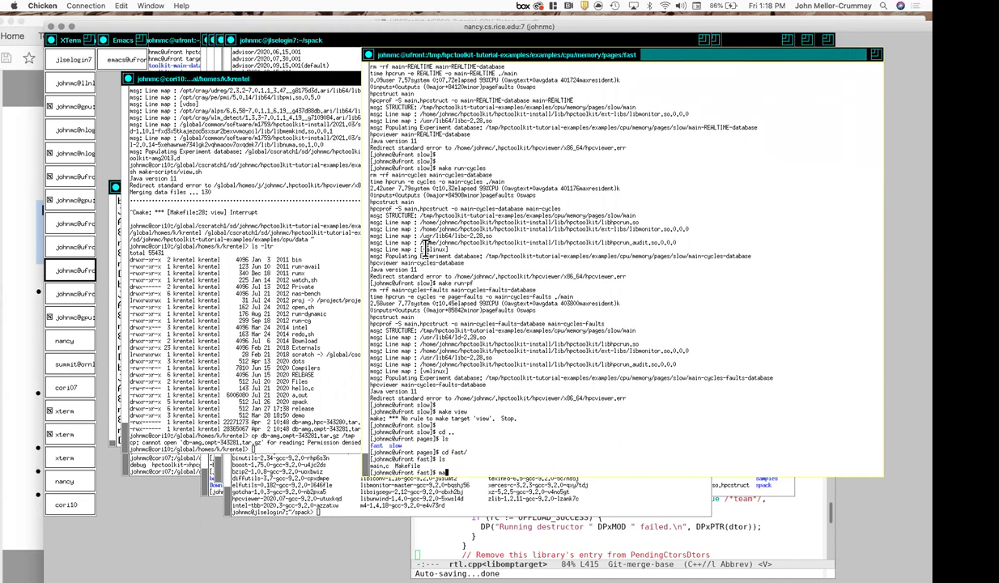
key("Return")
type("make ")
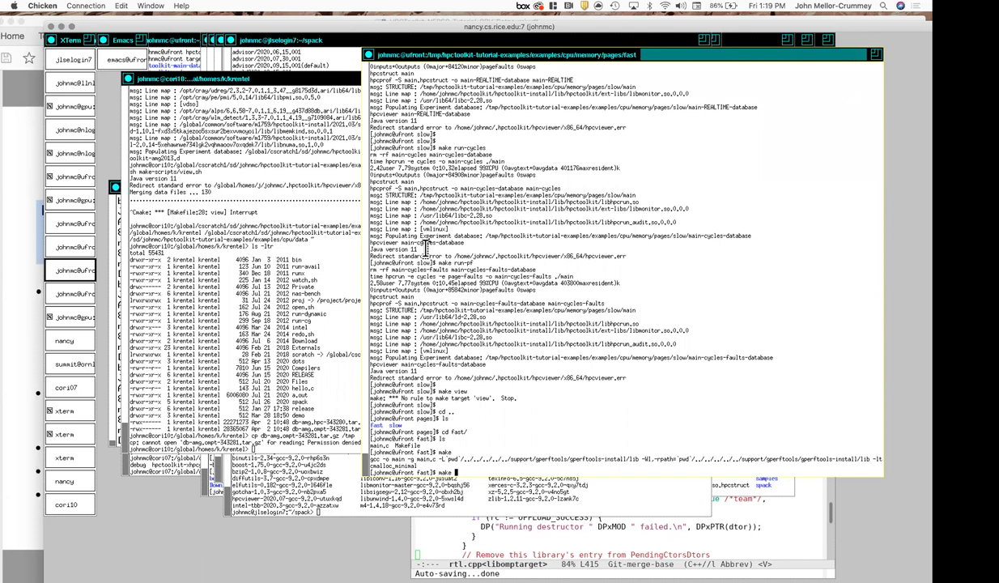
type("run-cycles")
key("Return")
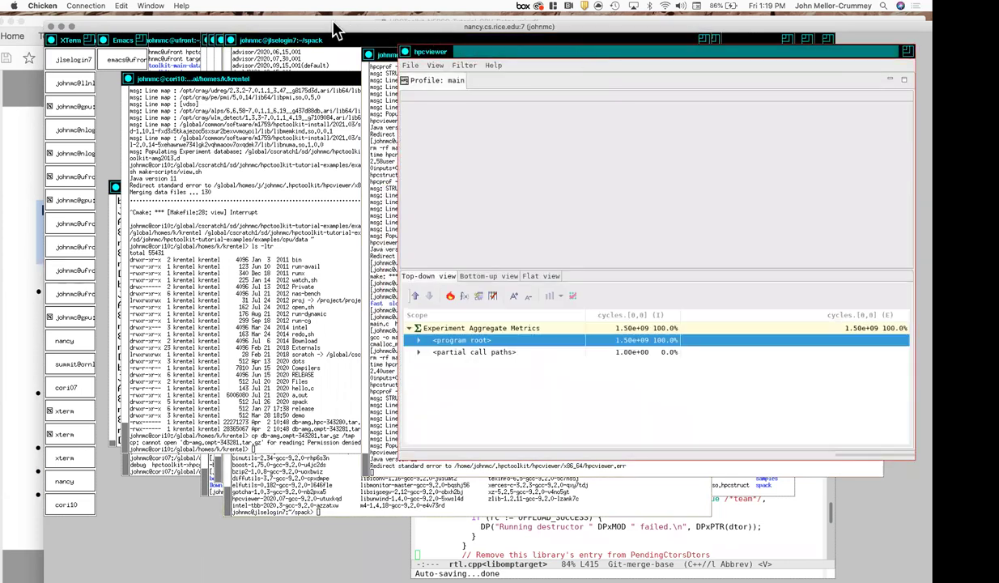
Move the fast example's hpcviewer window aside, expand its hot path and widen the Scope column.
left_click_drag(544, 92, 222, 80)
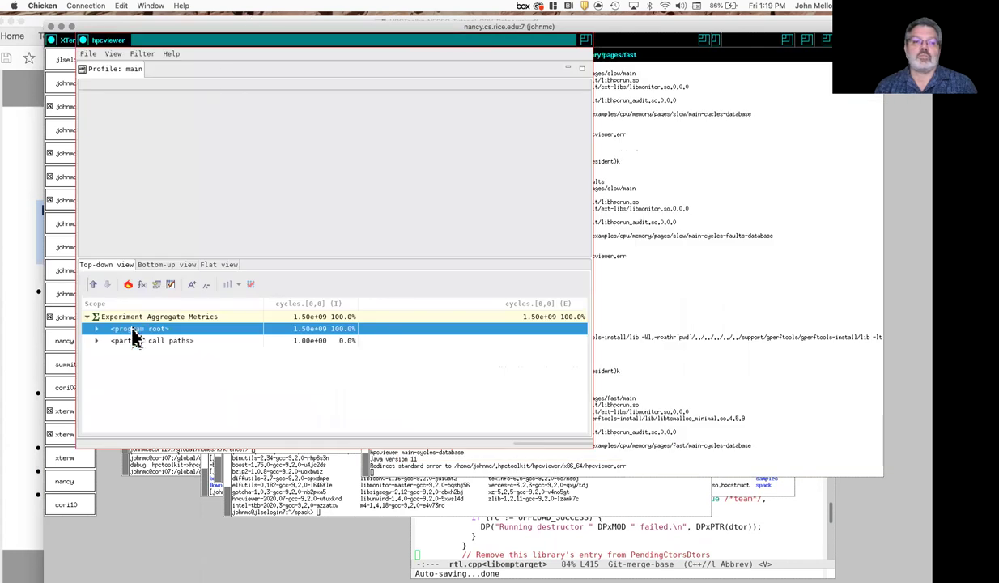
left_click(128, 284)
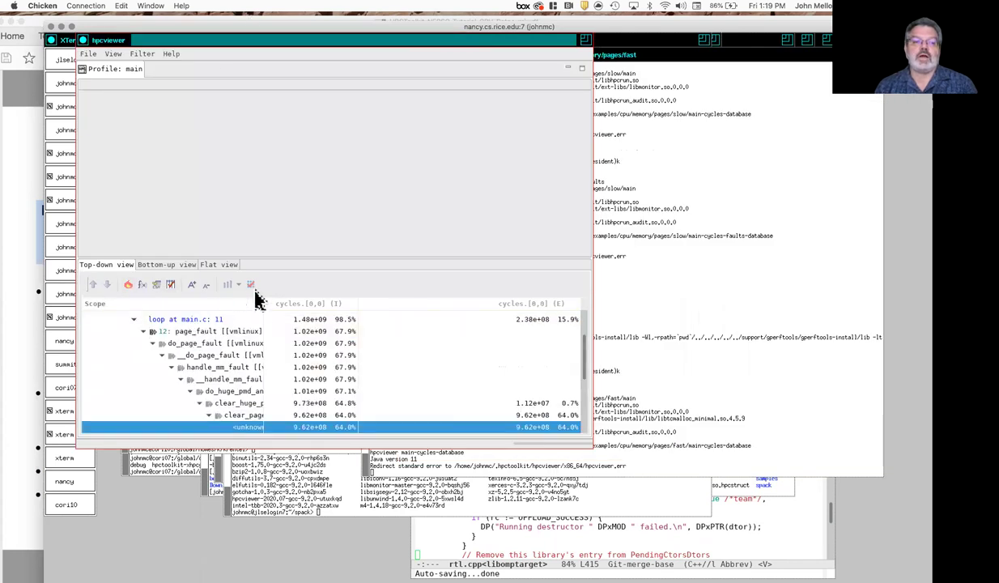
left_click_drag(263, 304, 322, 304)
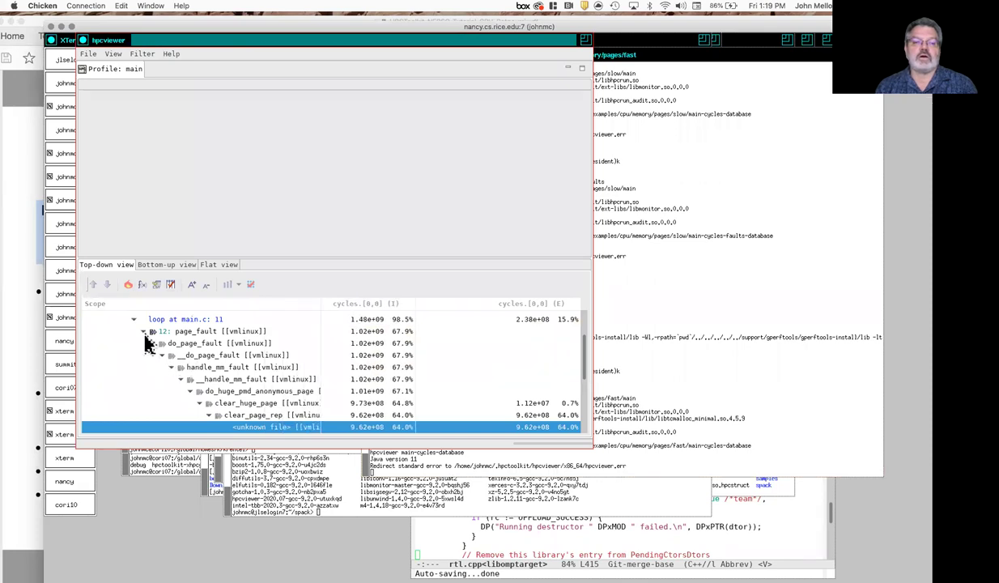
Collapse the first page_fault call under the loop at main.c: 11 and show its source at line 12, reviewing the total cycles.
left_click(144, 332)
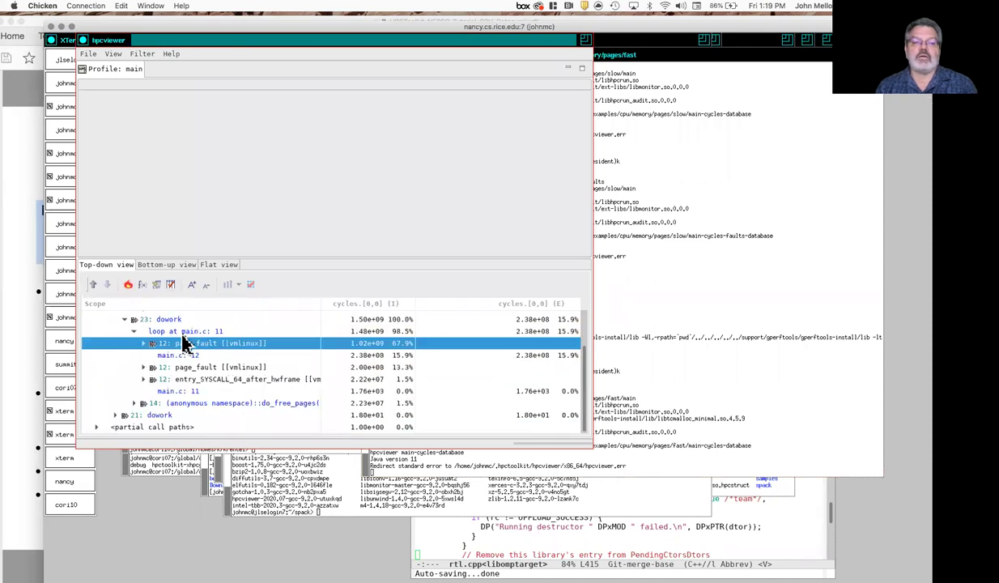
left_click(157, 343)
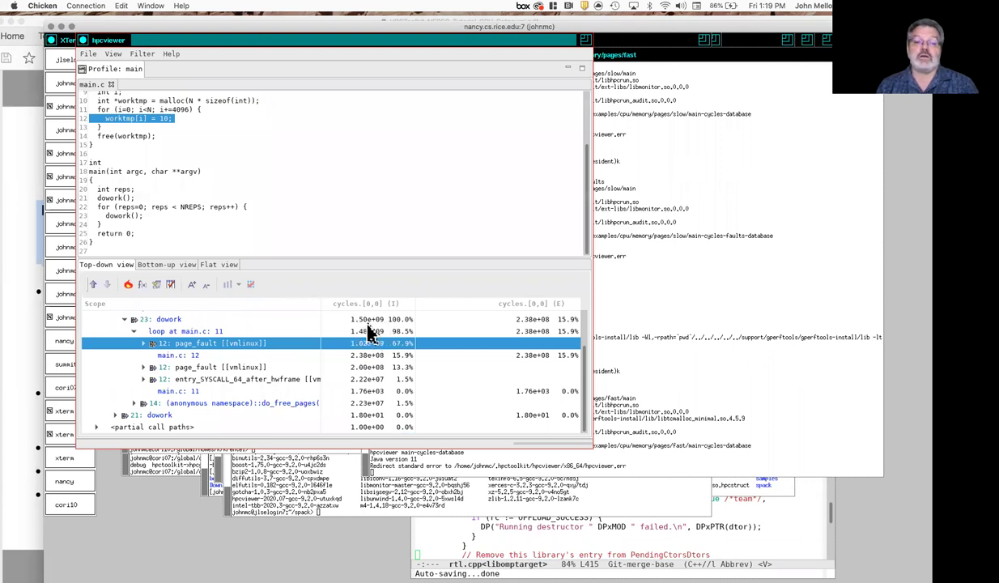
scroll(368, 332, "up", 4)
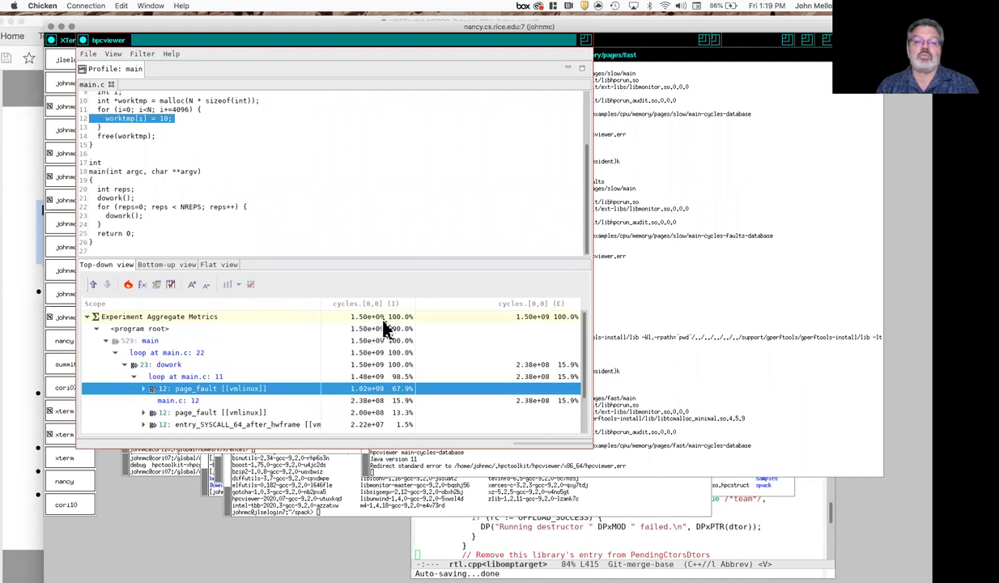
Open a new hpcviewer window and bring its profiling database chooser to the front.
left_click(88, 54)
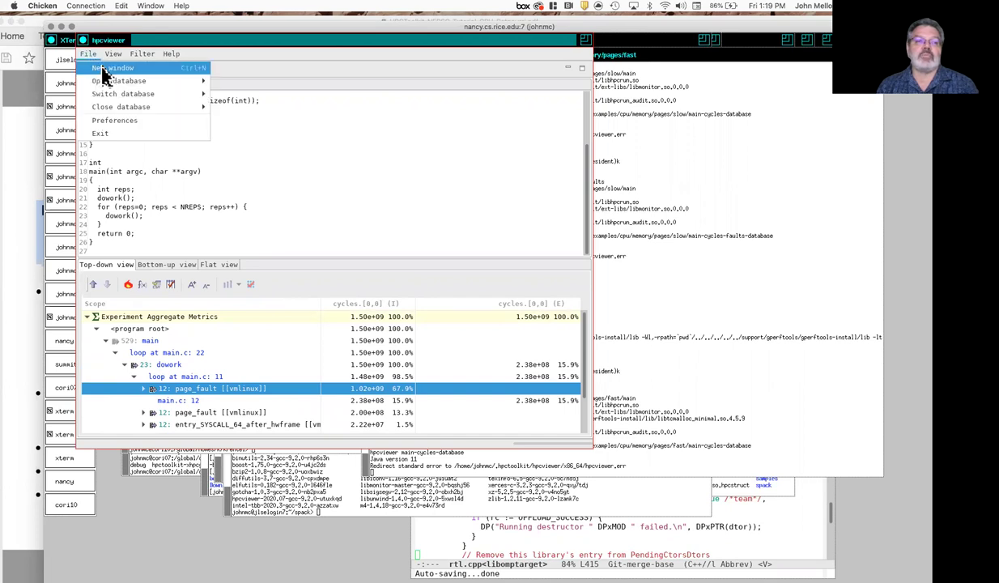
left_click(103, 71)
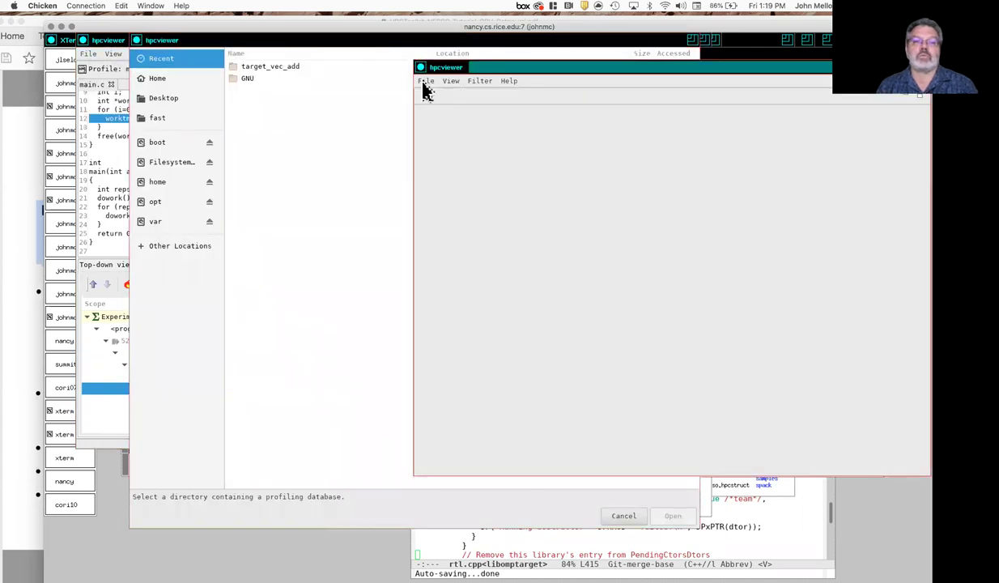
left_click(226, 75)
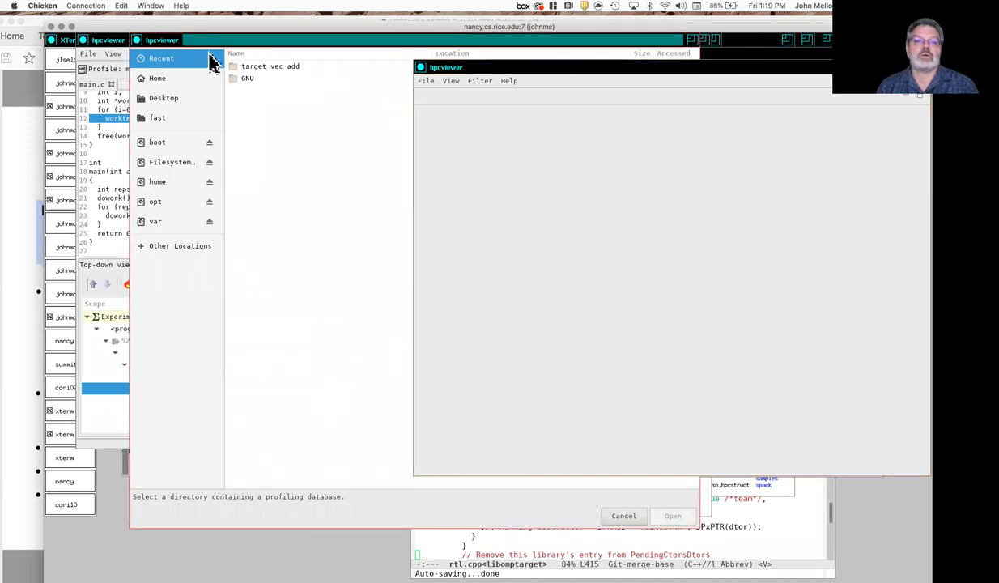
left_click(427, 92)
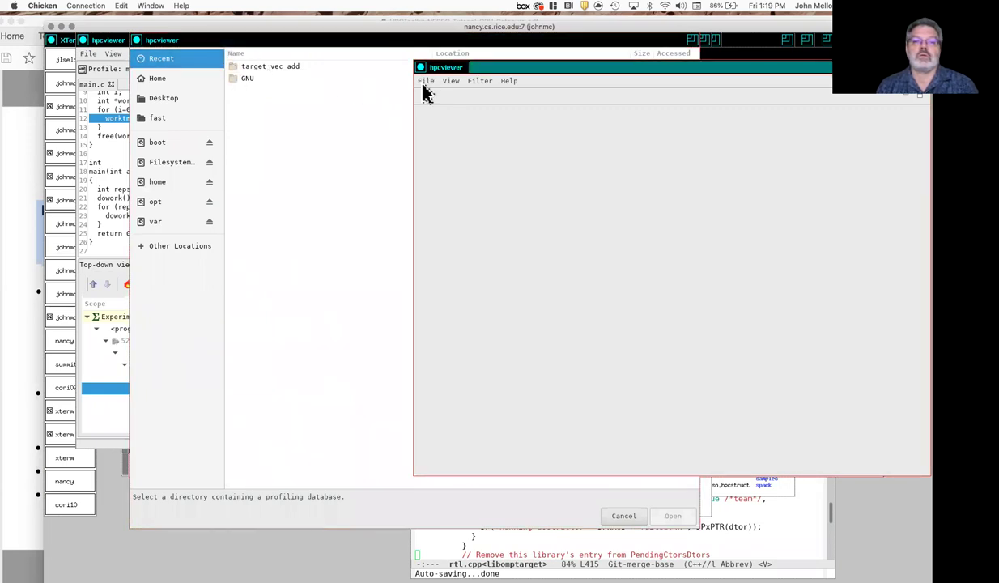
left_click(224, 76)
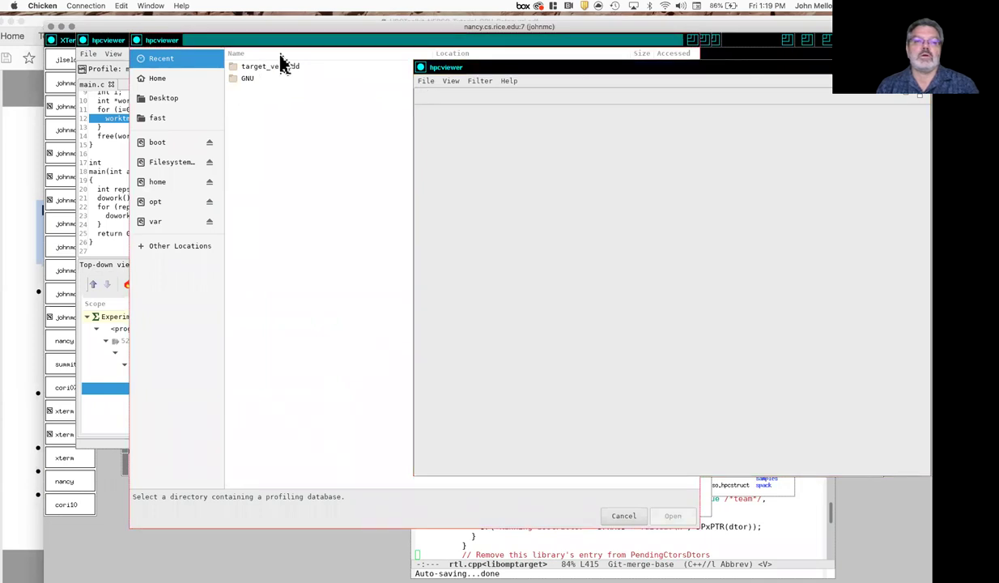
left_click(200, 41)
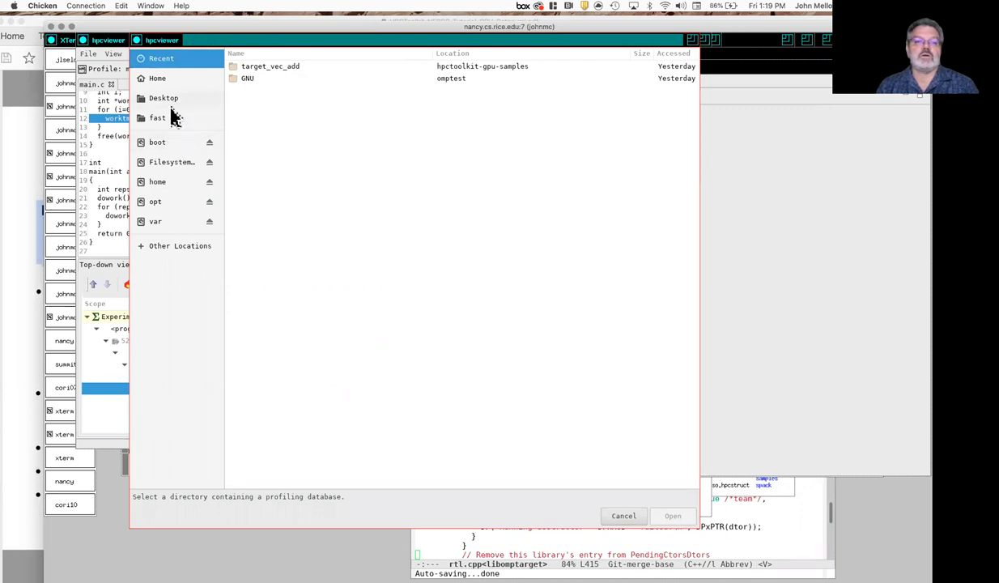
Go from the fast directory up to pages and into slow, and open its main-cycles-database in the new window.
left_click(161, 120)
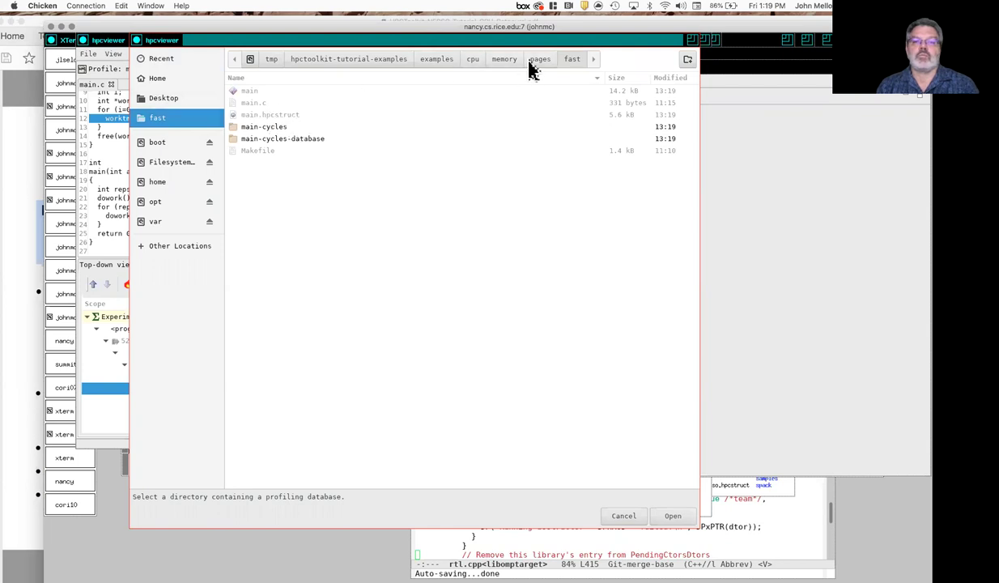
left_click(530, 61)
left_click(250, 104)
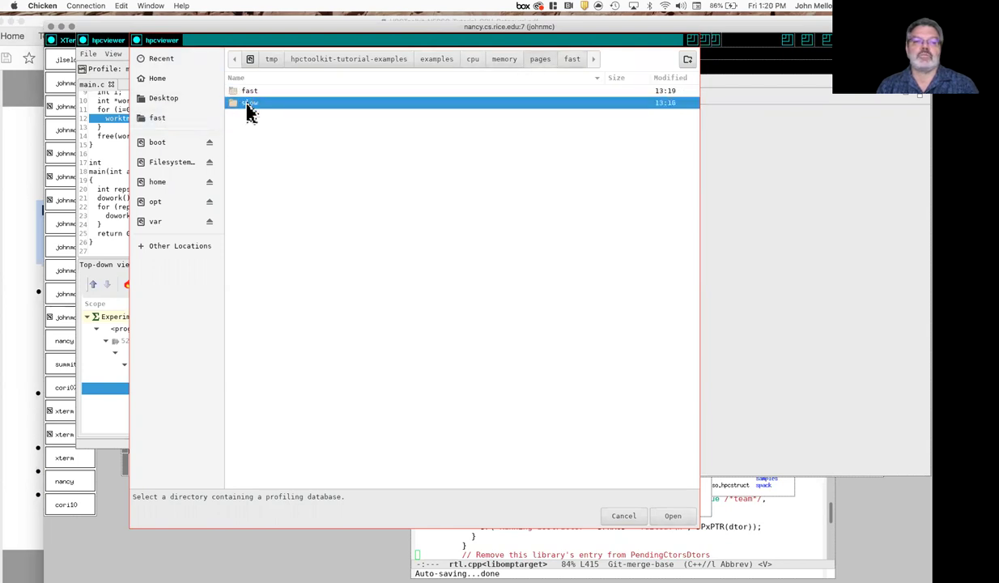
double_click(247, 107)
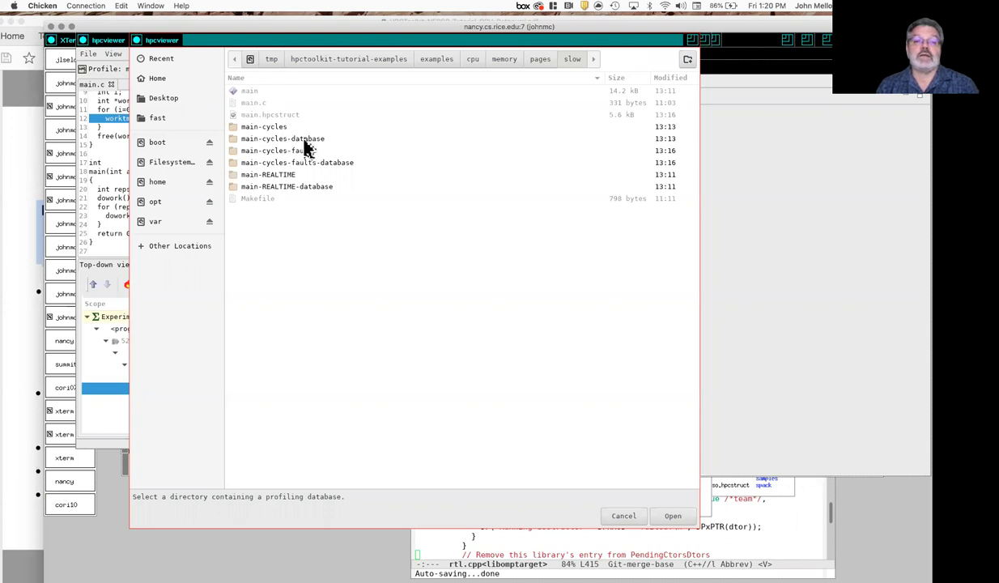
double_click(305, 140)
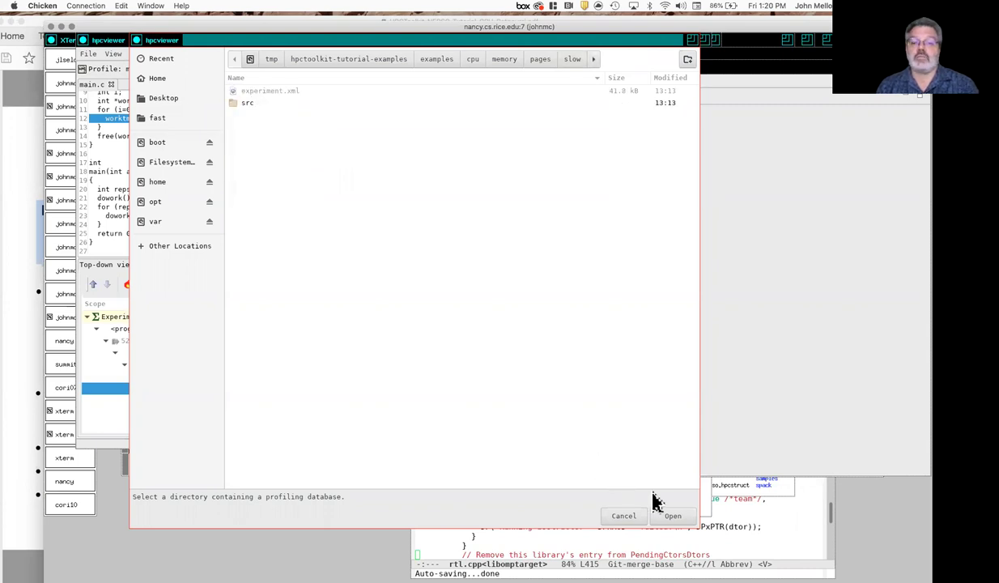
left_click(673, 516)
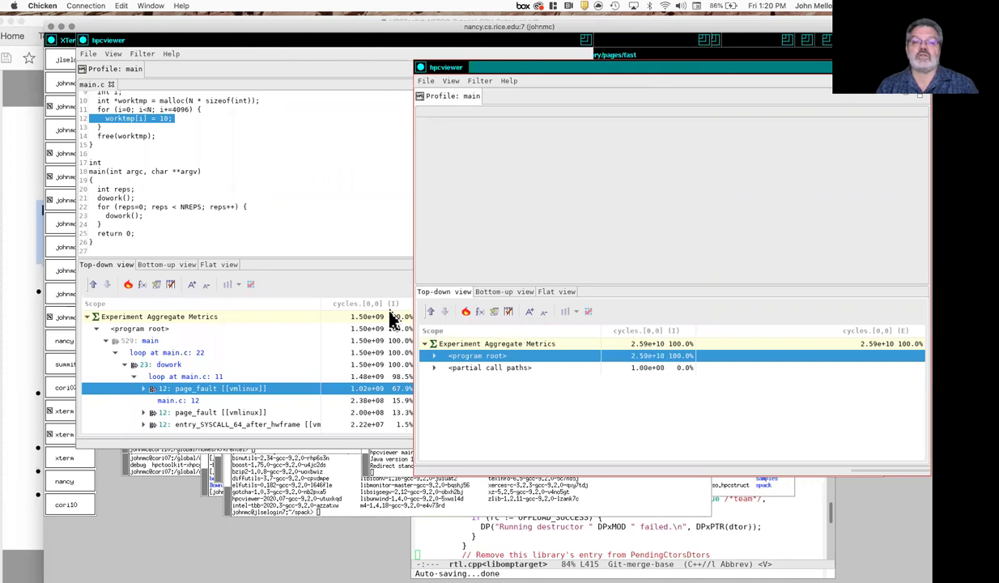
Compare the aggregate inclusive cycles of the fast and slow profiles by alternating between the two hpcviewer windows.
left_click(361, 326)
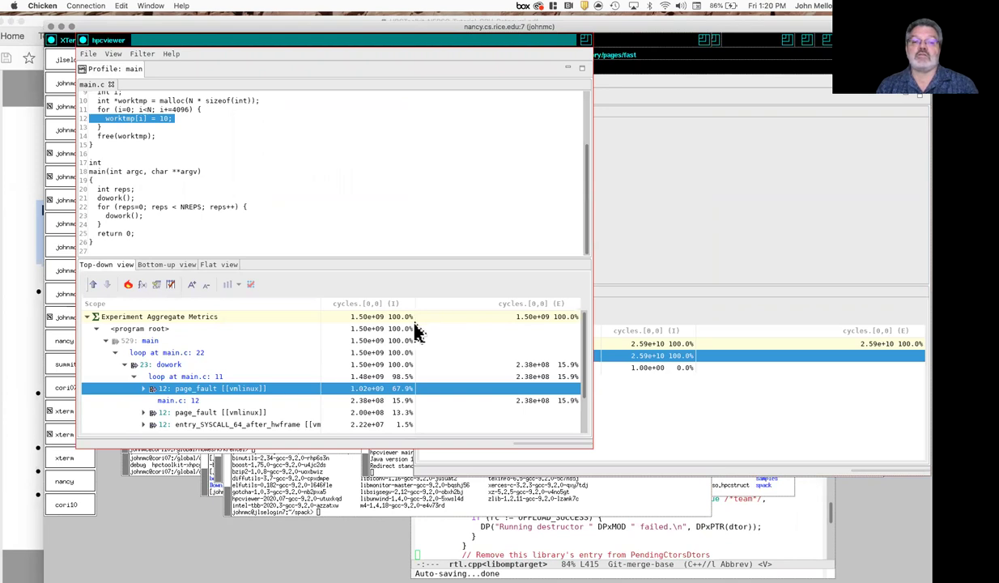
left_click(624, 298)
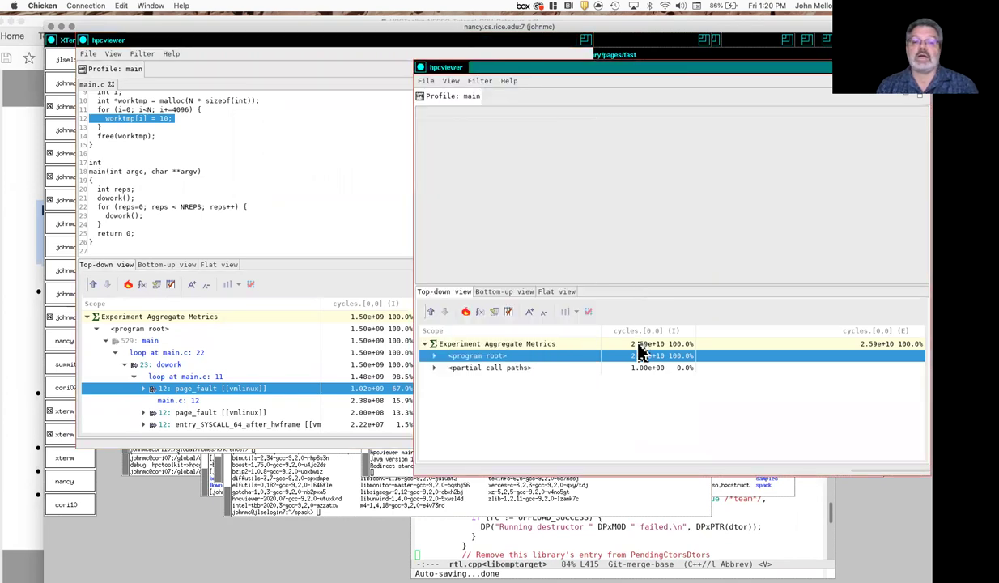
left_click(377, 322)
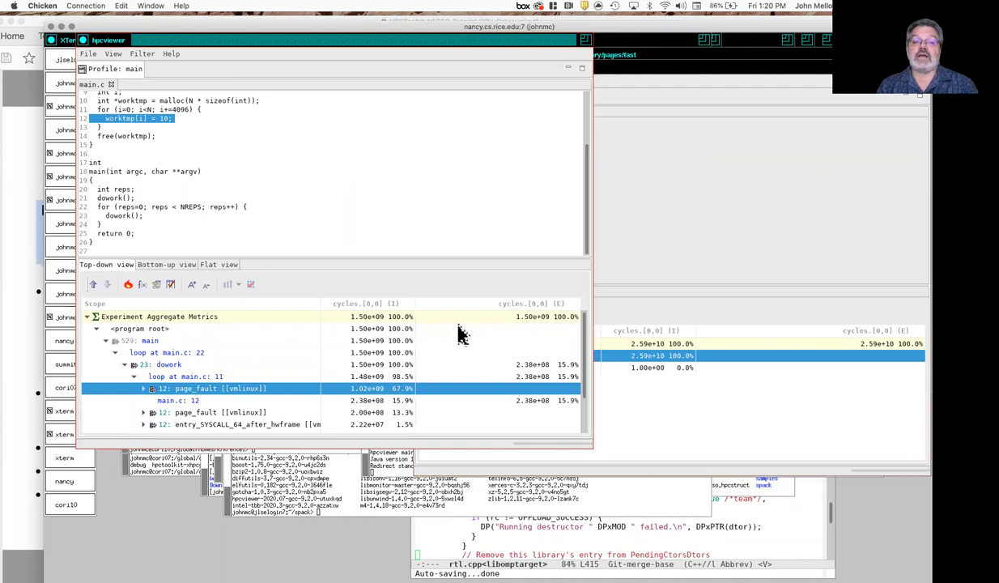
left_click(666, 359)
Bring the fast profile's window forward and enlarge its source pane and window height to show all of main.c.
left_click(308, 168)
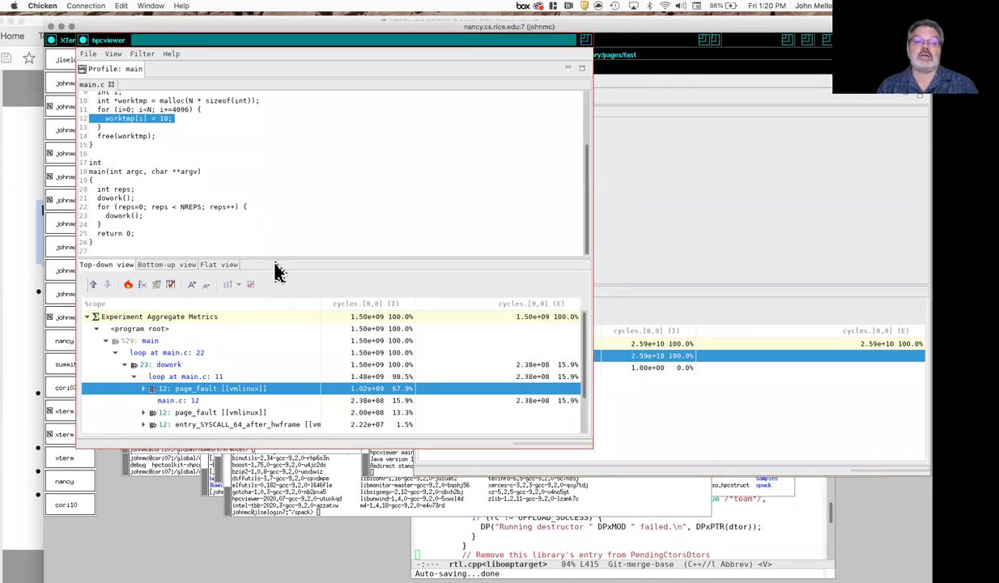
left_click_drag(279, 256, 271, 288)
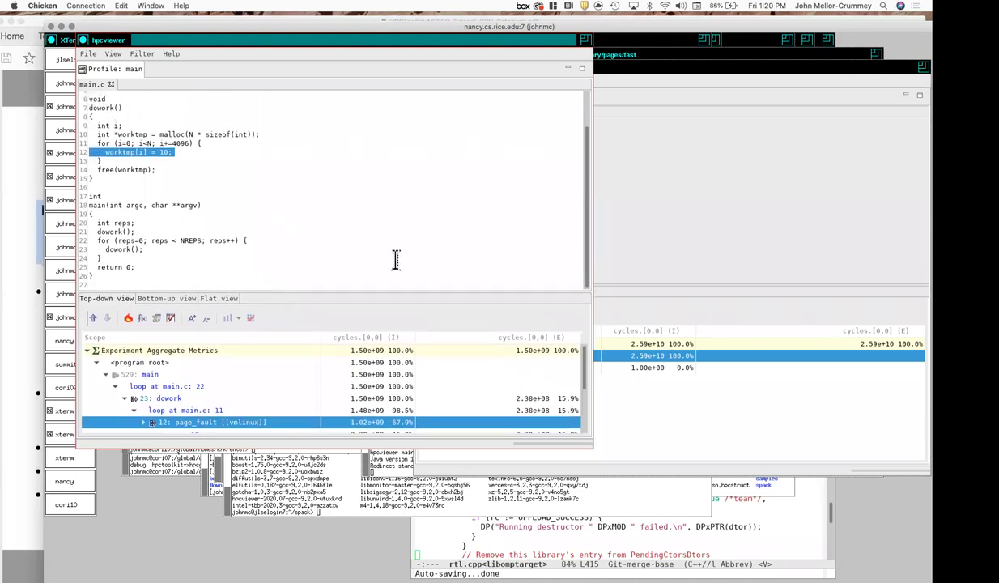
left_click_drag(584, 39, 554, 568)
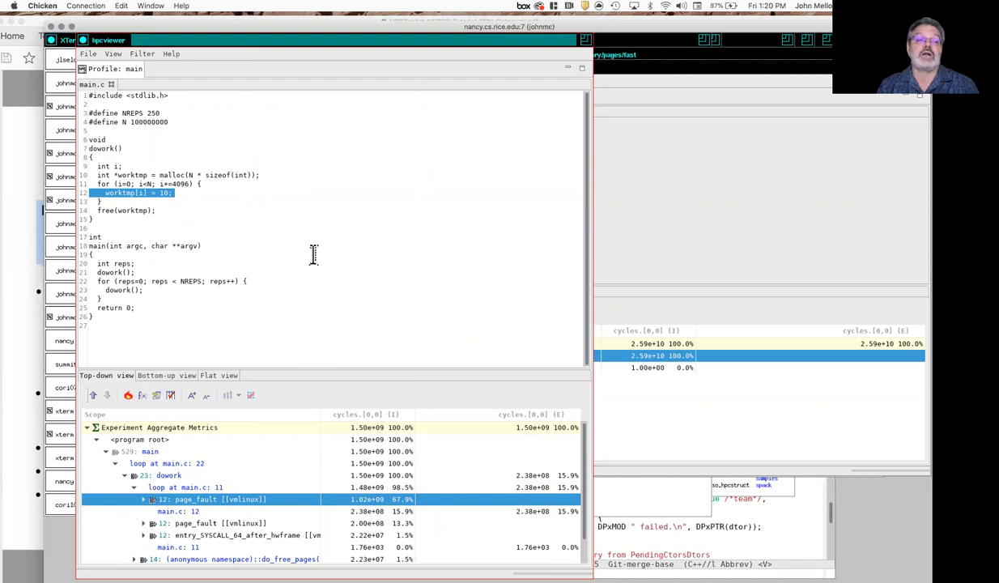
Review the slow profile's total cycles against the fast profile's main.c source and page_fault costs.
left_click(645, 81)
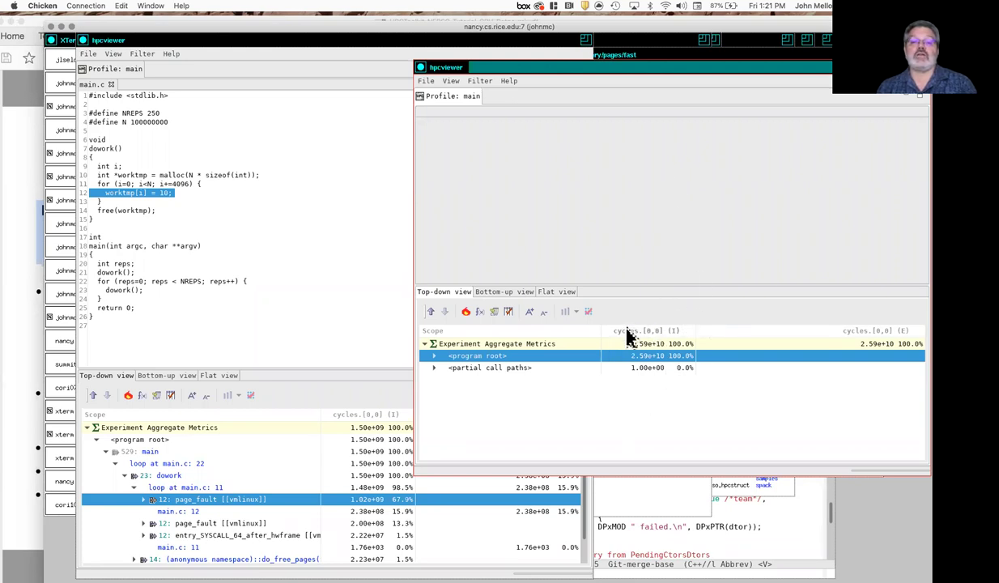
left_click(185, 185)
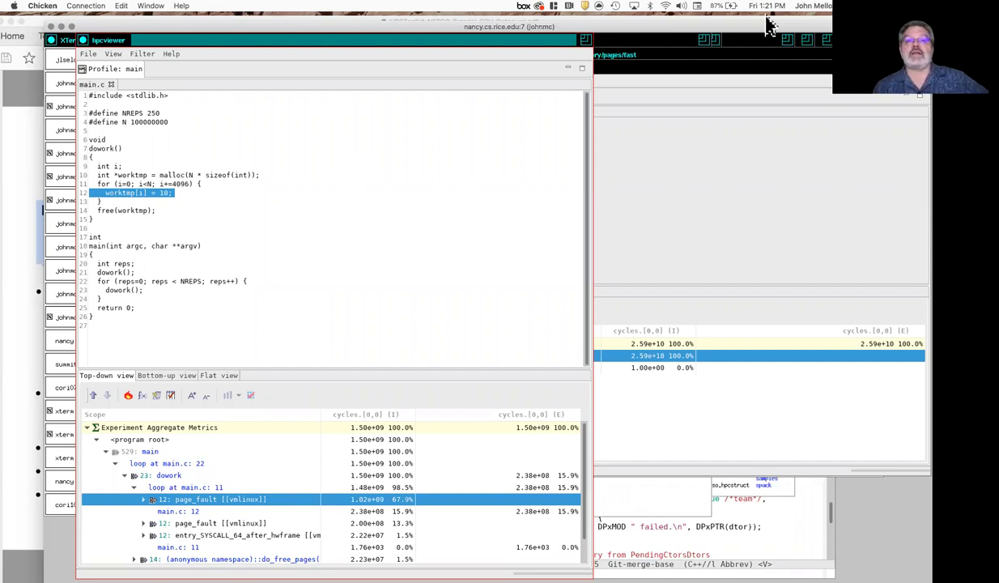
left_click(738, 79)
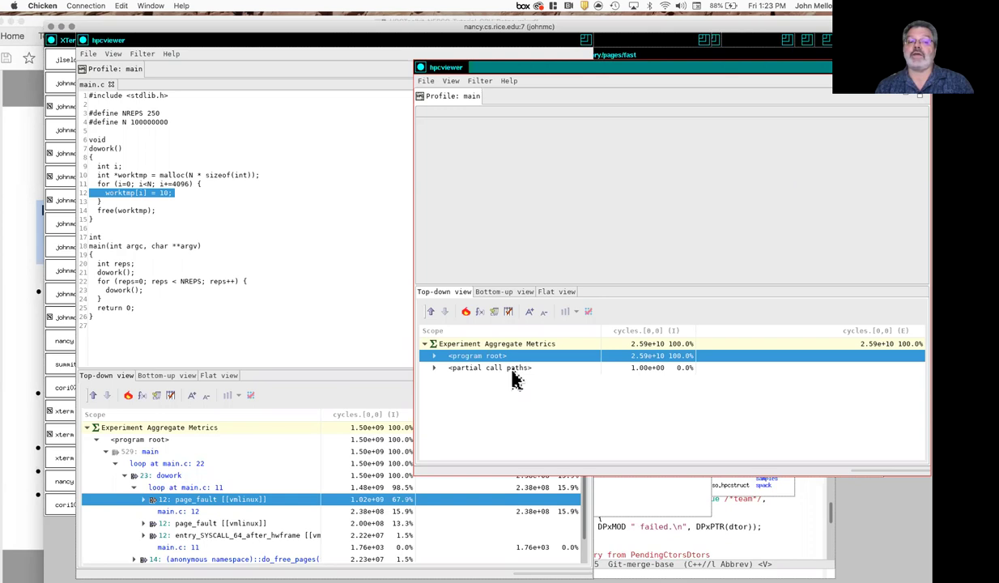
left_click(414, 267)
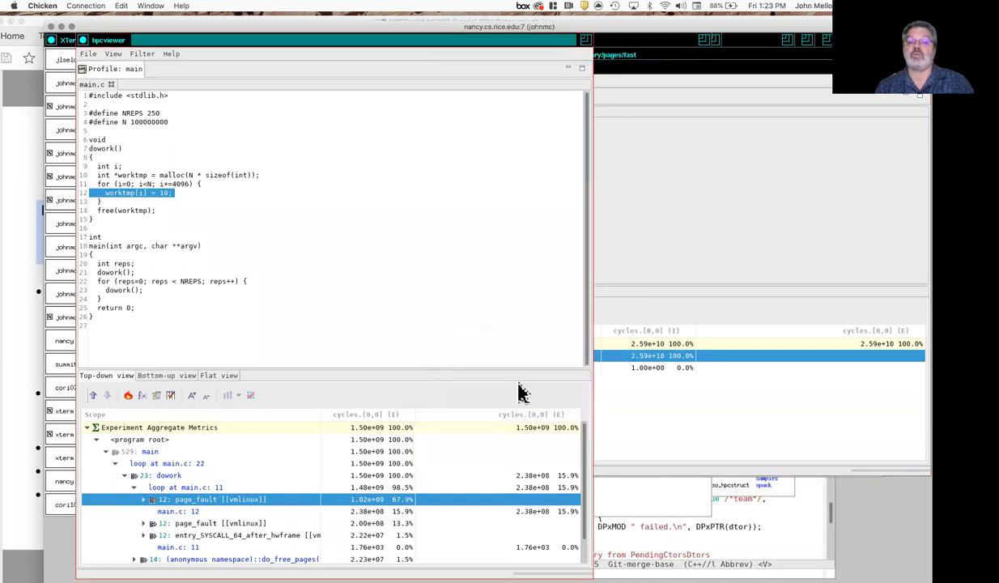
left_click(646, 401)
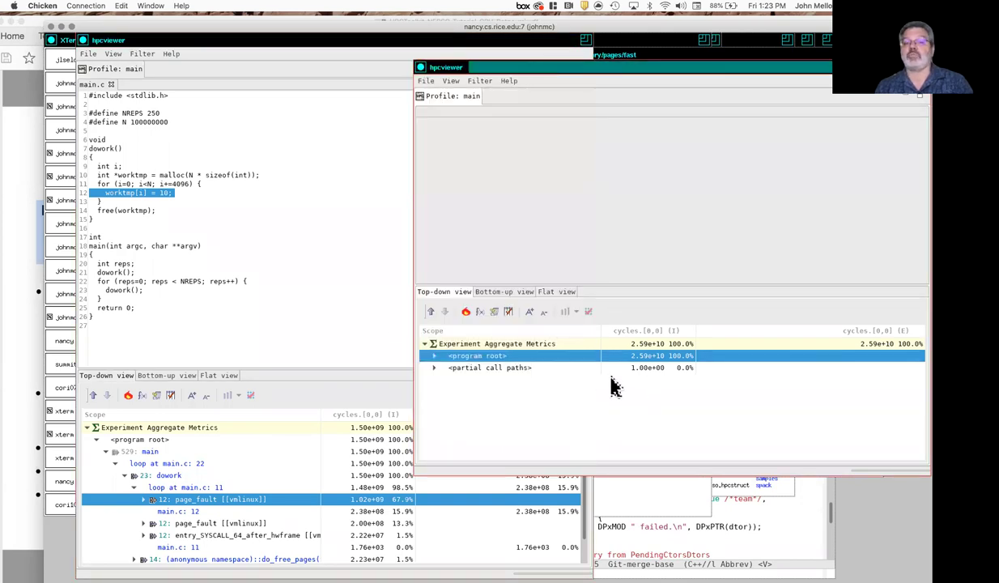
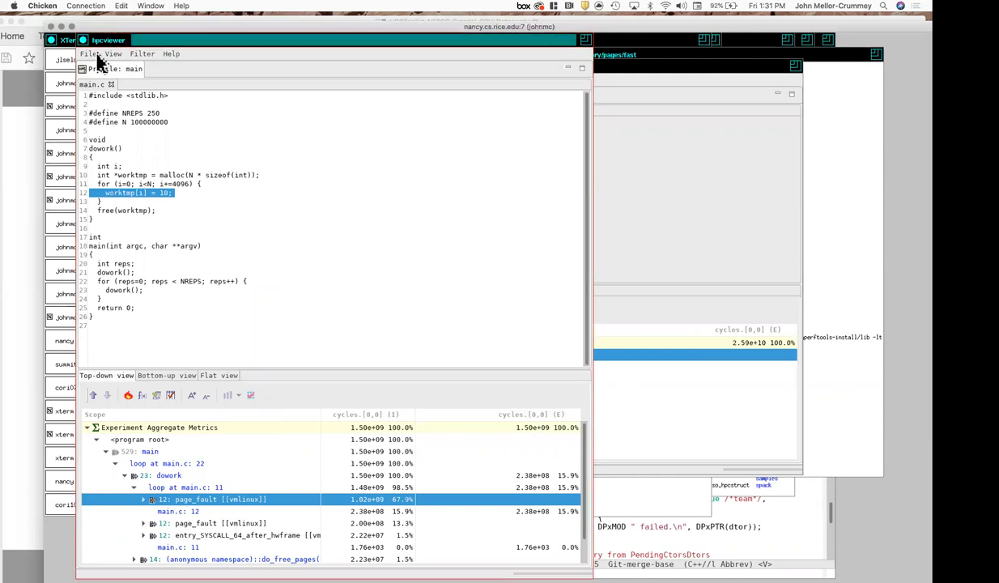
Put away the fast profile's window and, in the cori10 terminal, copy db-amg.ompt-343281.tar.gz to /tmp/db.tgz.
left_click(83, 40)
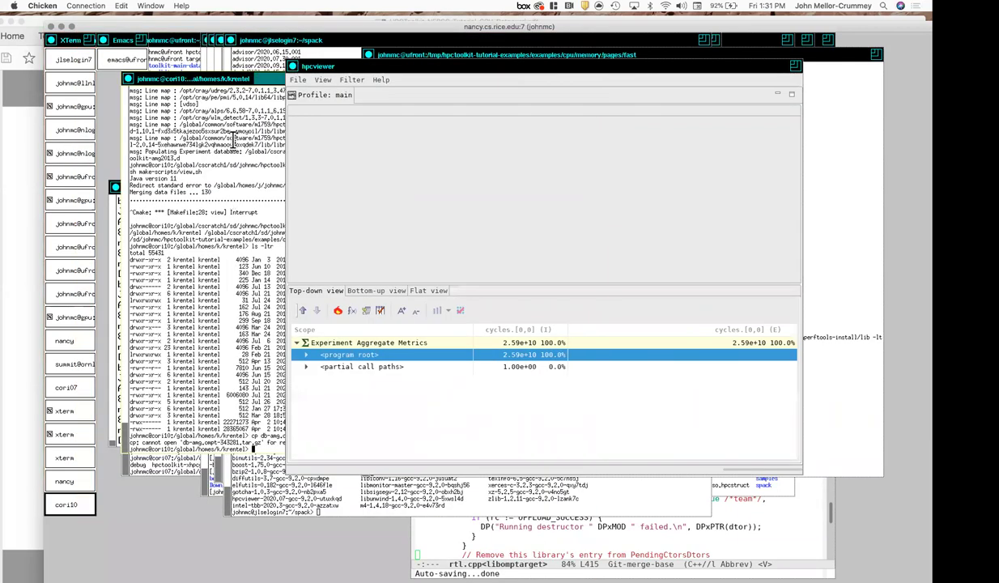
left_click(252, 304)
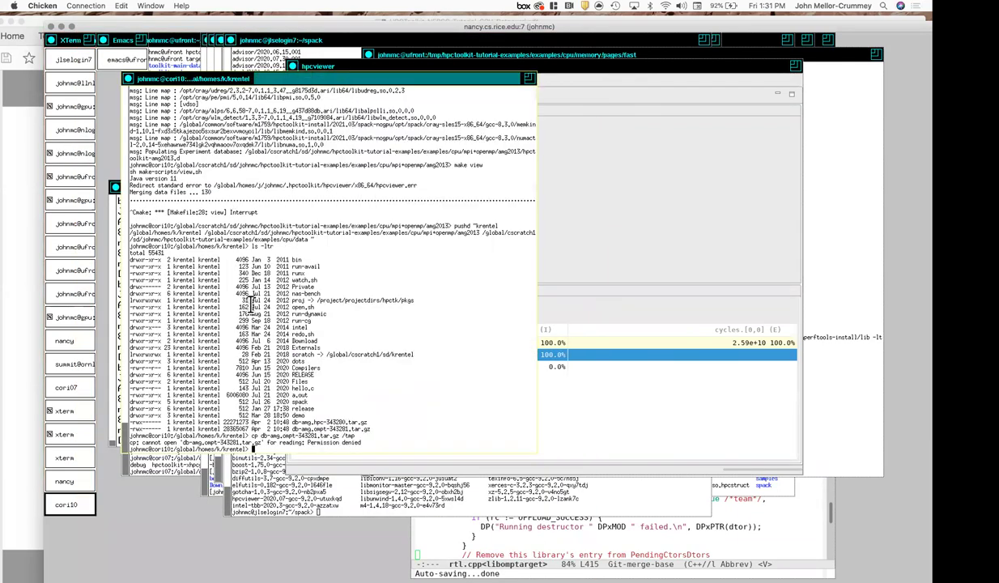
type("cp db-amg.o")
key("Tab")
type("/tmp/")
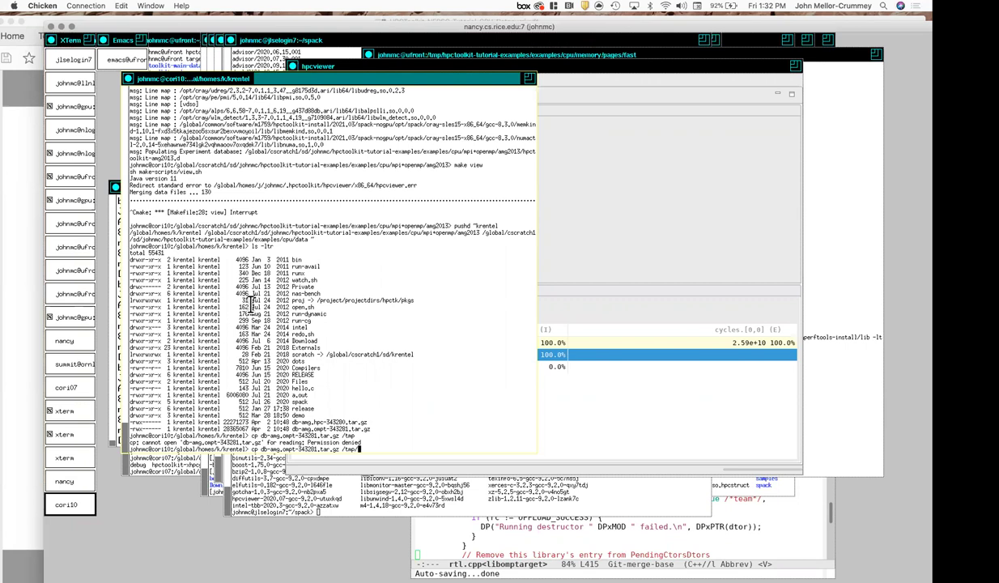
type("db.tgz")
key("Return")
Return to the amg2013 directory with pushd, extract /tmp/db.tgz there and list the files with ls -ltr.
type("pushd")
key("Return")
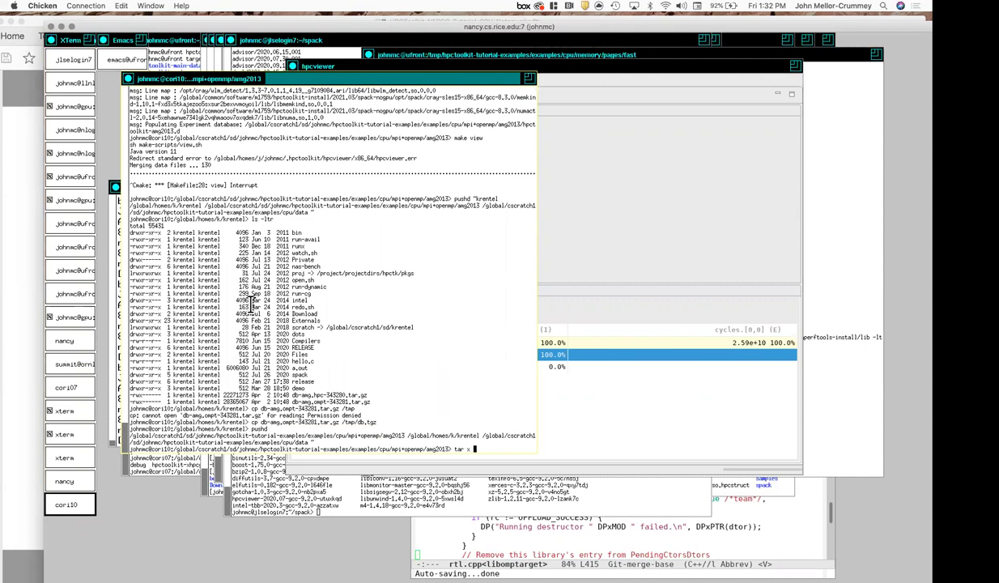
type("tar xf /tmp/db.tgz")
key("Return")
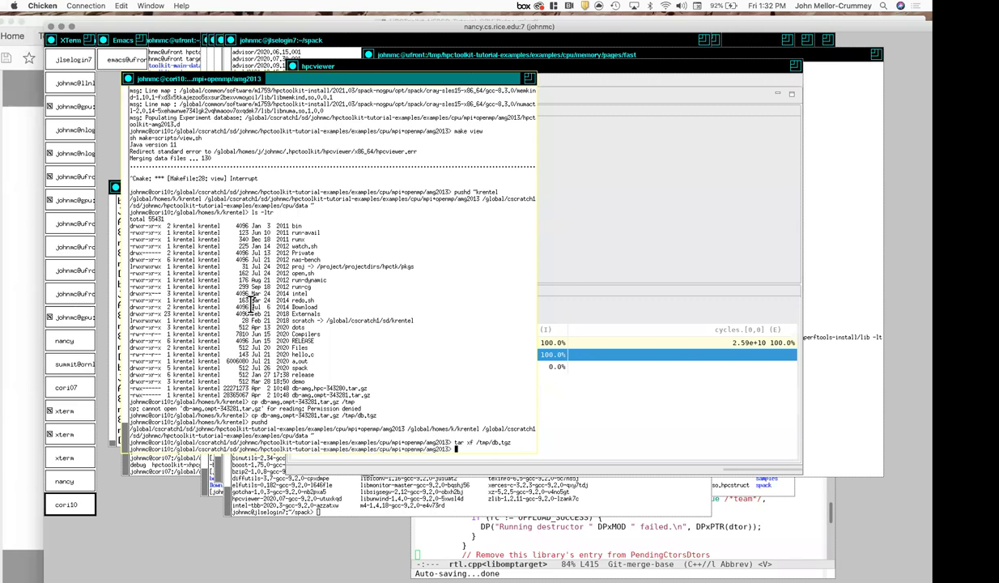
type("-ltr")
key("Return")
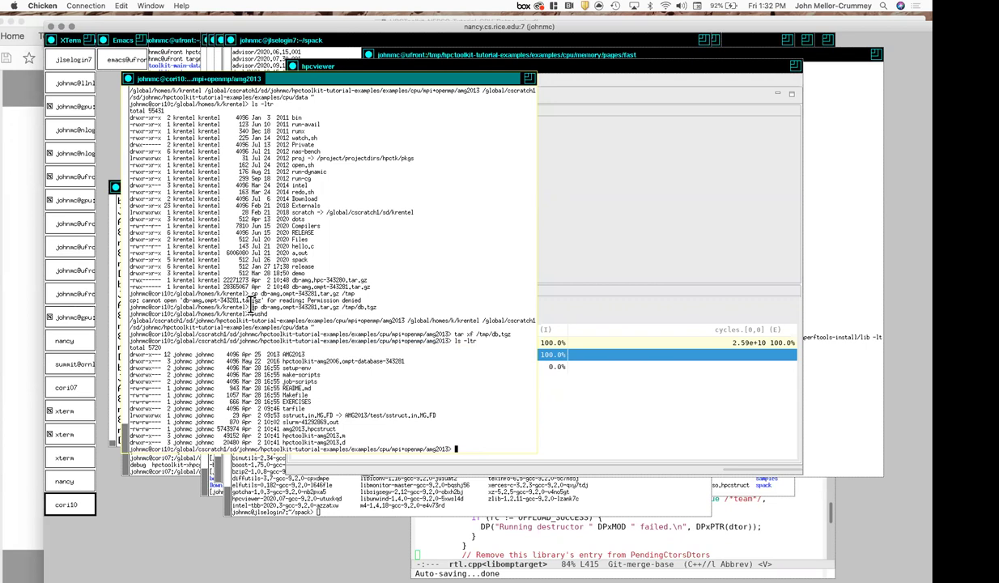
Widen the cori10 terminal and launch hpcviewer on the hpctoolkit-amg2006.ompt-database-343281 directory.
type("hpcviewer h")
key("Tab")
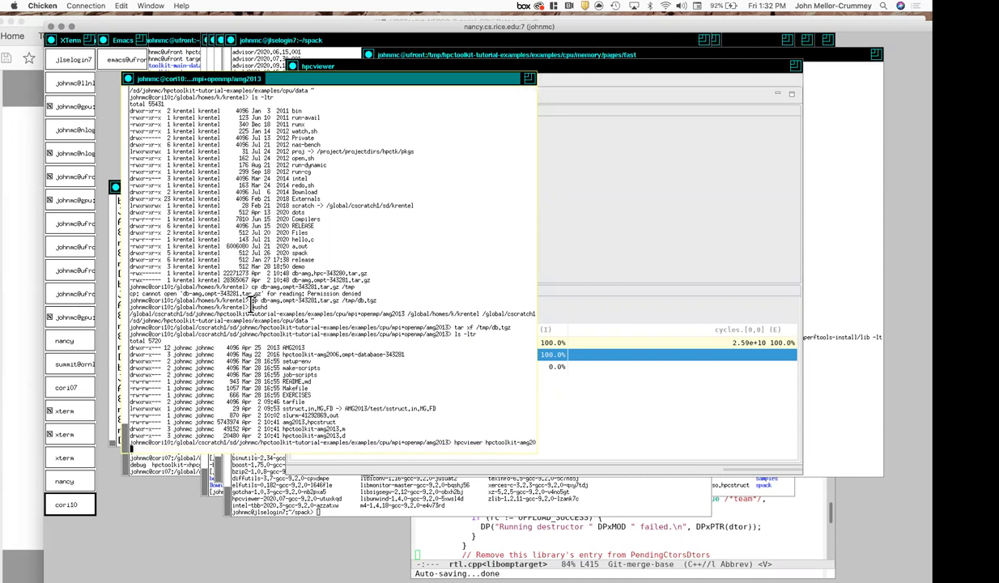
key("Tab")
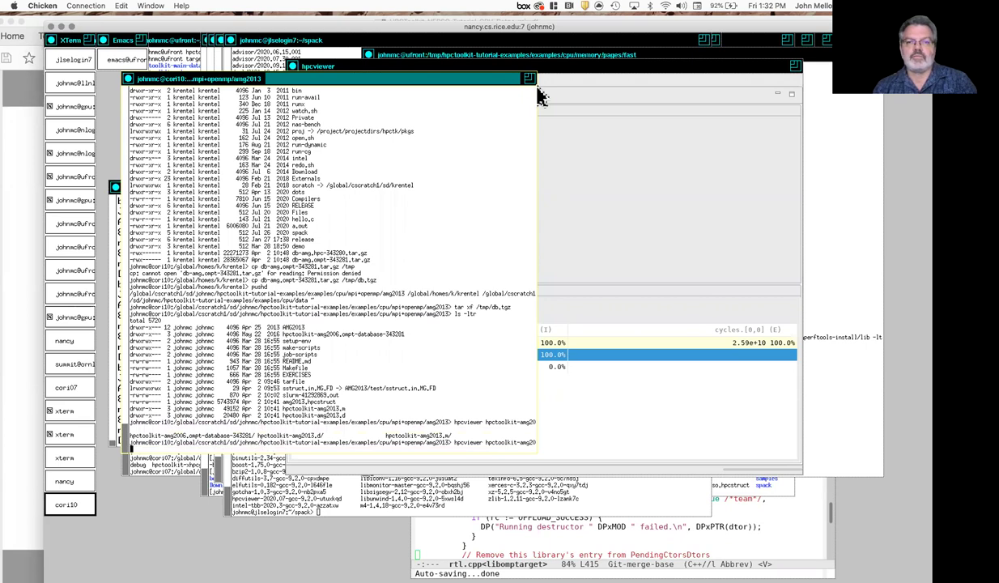
left_click_drag(528, 78, 283, 101)
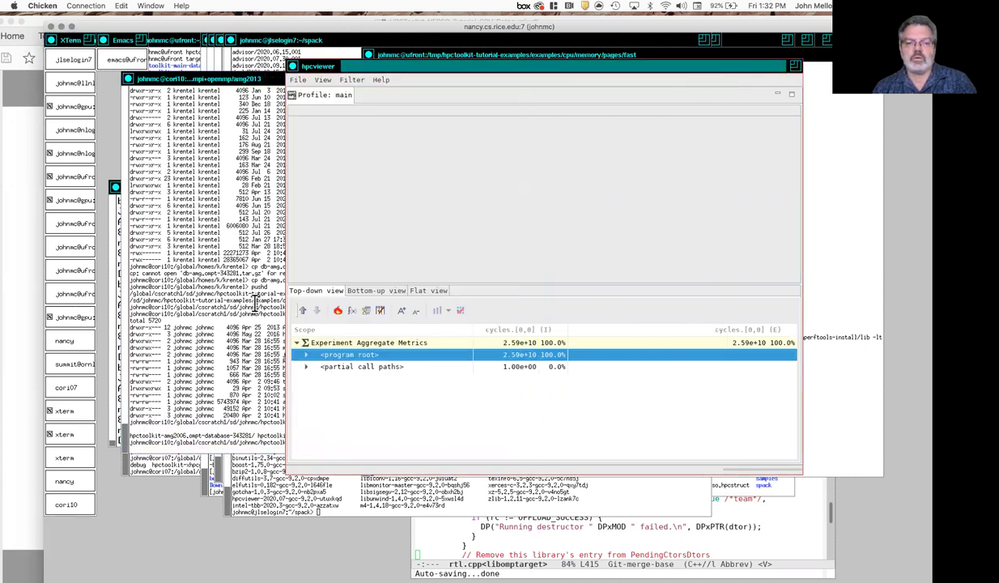
left_click(278, 81)
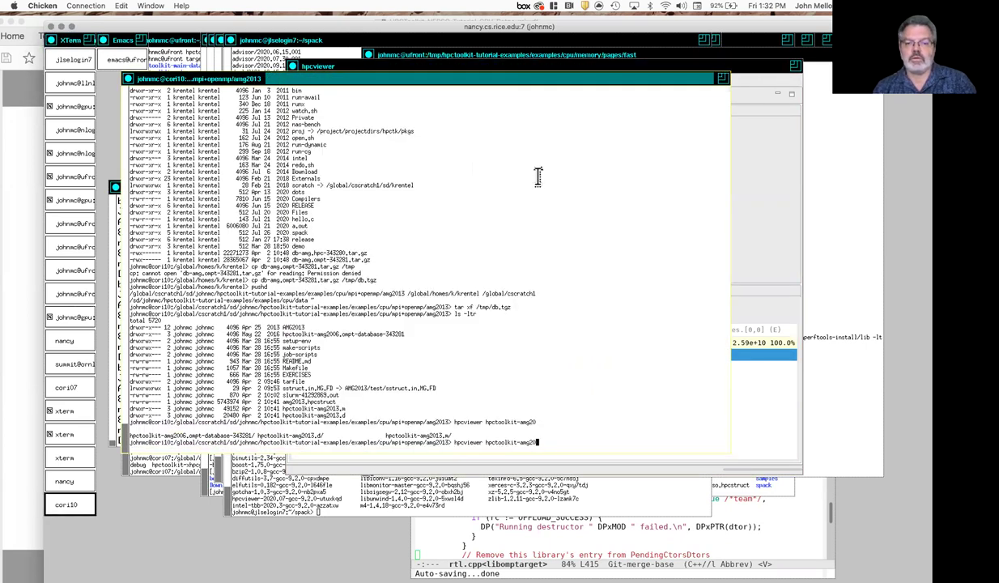
type("0")
key("Tab")
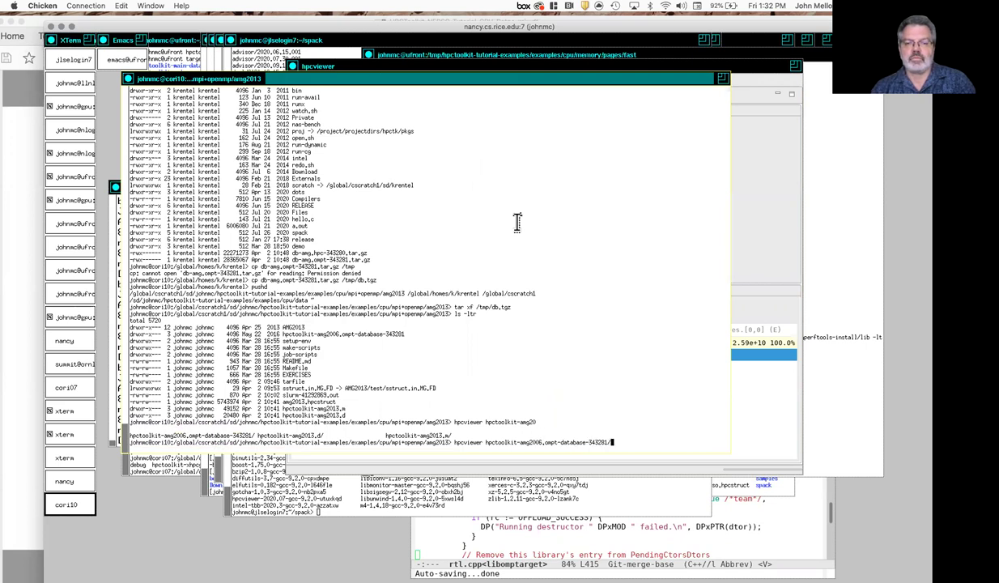
key("Return")
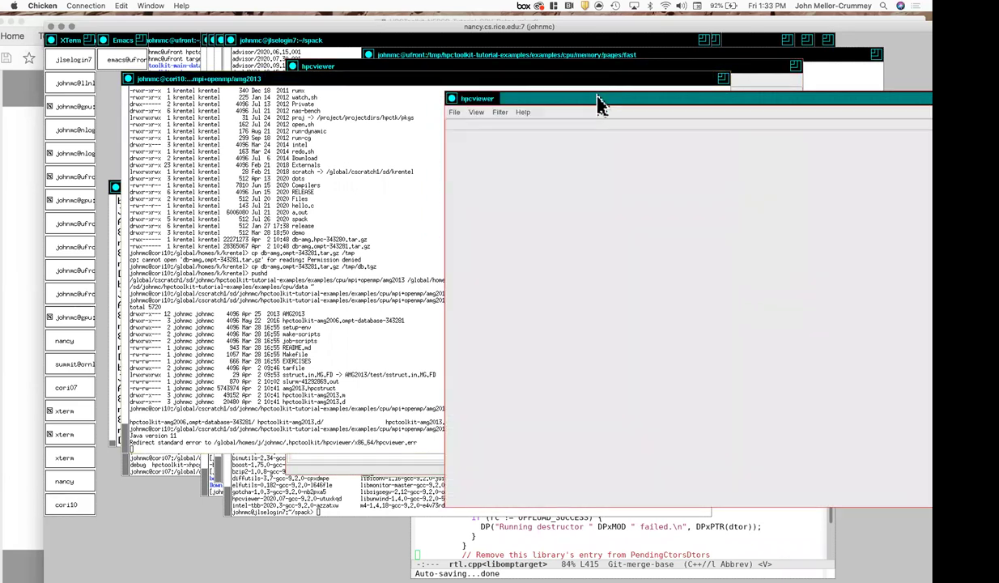
Reposition the new hpcviewer window, open the amg2006.ompt trace and inspect call stacks at points in ranks 1 and 2.
left_click_drag(608, 102, 332, 71)
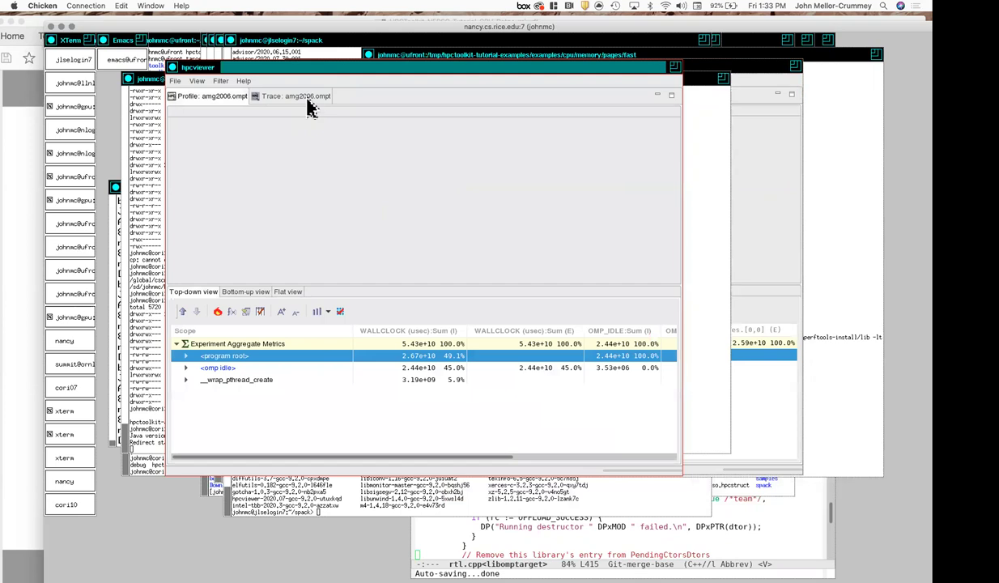
left_click(308, 100)
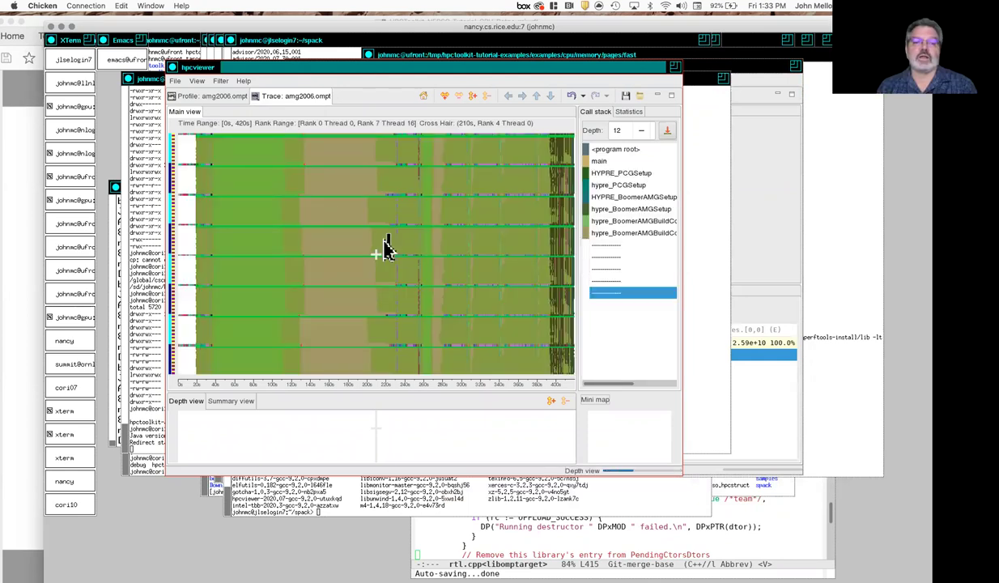
left_click(264, 178)
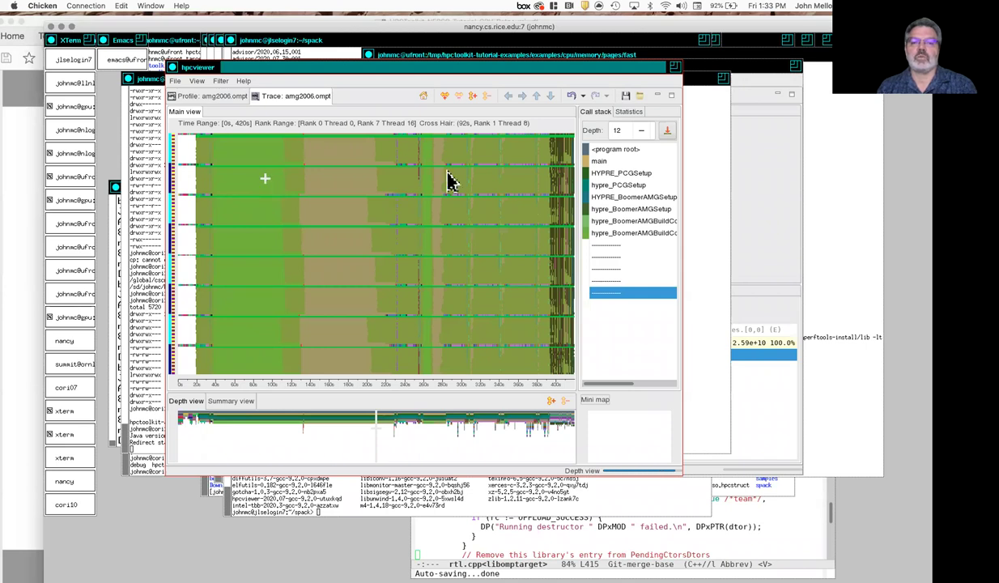
left_click(489, 210)
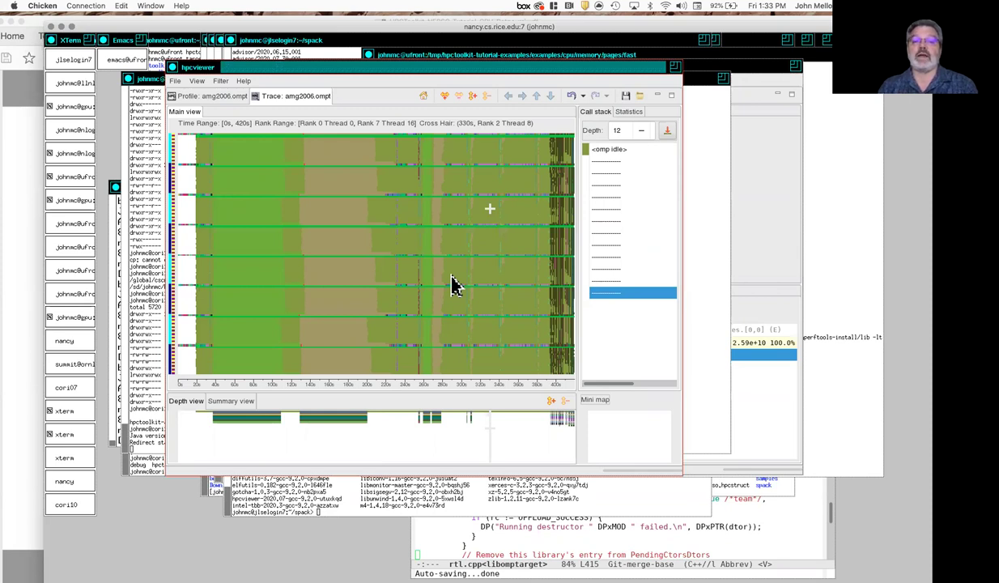
left_click(515, 209)
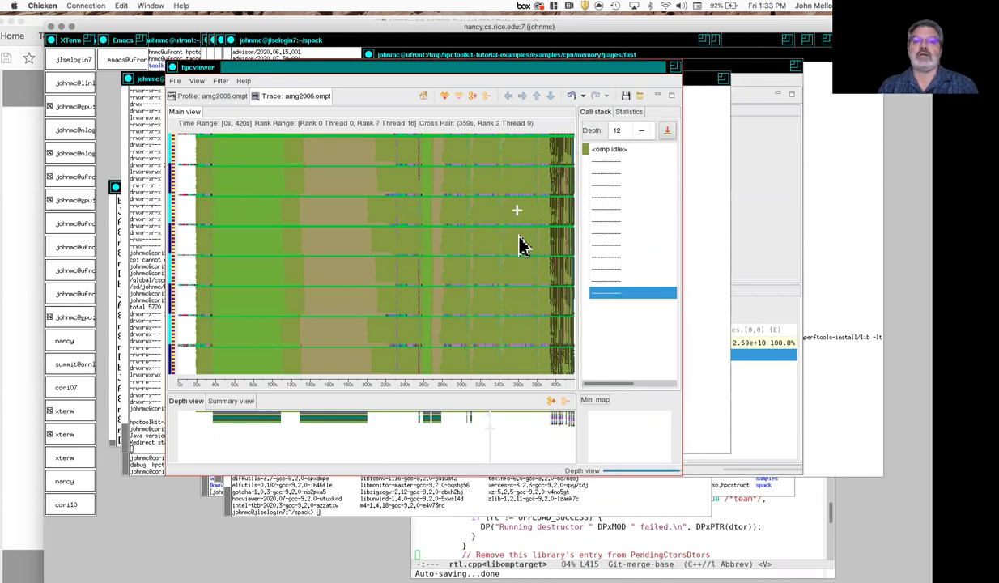
Zoom the trace to about 319–362 s across ranks 1 to 3, inspect two Rank 2 Thread 0 samples and restore the whole trace.
left_click_drag(480, 182, 502, 229)
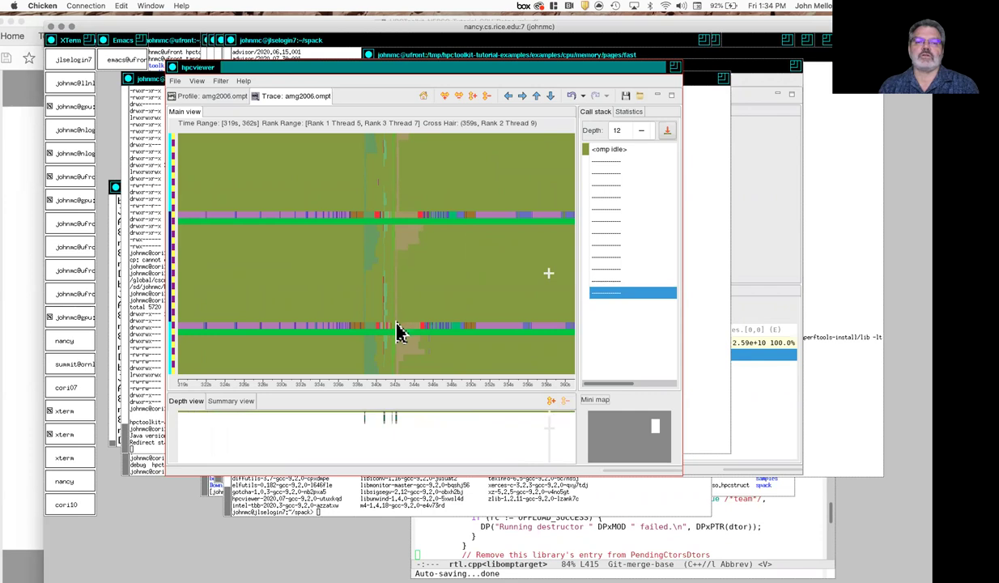
left_click(407, 215)
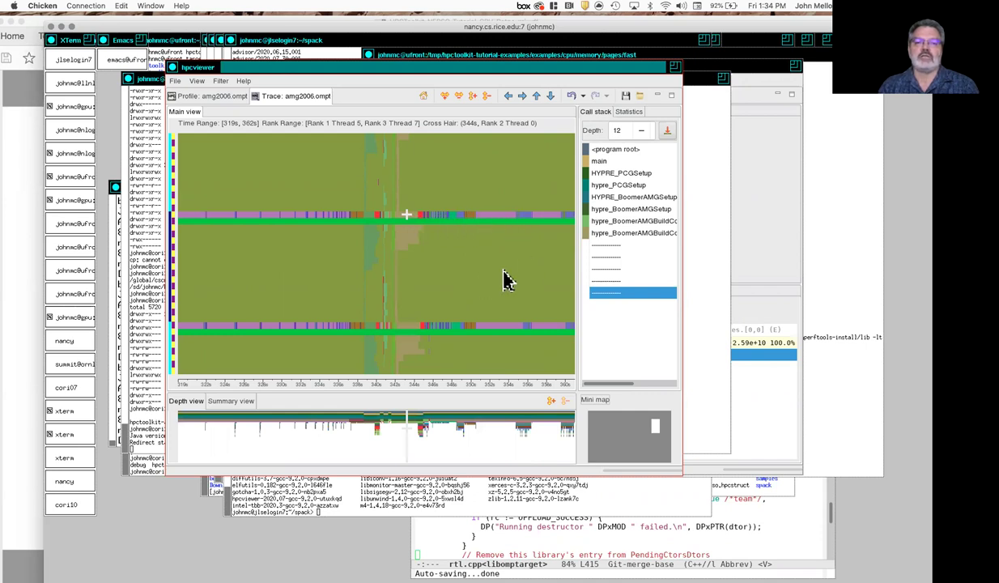
left_click(494, 216)
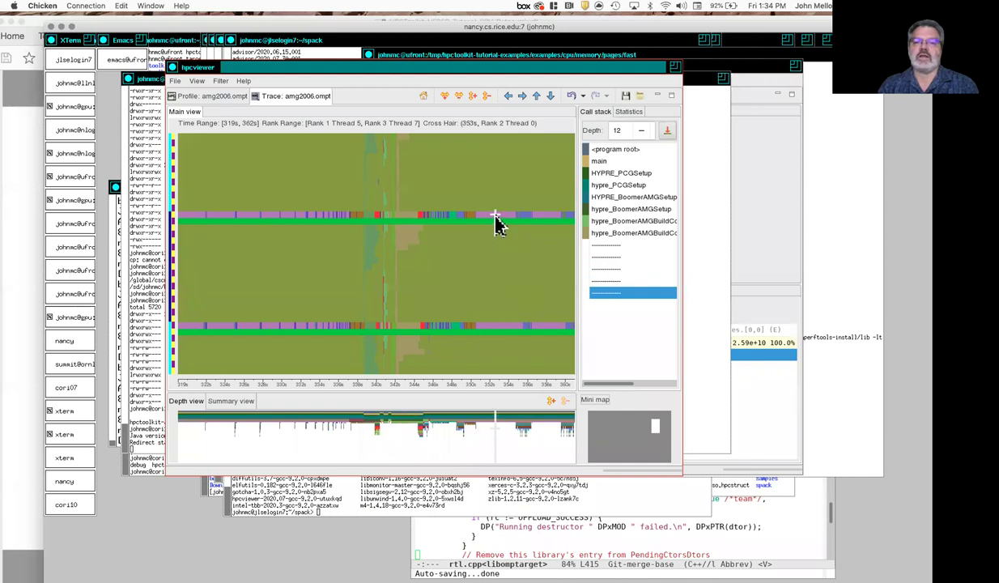
left_click(424, 96)
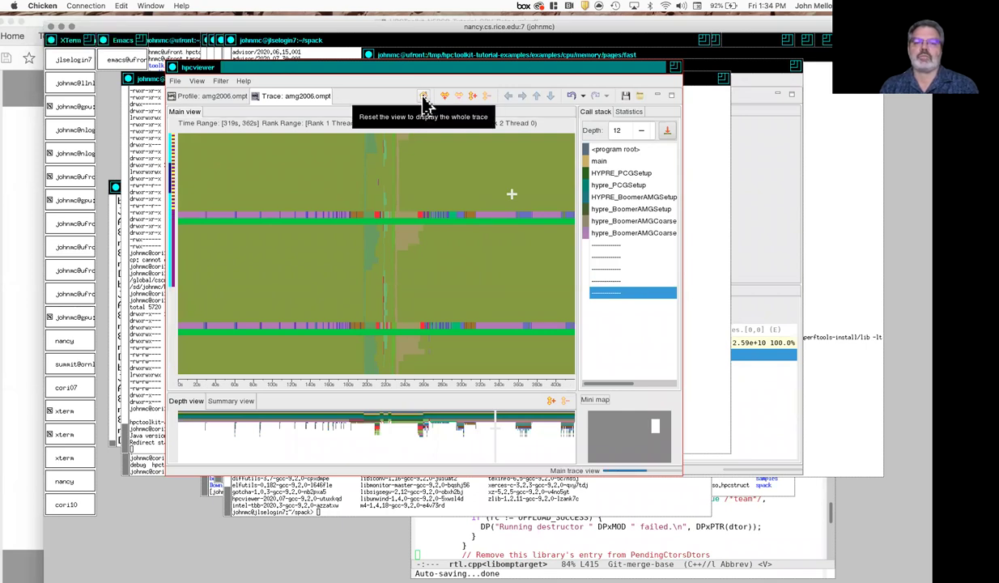
Compare the trace at the main, HYPRE_PCGSetup and hypre_BoomerAMGSetup call stack levels, sampling Rank 2 Thread 0 at about 402 s and 360 s.
left_click(599, 162)
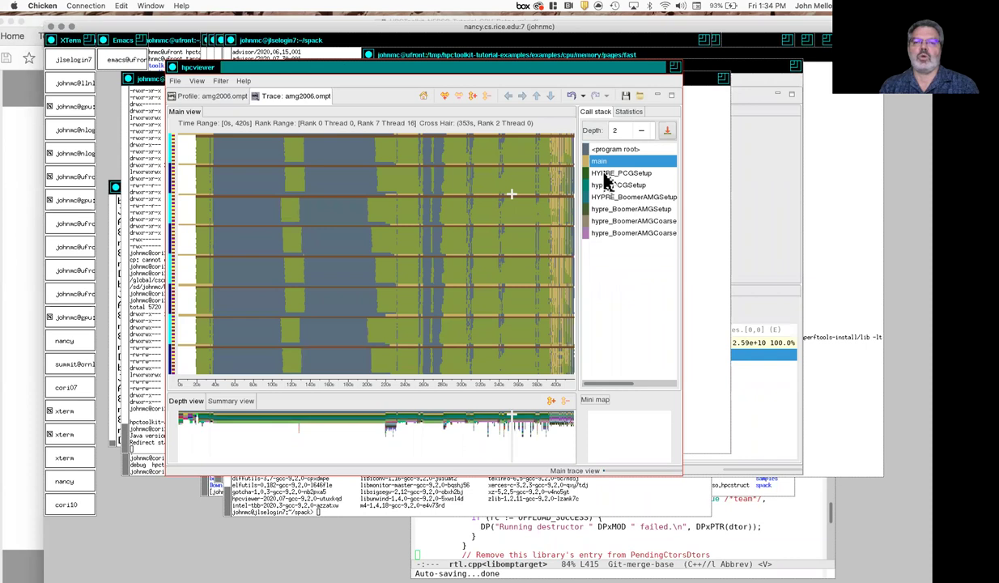
left_click(604, 174)
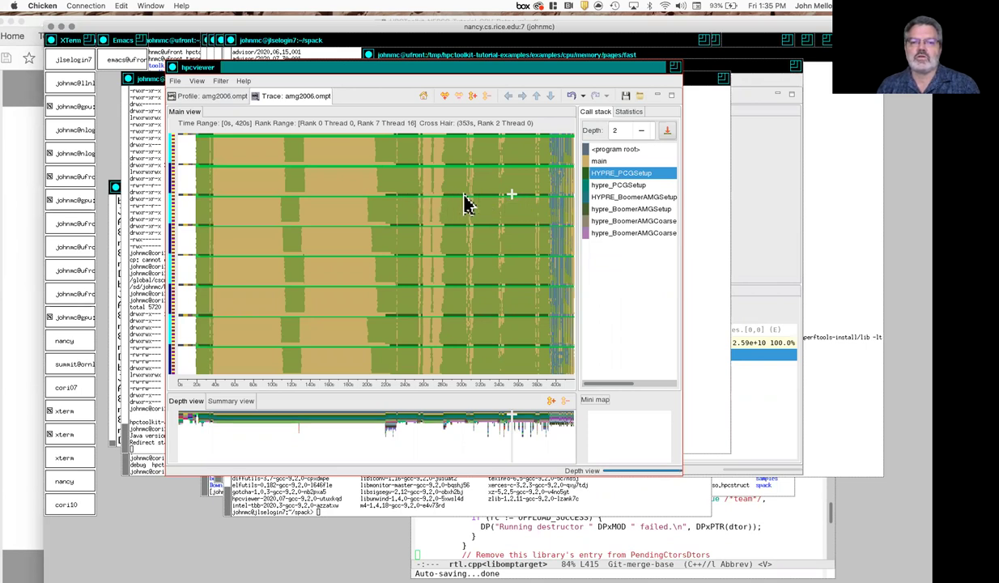
left_click(556, 194)
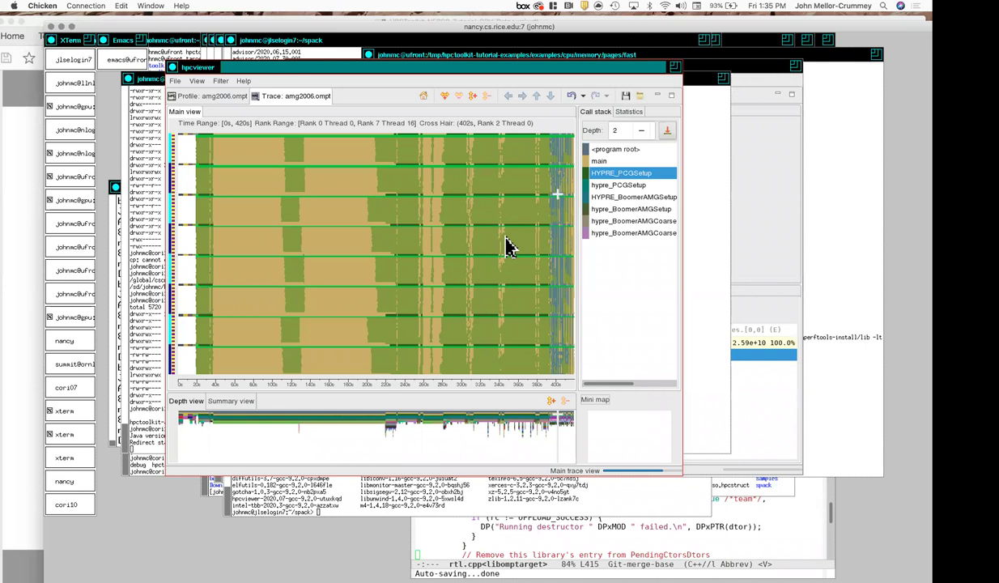
left_click(518, 196)
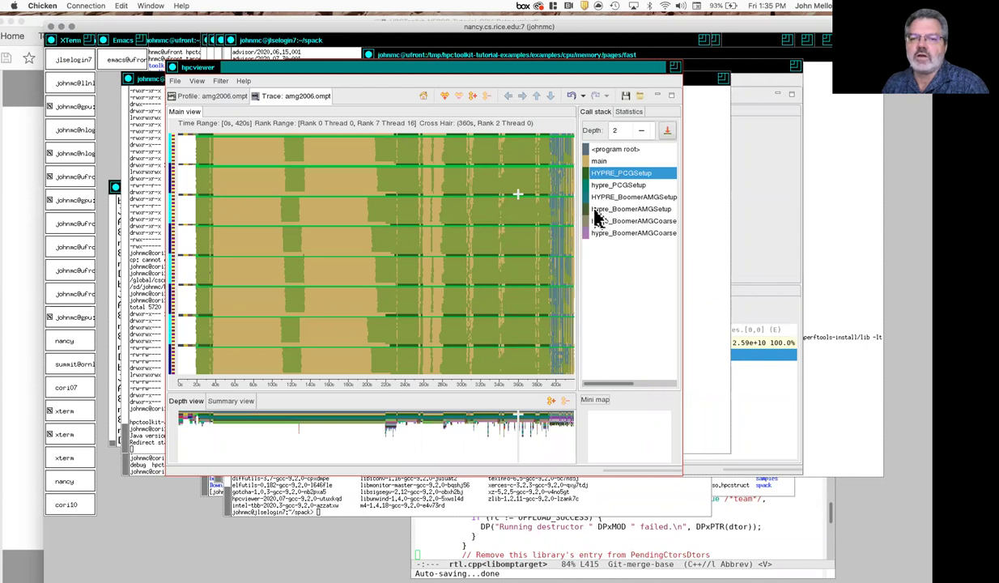
left_click(596, 210)
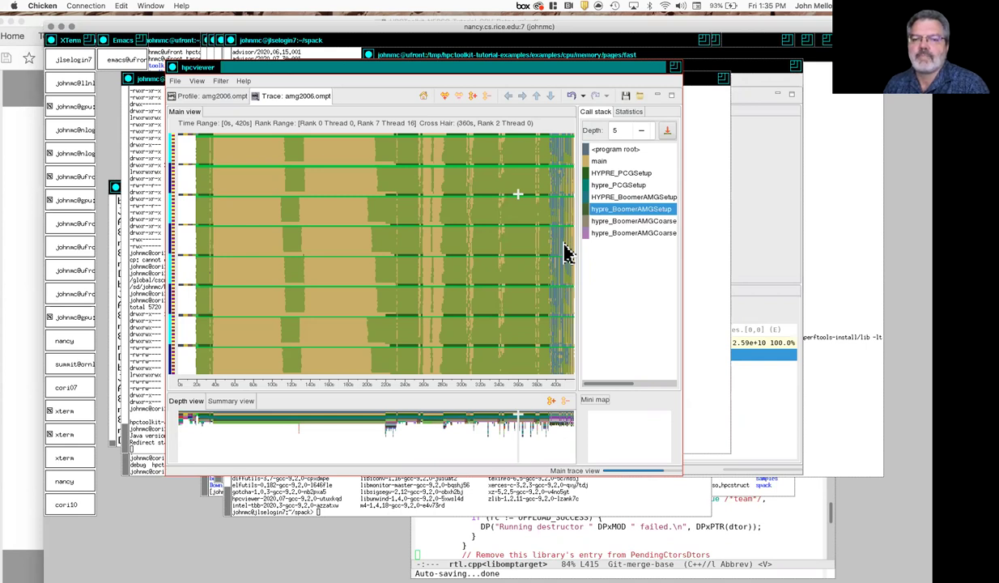
mouse_move(565, 248)
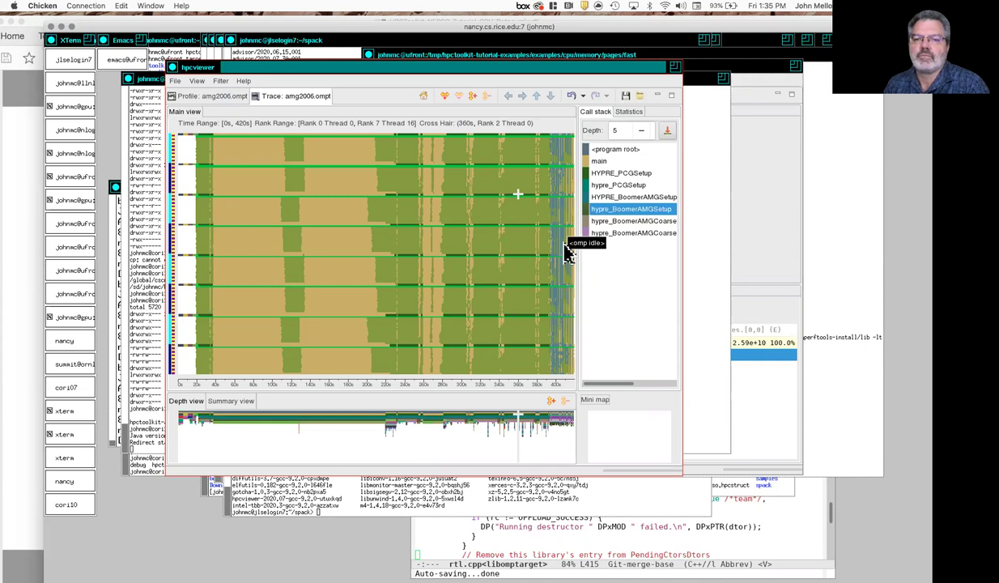
Examine the trace at the BoomerAMG coarsening call levels, zoomed to about 329–362 s, sampling Rank 2 Thread 0 at about 344 s and 350 s.
left_click(611, 222)
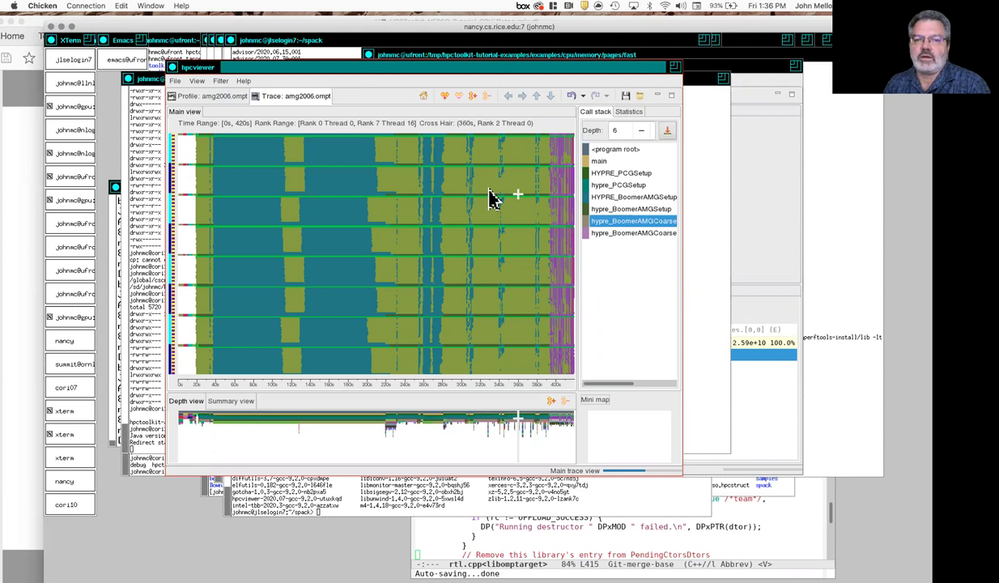
left_click(522, 219)
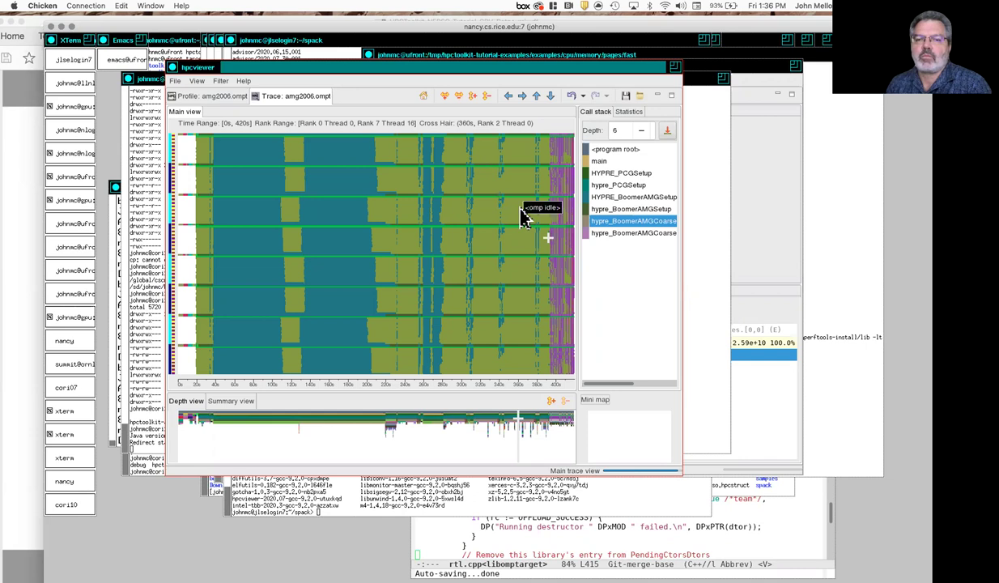
scroll(522, 216, "up", 3)
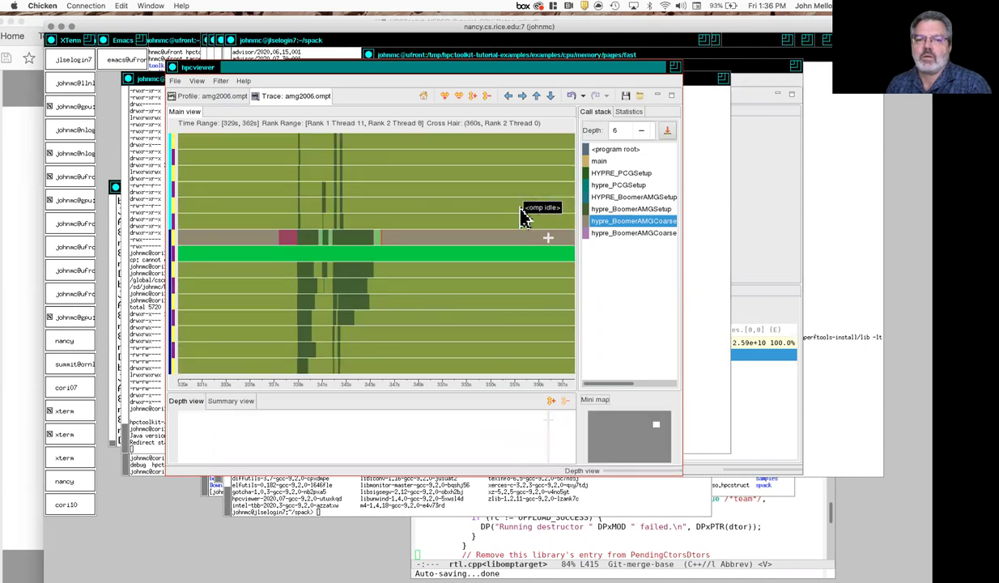
left_click(597, 233)
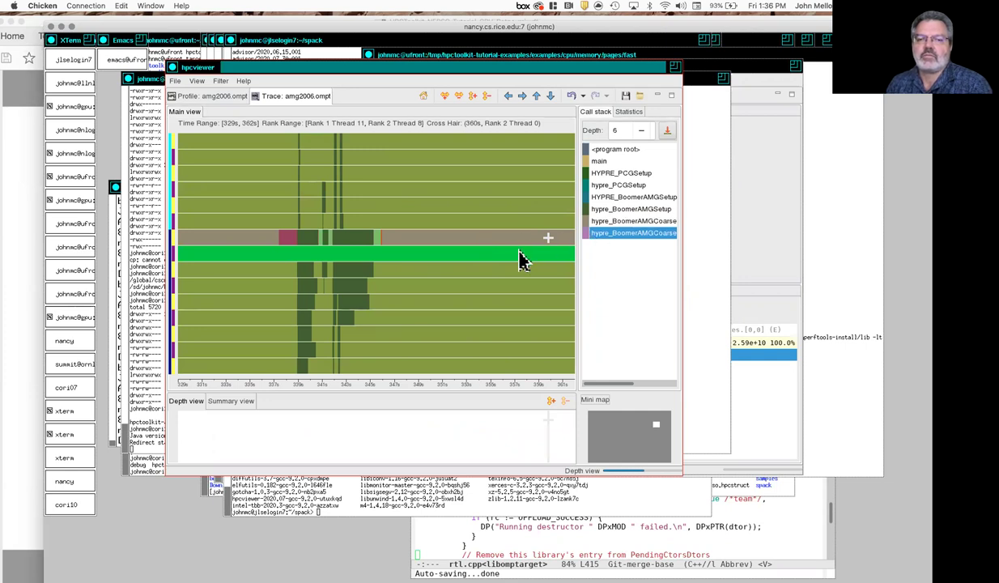
left_click(357, 238)
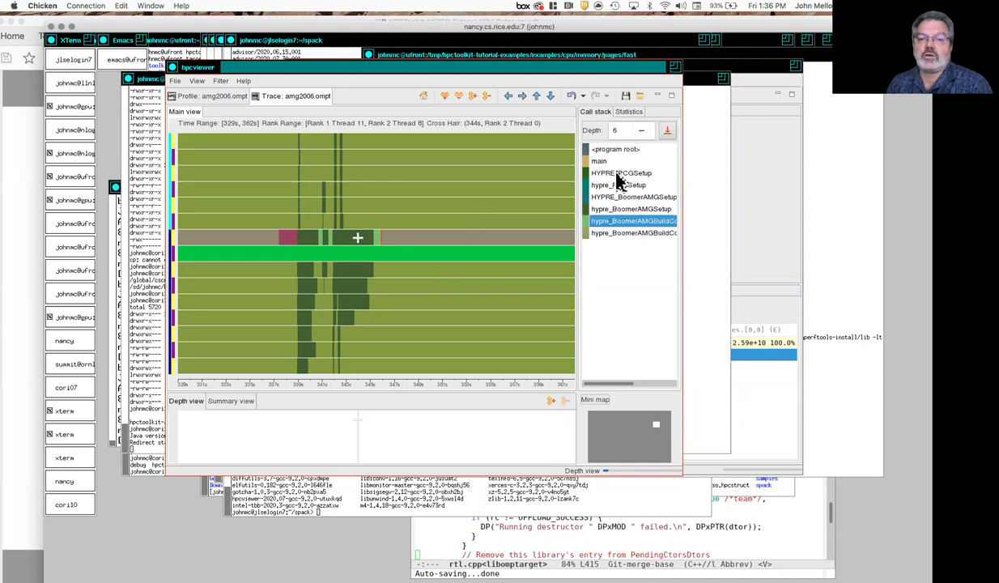
left_click(425, 240)
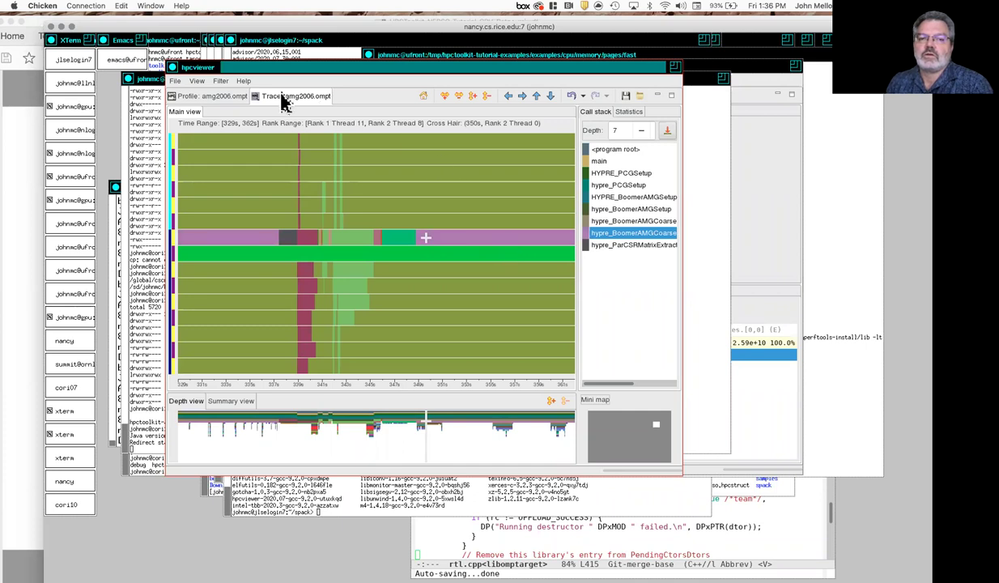
Return to the amg2006.ompt profile in a wider window, sort the scopes by OMP_IDLE:Sum (I) and enlarge the metric table.
left_click(229, 97)
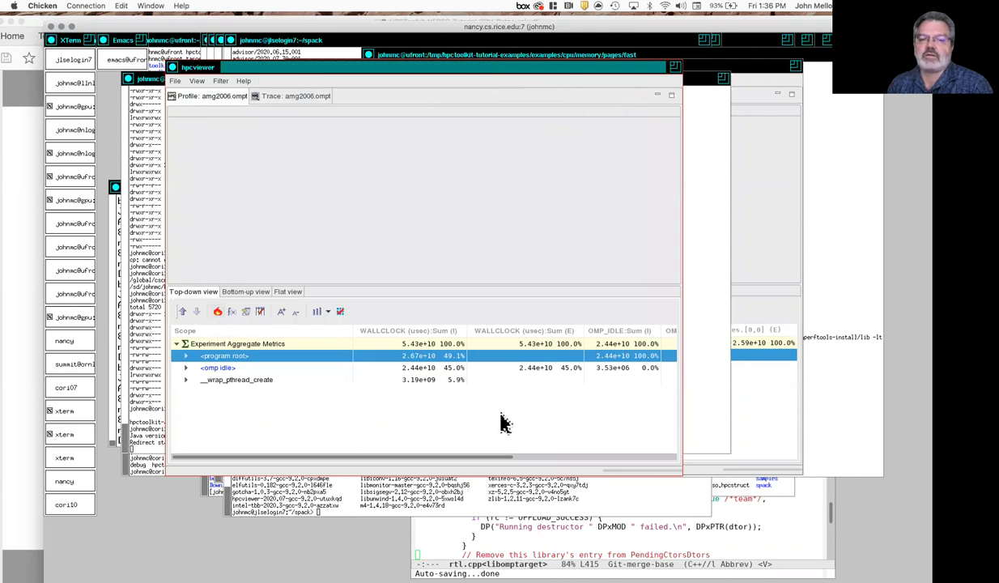
left_click_drag(675, 65, 853, 73)
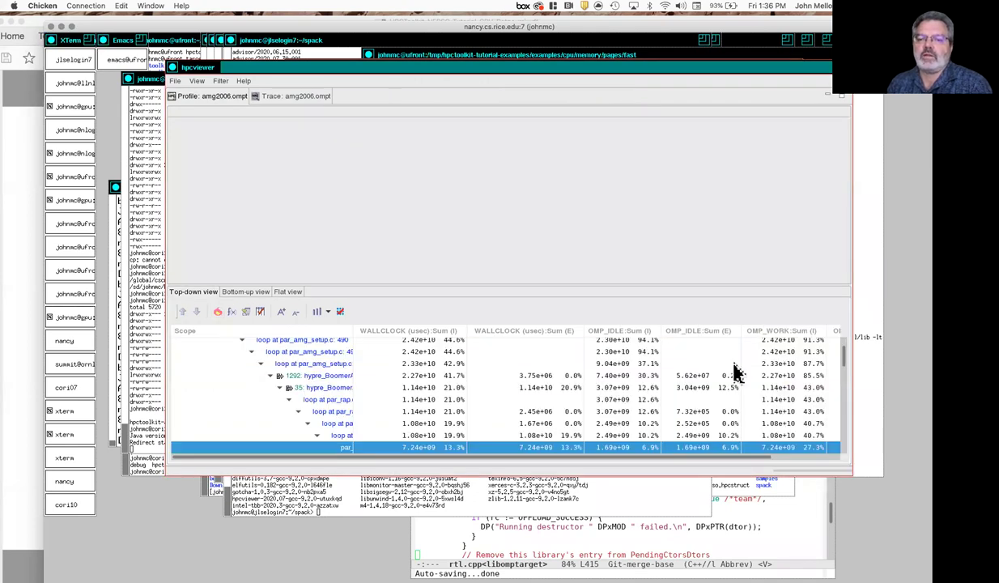
left_click(645, 332)
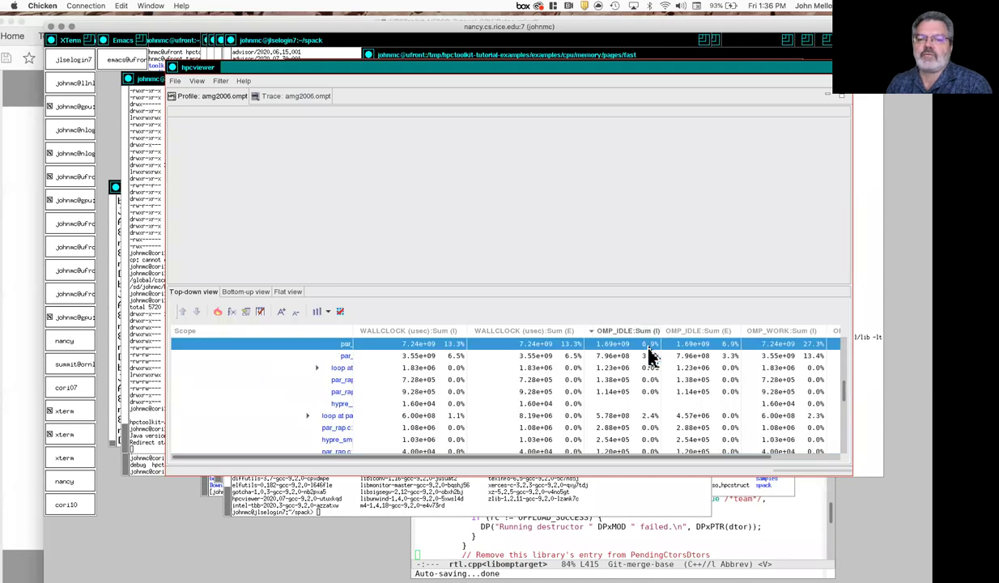
left_click_drag(843, 396, 845, 343)
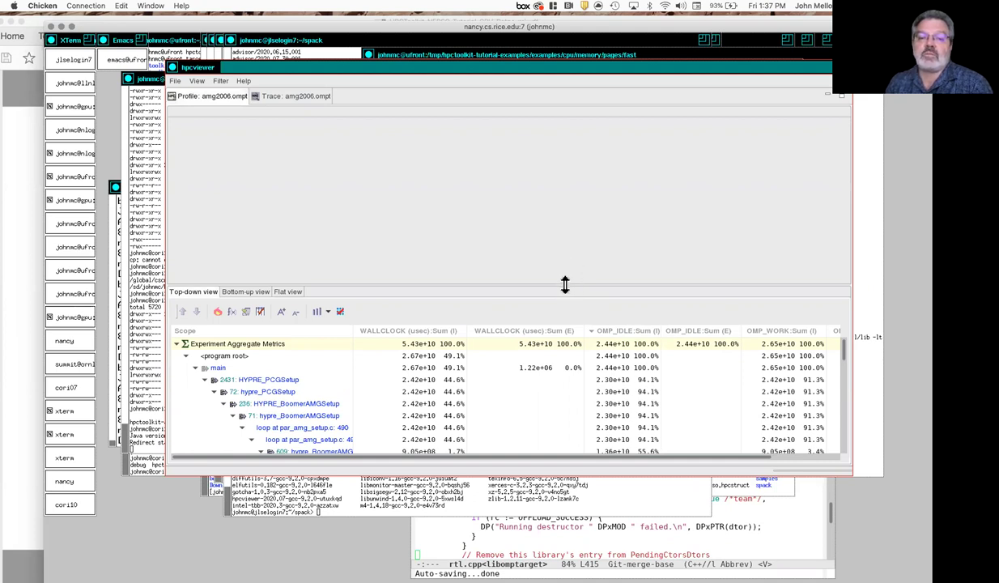
left_click_drag(565, 284, 567, 212)
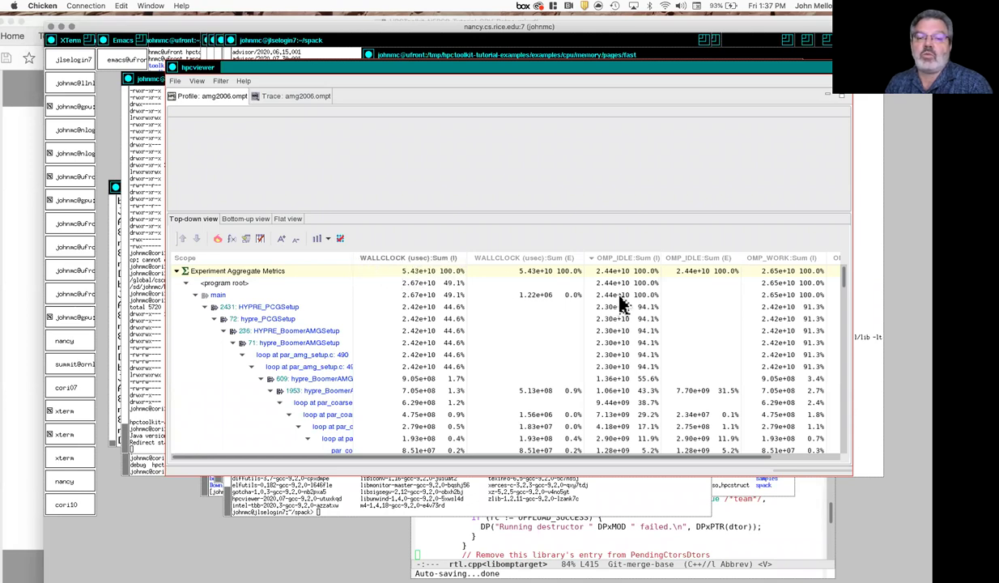
Collapse main and expand the hot path beneath <program root> for OMP_IDLE:Sum (I).
left_click(196, 296)
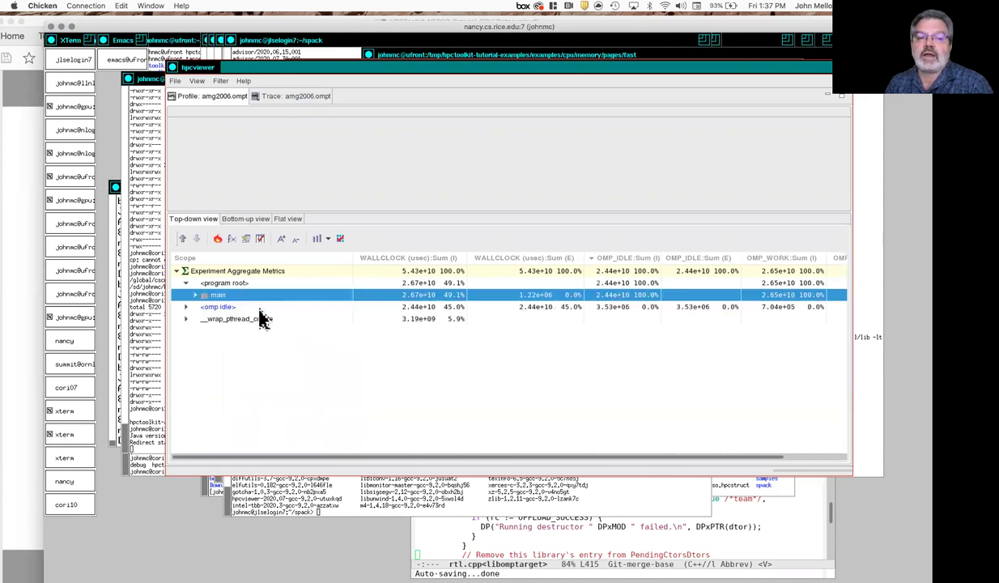
left_click(213, 283)
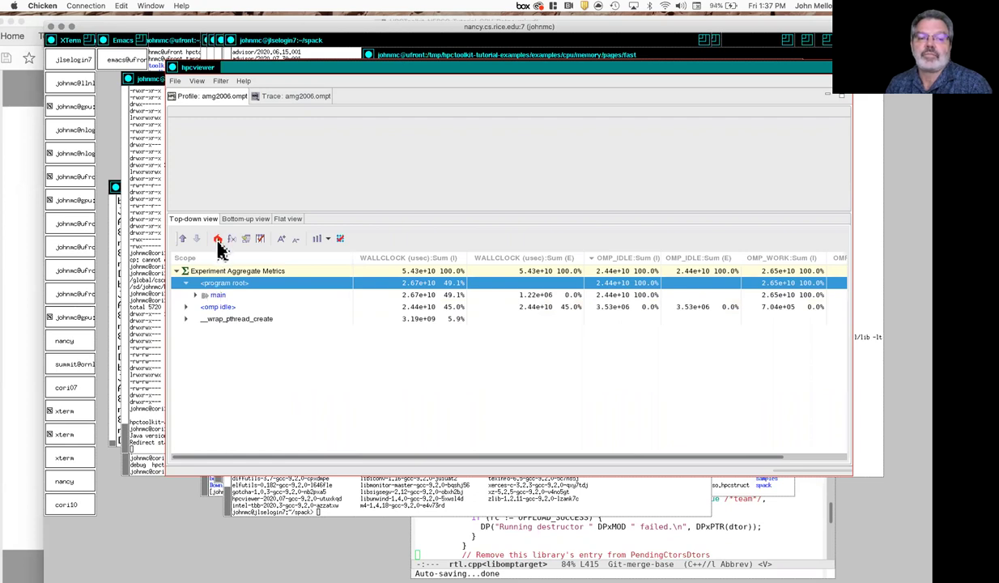
left_click(217, 241)
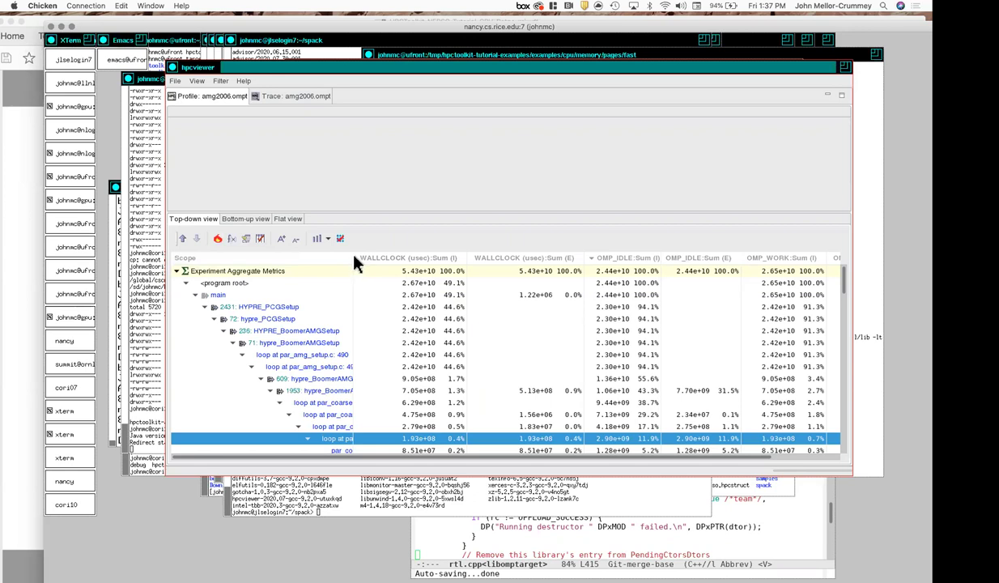
Widen the Scope column, show the source of hypre_BoomerAMGCoarsenFalgout and collapse the hypre_BoomerAMGCoarsen scope beneath it.
left_click_drag(354, 256, 472, 257)
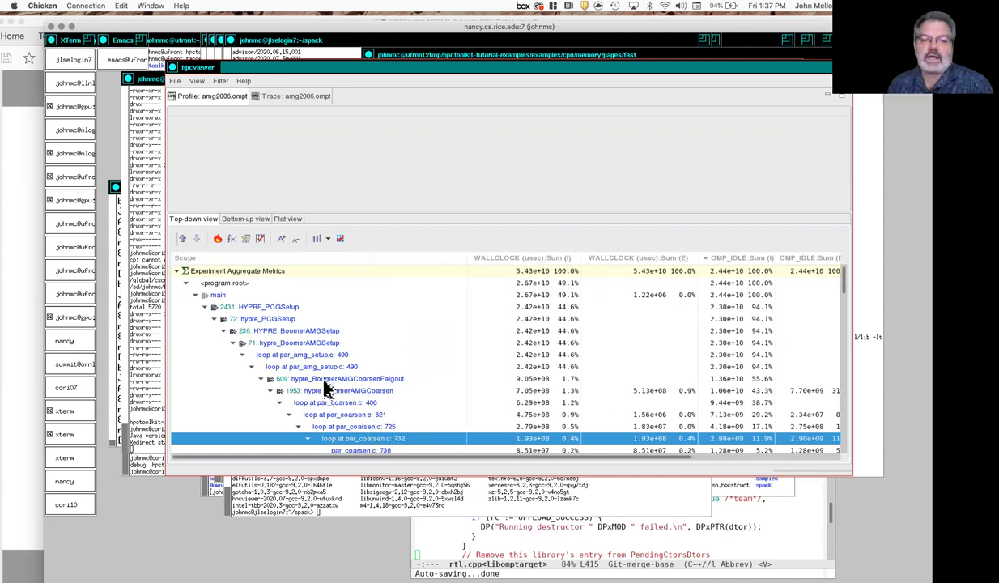
left_click(346, 379)
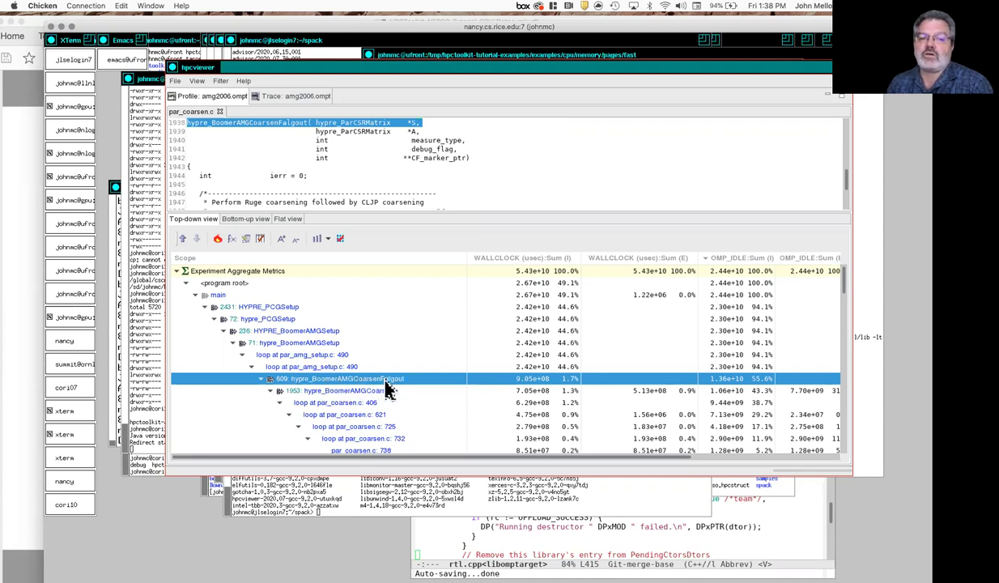
left_click(270, 391)
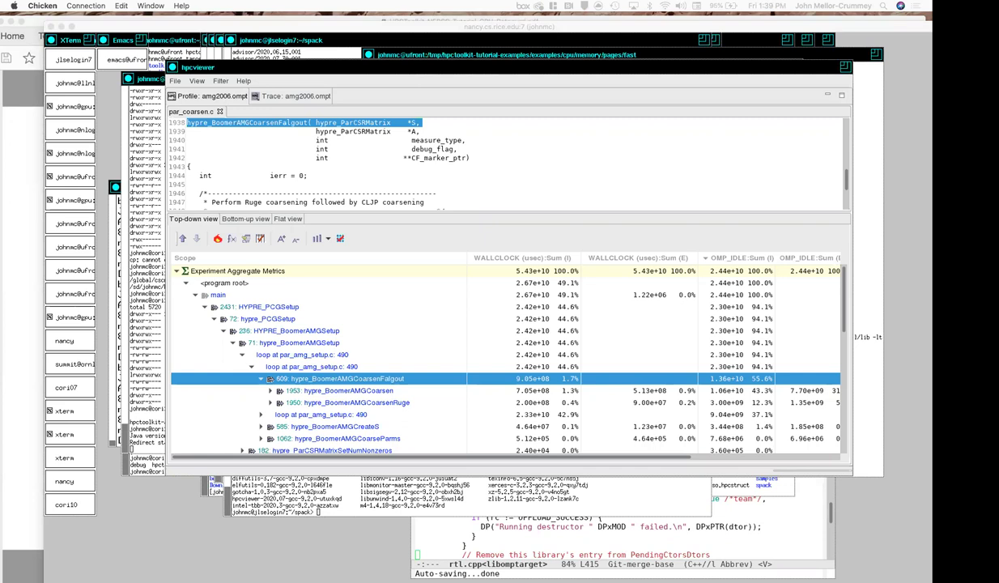
key("super+Tab")
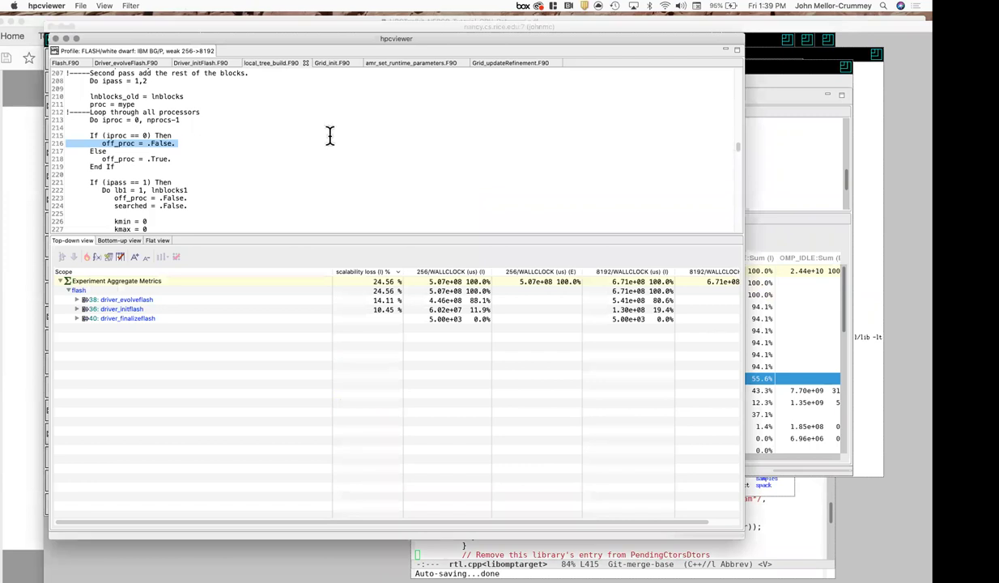
left_click(80, 5)
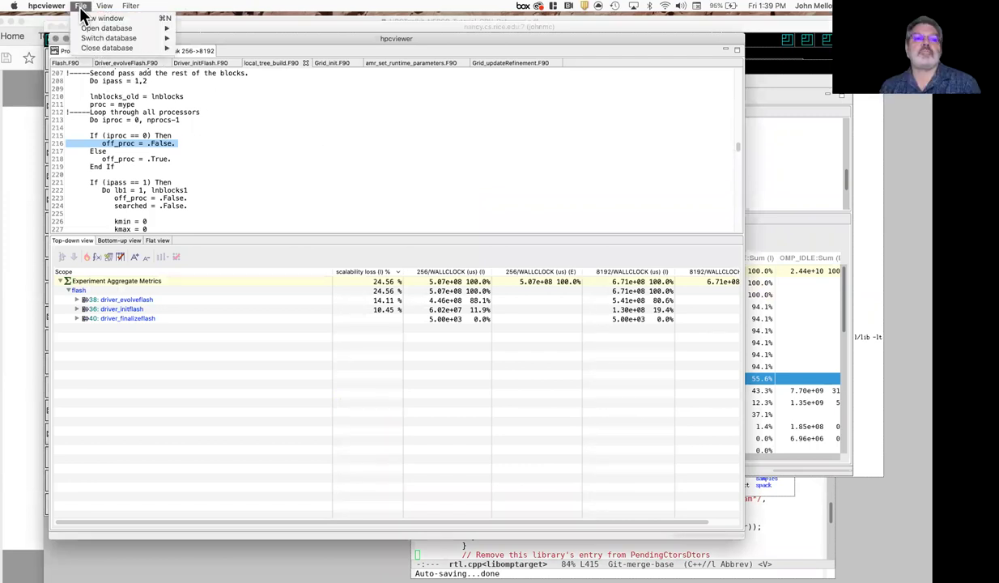
mouse_move(100, 36)
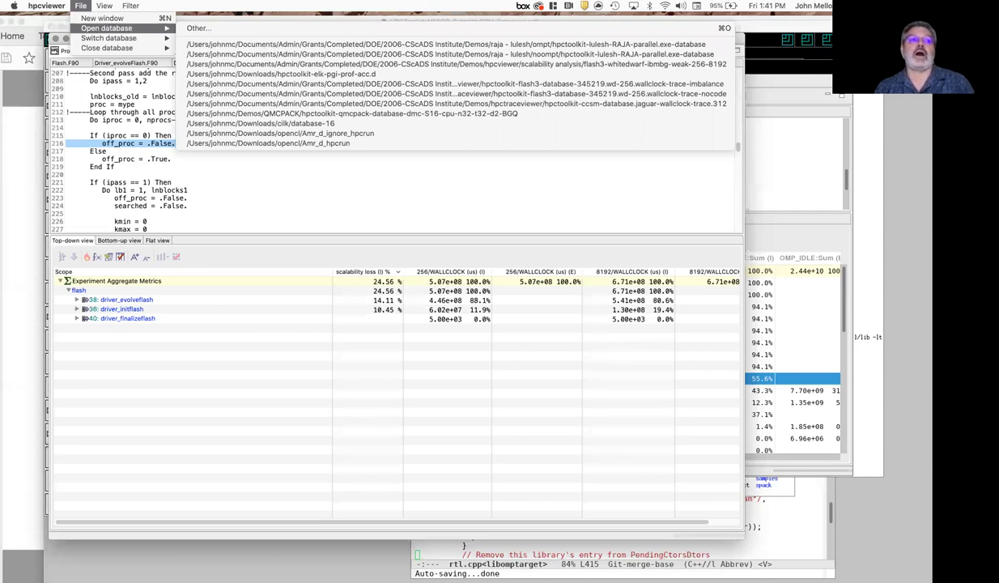
key("Escape")
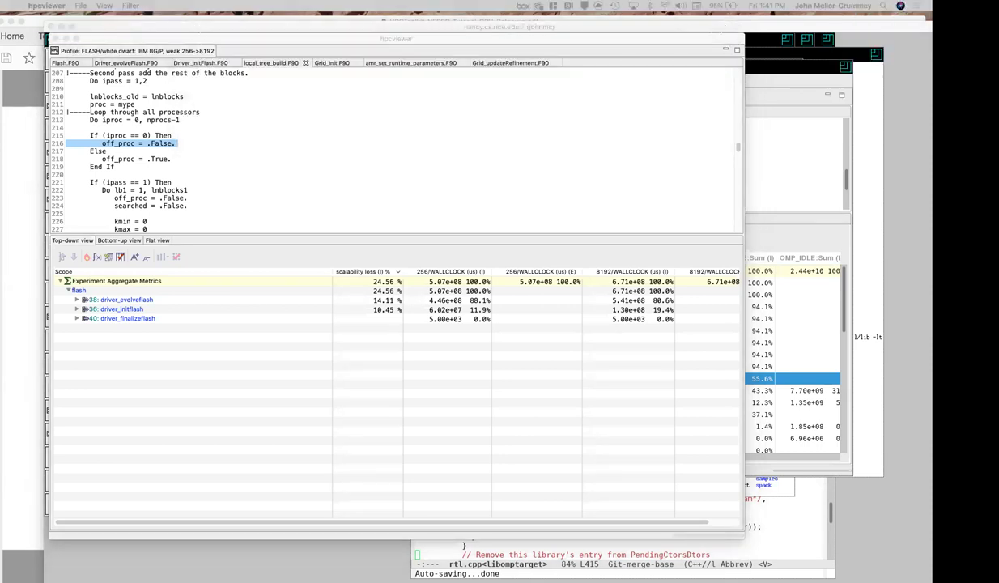
Switch to the local hpcviewer and open the database hpctoolkit-elk-pgi-prof-acc.d from the Downloads folder.
key("super+Tab")
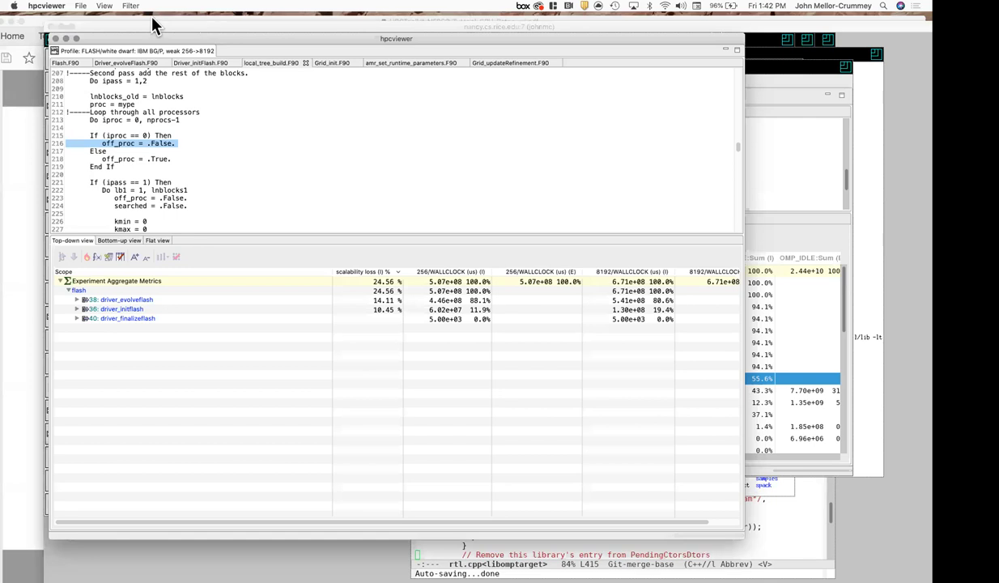
left_click(80, 6)
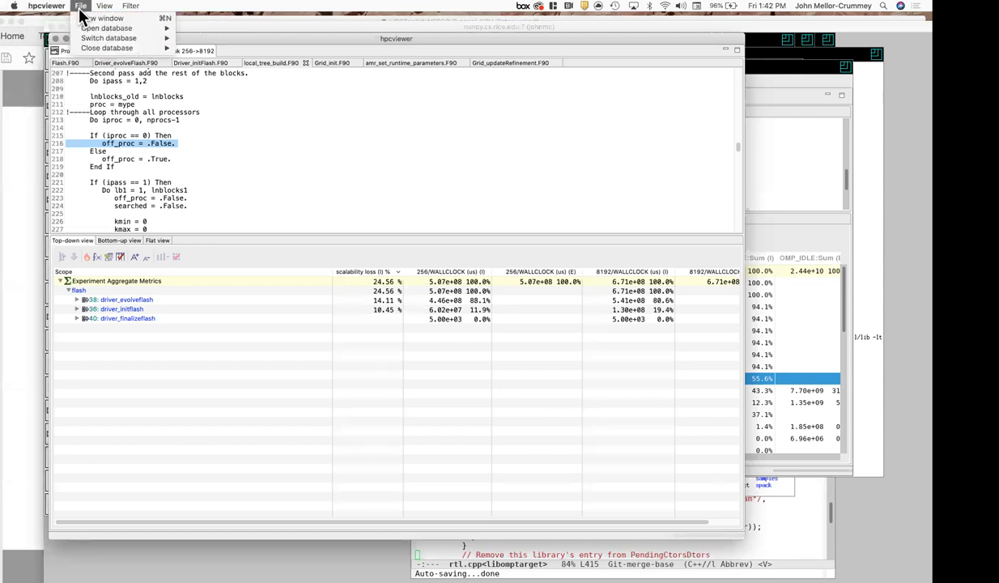
mouse_move(91, 29)
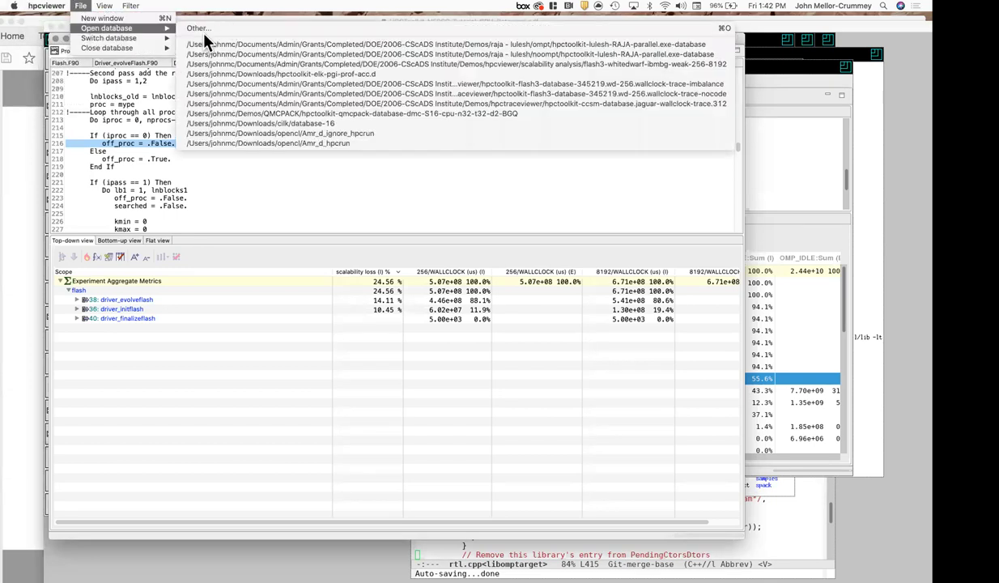
left_click(197, 29)
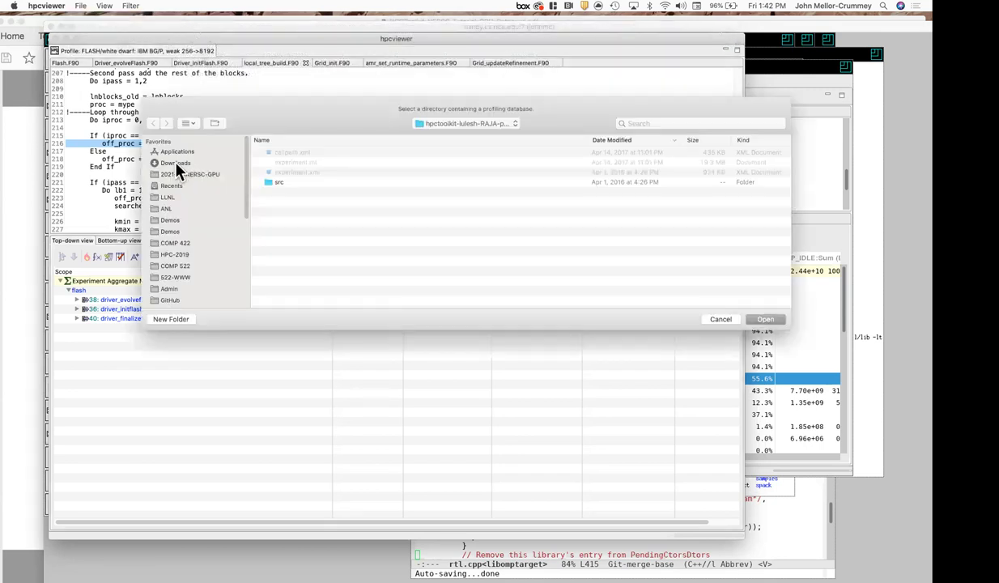
left_click(176, 166)
scroll(307, 219, "down", 3)
left_click(323, 259)
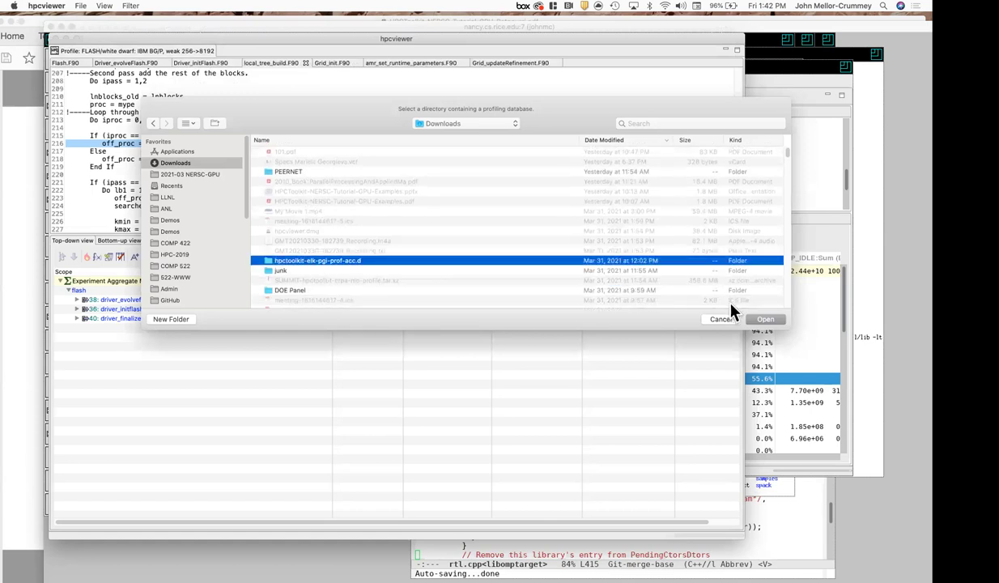
left_click(760, 319)
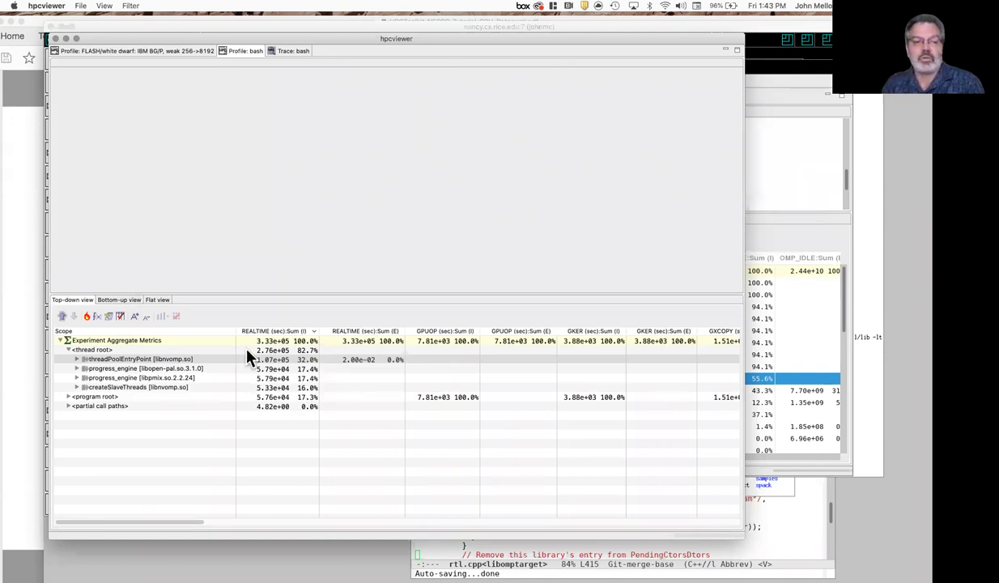
Widen the Scope column of the bash profile and collapse <thread root>.
left_click_drag(234, 331, 305, 329)
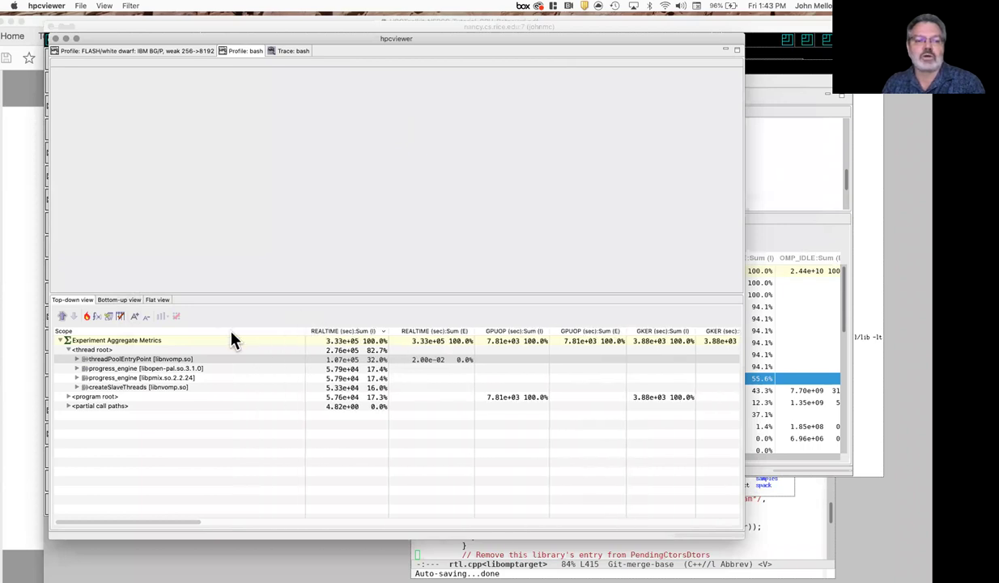
left_click(68, 350)
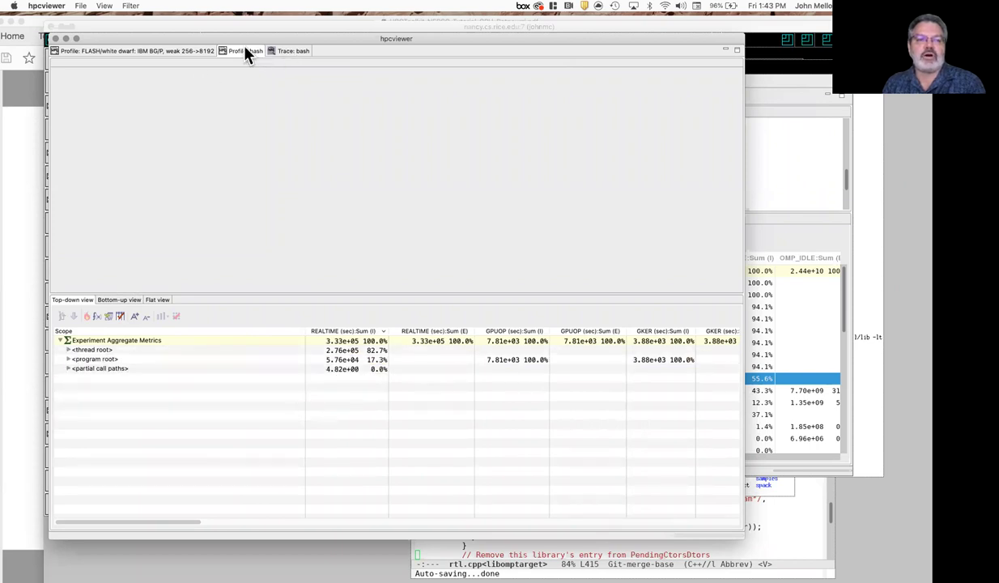
Show the bash trace zoomed to about 906–1,158 s for Ranks 0–2 and inspect the call stacks of Rank 1 Threads 0, 2 and 3.
left_click(284, 53)
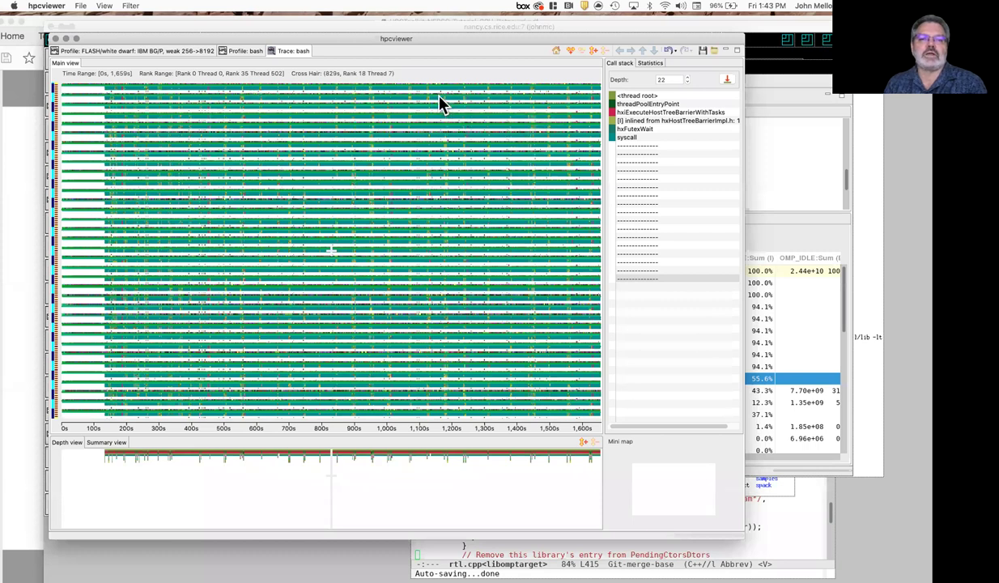
left_click_drag(356, 80, 437, 95)
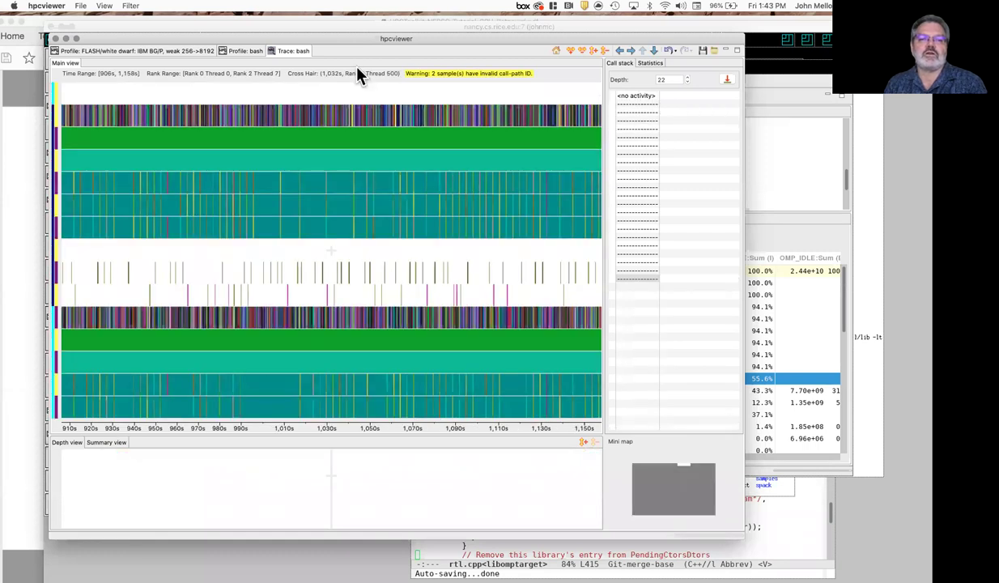
left_click(325, 115)
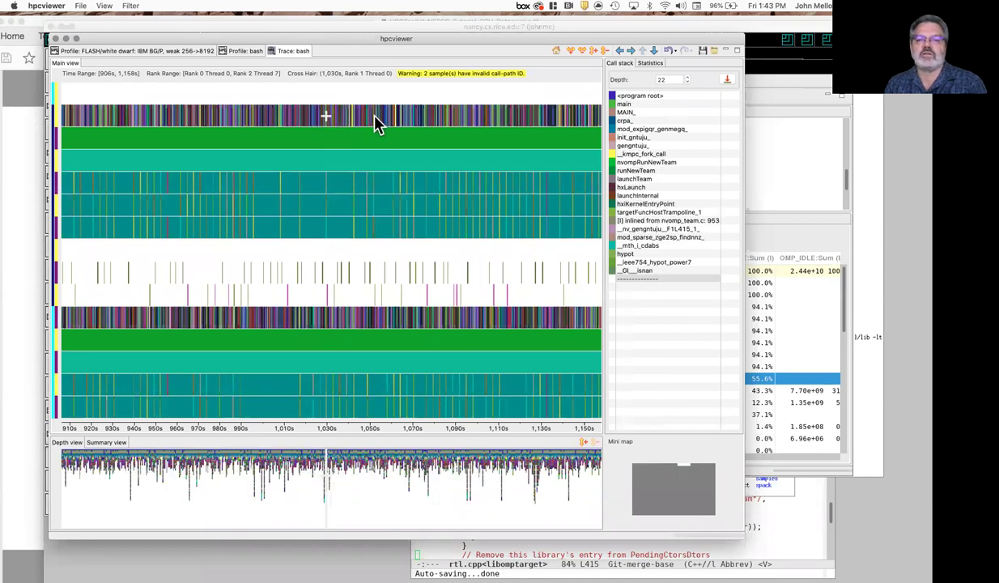
left_click(429, 138)
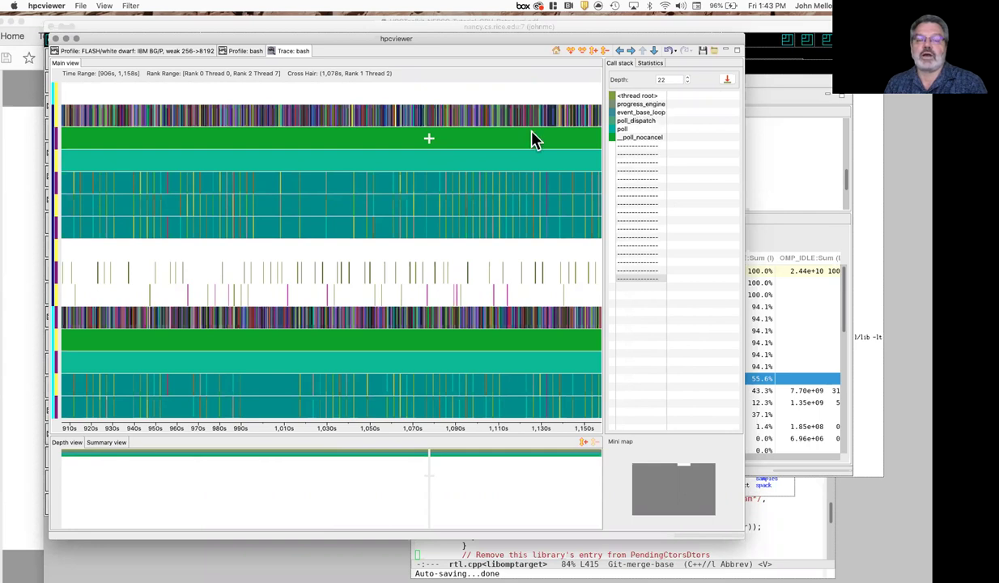
left_click(479, 161)
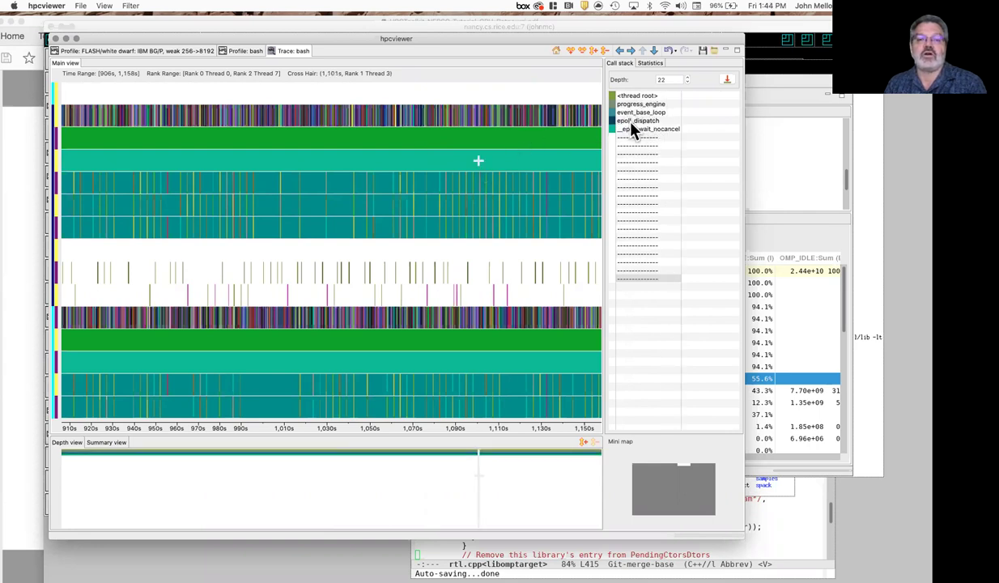
left_click(437, 138)
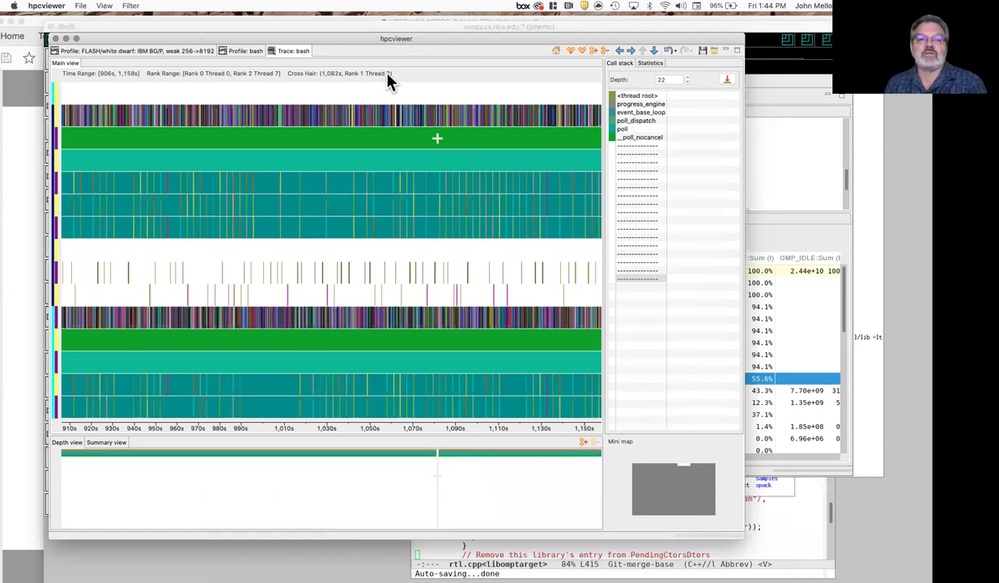
left_click(412, 160)
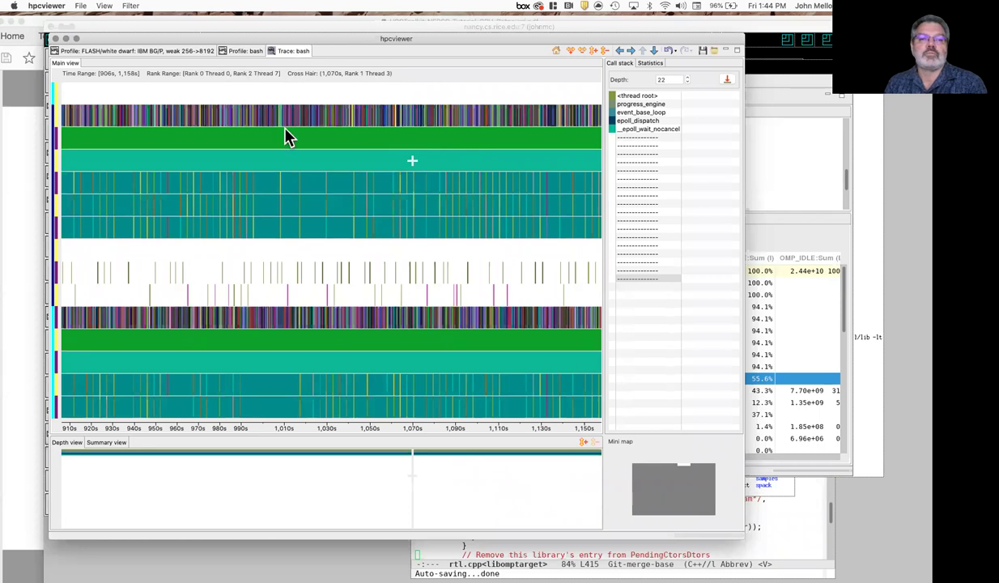
Filter the trace's ranks to hide Thread 2 and Thread 3 of every rank.
left_click(103, 7)
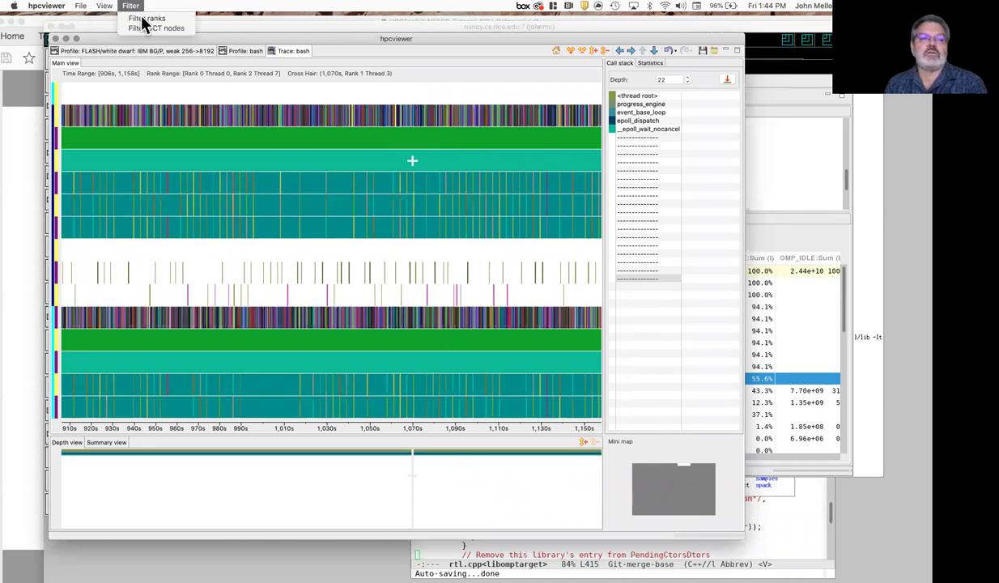
key("Escape")
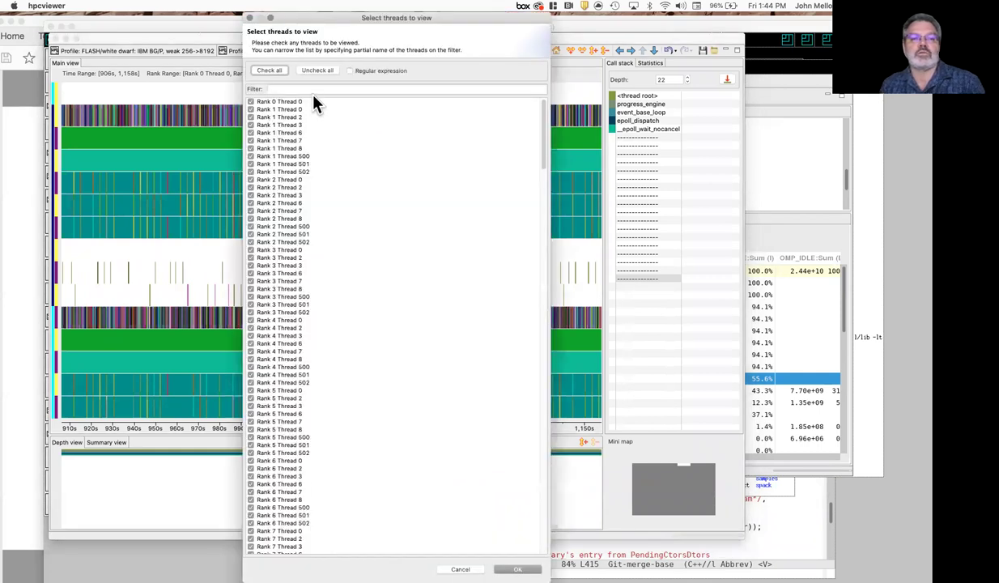
left_click(310, 89)
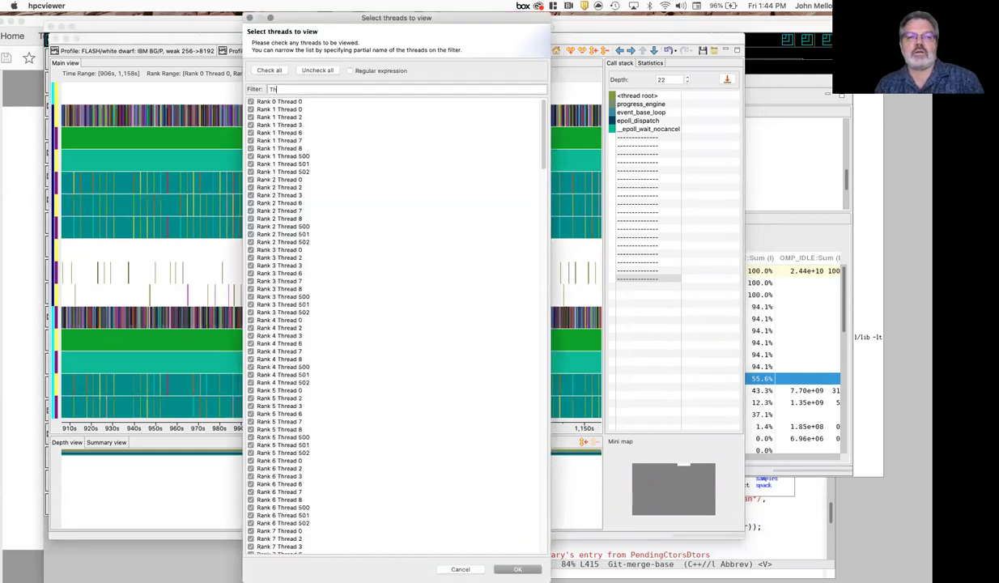
type("Thread 2")
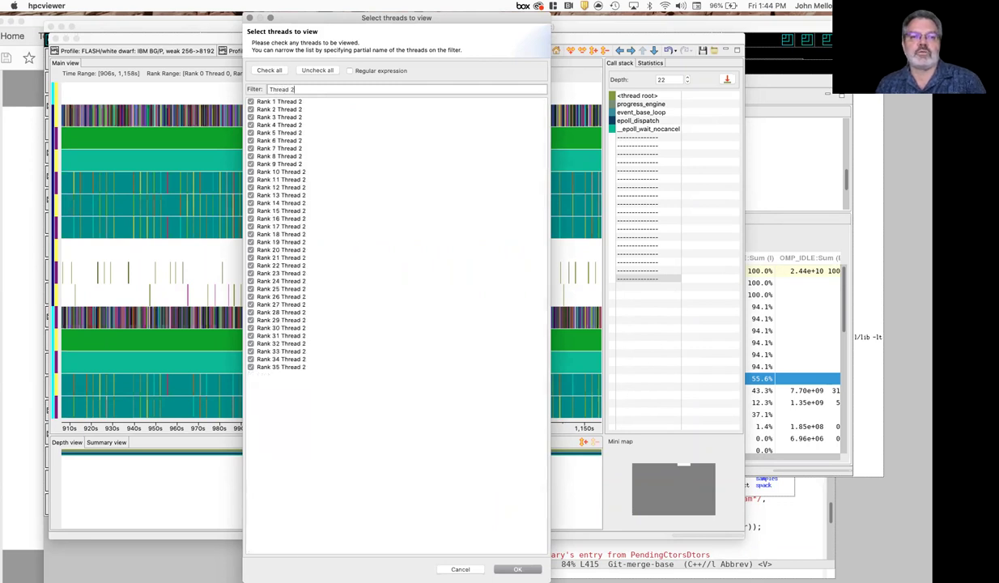
left_click(317, 71)
key("BackSpace")
type("3")
left_click(328, 75)
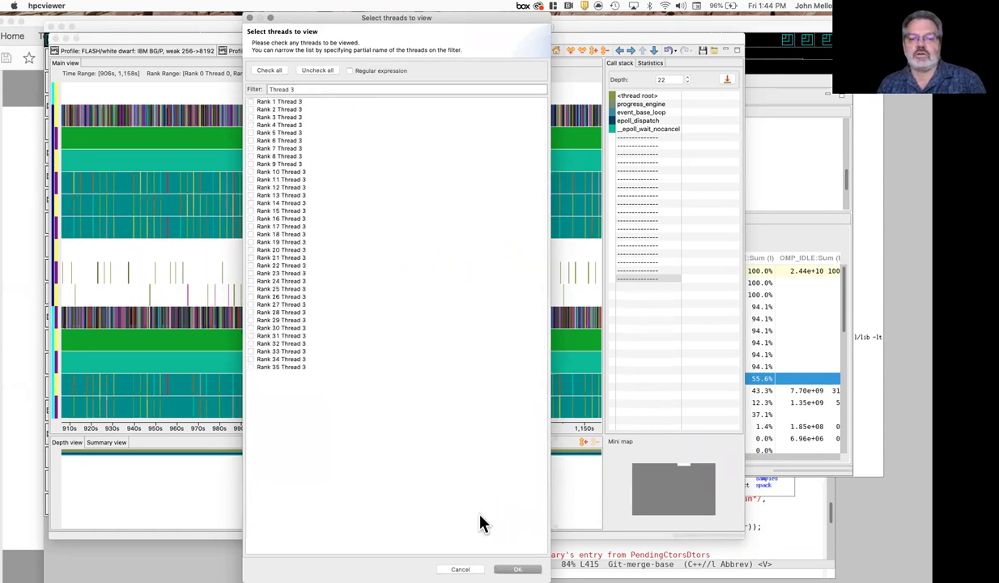
left_click(522, 568)
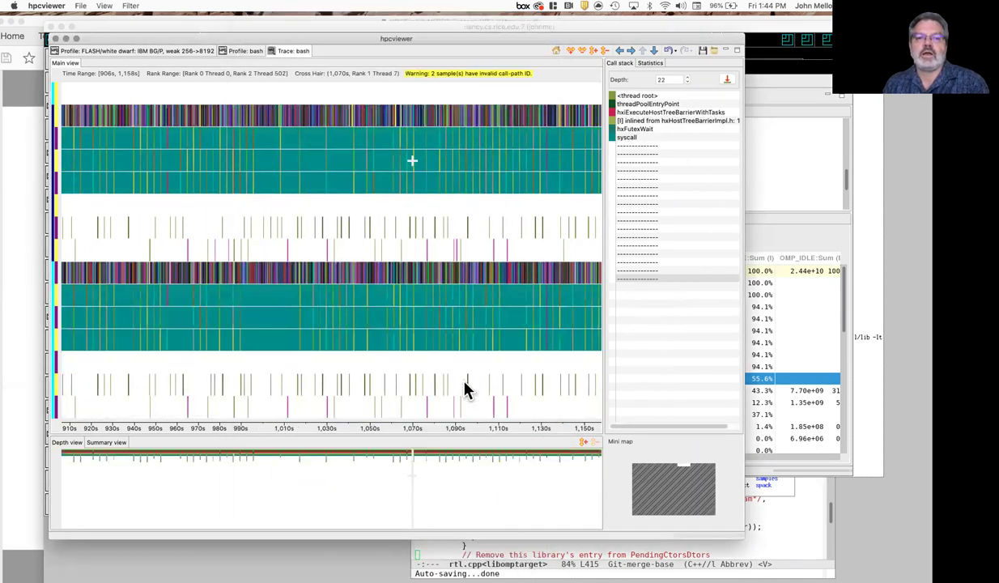
Inspect the call stacks of Rank 1 Threads 6, 7 and 8 at about 1,033–1,035 s.
left_click(333, 139)
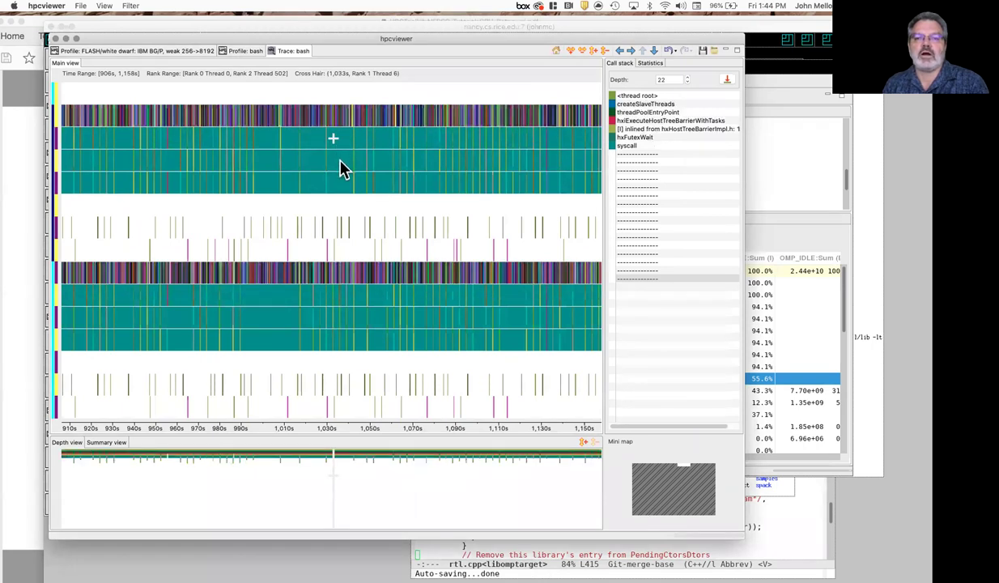
left_click(340, 159)
left_click(334, 138)
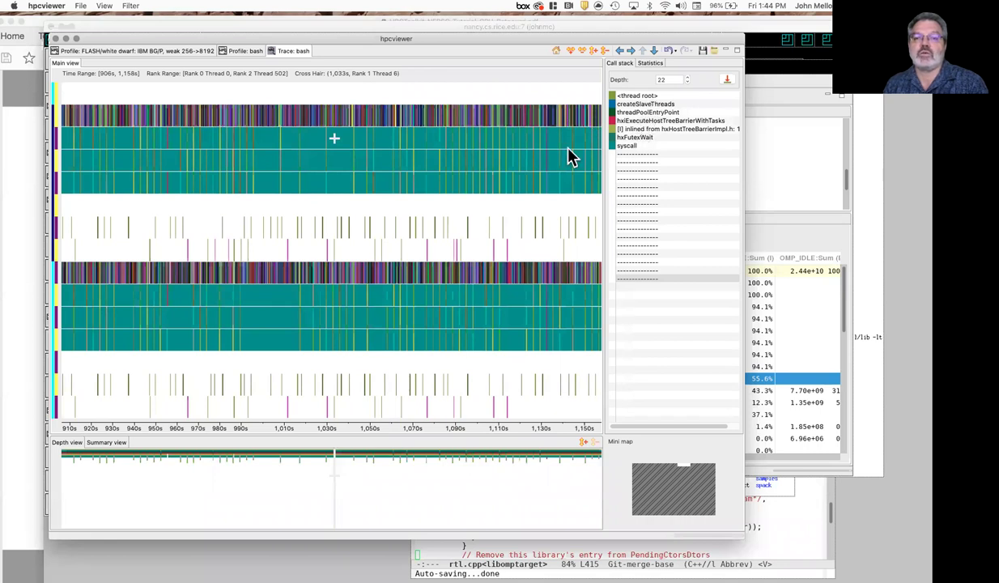
left_click(338, 183)
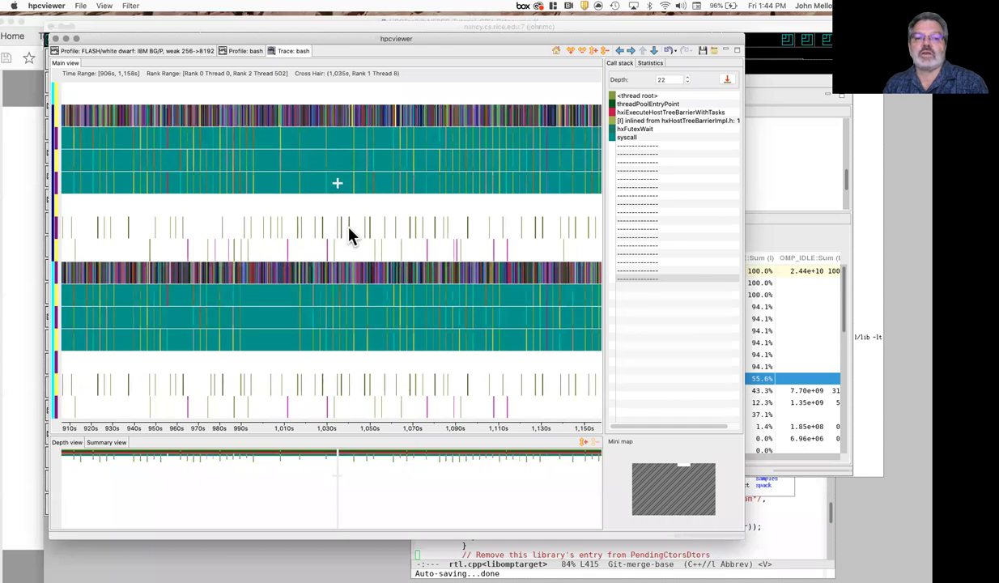
Zoom into the Rank 1 GPU streams to about 1,036,813–1,039,058 ms and inspect the kernel on Thread 501 at about 1,038,061 ms.
left_click_drag(324, 212, 347, 230)
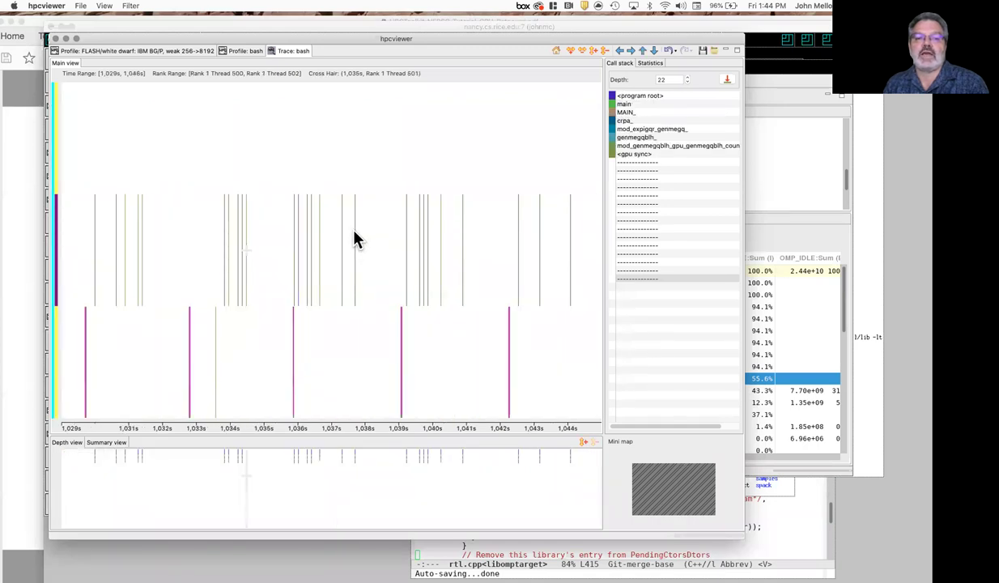
left_click(355, 232)
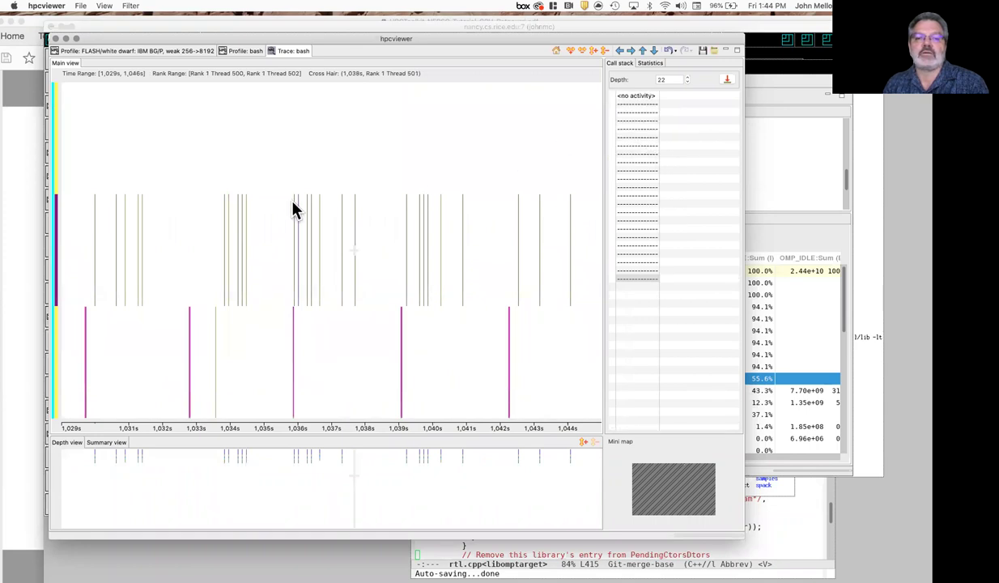
left_click_drag(288, 189, 357, 265)
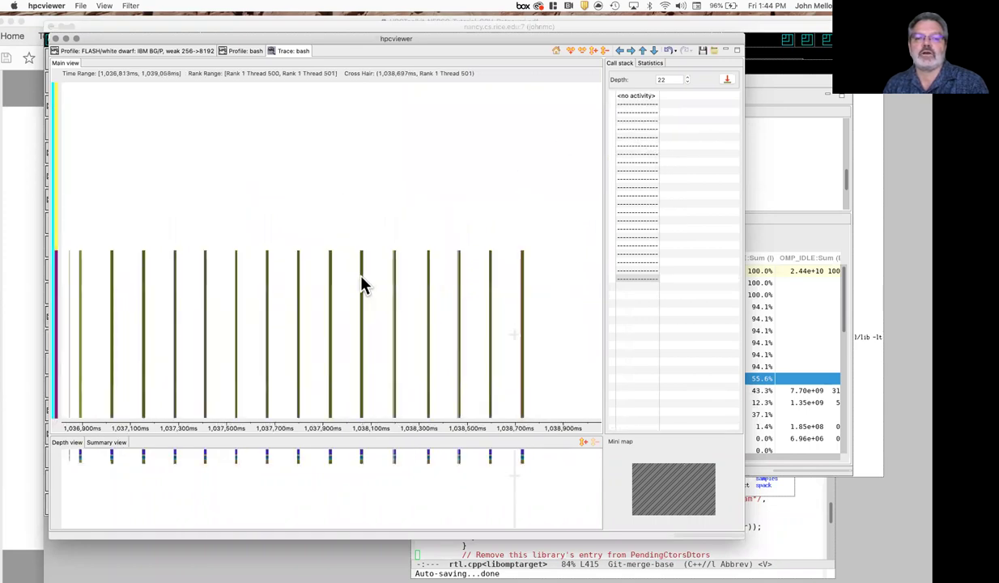
left_click(363, 283)
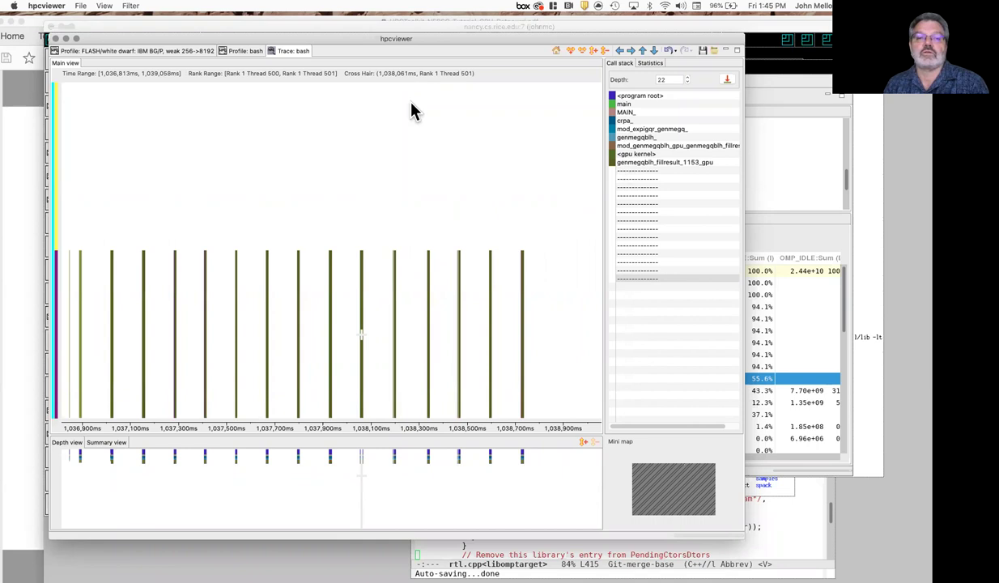
Close the flash3-whitedwarf-ibmbg-weak-256-8192 database and bring up the bash profile.
left_click(187, 51)
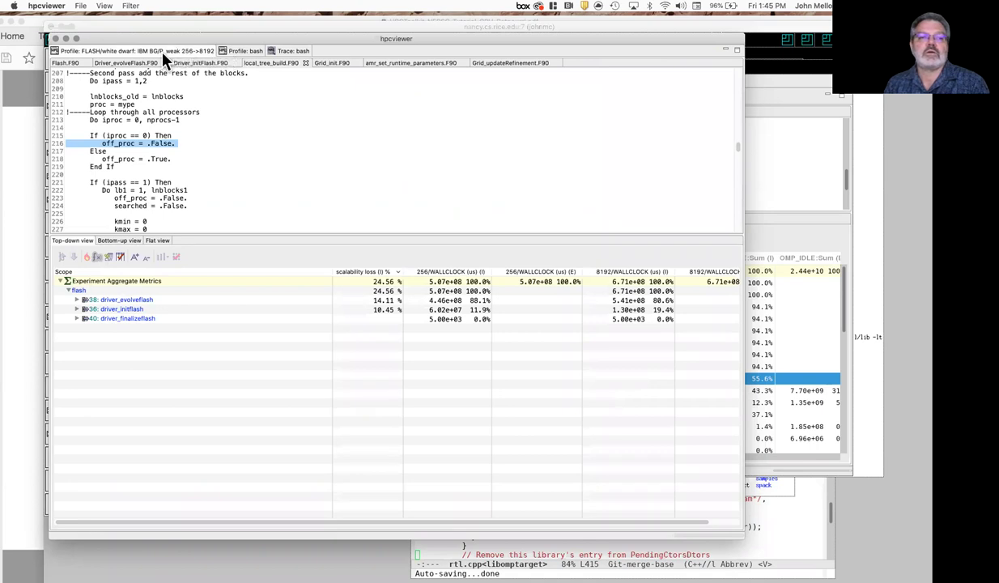
left_click(80, 7)
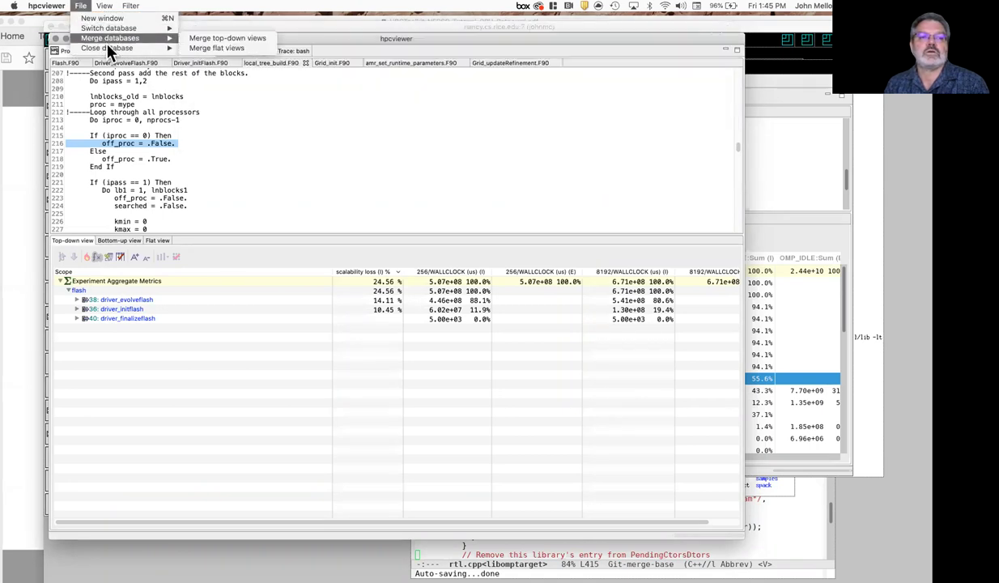
mouse_move(121, 48)
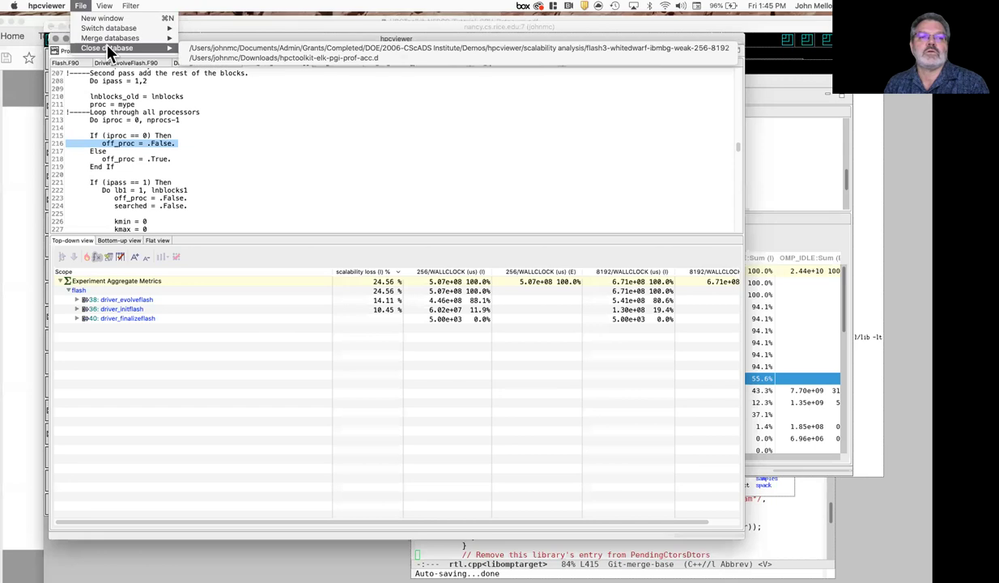
left_click(239, 50)
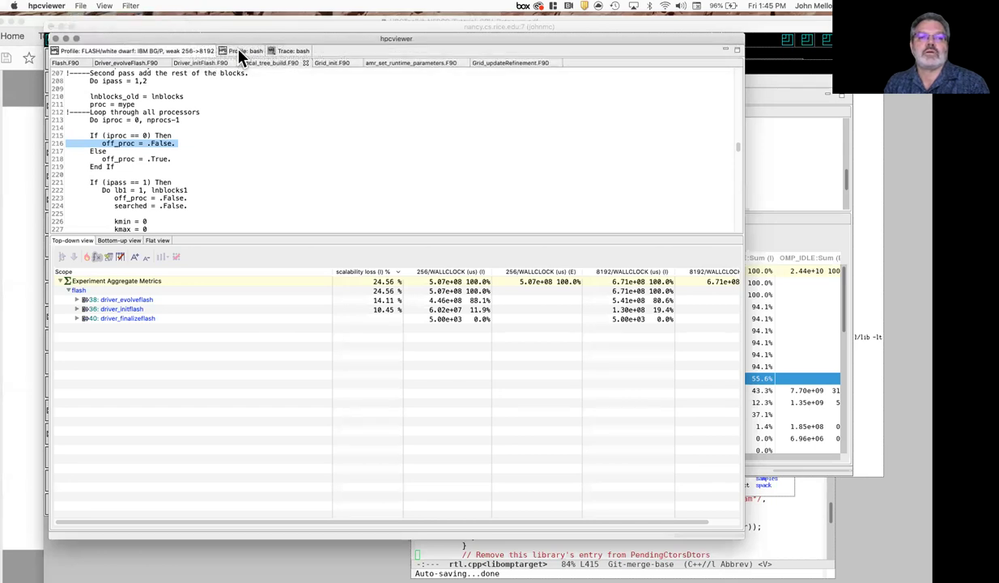
left_click(73, 50)
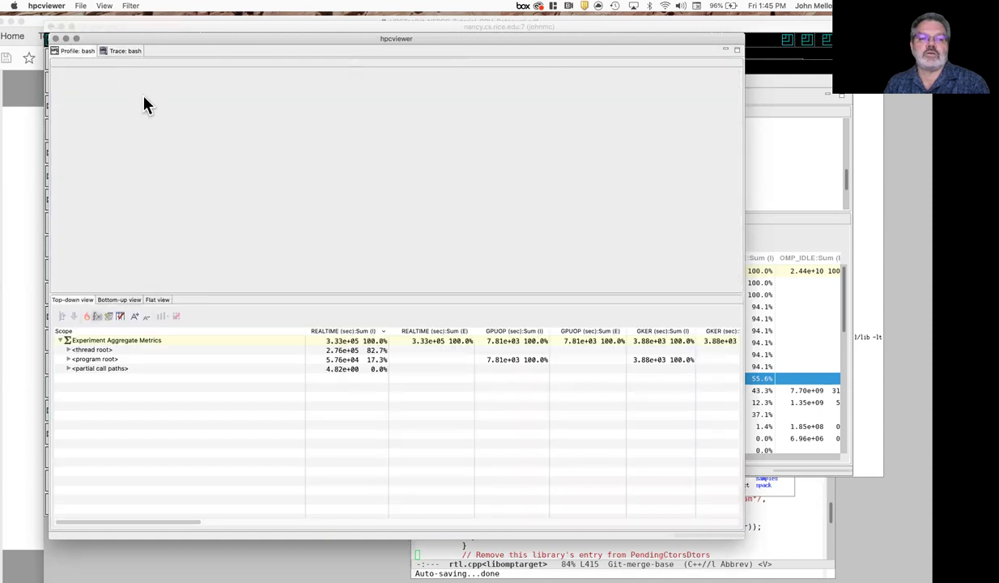
Expand the hot path below <program root> and sort the top-down tree by GPUOP (sec):Sum (I).
left_click(102, 358)
left_click(86, 317)
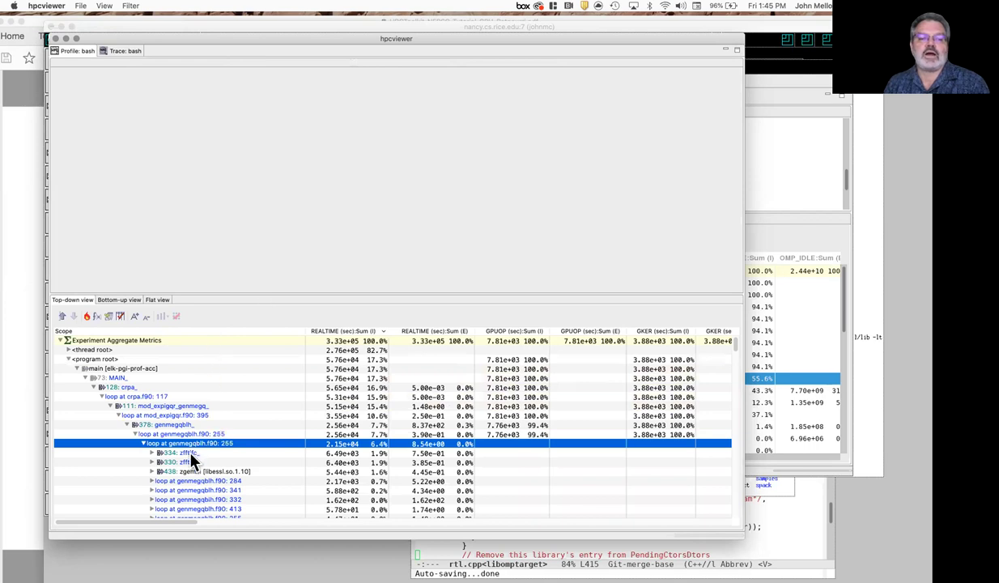
left_click(529, 332)
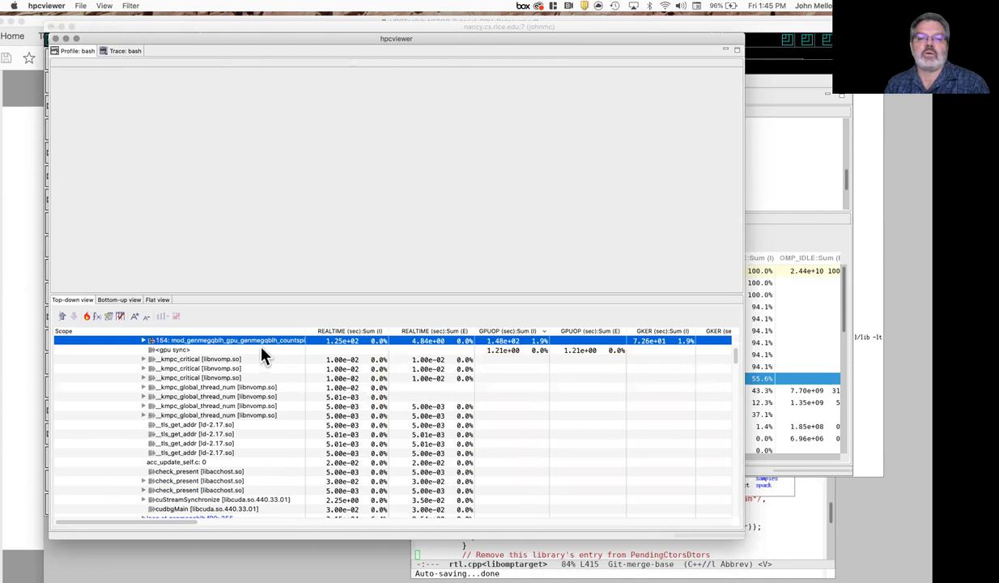
Expand the hot path of the countspin call at line 154 through its first <gpu kernel> to mod_genmegqblh_gpu.f90: 413.
scroll(734, 356, "up", 5)
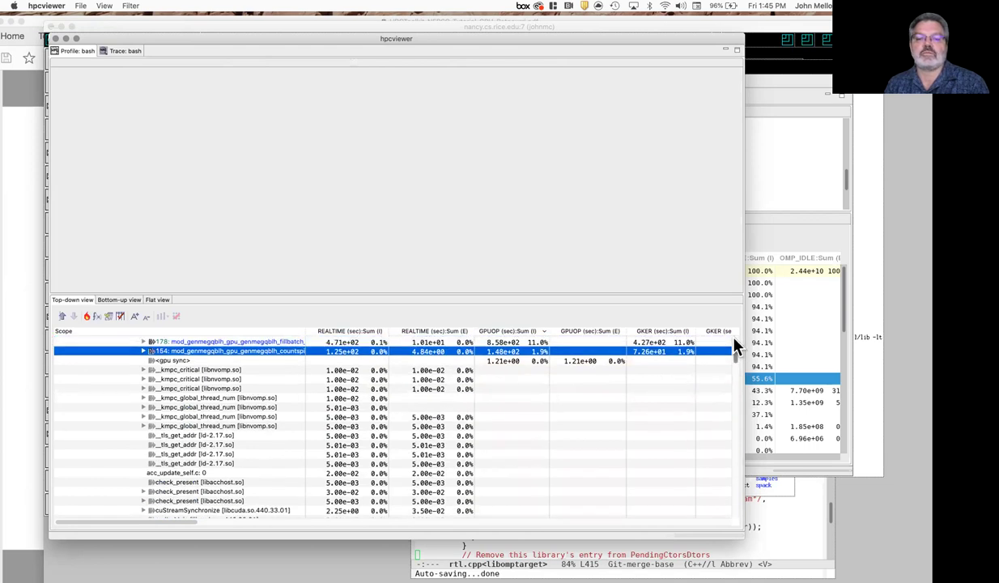
left_click(87, 316)
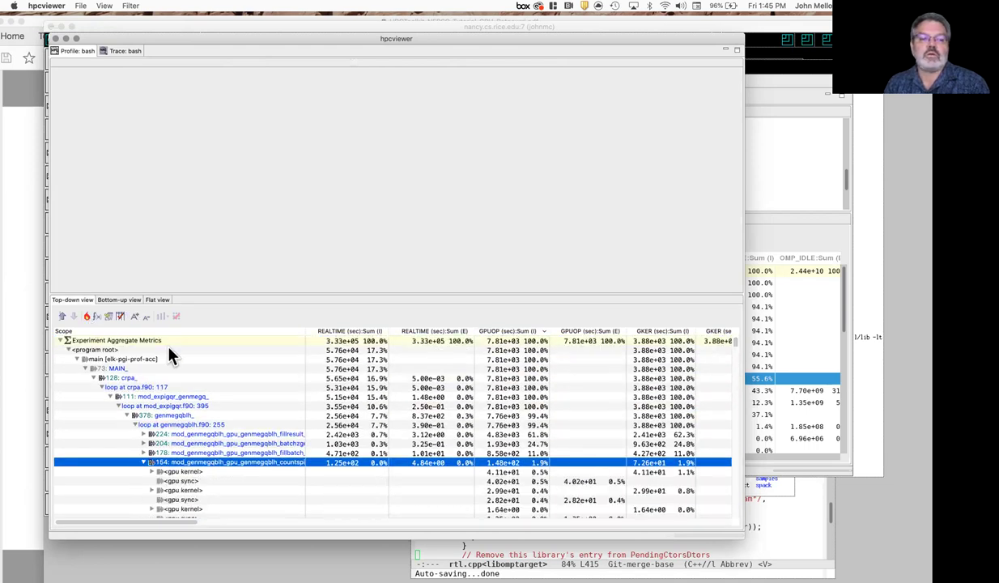
left_click(179, 472)
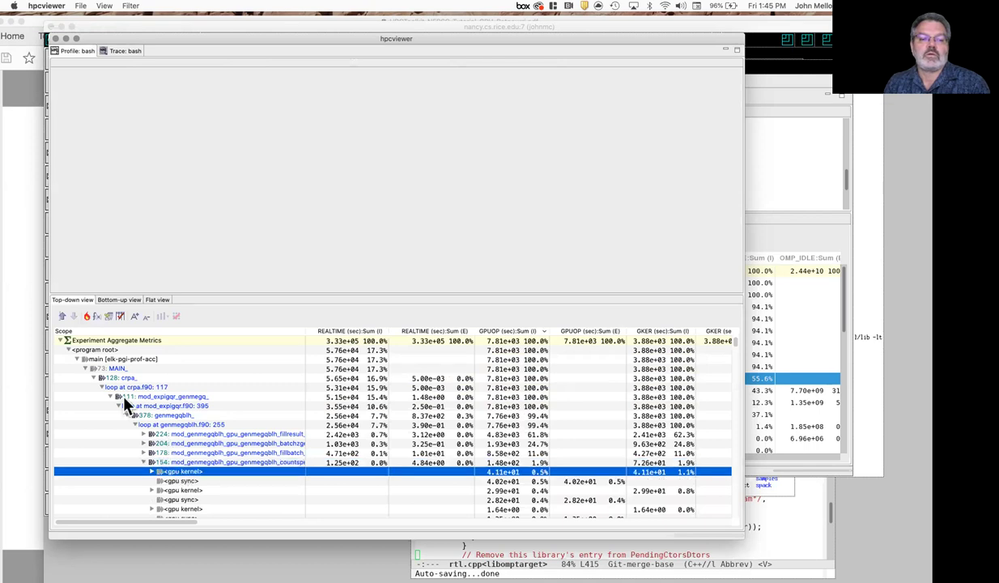
left_click(87, 317)
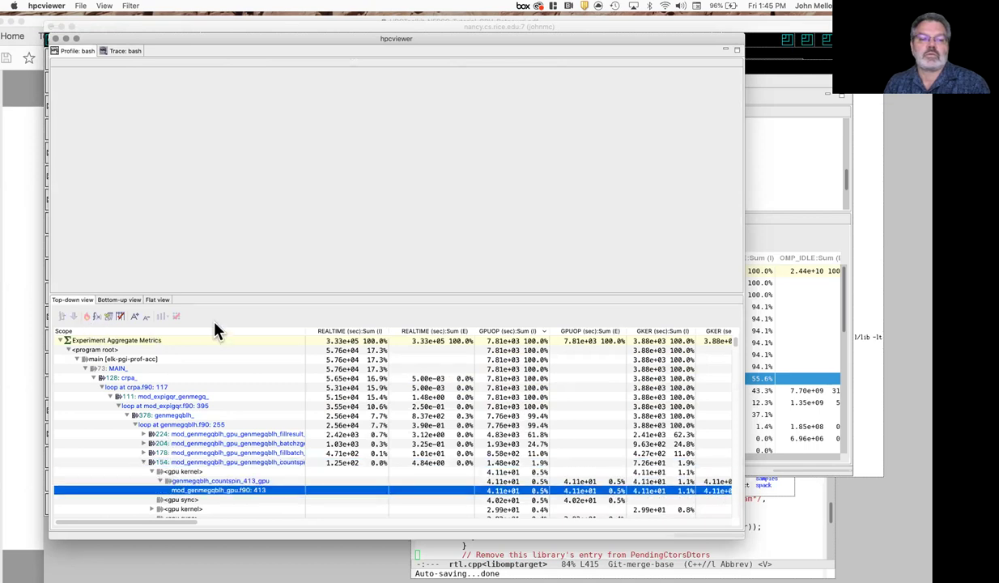
Collapse <program root> and expand <thread root> down to the threadPoolEntryPoint call under createSlaveThreads.
left_click(104, 7)
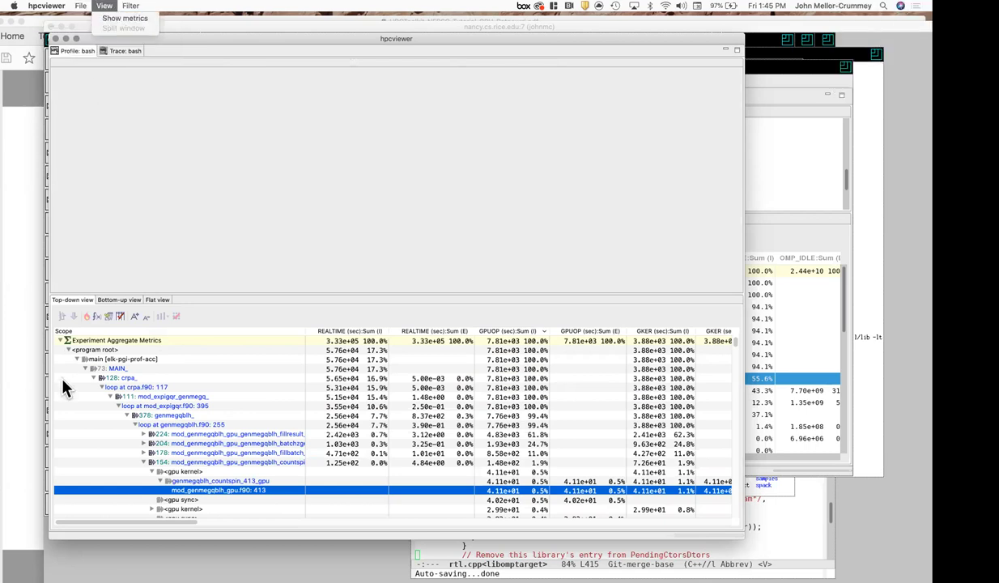
left_click(66, 352)
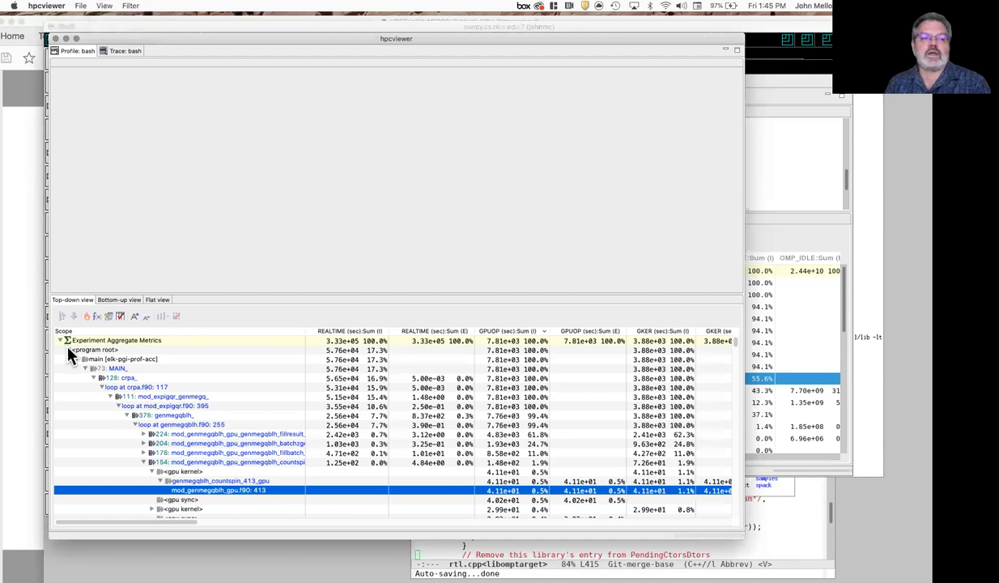
left_click(68, 350)
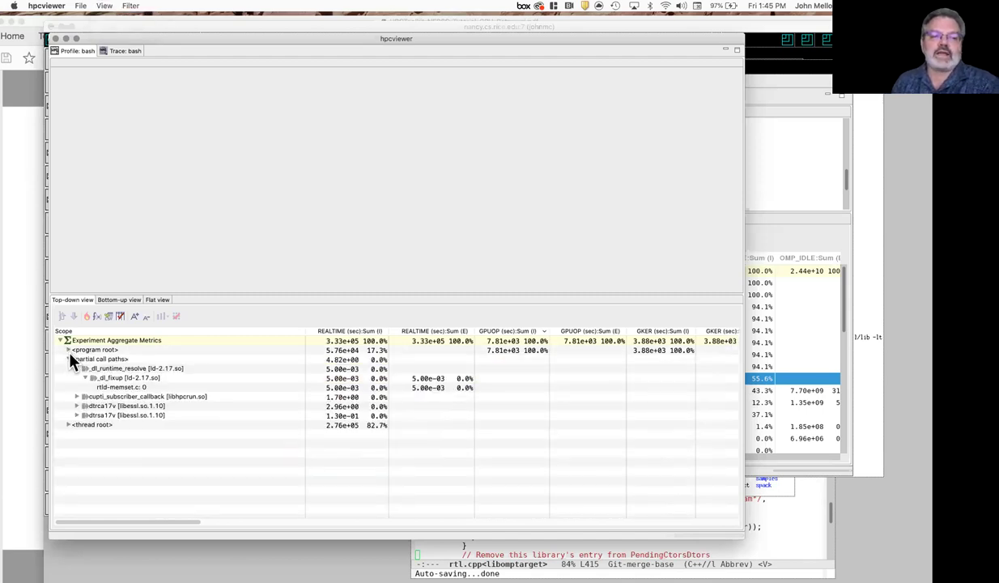
left_click(94, 426)
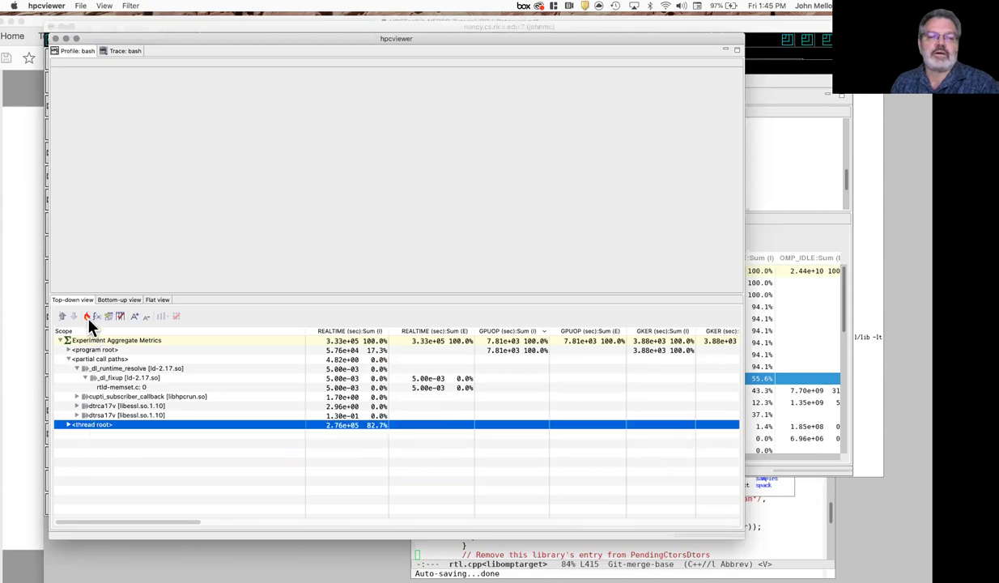
key("Right")
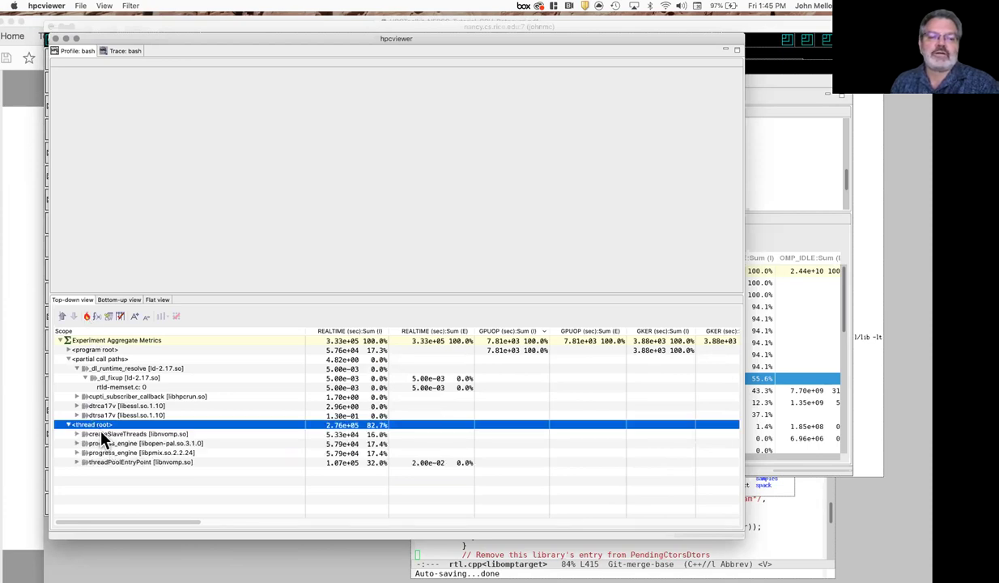
left_click(100, 434)
left_click(87, 316)
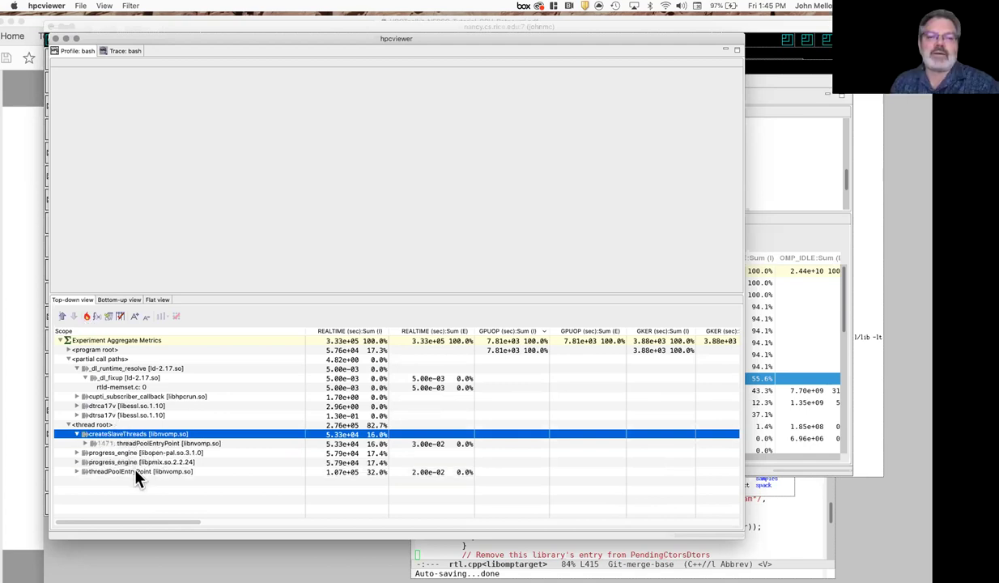
Sort the bottom-up view by GPUOP (sec):Sum (E) and expand the hot path of callers for genmegqblh_fillresult_1153_gpu.
left_click(128, 299)
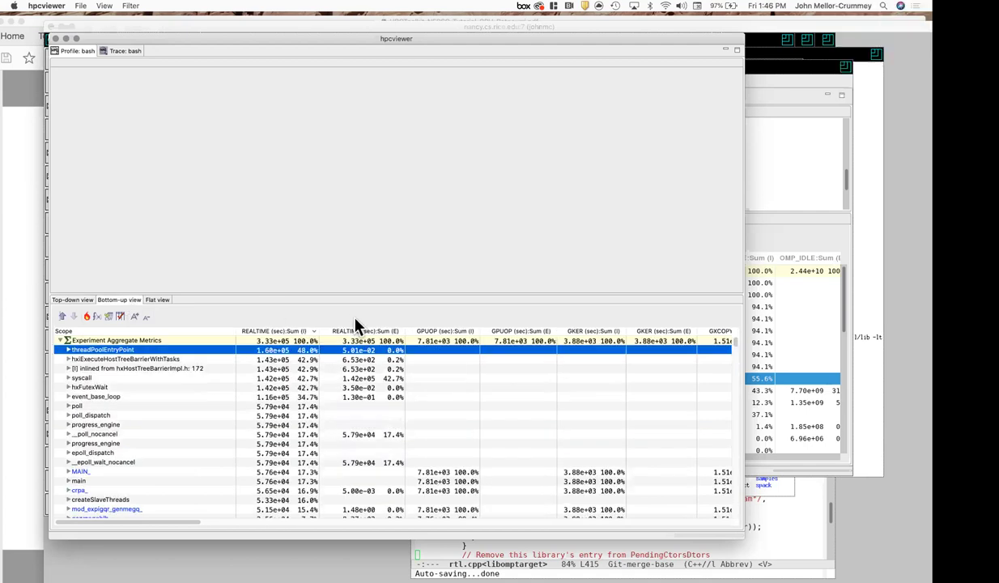
left_click(521, 330)
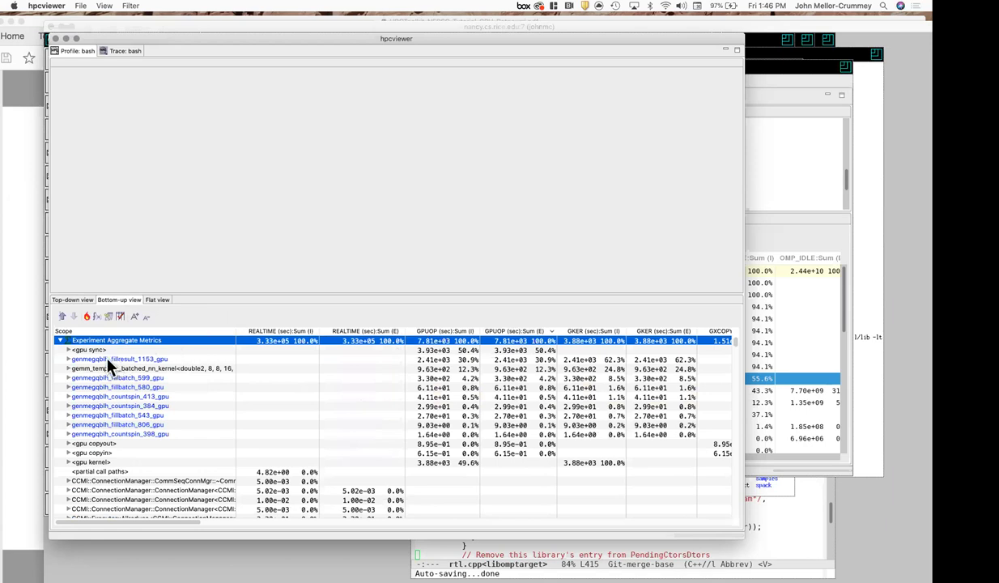
left_click(106, 358)
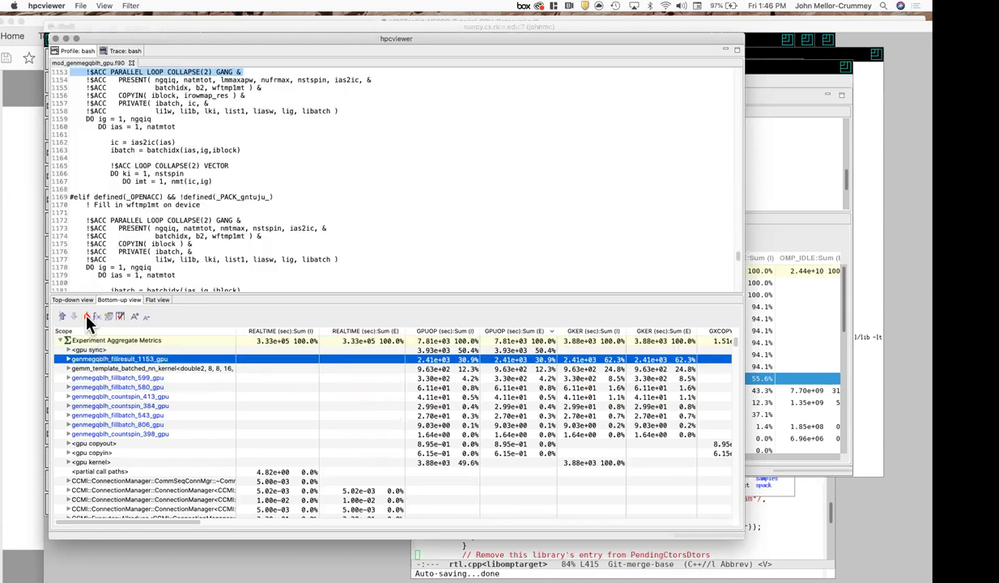
left_click(86, 317)
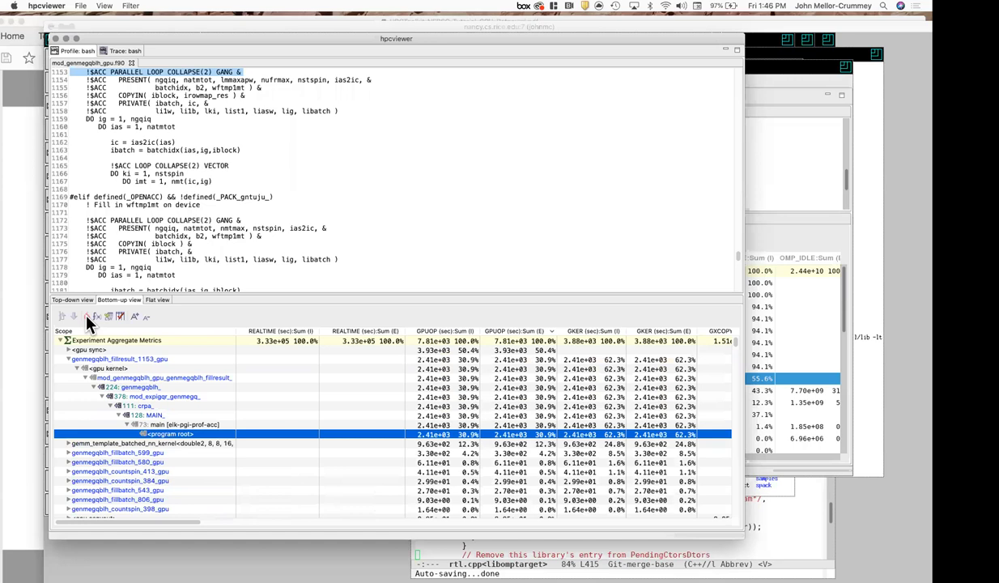
Disable the *pgi_uacc*, *unknown file* and *unknown procedure* CCT node filters.
left_click(127, 6)
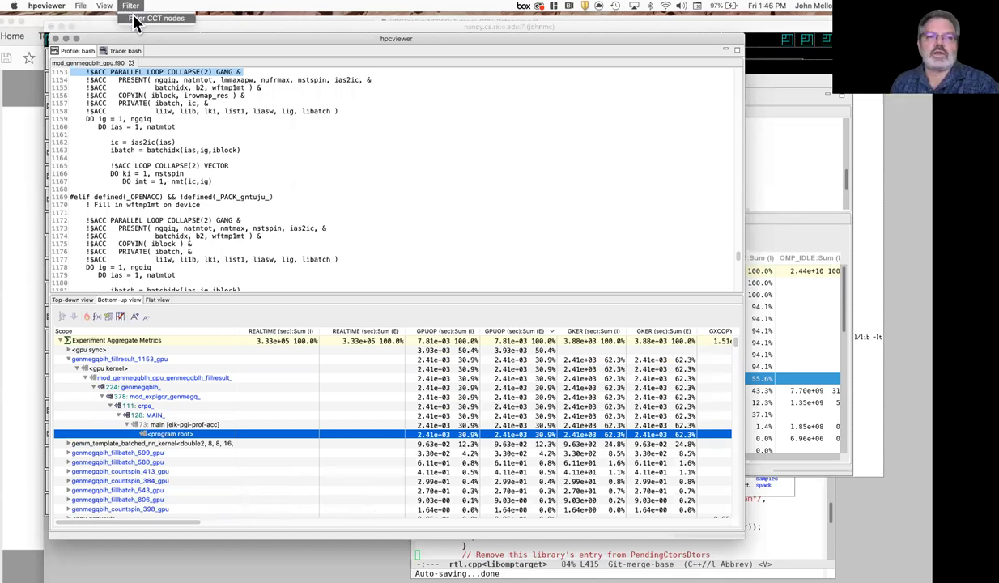
left_click(133, 20)
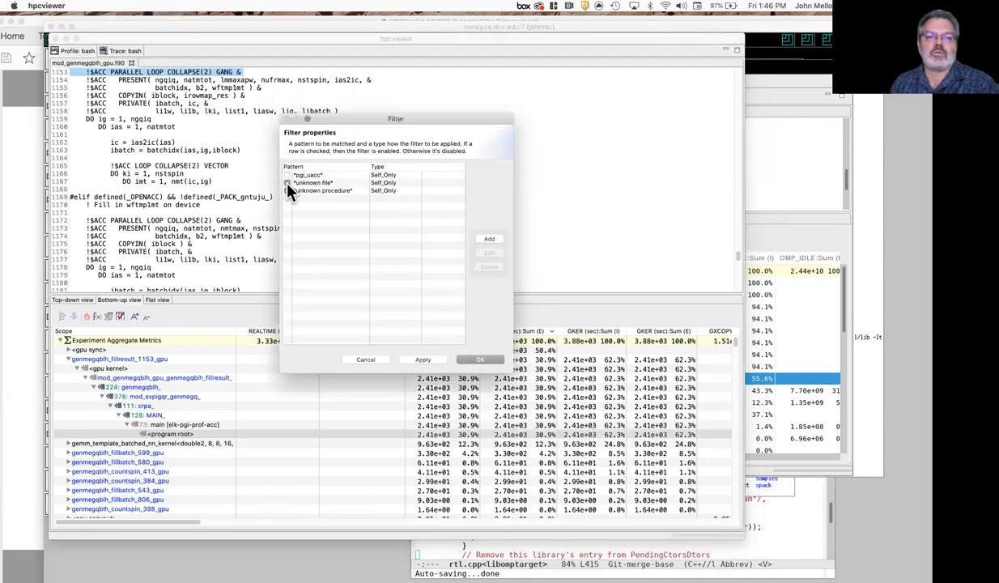
left_click(485, 359)
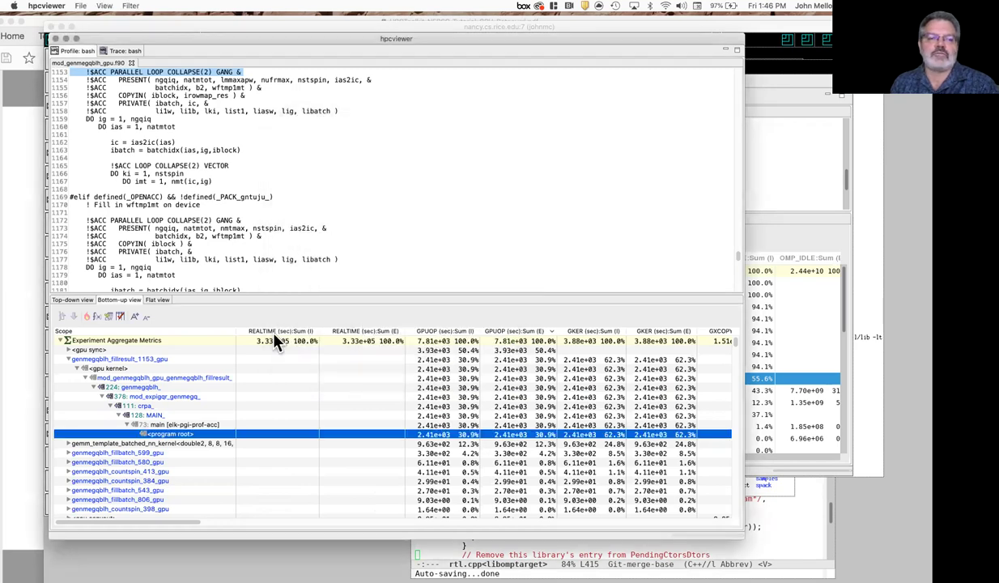
Expand the hot path of <program root> in the unfiltered top-down view and sort it by GPUOP (sec):Sum (I).
left_click(85, 301)
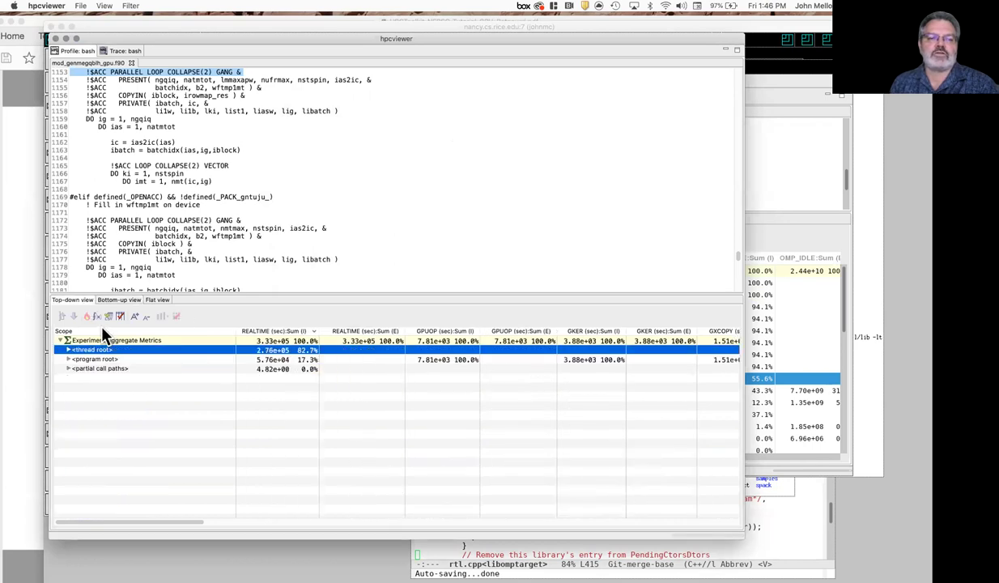
left_click(94, 359)
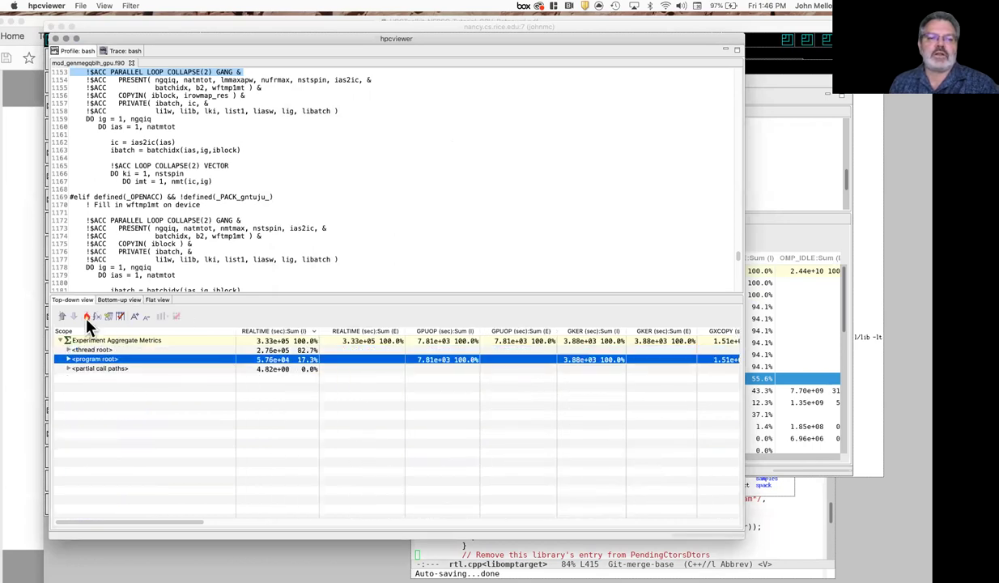
left_click(87, 317)
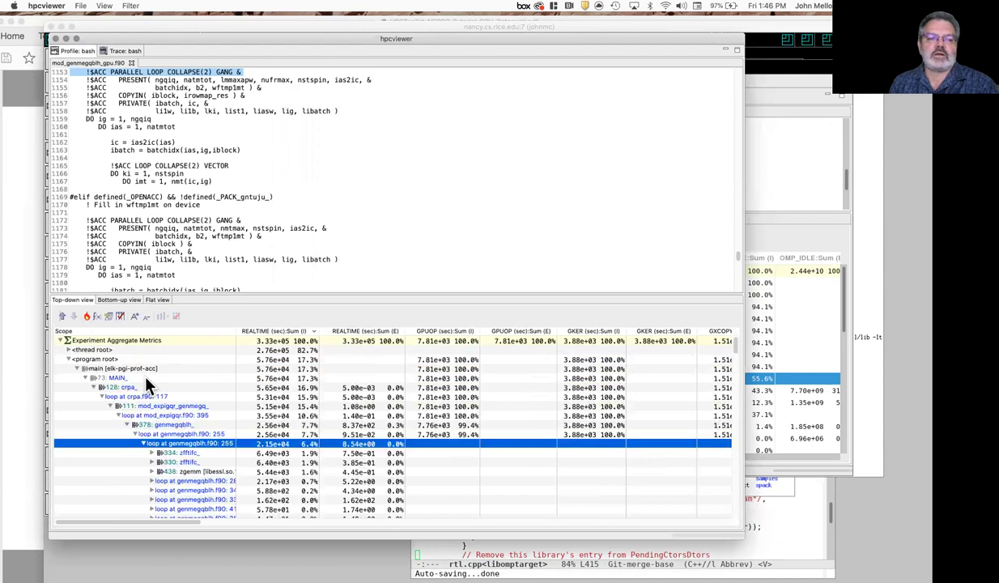
left_click(456, 333)
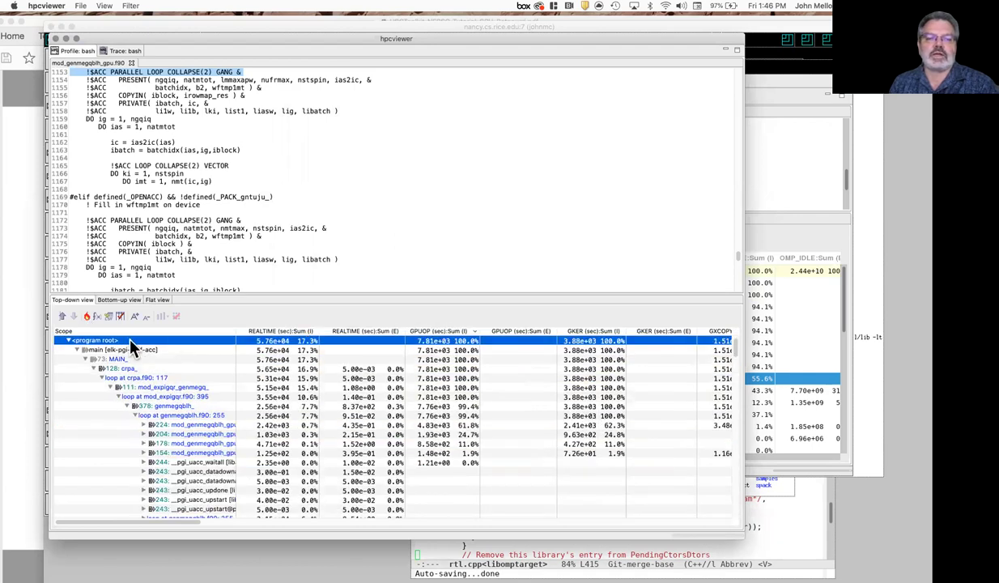
Expand the fillresult call at line 224, widen the Scope column, and follow __pgi_uacc_launch to mod_genmegqblh_gpu.f90: 1153.
left_click(162, 427)
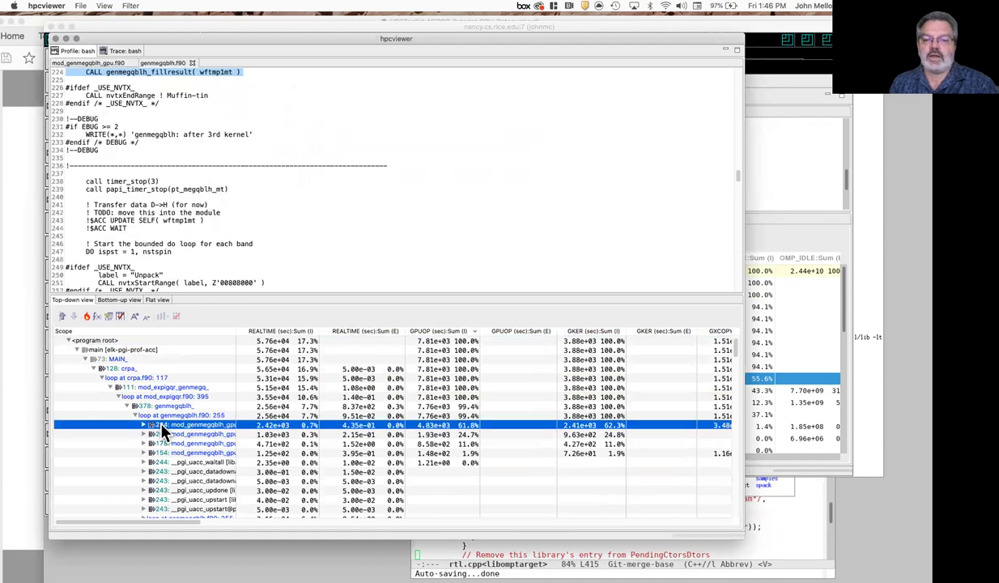
left_click(87, 316)
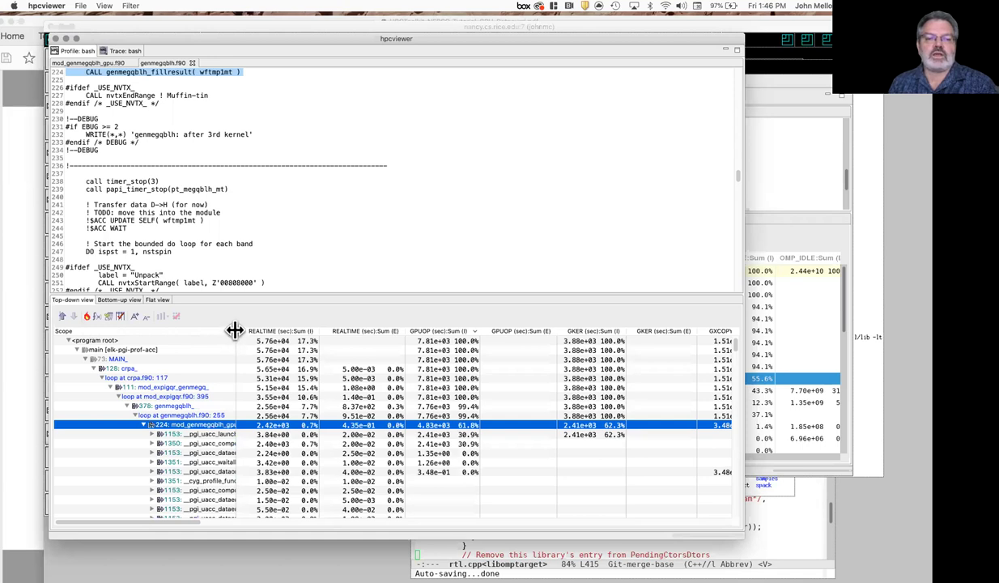
left_click_drag(233, 329, 351, 330)
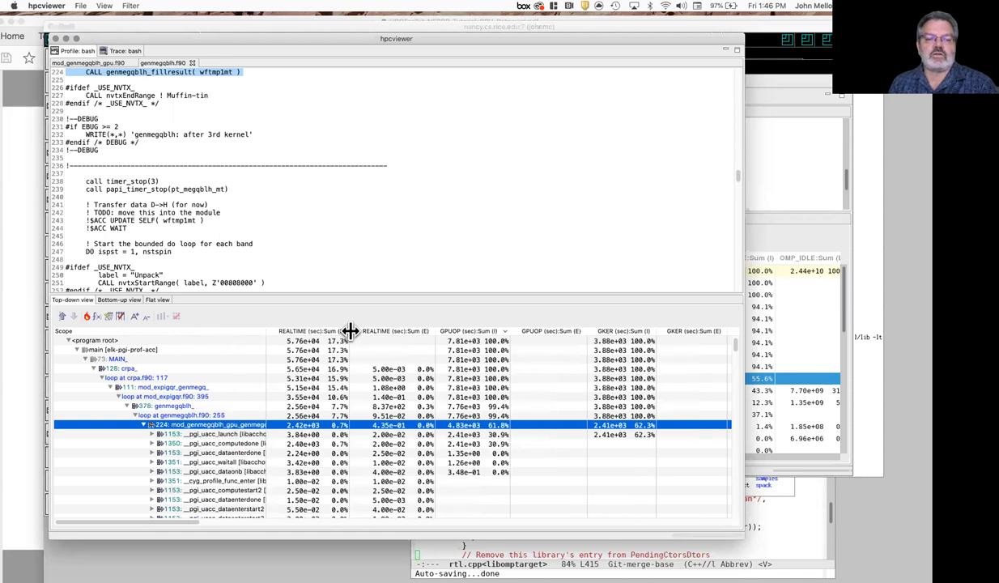
left_click(199, 435)
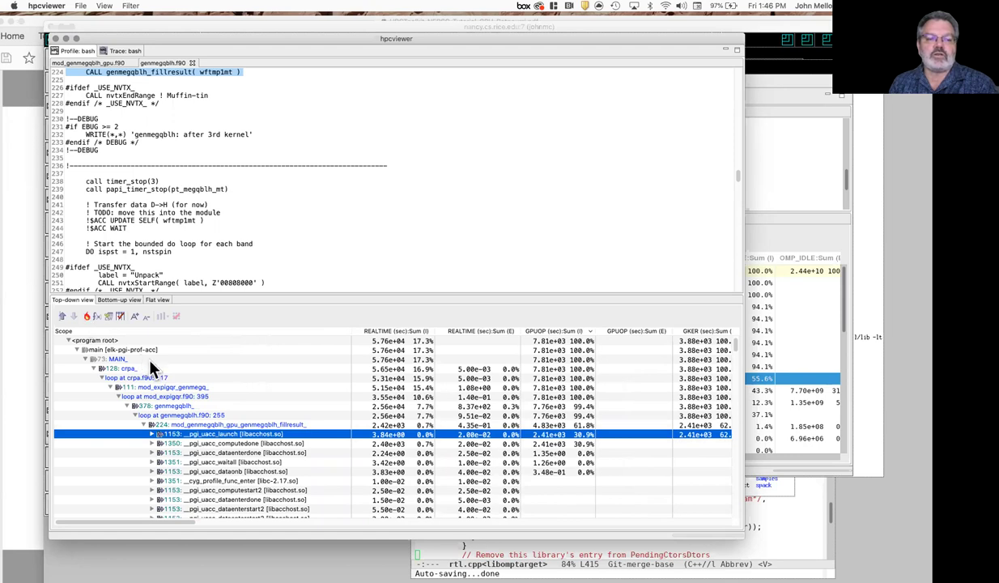
left_click(85, 317)
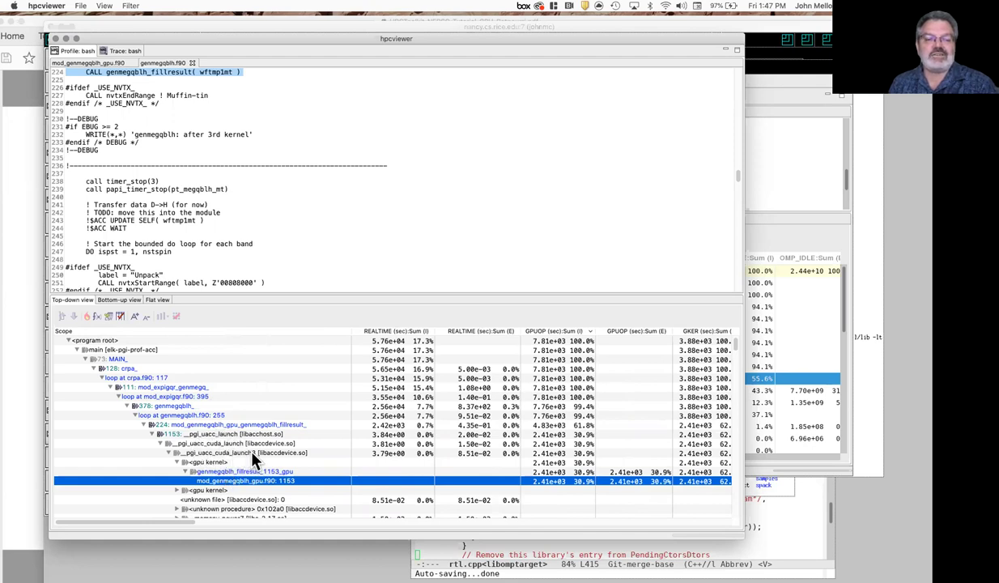
Enlarge the call tree area and examine the many __pgi_uacc runtime calls beneath the fillresult call.
left_click_drag(340, 293, 340, 132)
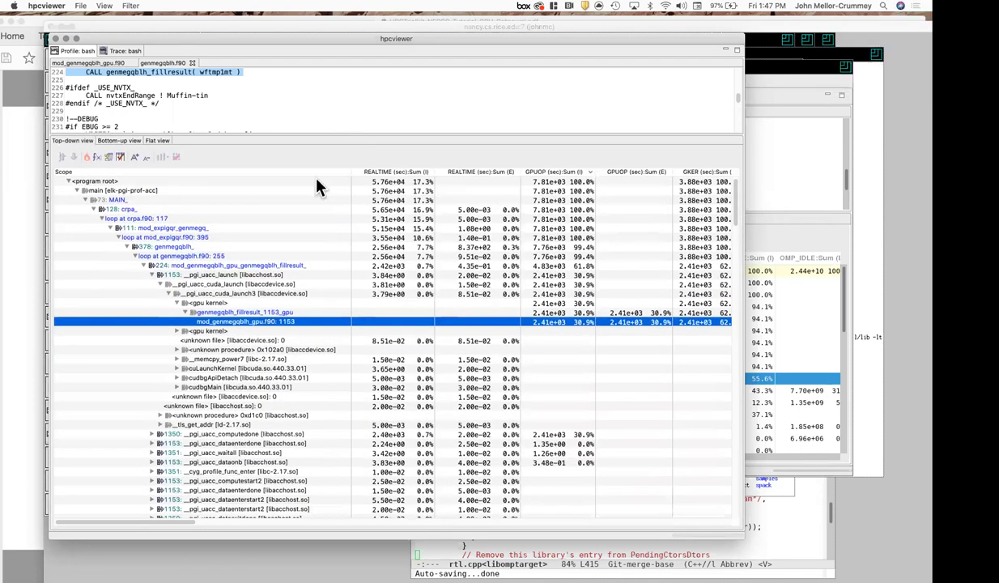
scroll(308, 374, "down", 3)
scroll(307, 371, "down", 15)
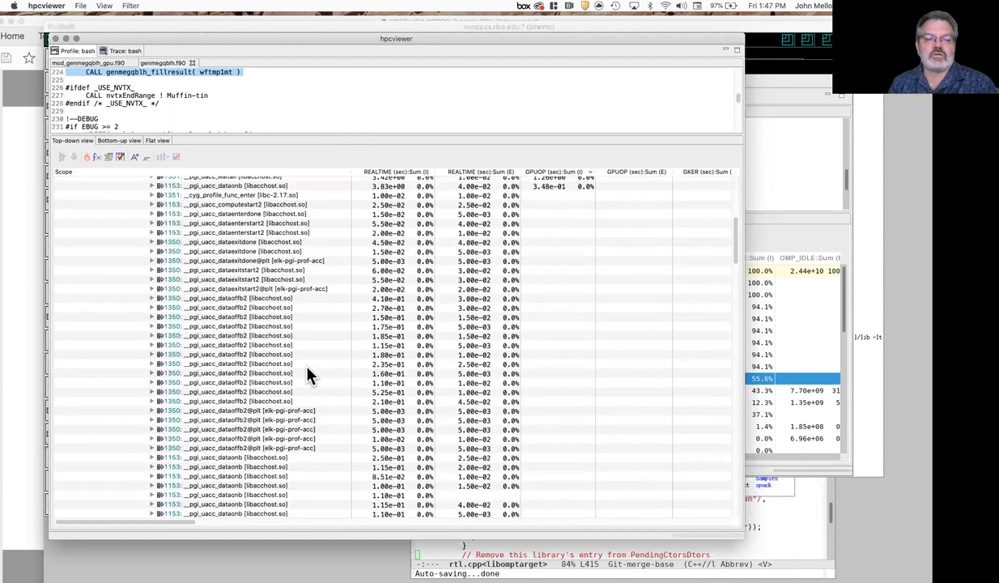
Examine the runtime calls beneath the fillresult call and select the <unknown file> entry under __pgi_uacc_cuda_launch3.
scroll(307, 374, "down", 10)
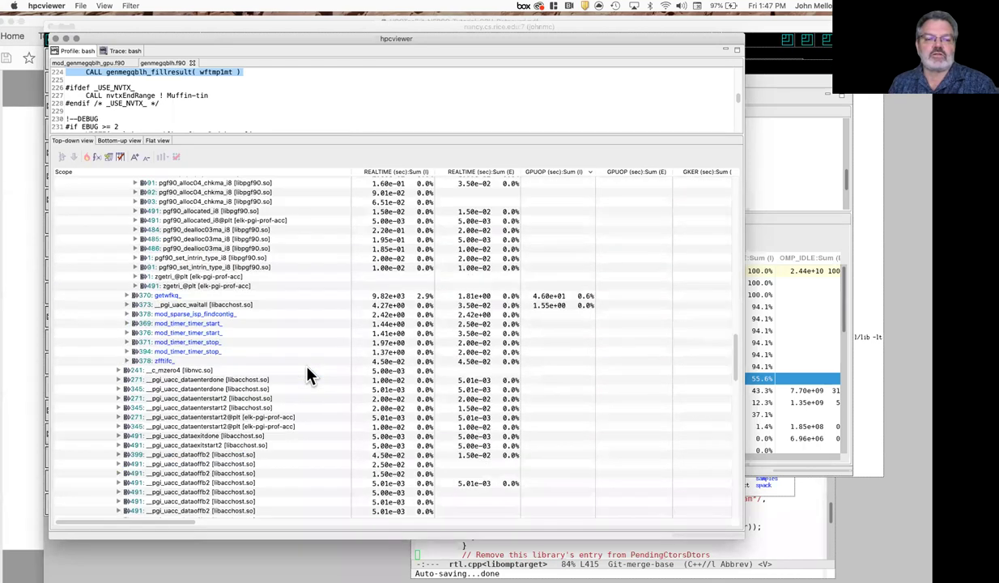
scroll(308, 374, "up", 20)
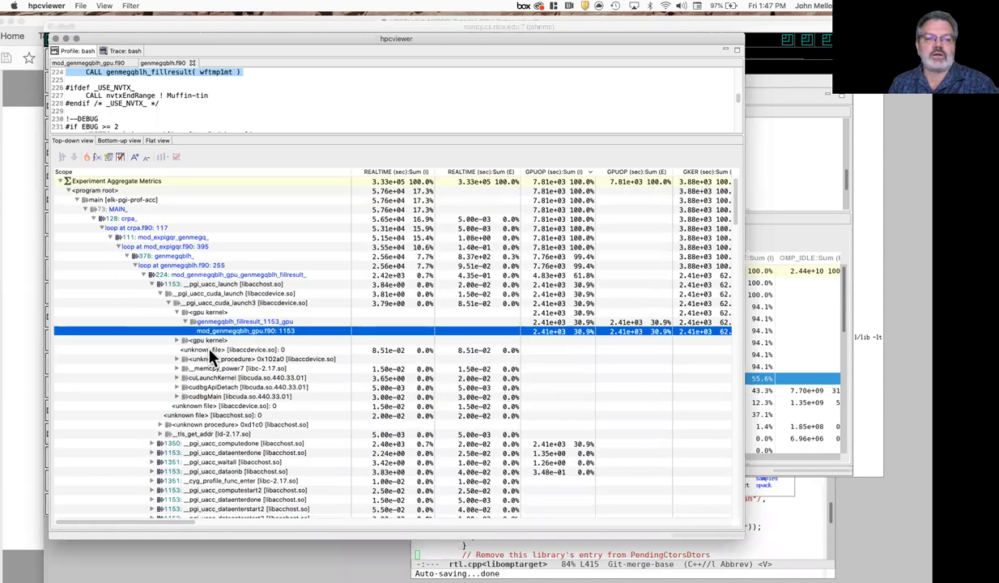
left_click(210, 351)
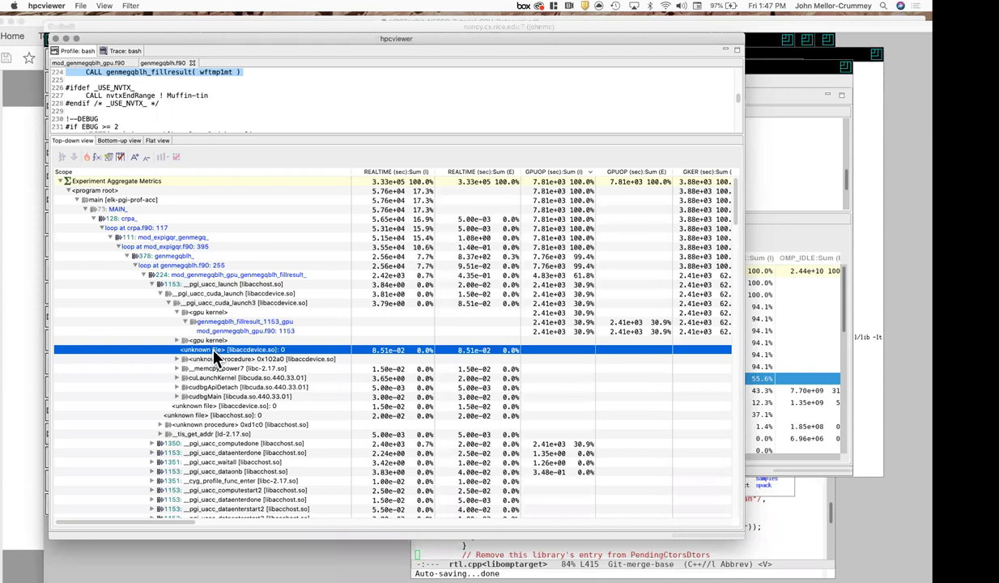
Enable only the *pgi_uacc* CCT node filter and apply it to the profile.
left_click(104, 6)
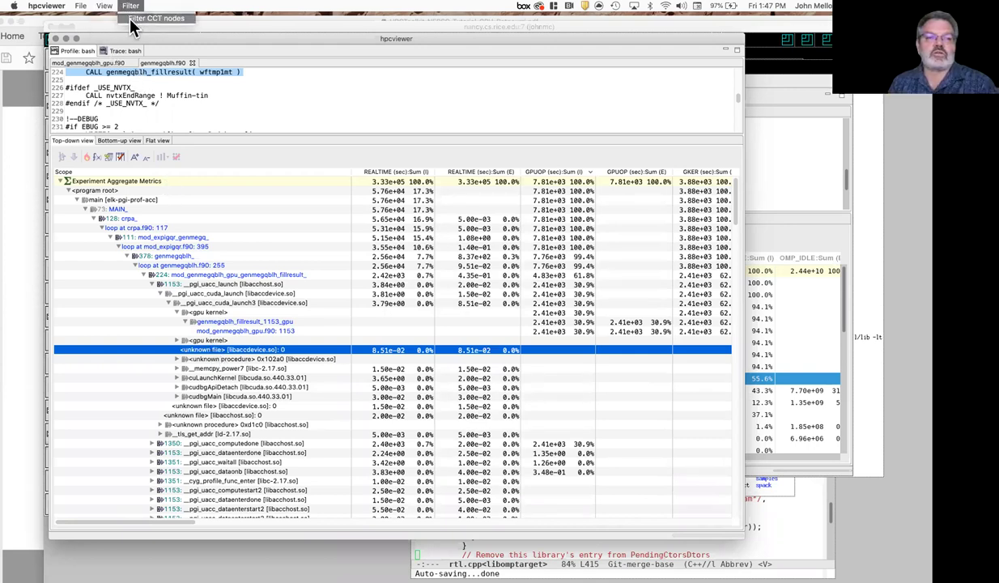
left_click(130, 20)
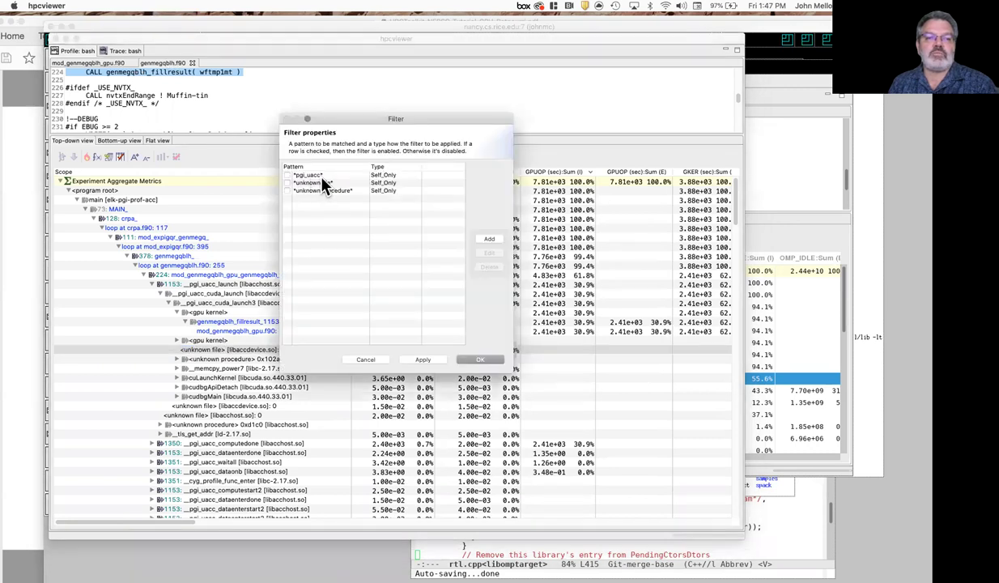
left_click(287, 175)
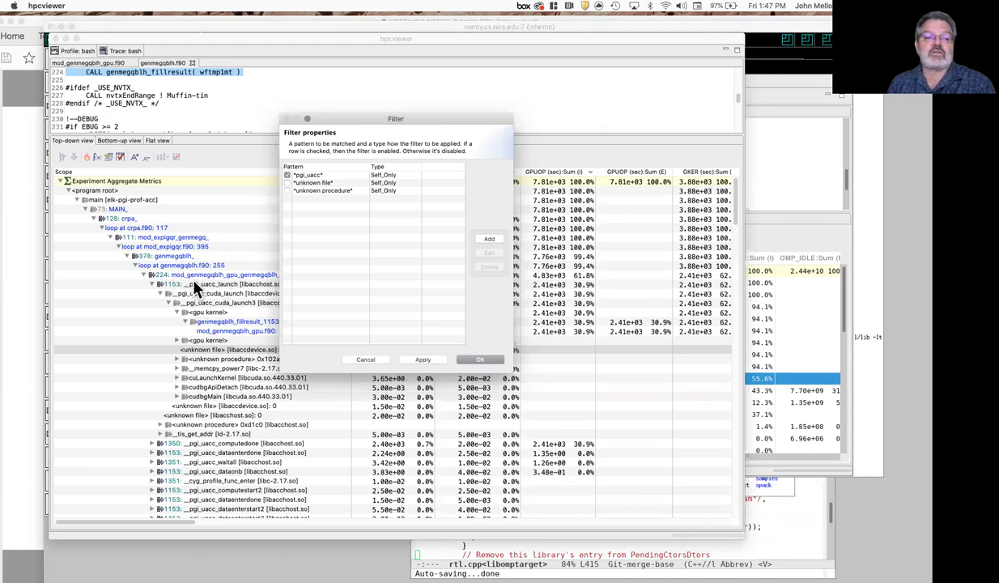
left_click(476, 359)
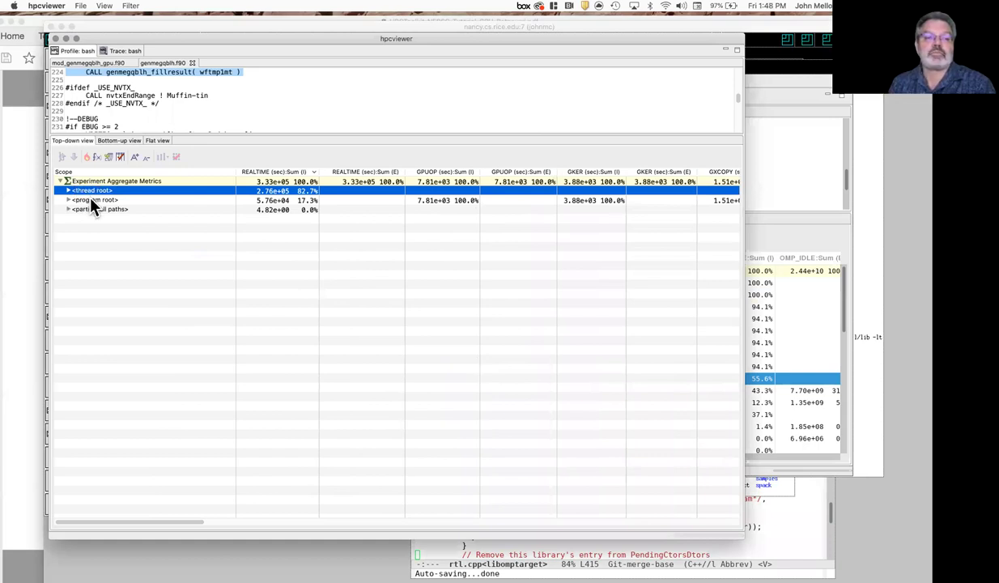
Expand the hot path of <program root> in the filtered top-down view and sort it by GPUOP (sec):Sum (I).
left_click(90, 199)
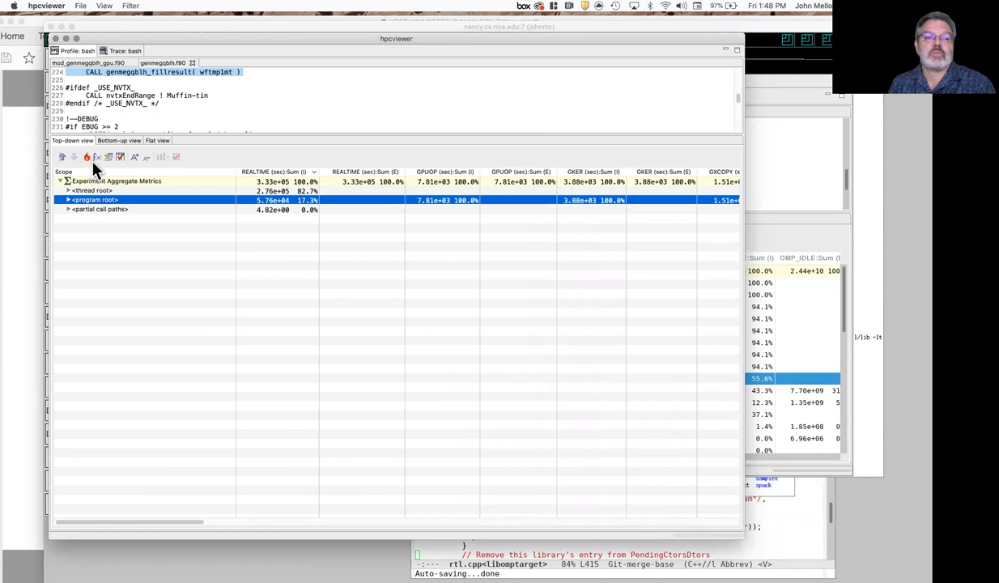
left_click(87, 157)
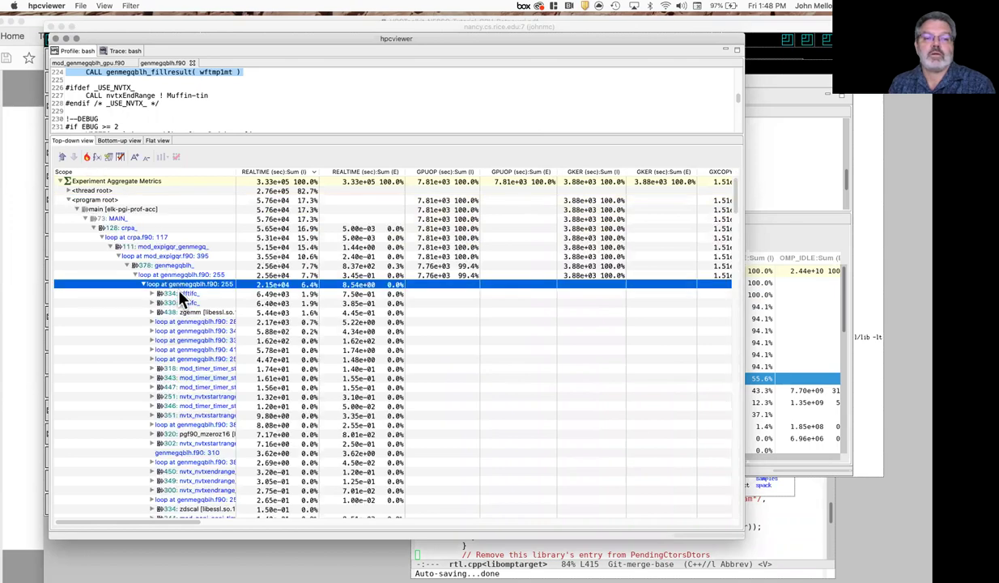
left_click(445, 171)
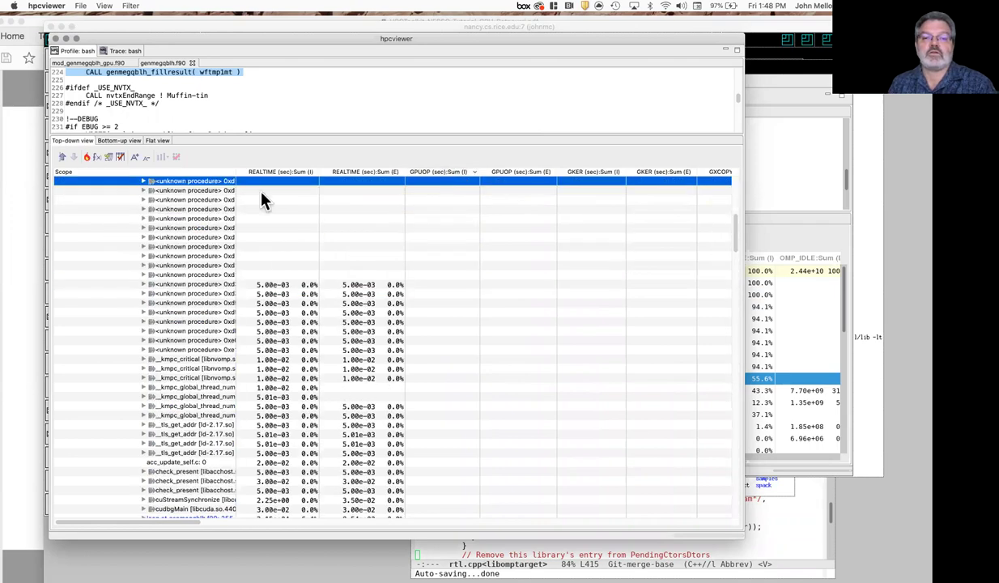
scroll(509, 268, "up", 6)
scroll(453, 267, "up", 5)
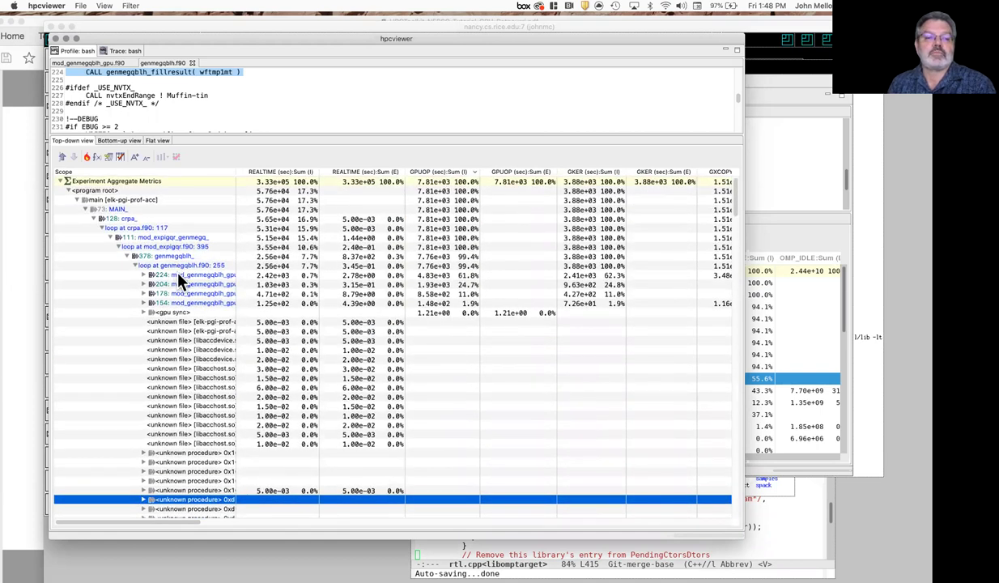
Expand the line 224 fillresult call down to its <gpu kernel>, show the source of genmegqblh_fillresult_1153_gpu, and widen the Scope column.
left_click(179, 276)
left_click(88, 158)
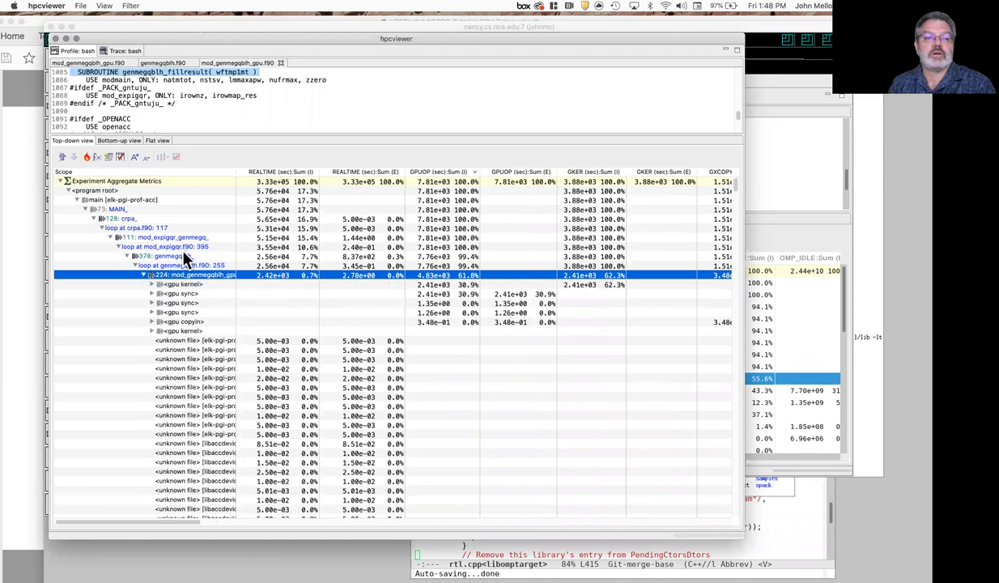
left_click(152, 284)
left_click(159, 293)
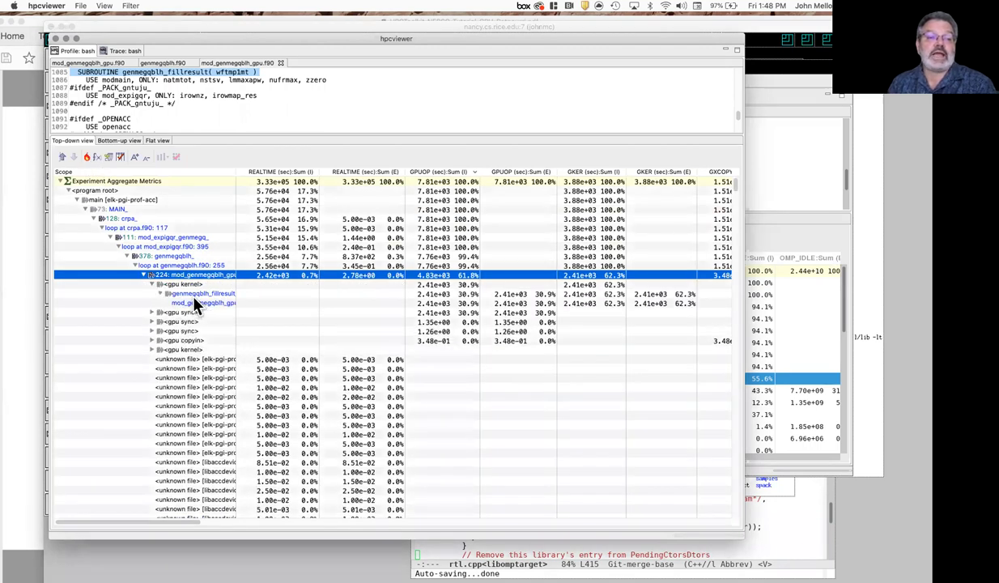
left_click(194, 294)
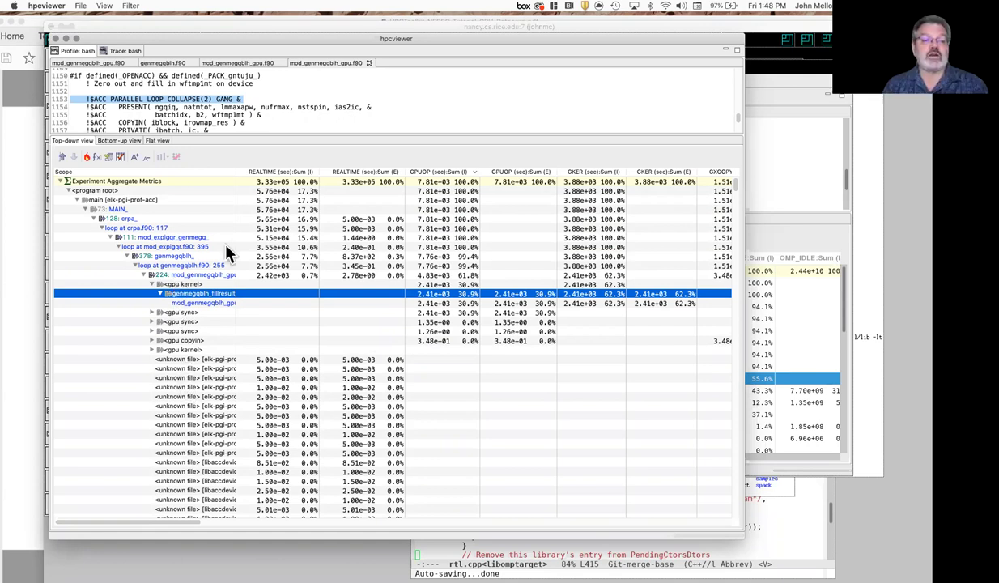
left_click_drag(234, 170, 370, 170)
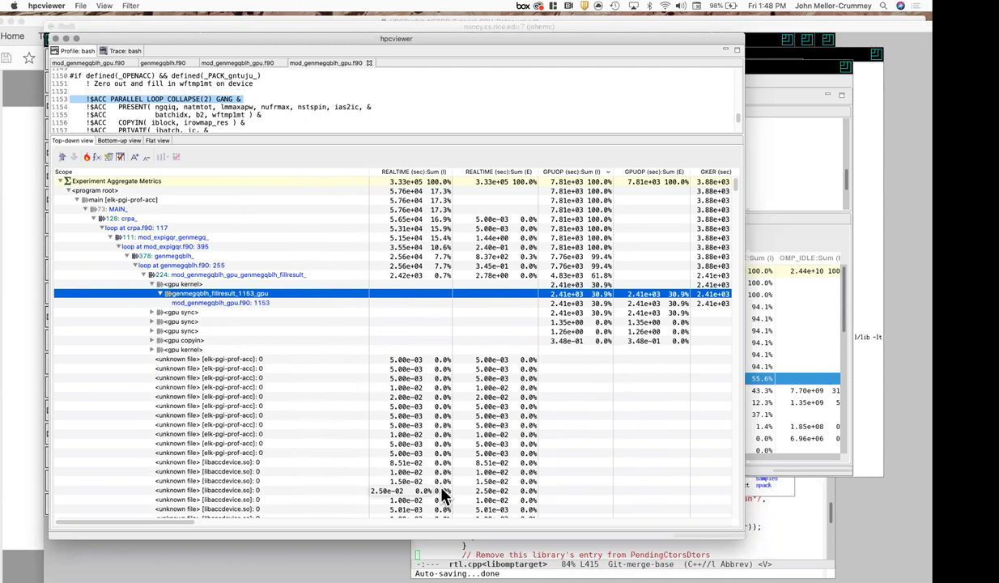
Expand the hot path of the <gpu copyin> node beneath the fillresult call.
left_click(187, 342)
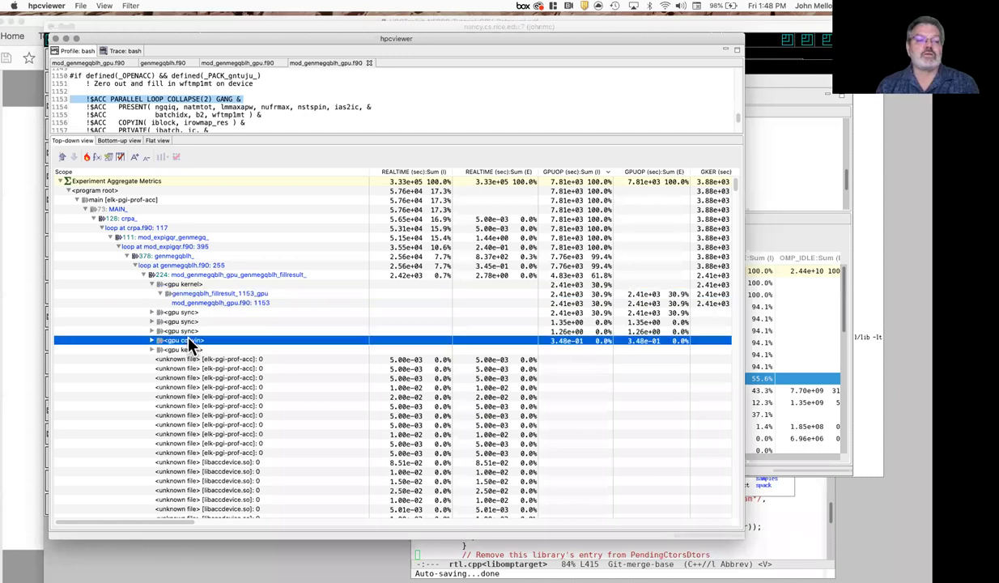
left_click(87, 157)
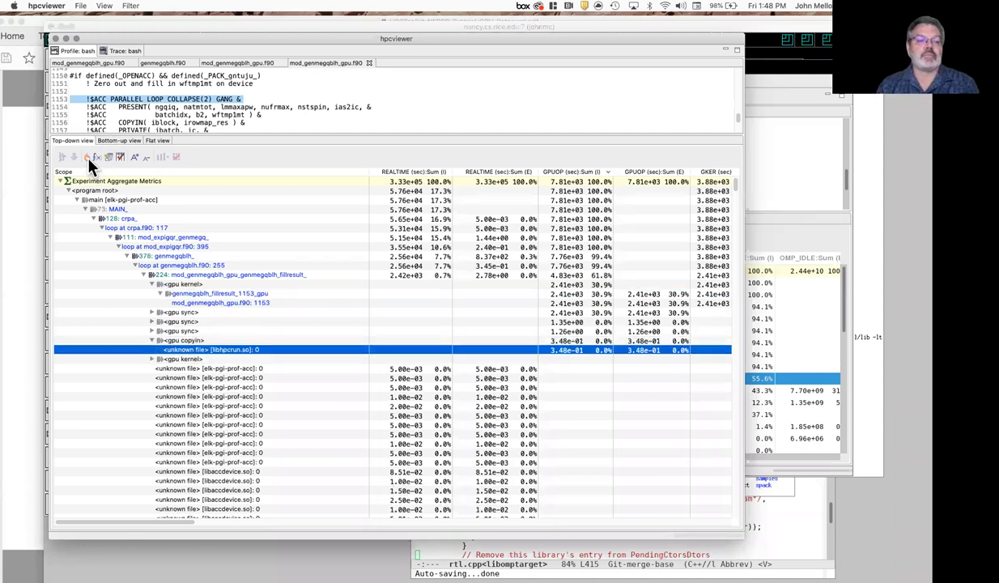
left_click(189, 341)
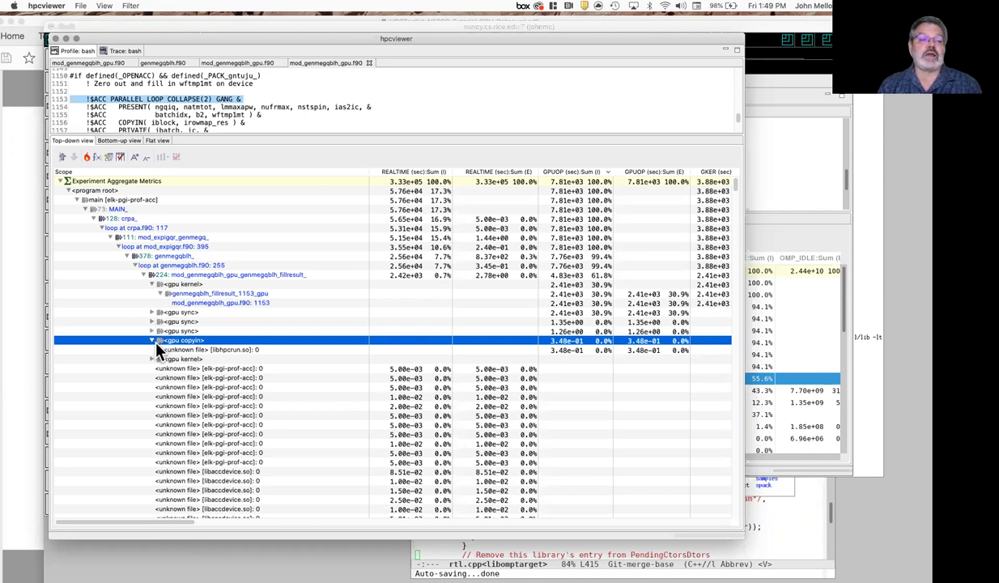
Show the fillresult call site at line 224, collapse its <gpu kernel> node, and examine the surrounding code in an enlarged source area.
left_click(156, 275)
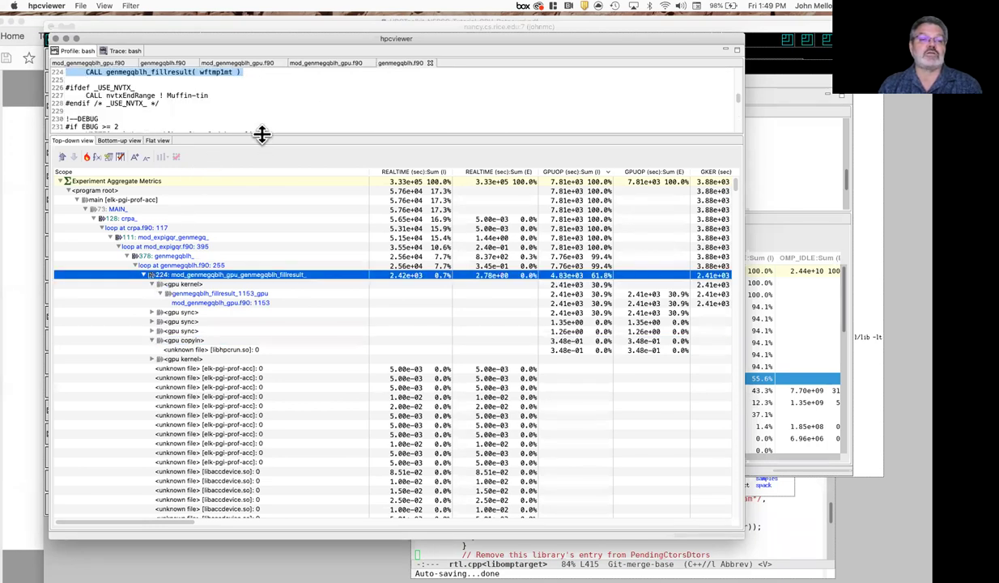
left_click(152, 284)
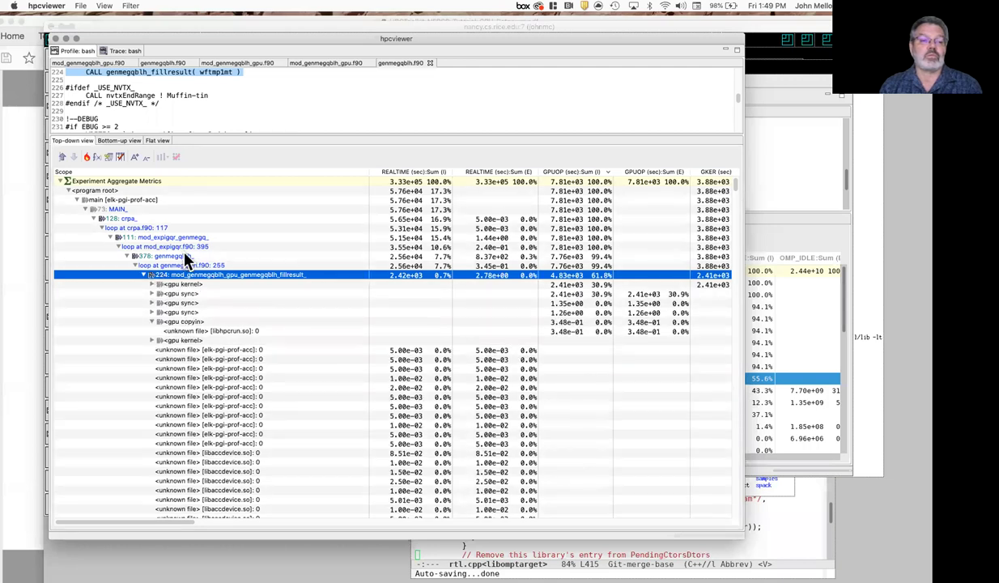
left_click_drag(261, 134, 255, 263)
scroll(237, 139, "up", 4)
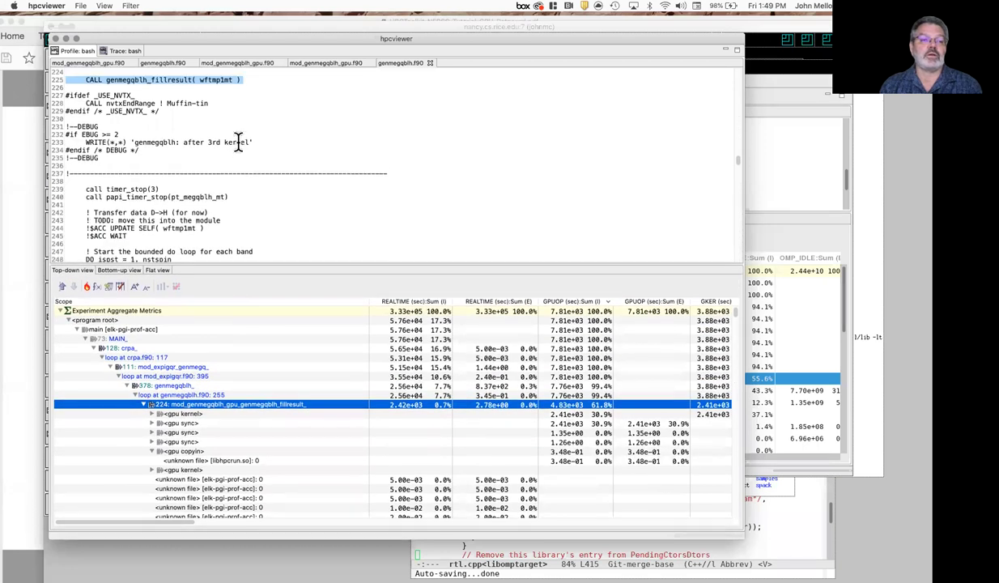
scroll(237, 139, "up", 10)
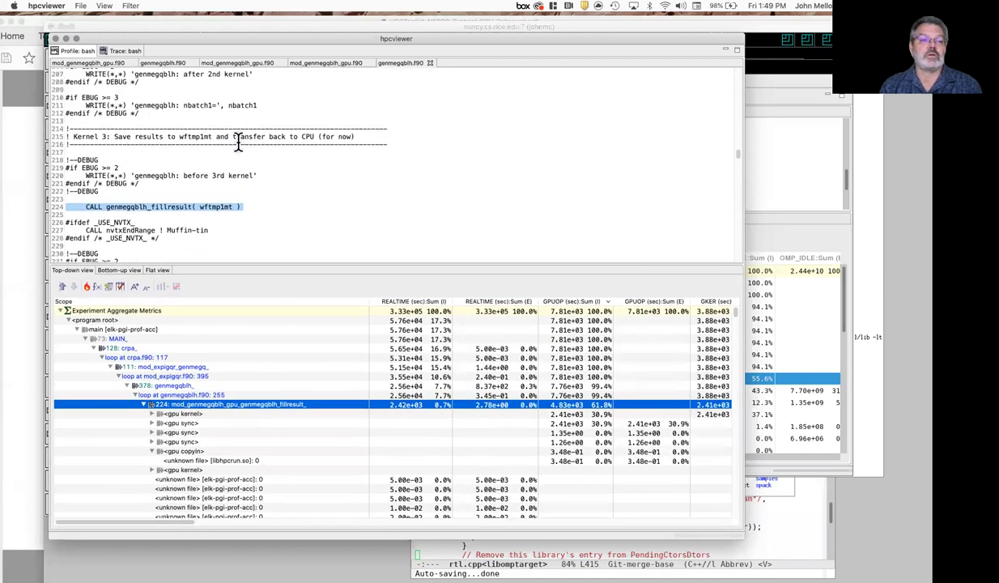
scroll(237, 139, "down", 12)
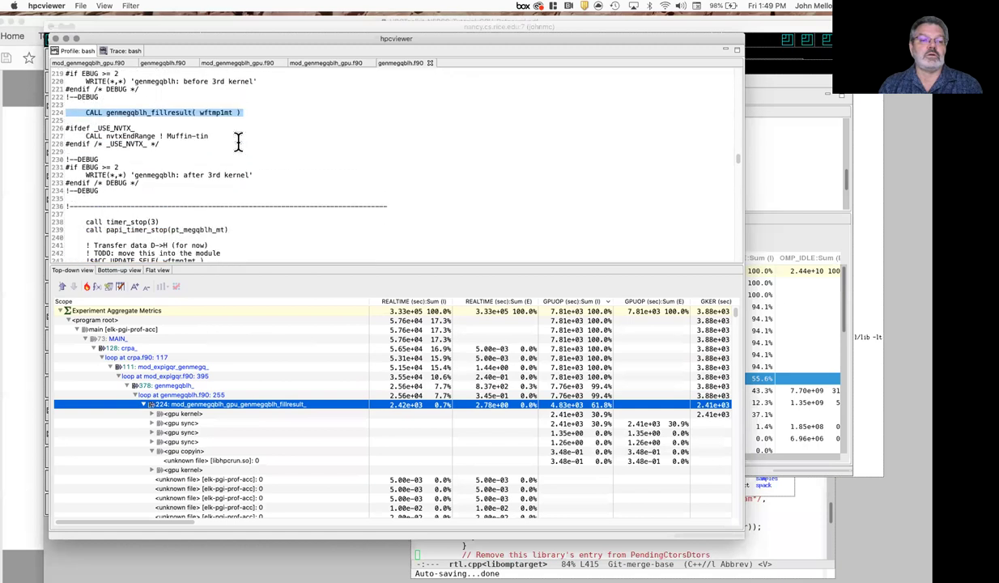
scroll(237, 139, "up", 2)
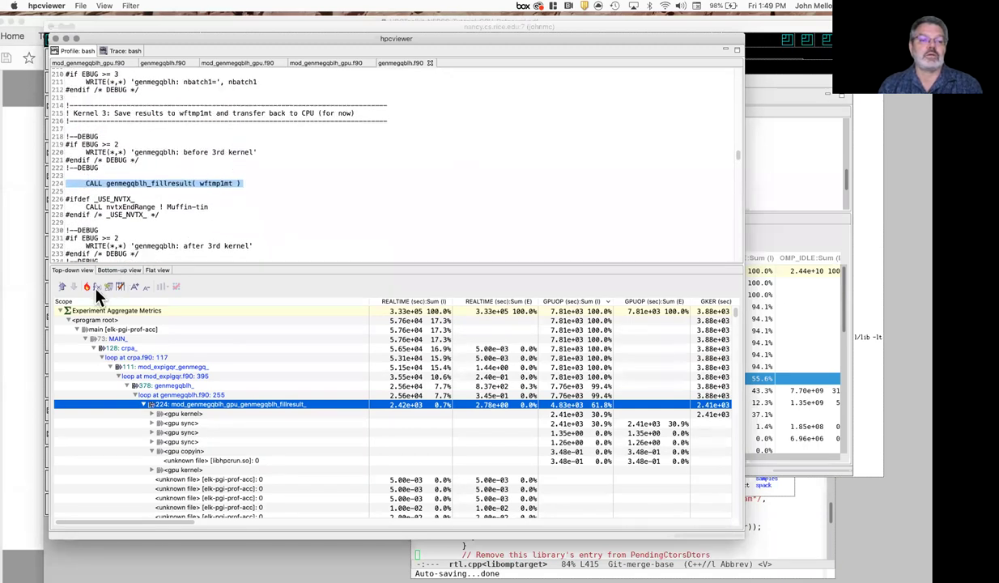
Disable the *pgi_uacc* CCT node filter.
left_click(105, 5)
left_click(142, 18)
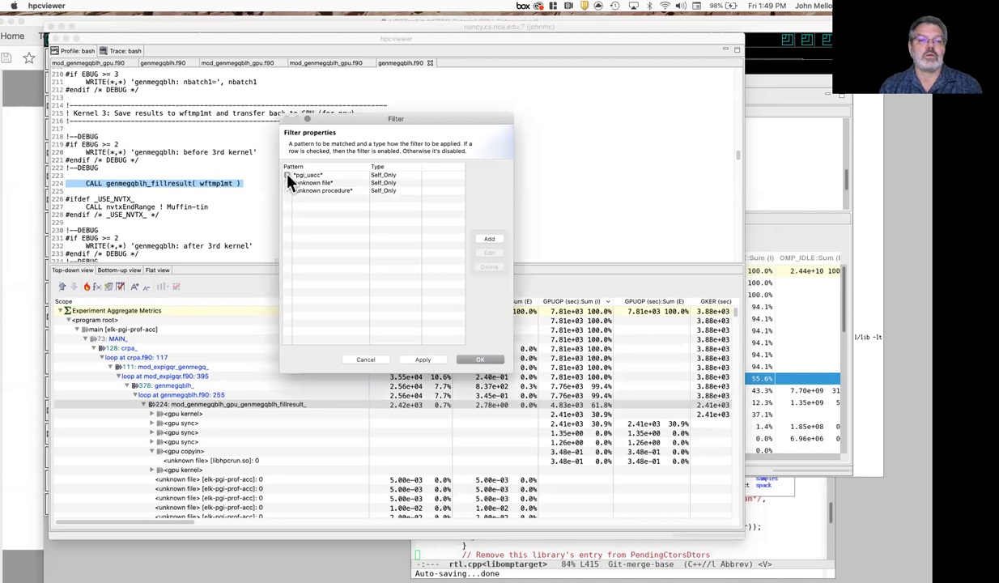
left_click(480, 359)
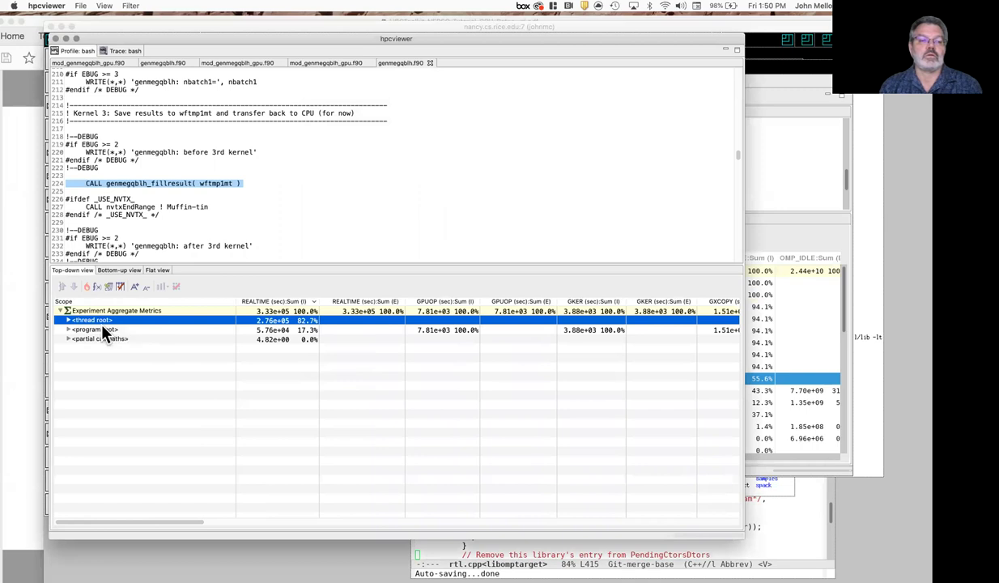
Sort the unfiltered top-down view by GPUOP (sec):Sum (I) and expand the hot path of <program root>.
left_click(447, 302)
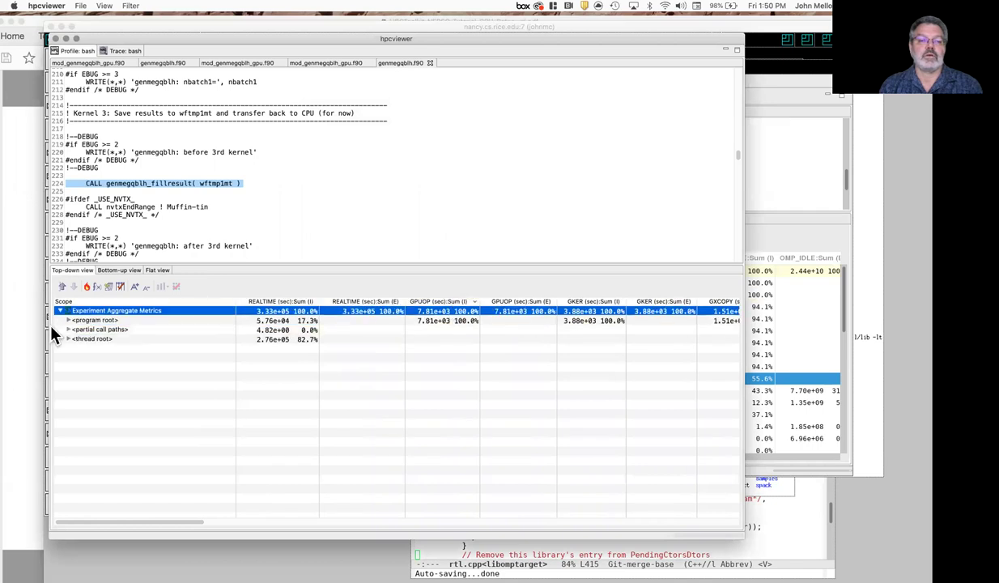
left_click(104, 320)
left_click(86, 287)
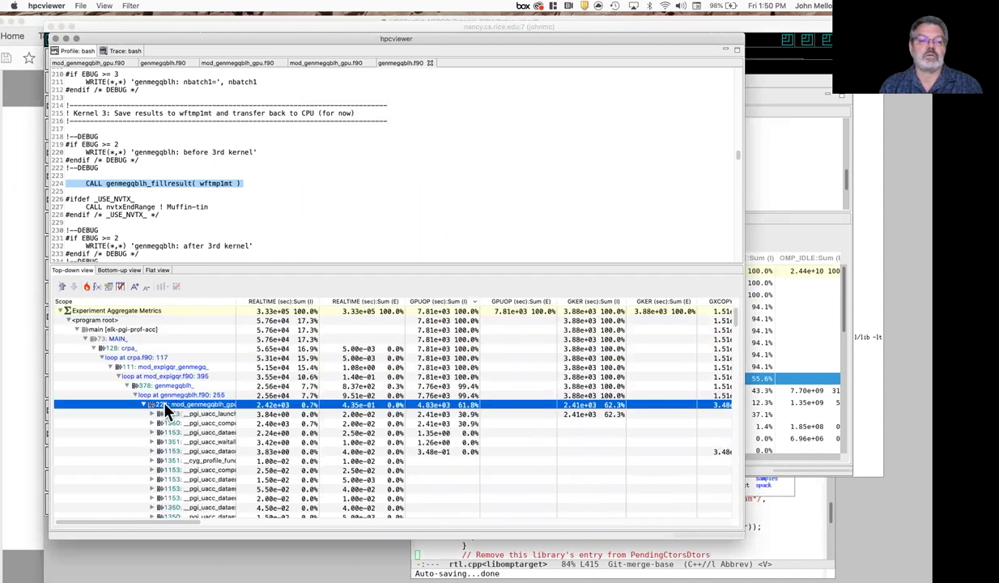
Expand the hot path of the 1153: __pgi_uacc_launch call, widen the Scope column, and show the call's source line.
left_click(175, 414)
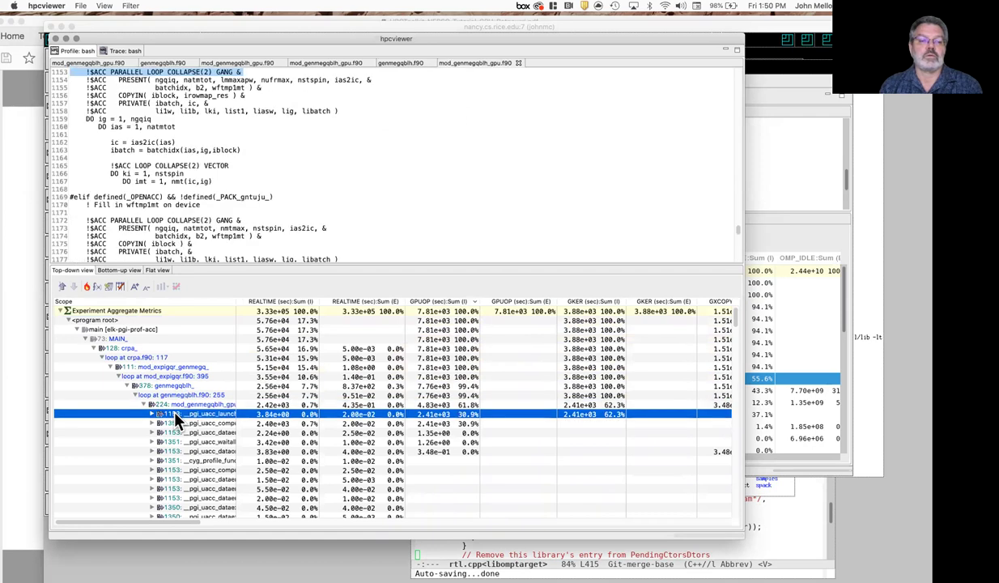
left_click(87, 287)
left_click_drag(234, 299, 305, 299)
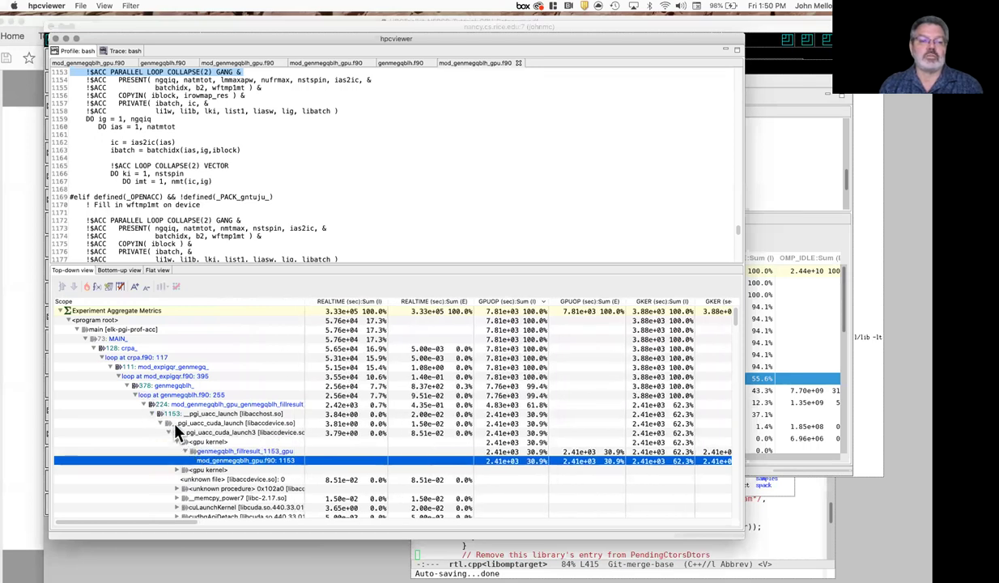
left_click(170, 415)
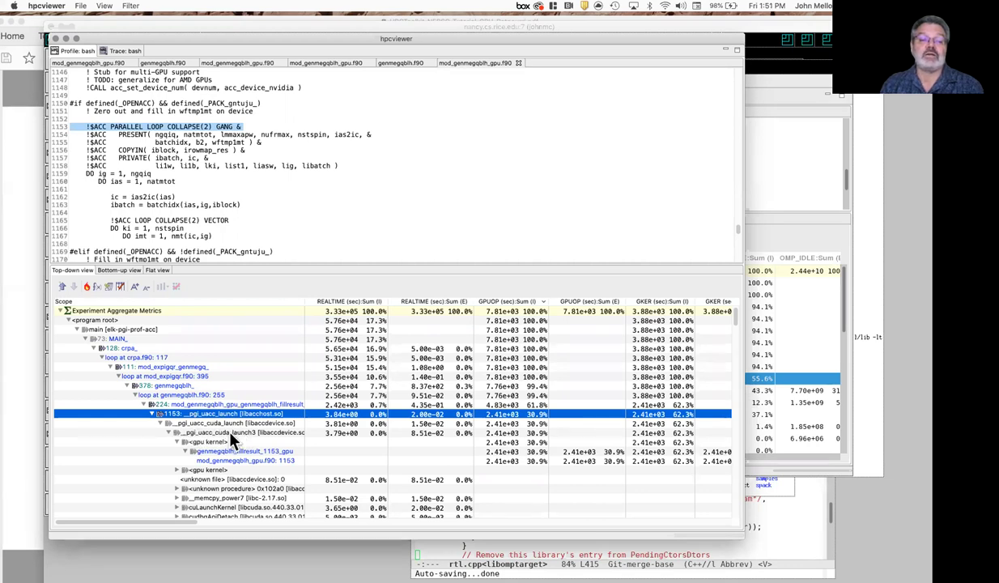
Change the *pgi_uacc* CCT filter pattern to *pgi_uacc_cuda* and confirm the filter settings.
left_click(130, 6)
left_click(175, 18)
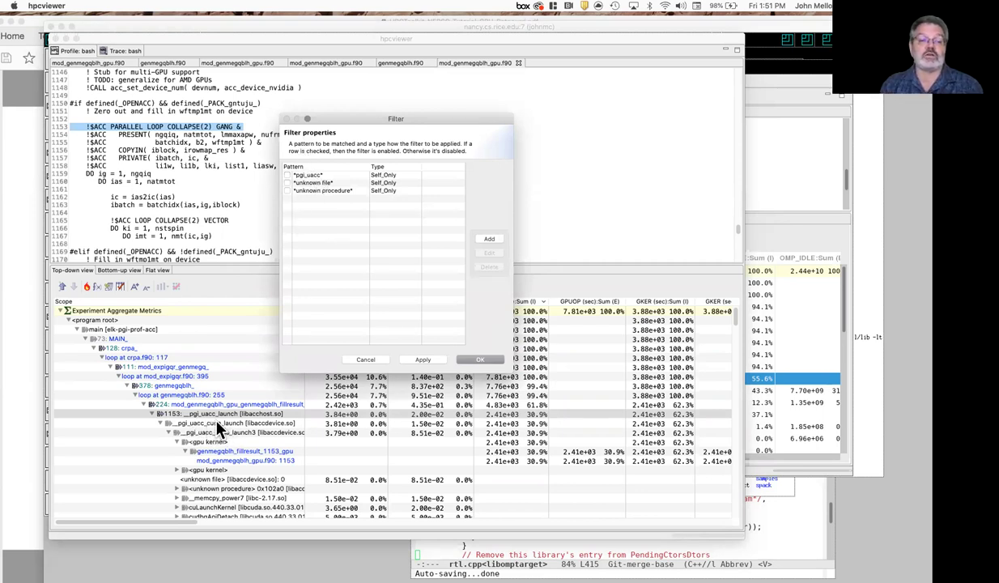
left_click(314, 177)
left_click(489, 254)
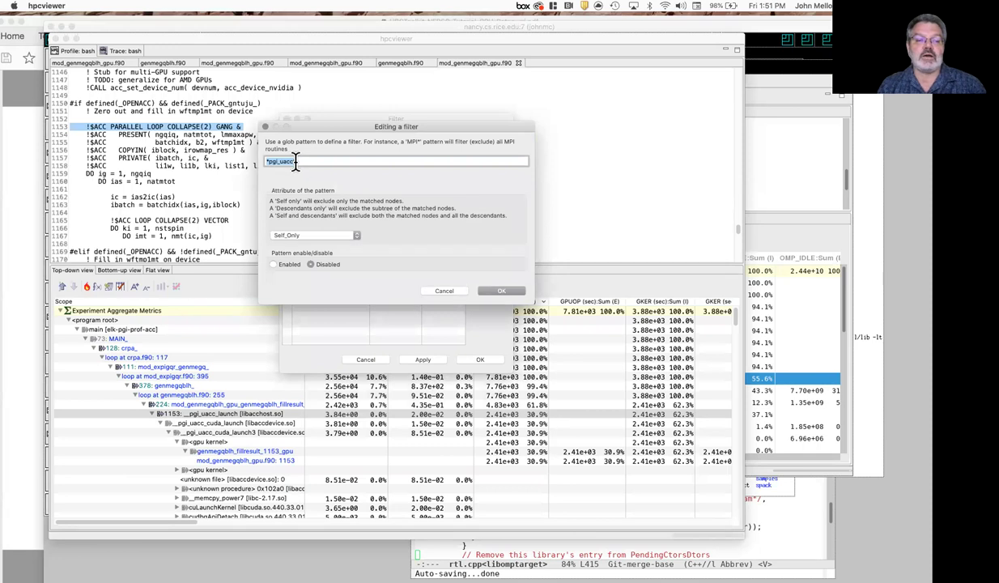
left_click(298, 161)
key("BackSpace")
type("_cud")
key("BackSpace")
key("BackSpace")
type("uda*")
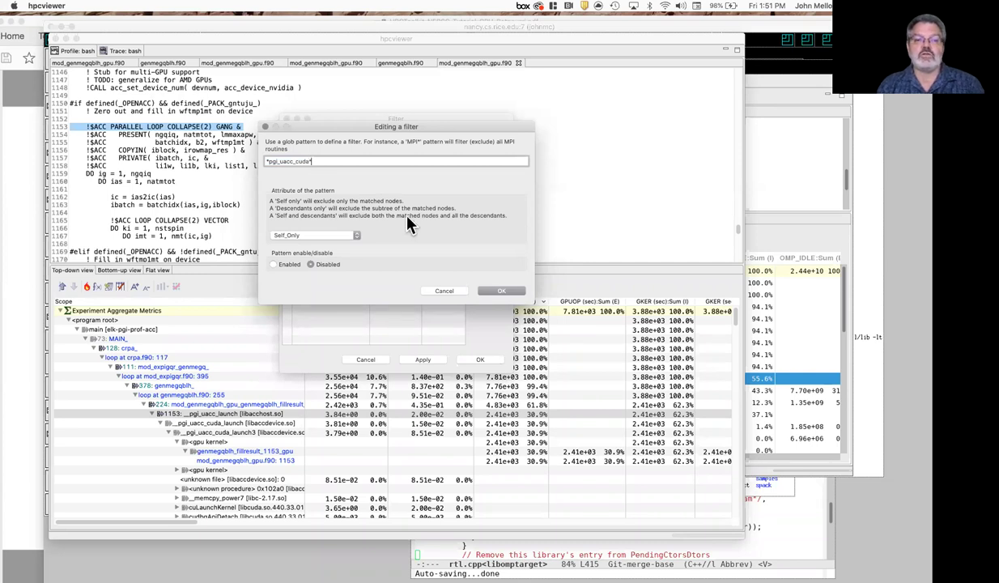
left_click(501, 290)
left_click(484, 362)
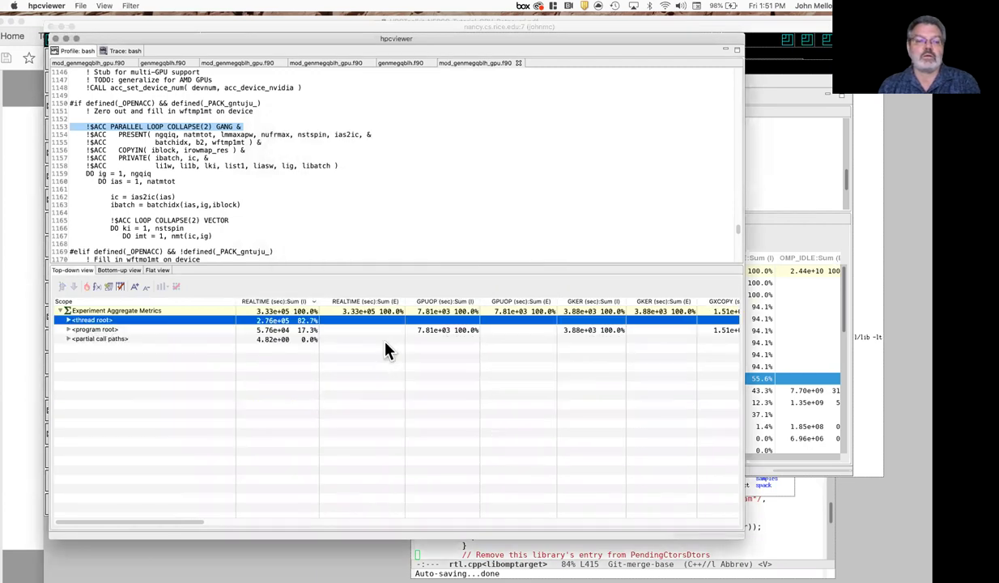
Sort the top-down view by GPUOP (sec):Sum (I) and expand the hot path of <program root>.
left_click(105, 331)
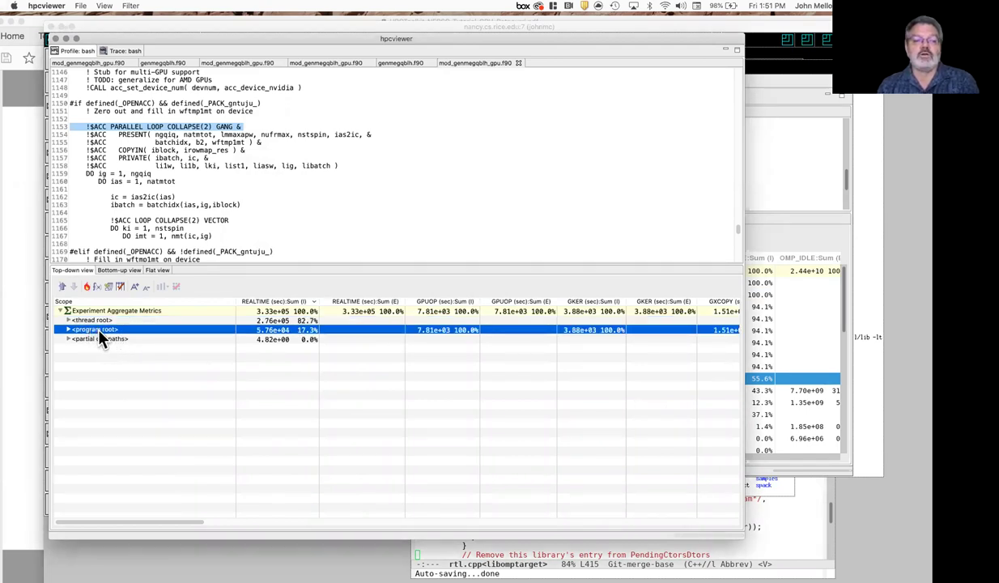
left_click(457, 303)
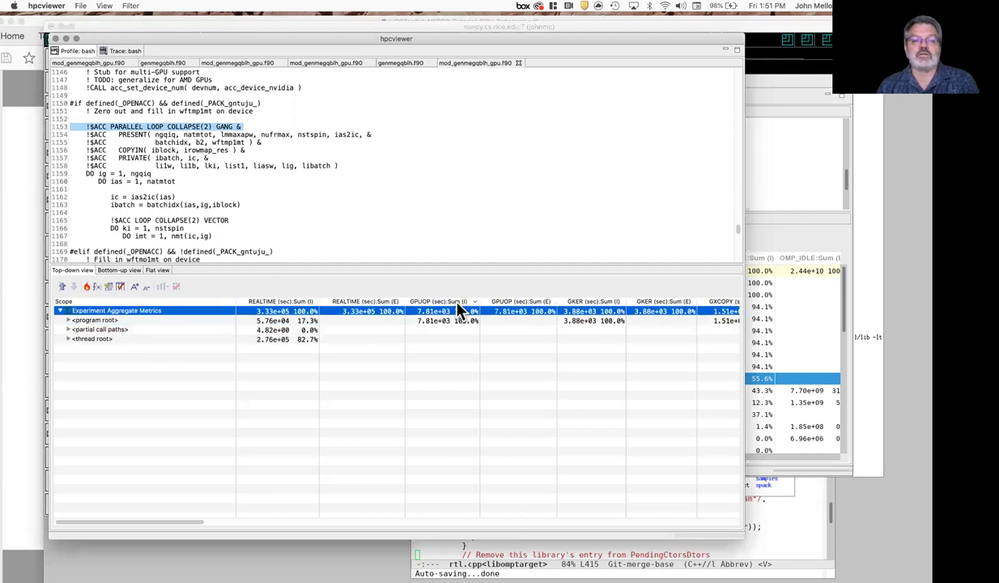
left_click(96, 321)
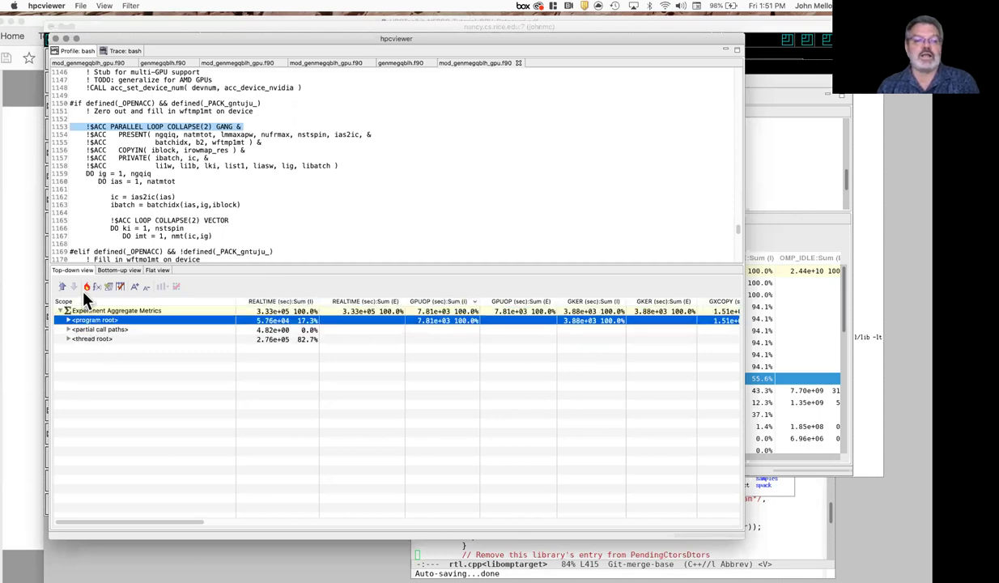
left_click(87, 286)
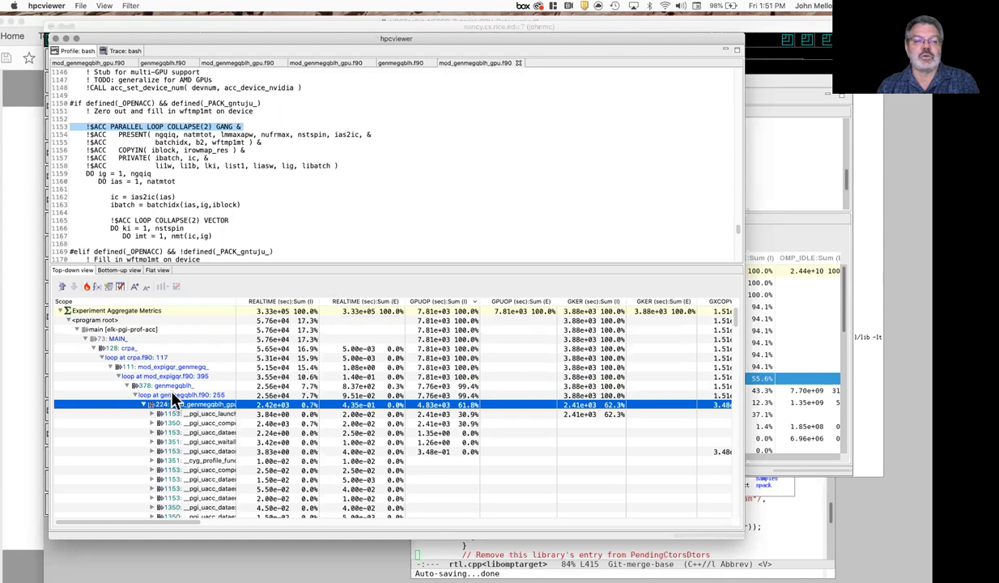
Expand the hot path of the 1153: __pgi_uacc_launch call and widen the Scope column to show the full names.
left_click(167, 414)
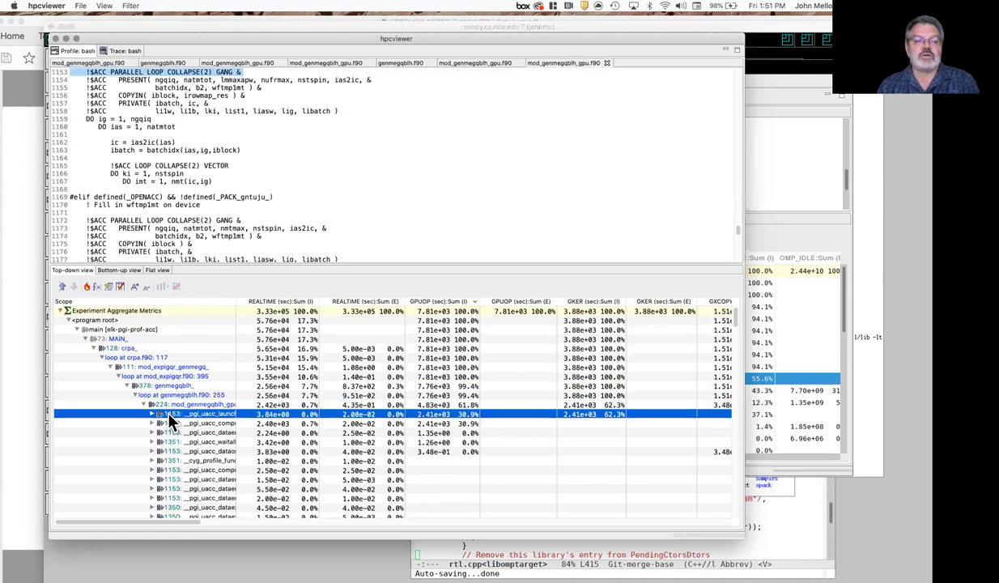
left_click(87, 287)
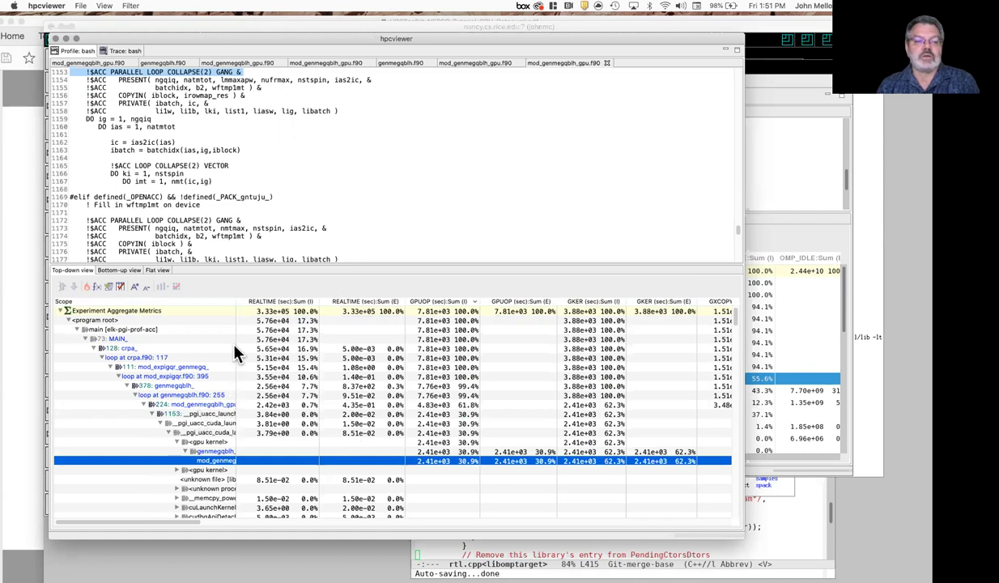
mouse_move(240, 297)
left_mouse_down()
mouse_move(297, 297)
mouse_move(255, 297)
left_mouse_up()
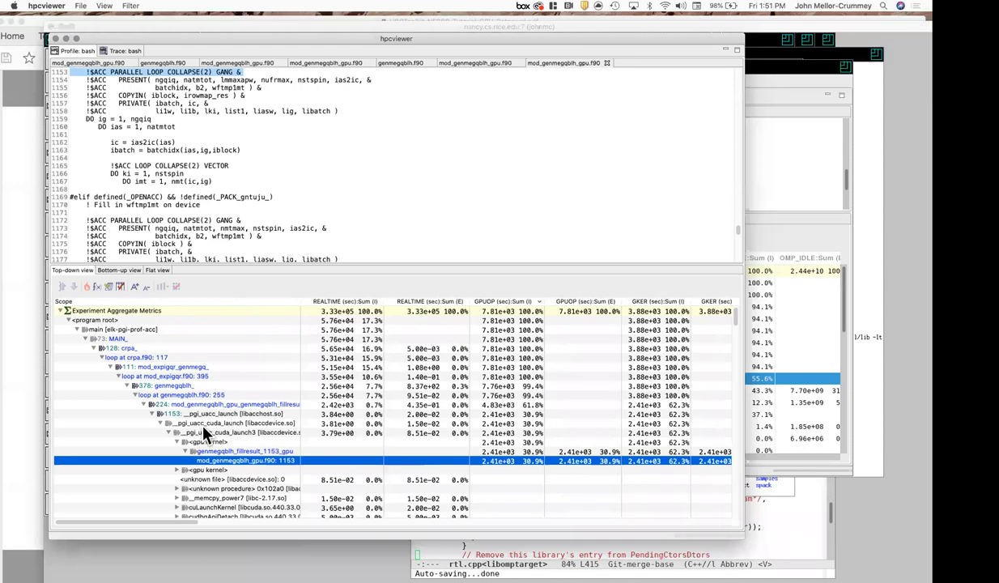
Enable the *pgi_uacc_cuda* CCT node filter and confirm the filter settings.
left_click(128, 10)
left_click(159, 26)
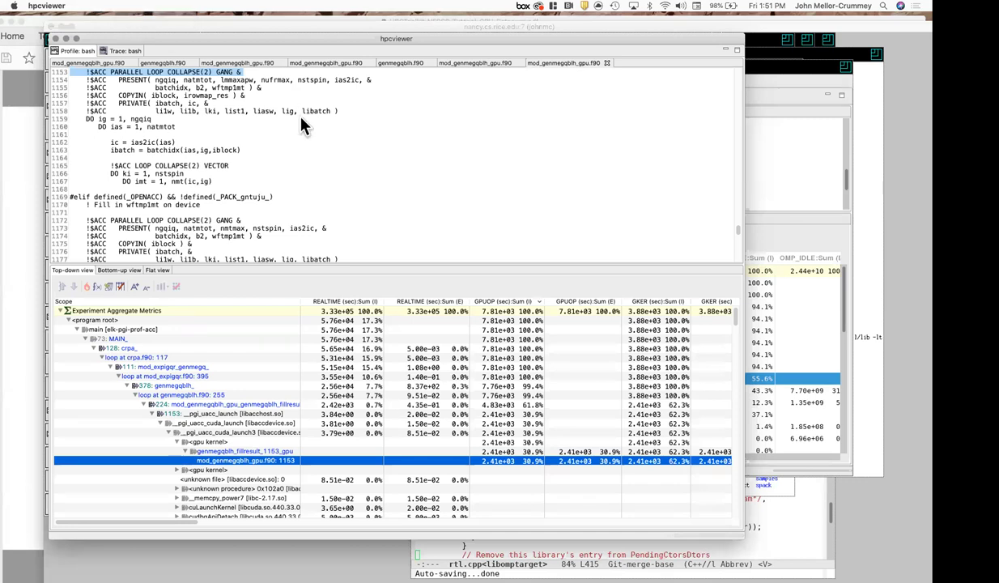
left_click(287, 176)
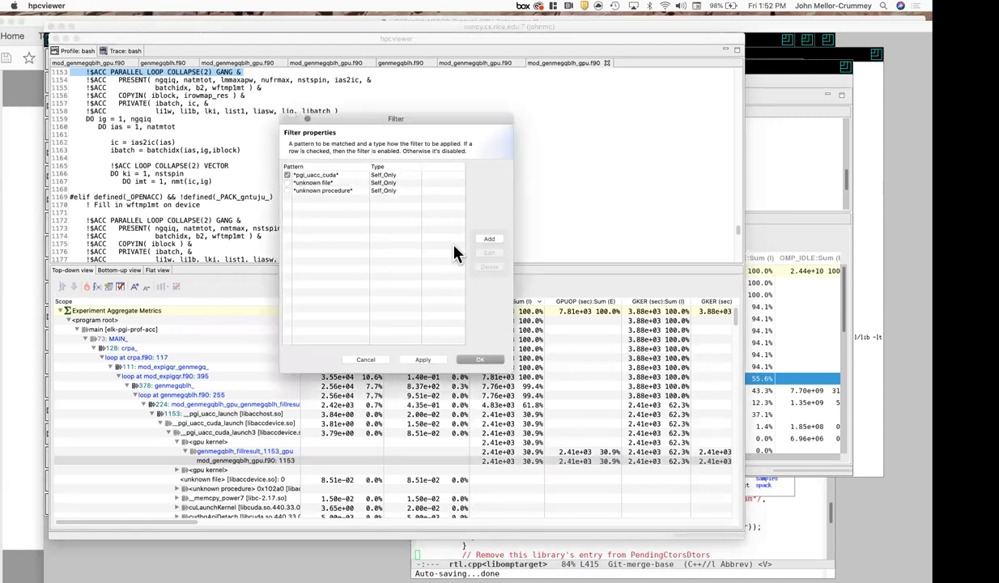
left_click(480, 361)
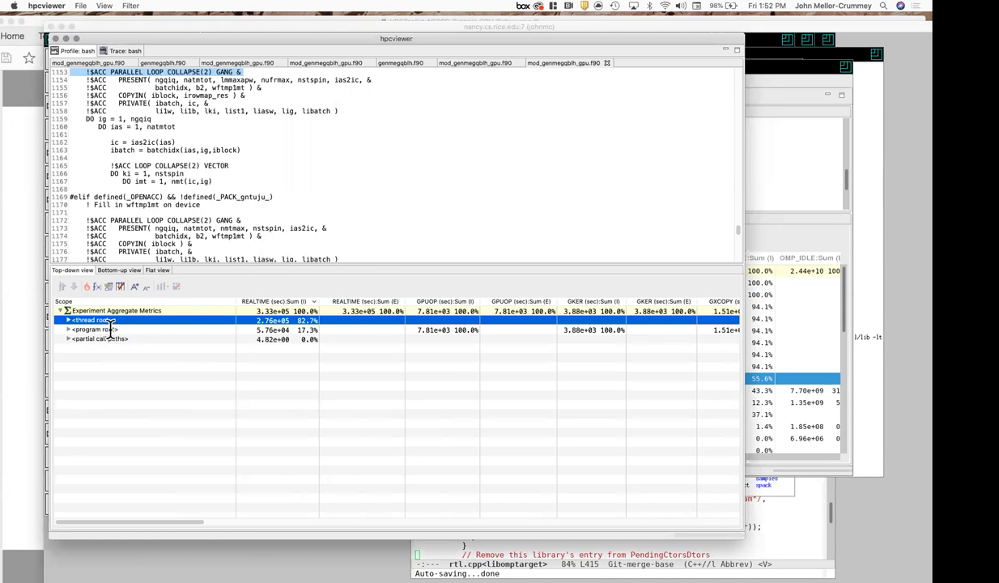
Sort the newly filtered top-down view by GPUOP (sec):Sum (I) and reopen the hot path under <program root>.
left_click(376, 330)
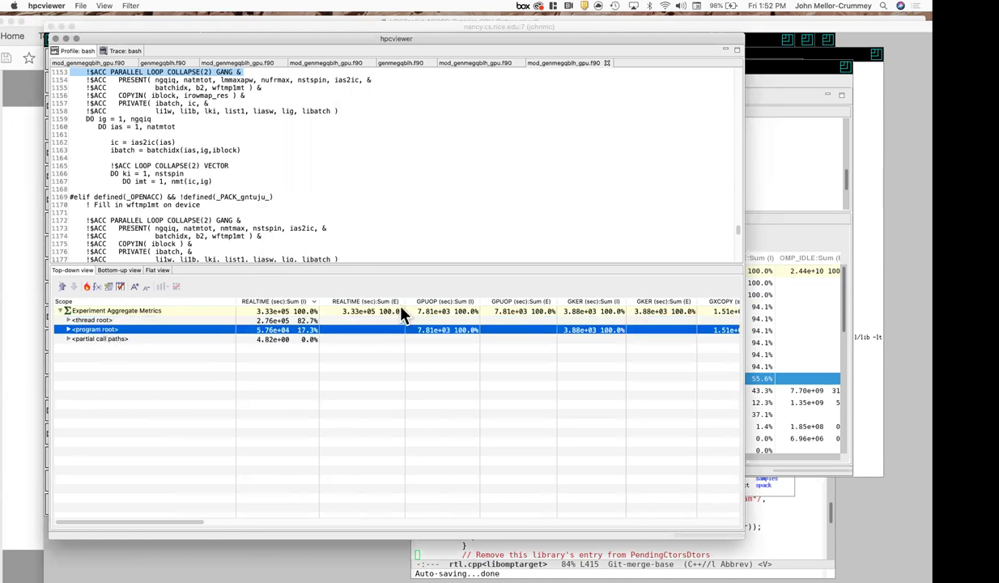
left_click(455, 305)
left_click(96, 321)
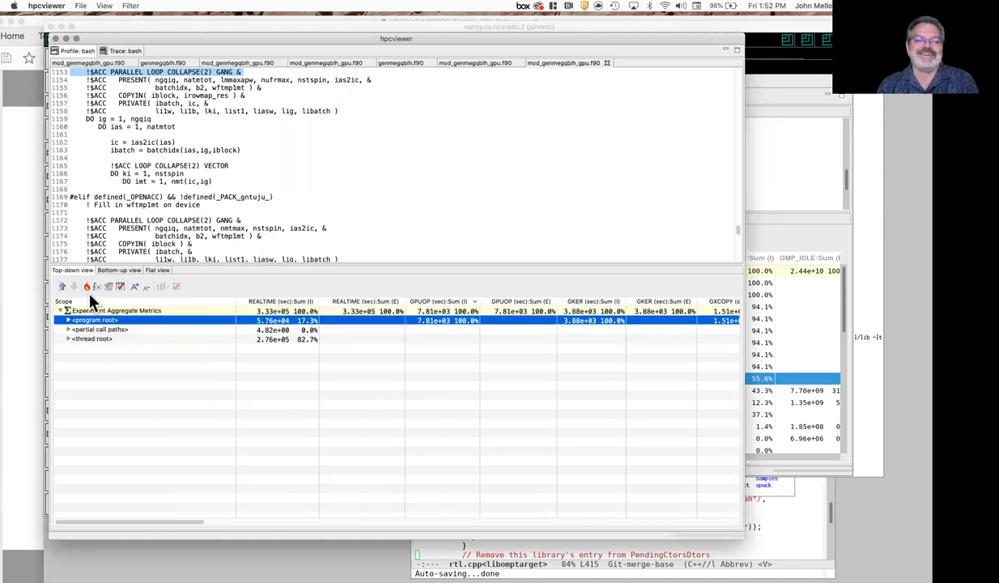
left_click(87, 286)
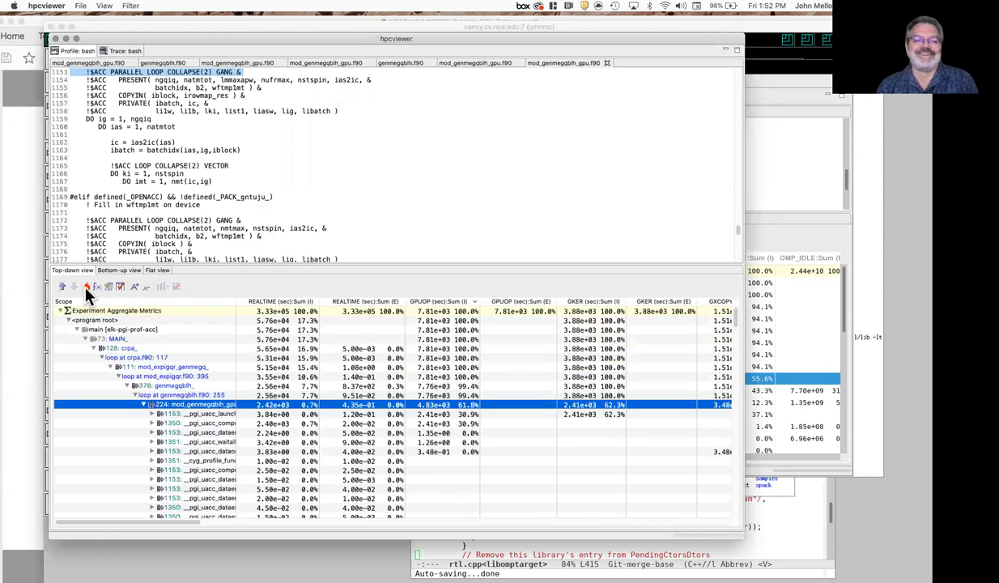
Show the source line of the 1153: __pgi_uacc_launch call and expand it to examine its child nodes.
left_click(171, 413)
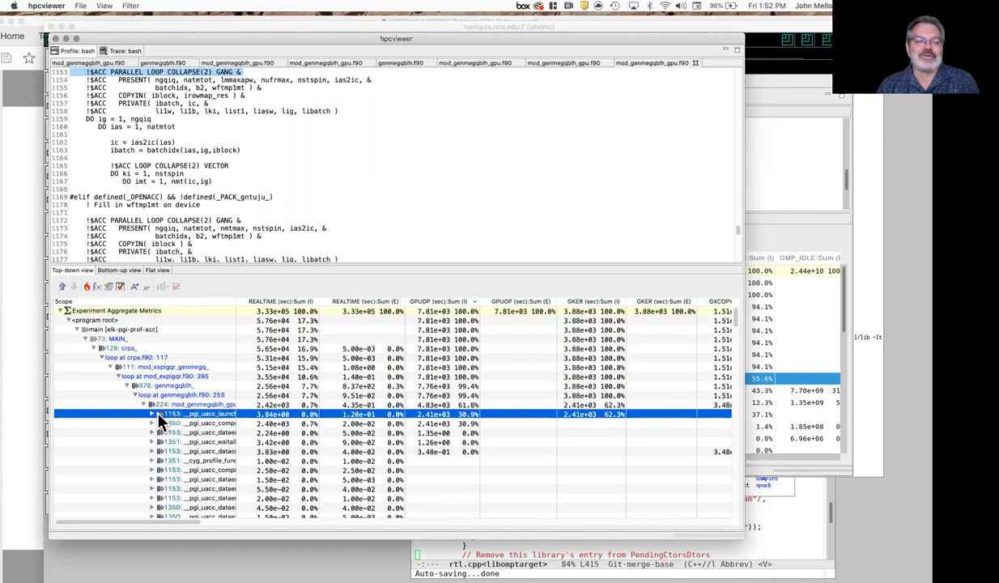
left_click(152, 414)
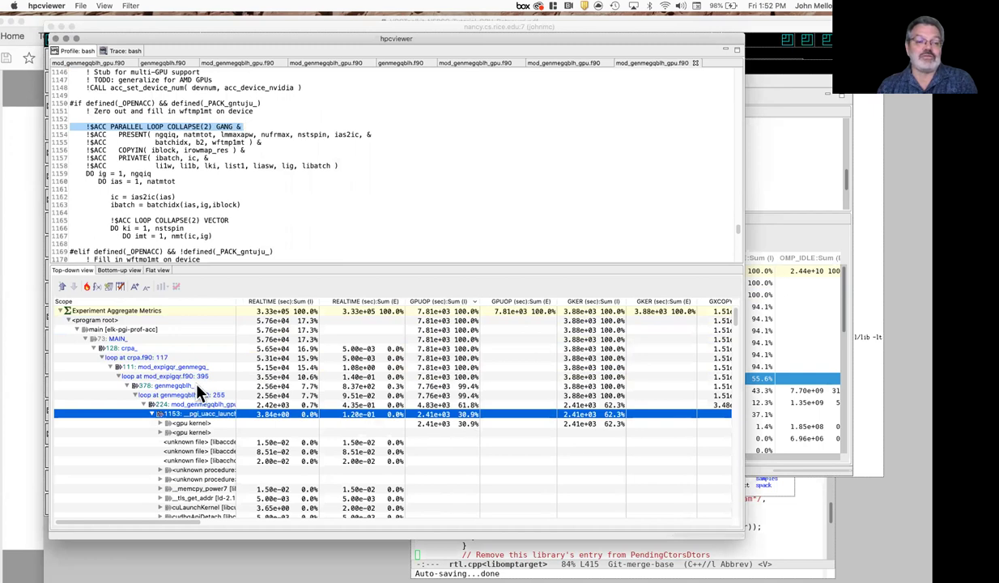
scroll(160, 428, "down", 3)
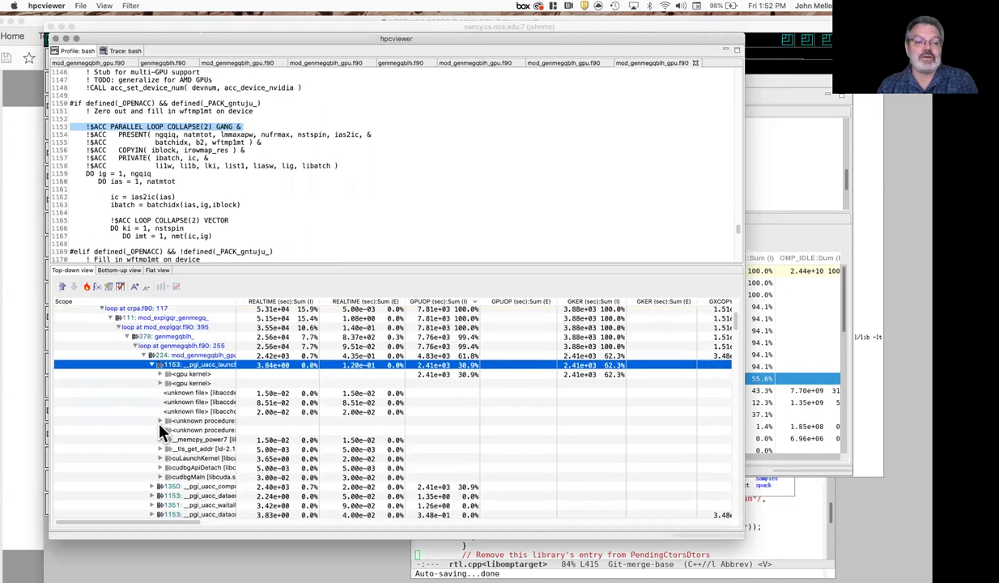
scroll(161, 433, "down", 2)
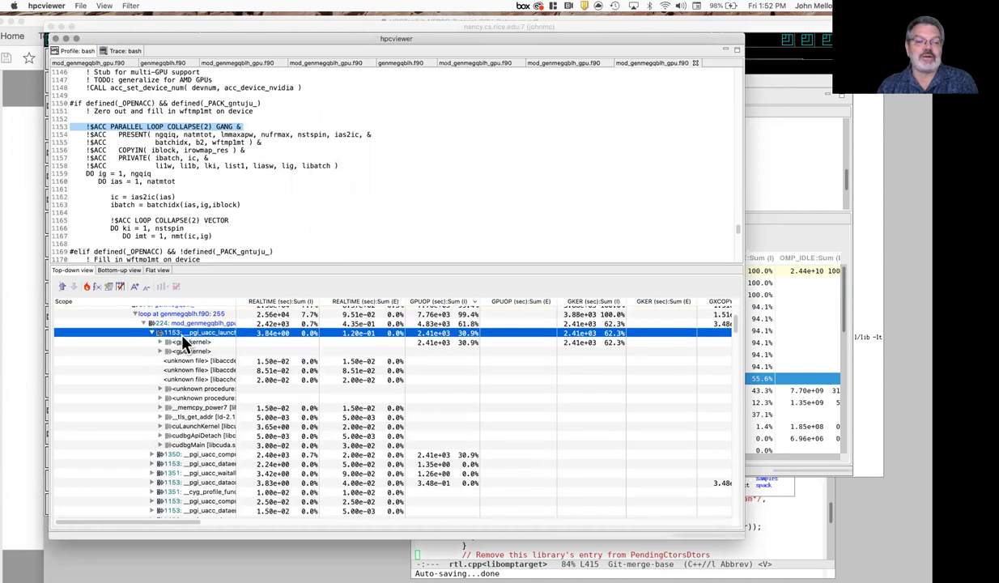
Switch to the bottom-up view and sort it by the exclusive GXCOPY metric.
left_click(127, 271)
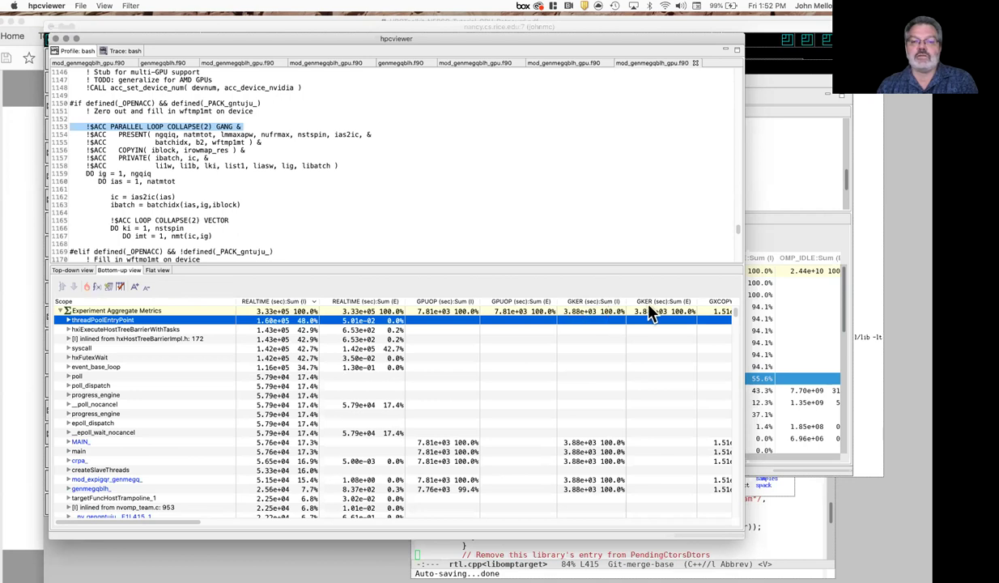
scroll(650, 314, "right", 5)
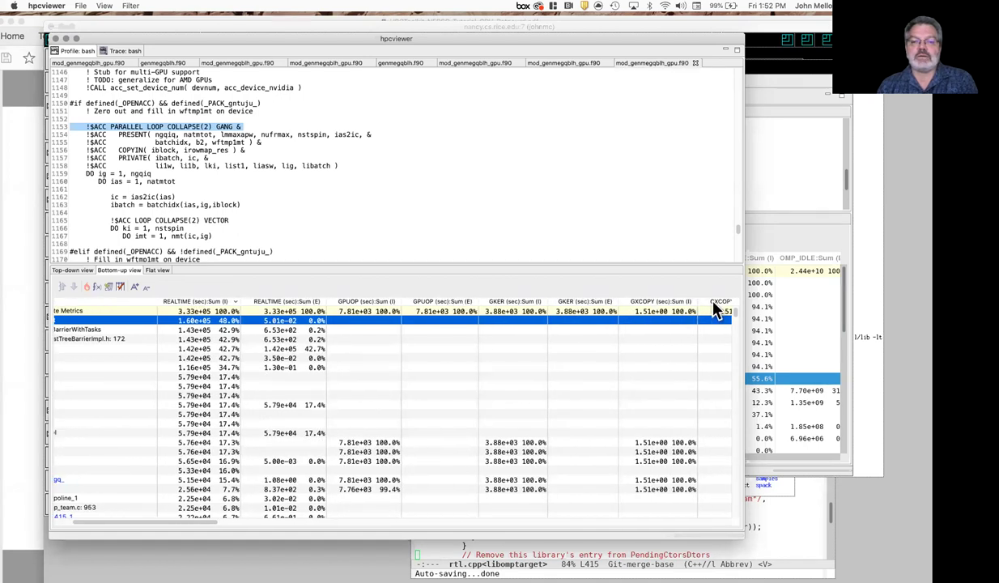
left_click(712, 301)
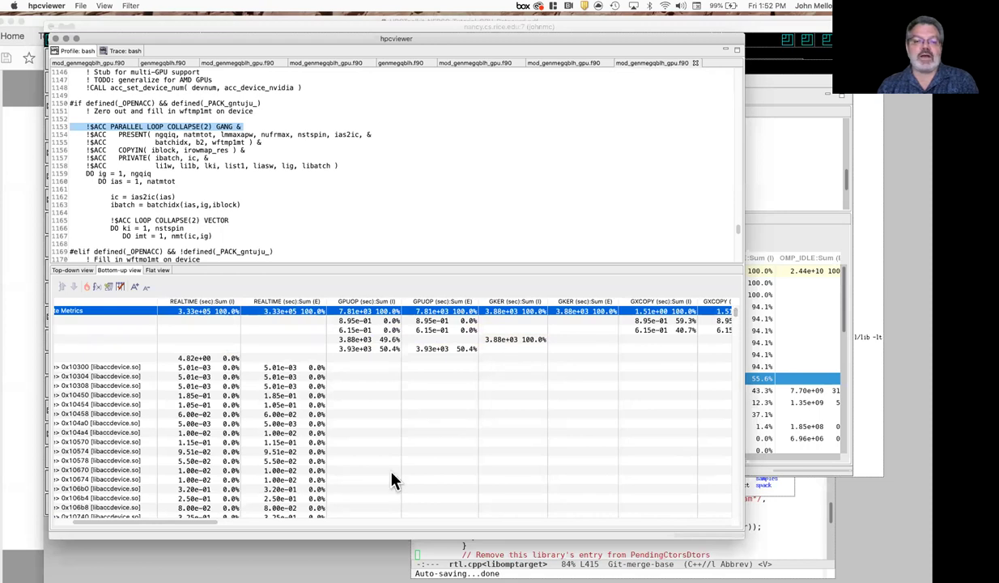
left_click_drag(175, 519, 85, 522)
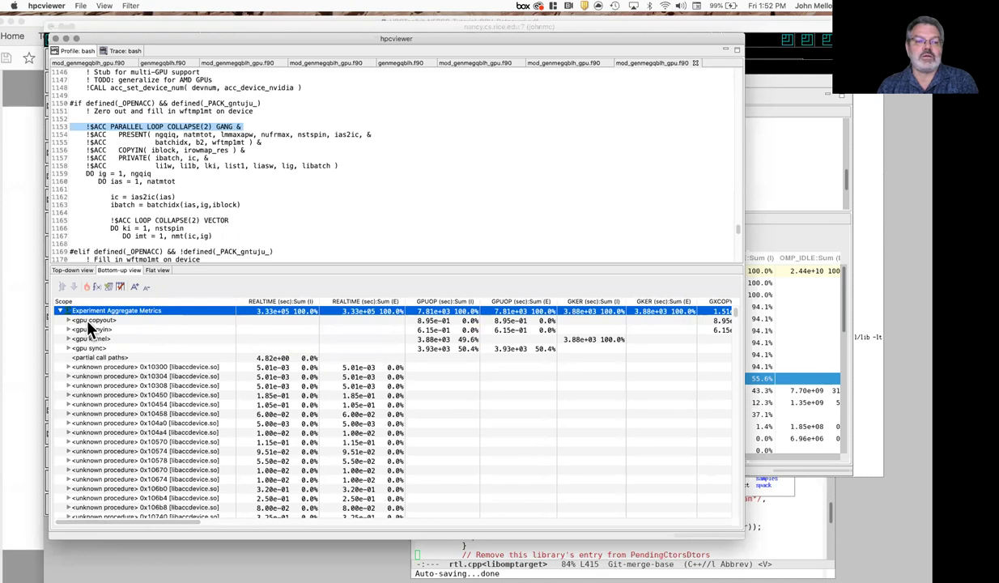
Expand the hot path of <gpu copyout> and show the source of its caller at line 398.
left_click(87, 321)
left_click(87, 287)
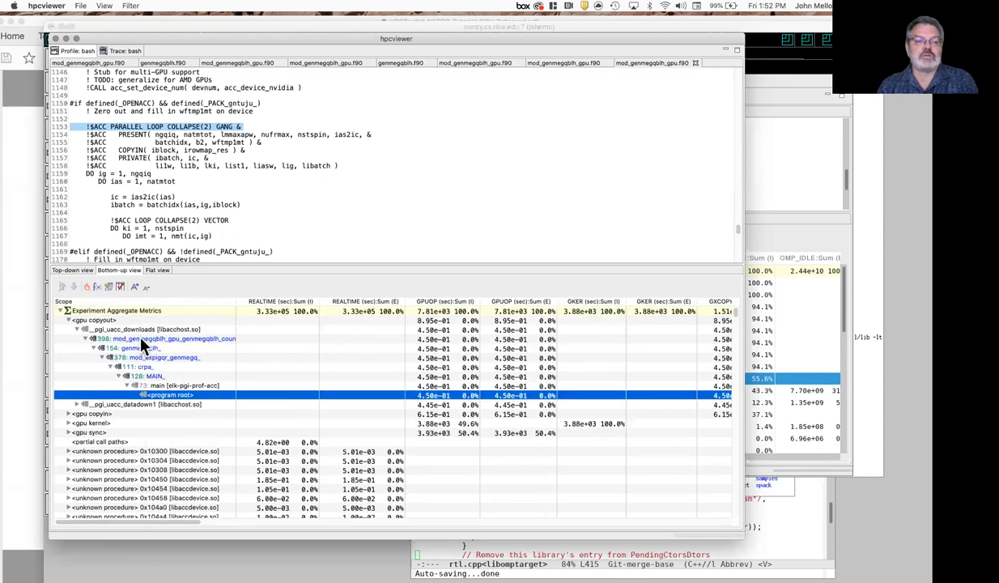
left_click(102, 340)
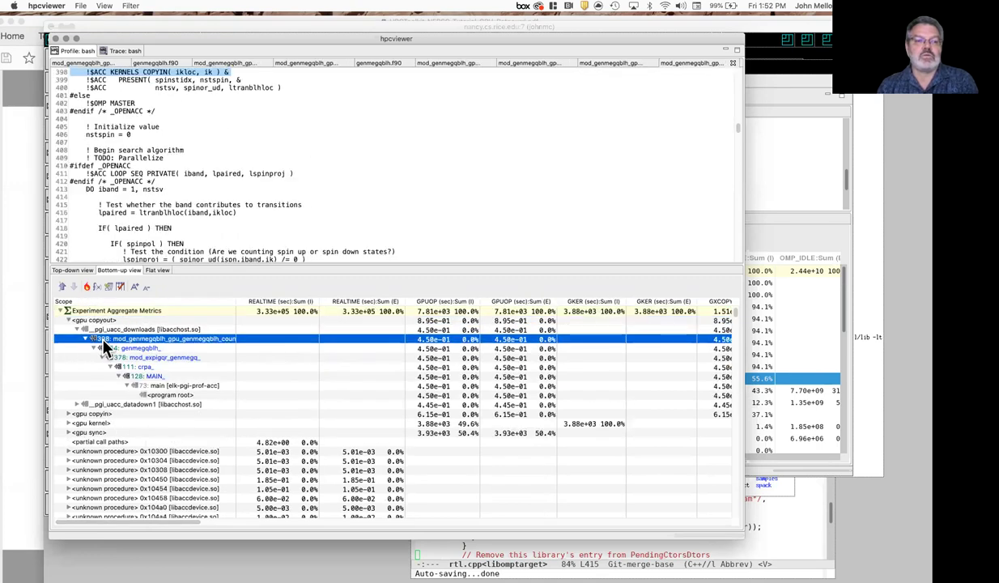
scroll(164, 166, "up", 1)
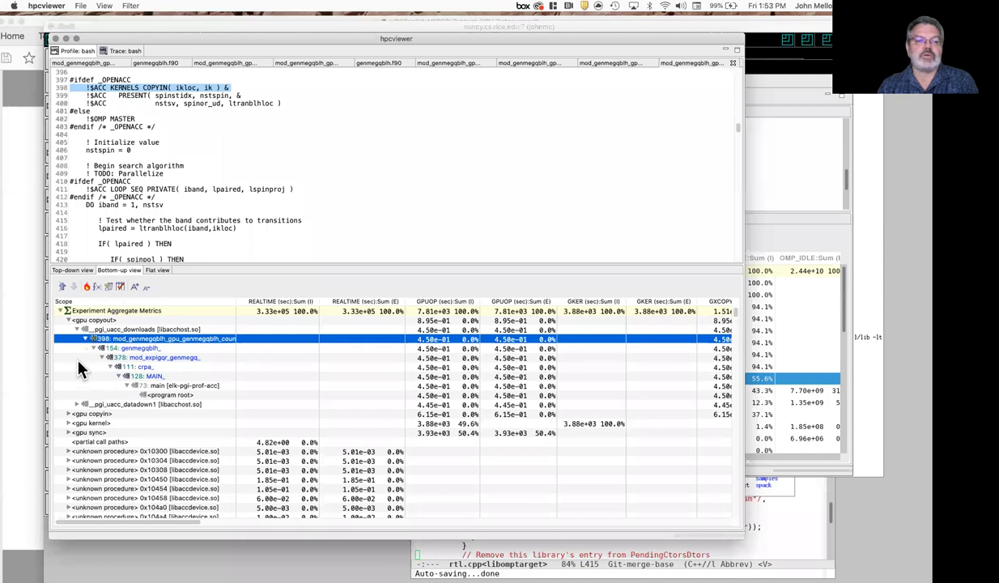
Expand <gpu copyin> and the hot path of __pgi_uacc_dataup1, then examine the source directives of the caller at line 1153.
left_click(68, 414)
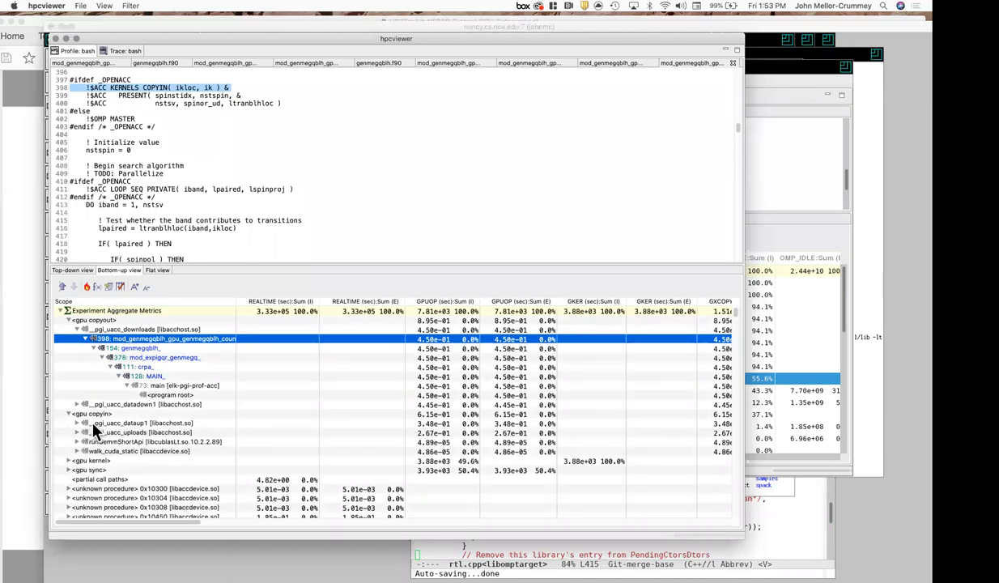
left_click(86, 425)
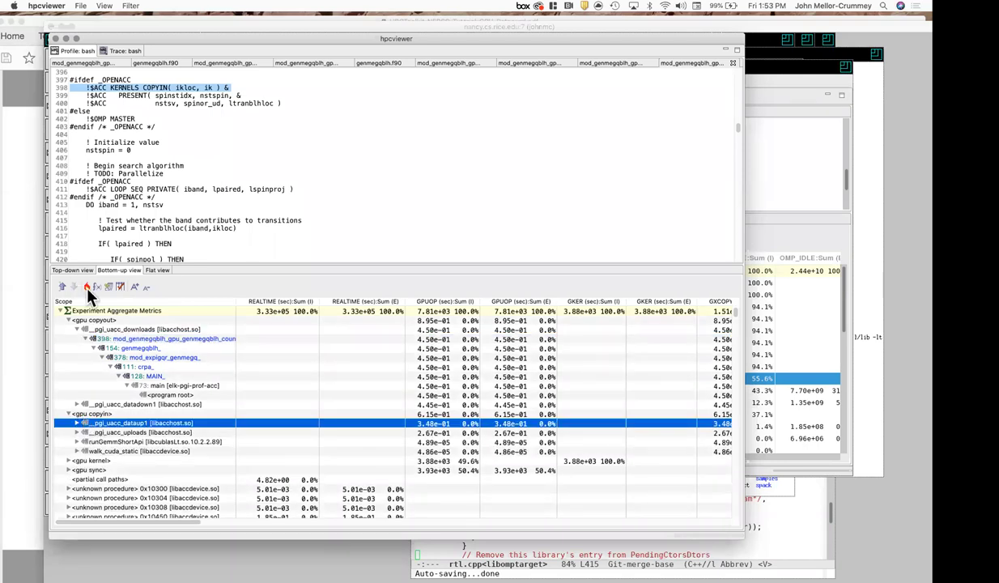
left_click(86, 285)
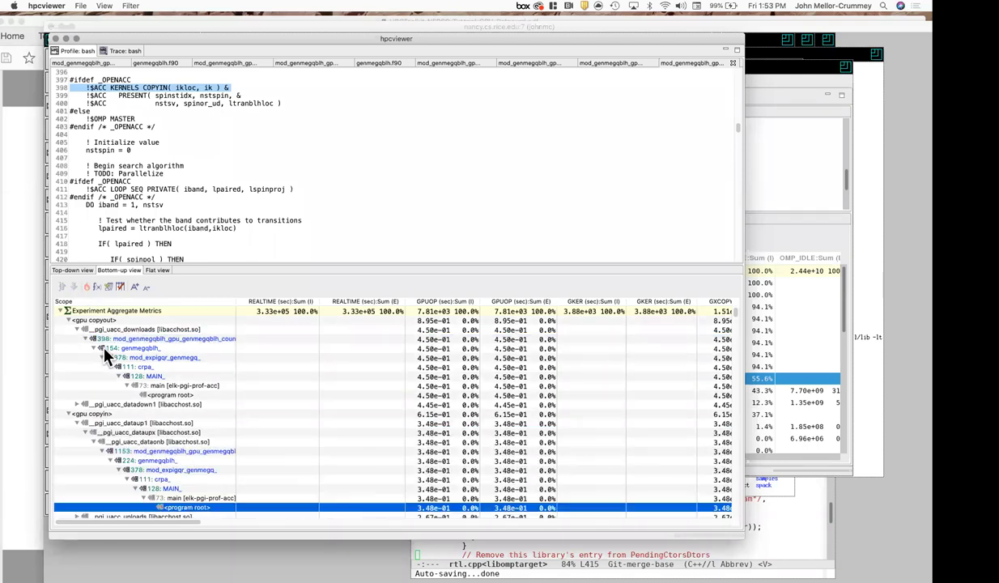
left_click(124, 451)
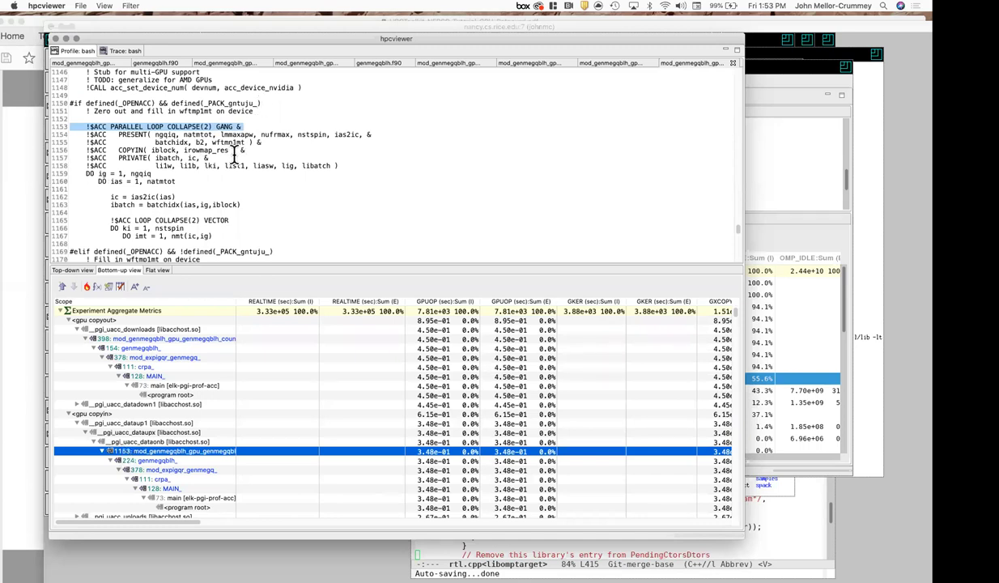
scroll(237, 153, "down", 1)
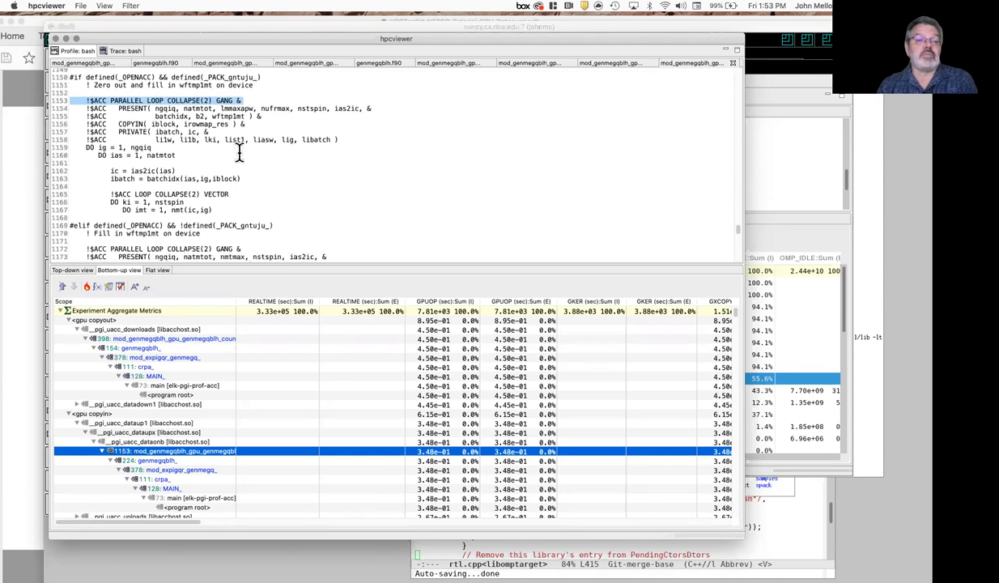
scroll(239, 153, "down", 1)
scroll(239, 154, "up", 2)
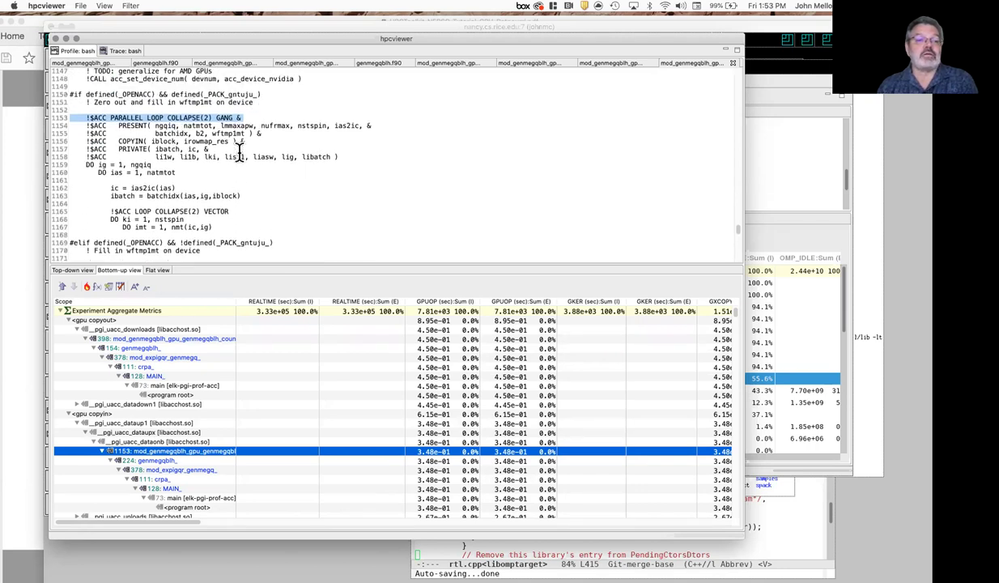
scroll(240, 154, "up", 1)
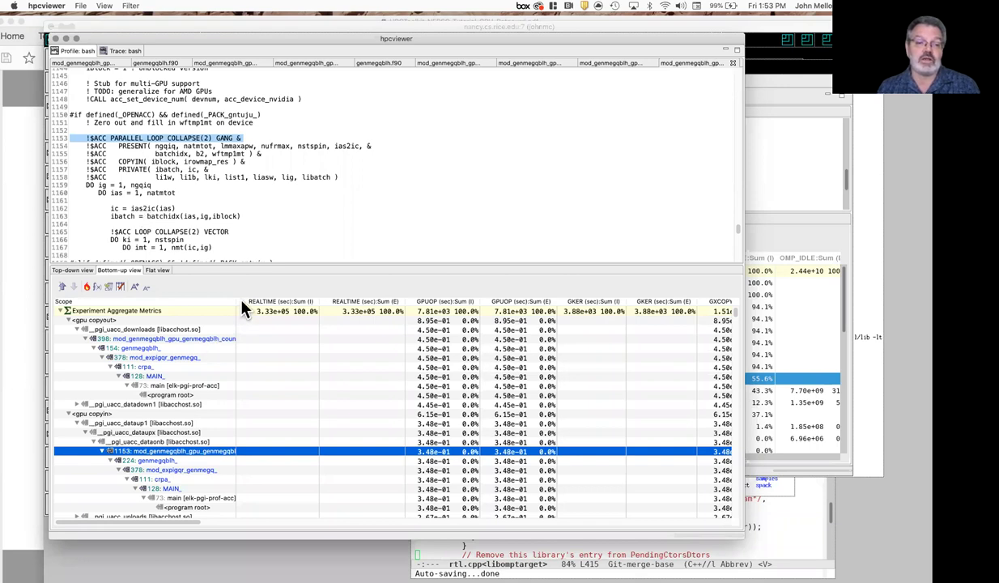
Widen the Scope column in the bottom-up view and collapse the <gpu copyin> node.
left_click_drag(234, 300, 397, 298)
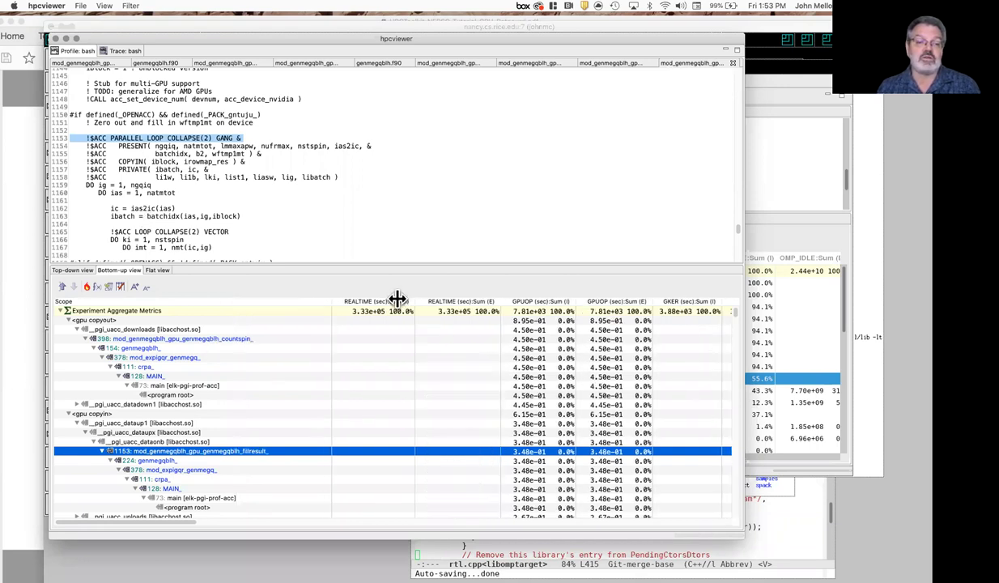
left_click(101, 414)
left_click(109, 320)
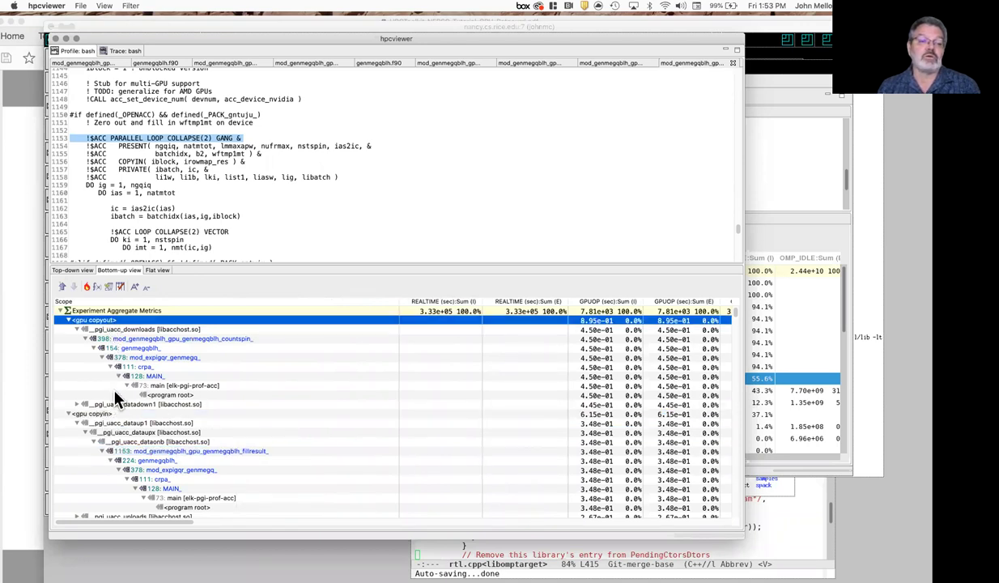
left_click(98, 416)
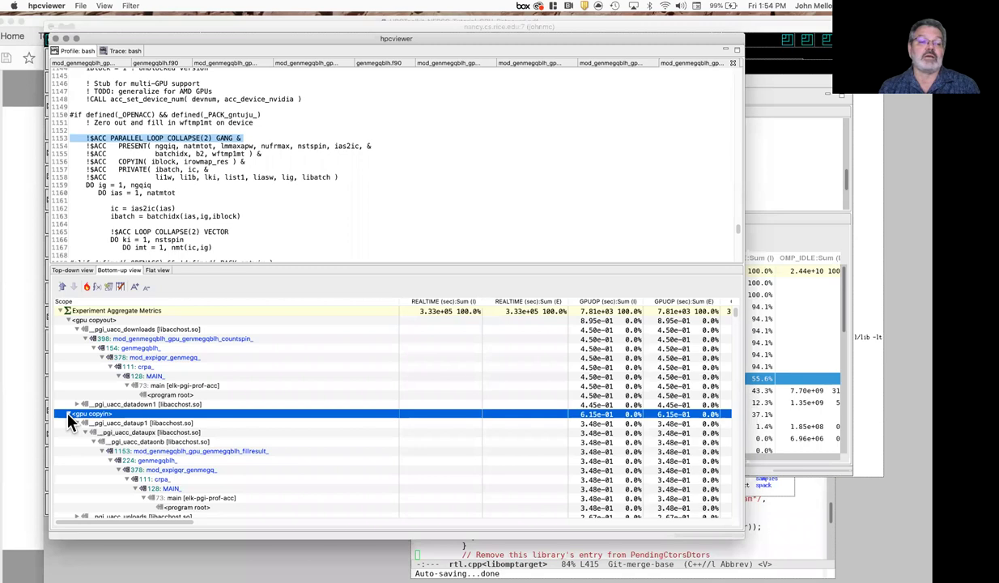
left_click(68, 414)
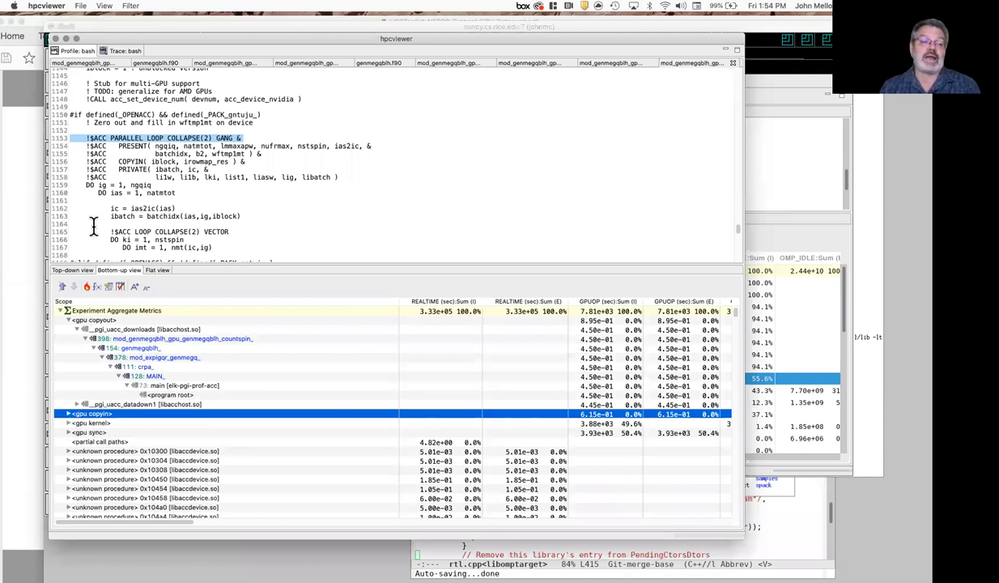
Show the source of the <gpu copyout> caller at line 398, and expand the hot path of <gpu copyin>.
left_click(98, 339)
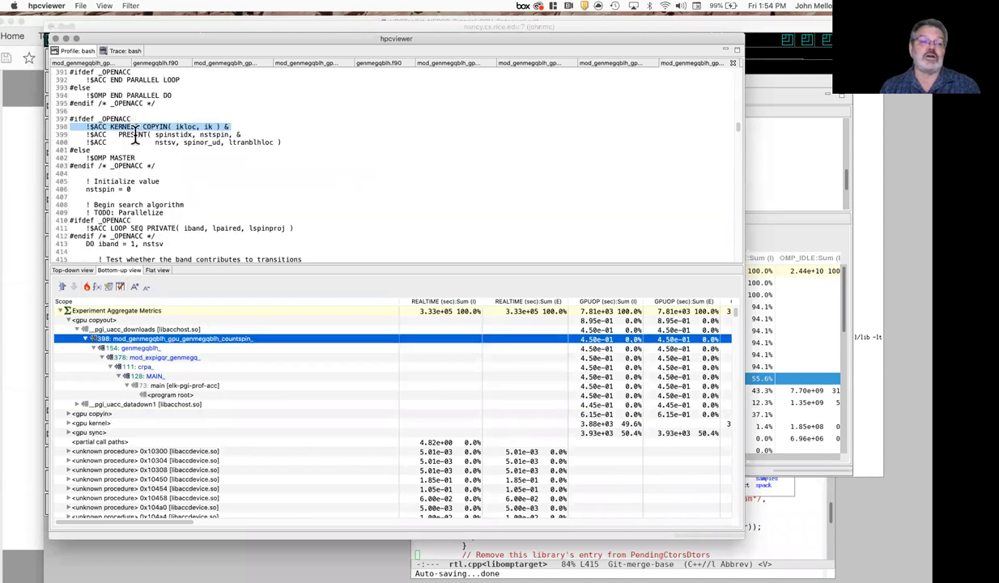
left_click(84, 415)
left_click(86, 288)
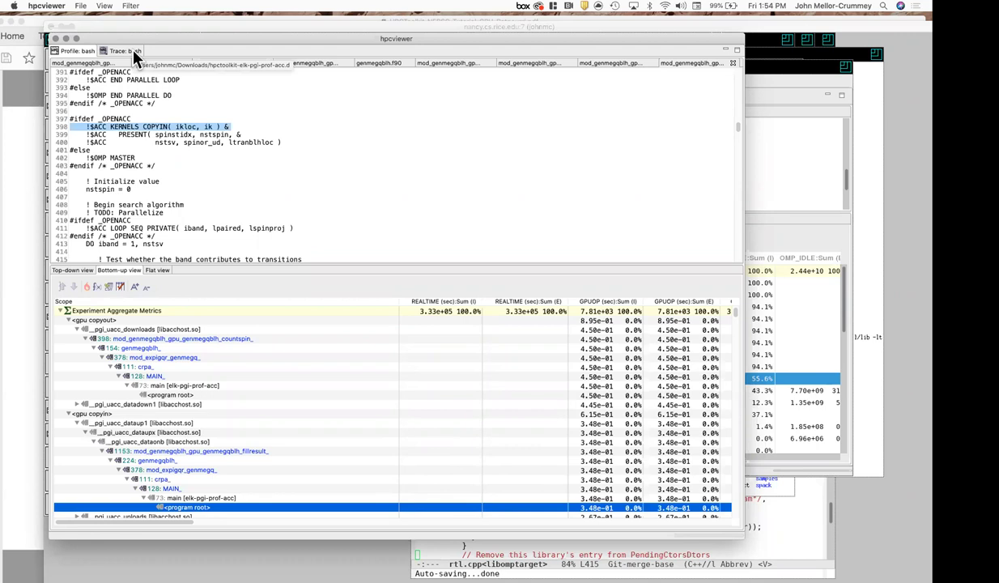
Switch to the top-down view, collapse <program root>, and inspect the entries under <partial call paths>.
left_click(75, 271)
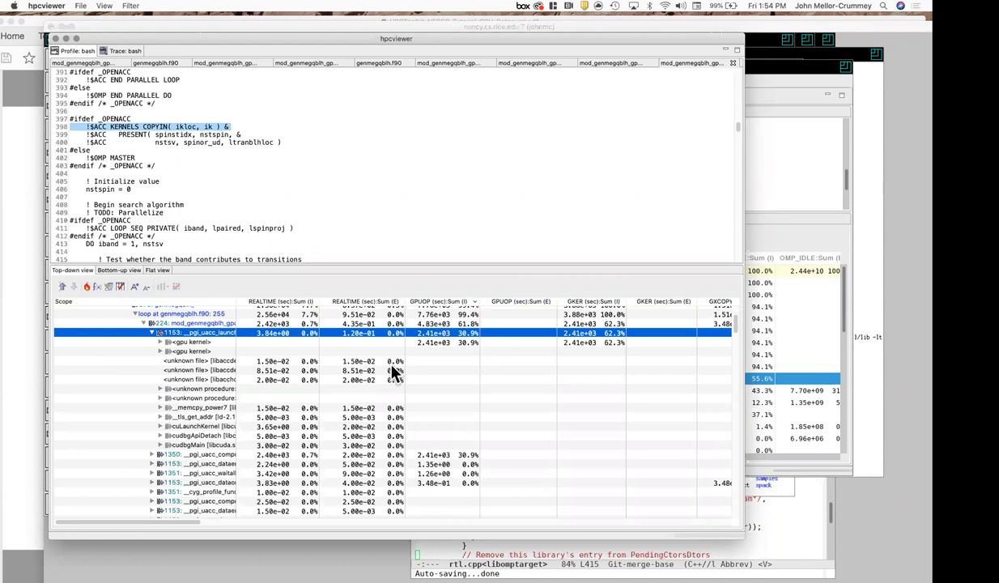
scroll(732, 317, "up", 3)
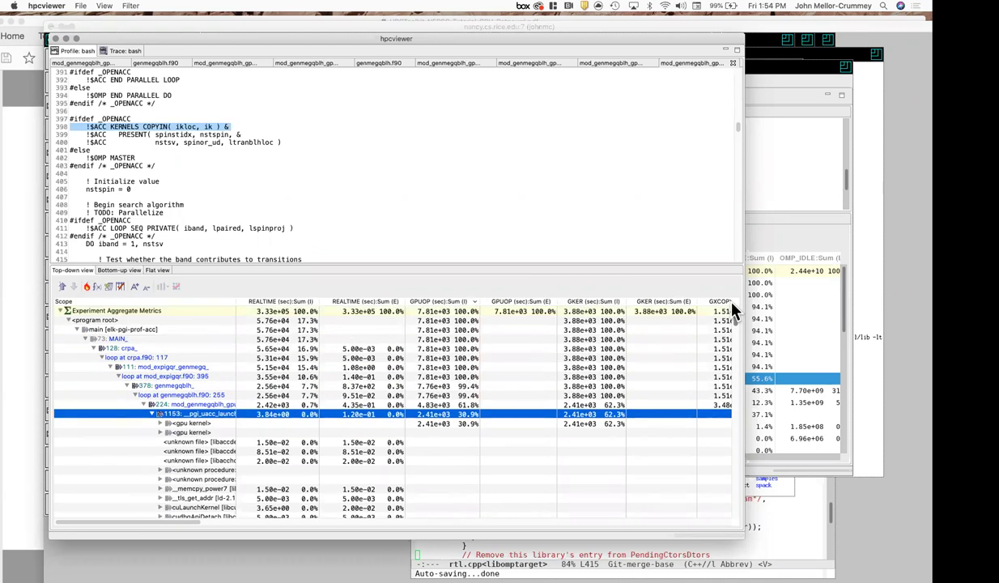
left_click(69, 319)
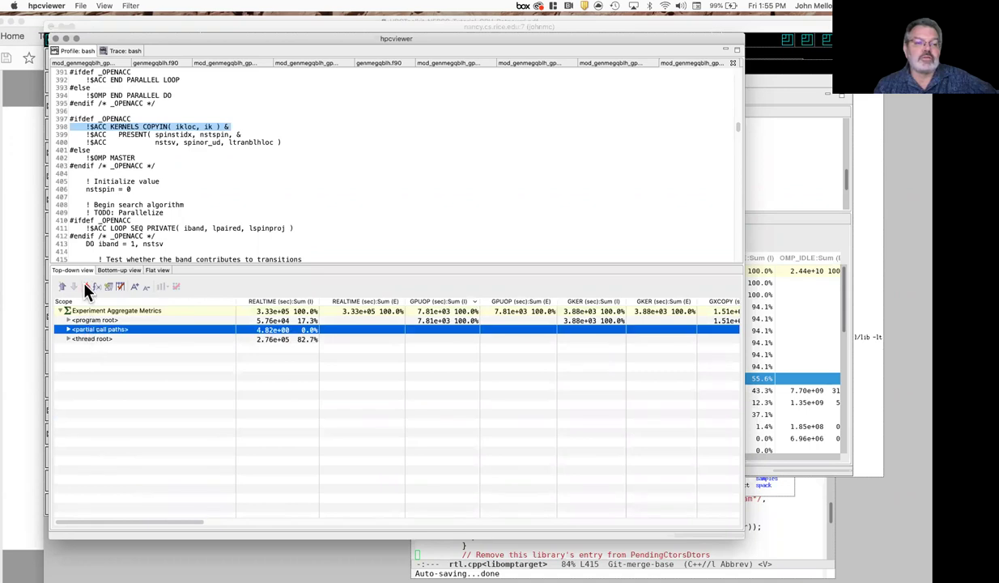
left_click(69, 329)
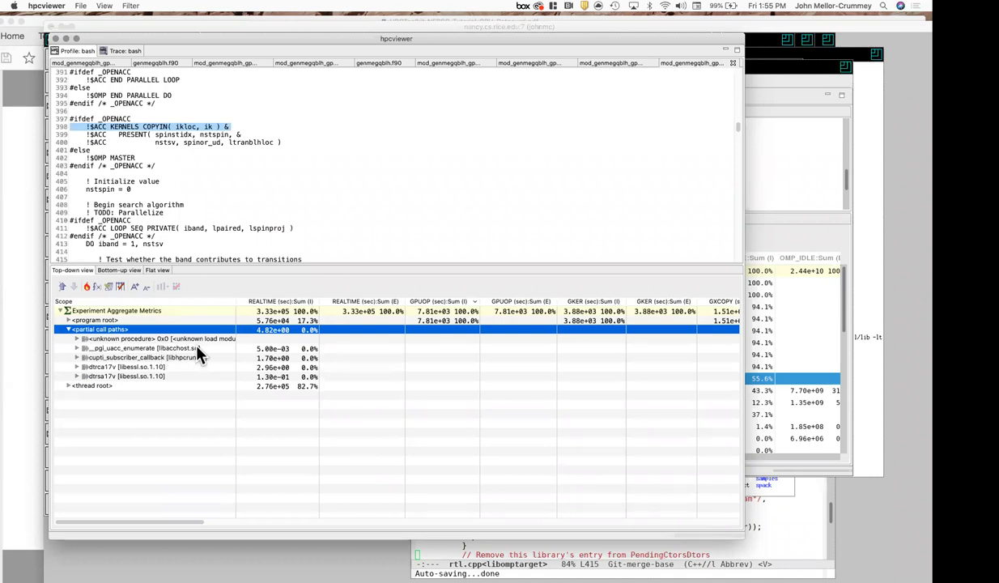
left_click(68, 329)
Expand <thread root> and the hot paths of createSlaveThreads, both progress_engine entries and threadPoolEntryPoint, and collapse <thread root> after examining them.
left_click(100, 340)
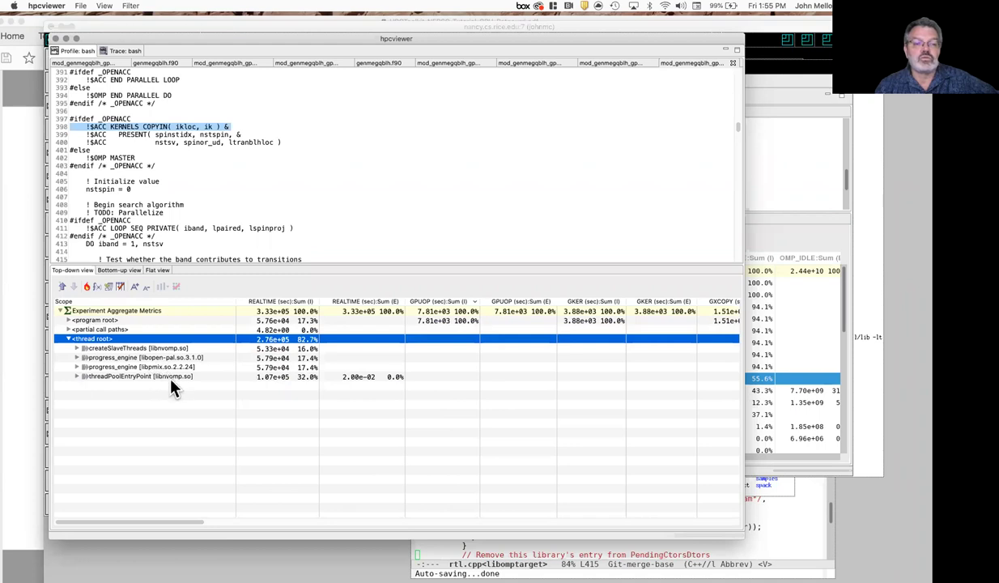
left_click(111, 349)
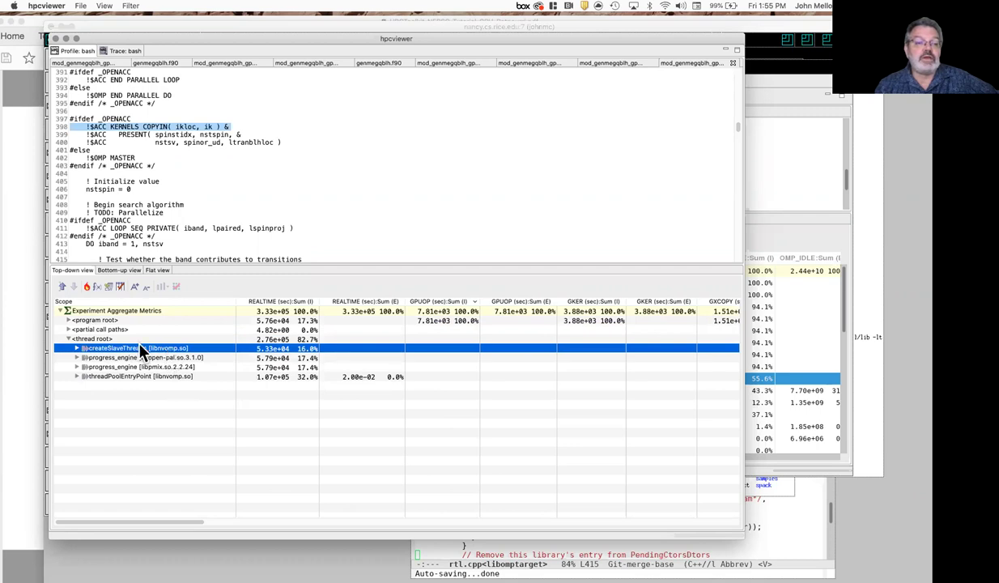
left_click(103, 311)
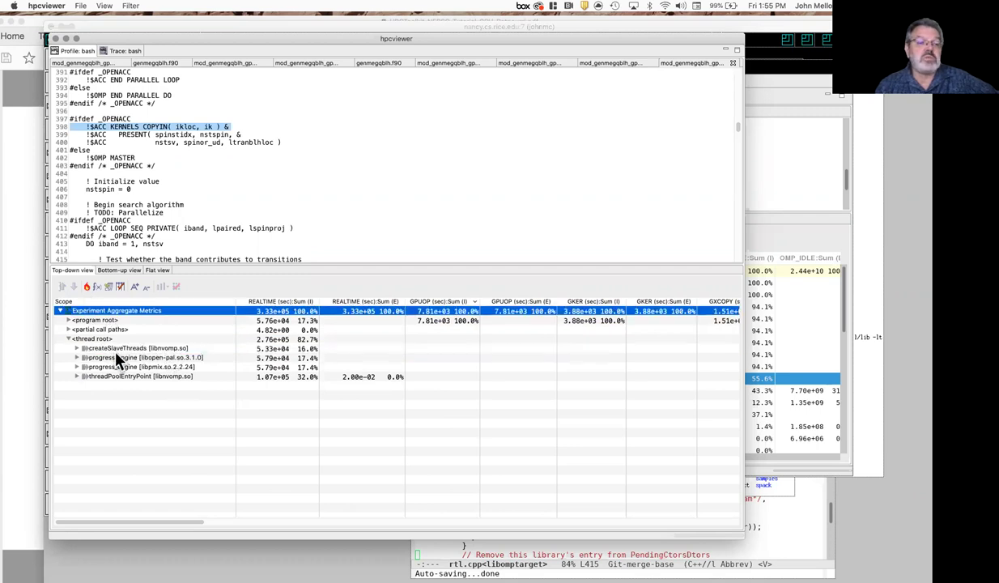
left_click(111, 349)
left_click(87, 287)
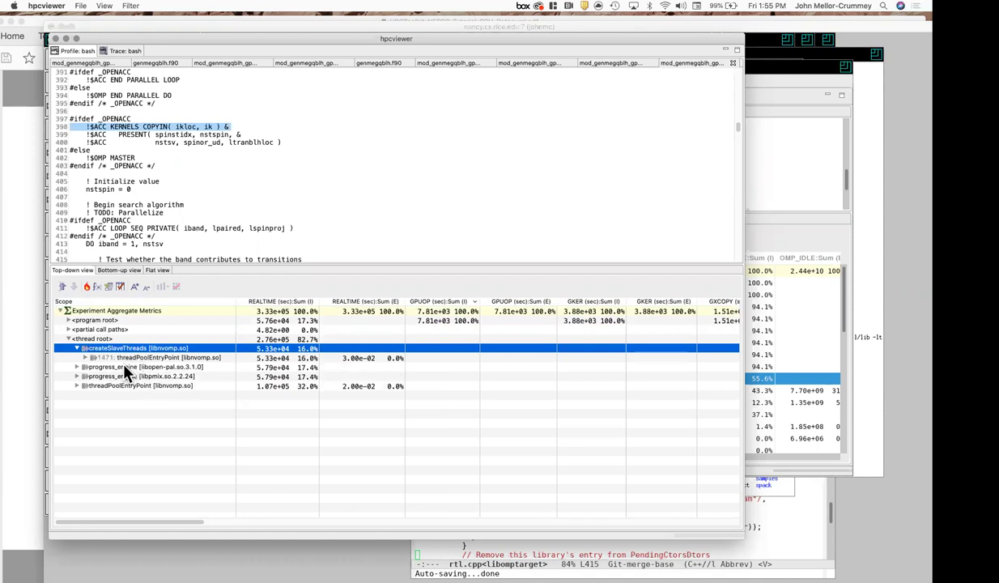
left_click(121, 368)
left_click(88, 287)
left_click(108, 386)
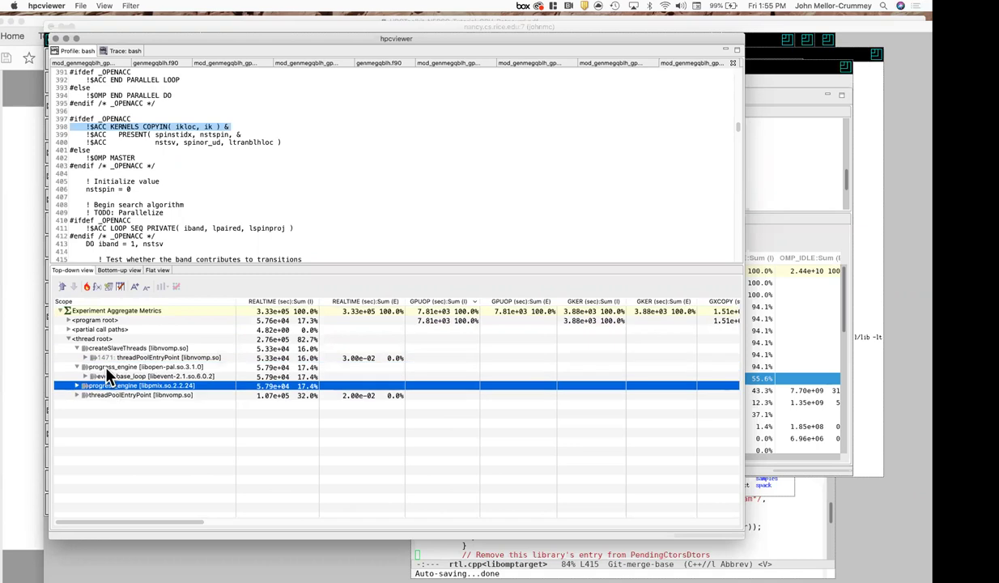
left_click(86, 289)
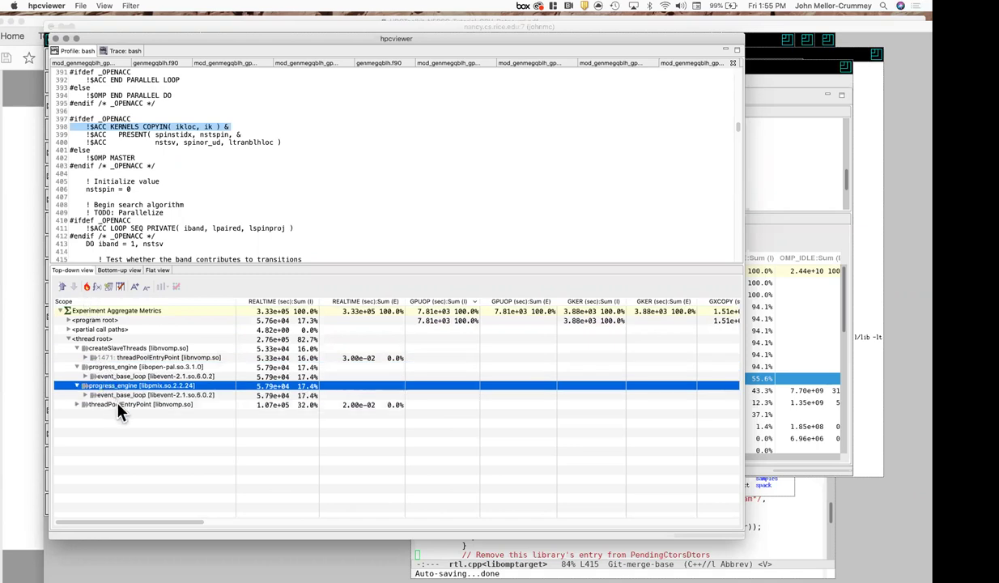
left_click(117, 405)
left_click(87, 288)
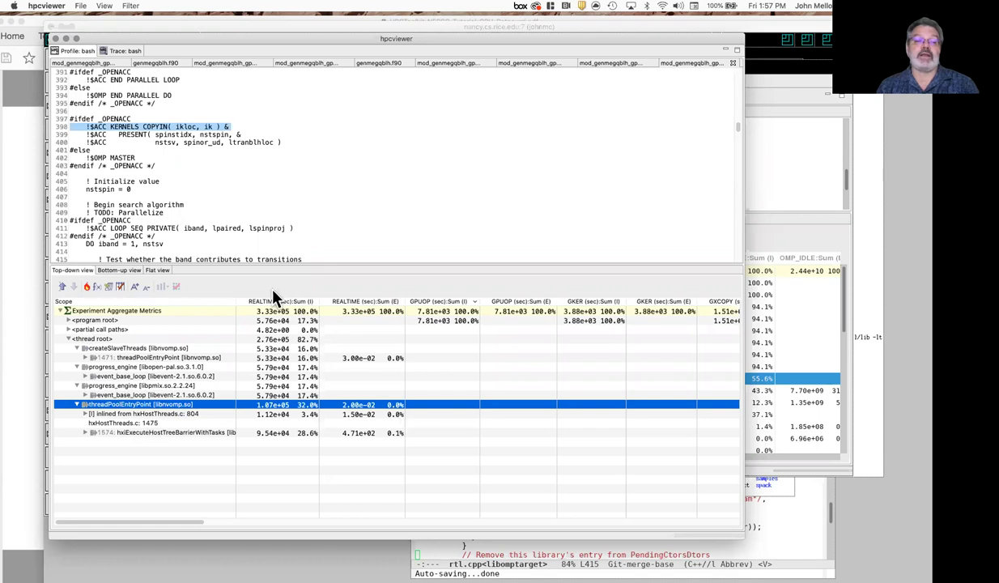
left_click(69, 339)
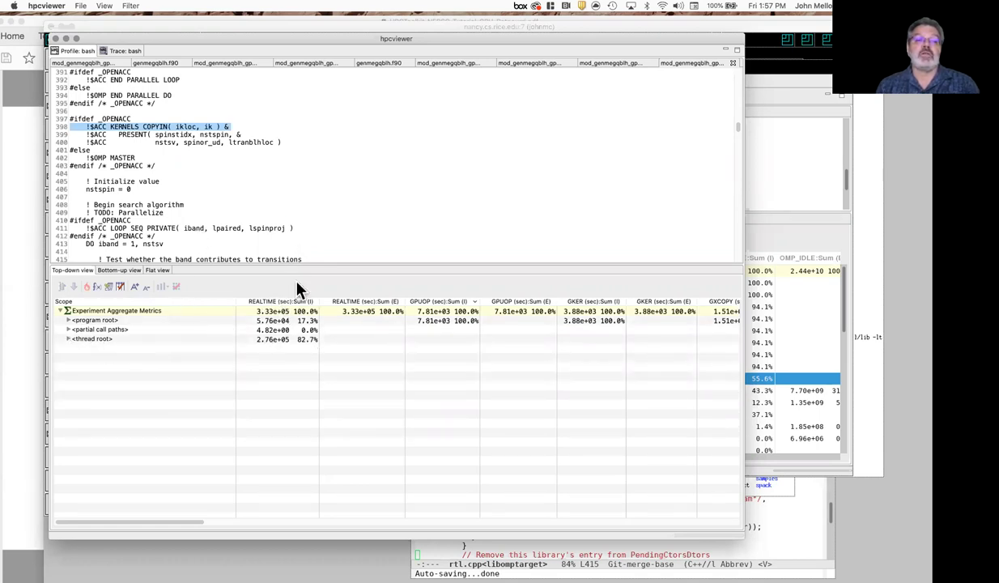
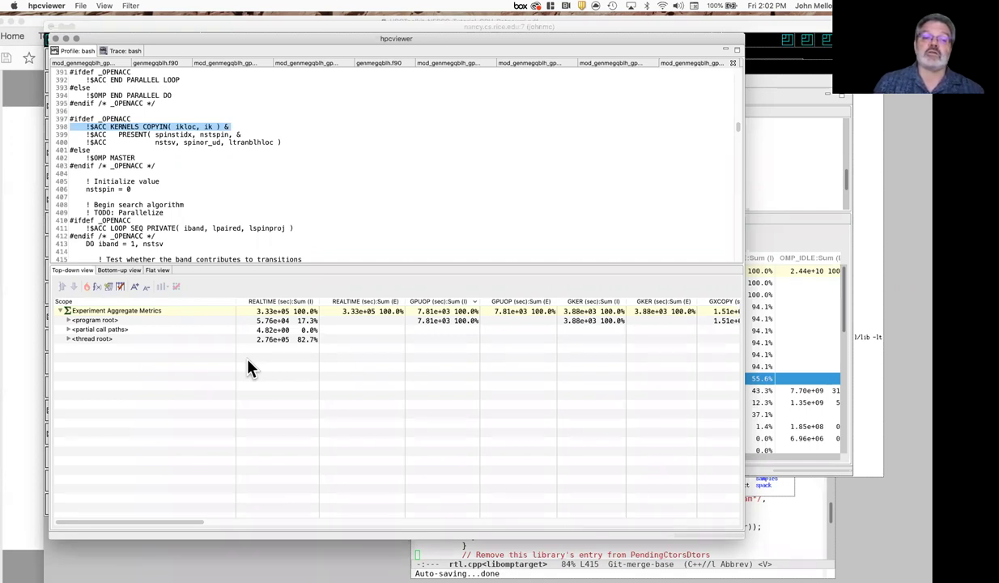
Switch to the trace and review its procedure-color mapping, including the form for adding a procedure pattern, without adding one.
left_click(130, 6)
mouse_move(105, 8)
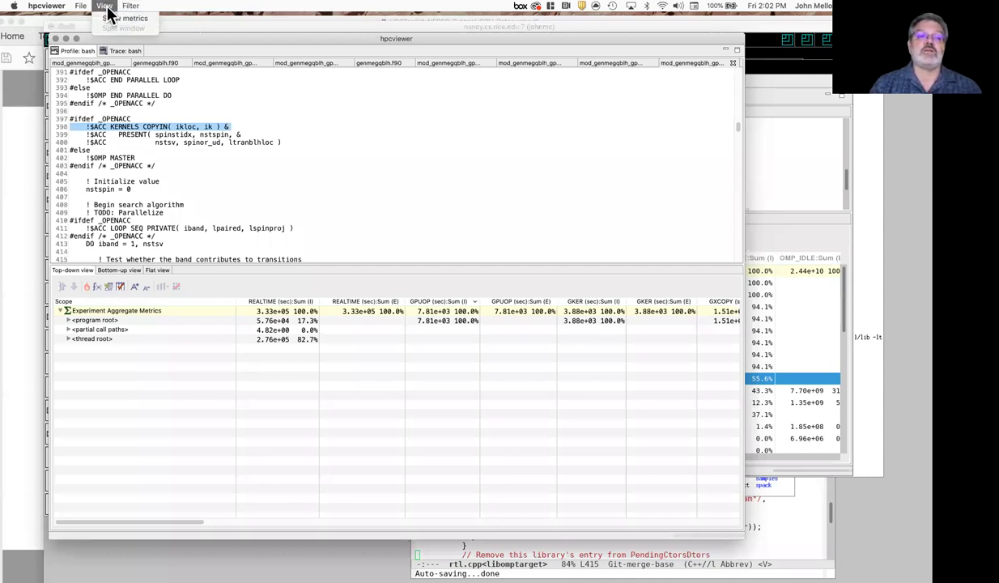
left_click(157, 93)
left_click(130, 51)
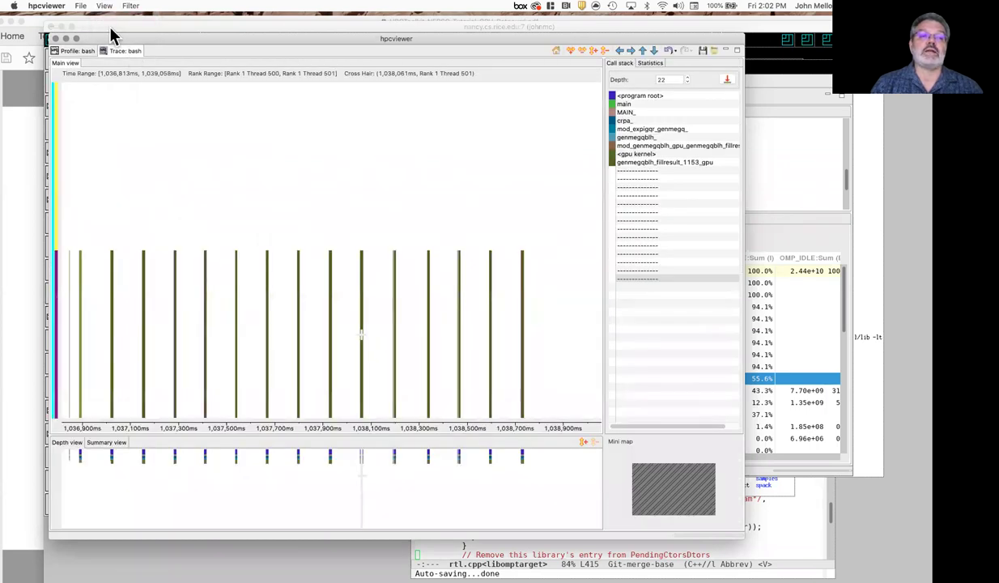
left_click(103, 12)
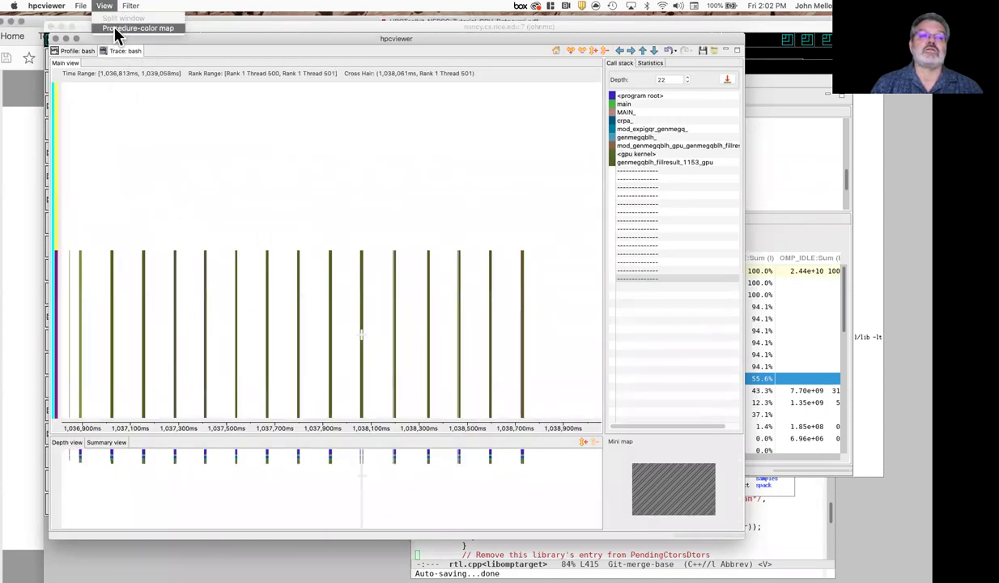
left_click(110, 26)
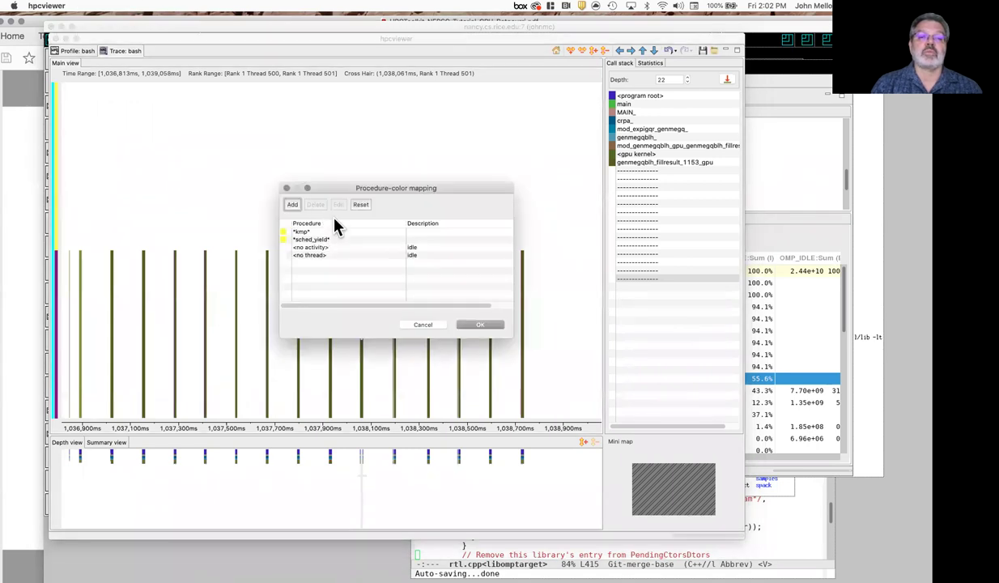
left_click(293, 207)
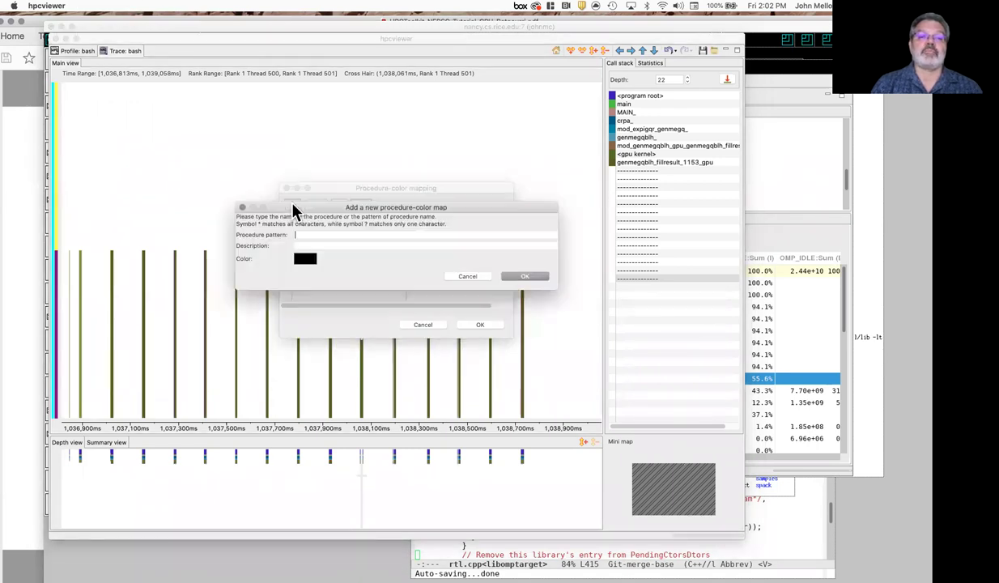
left_click(341, 235)
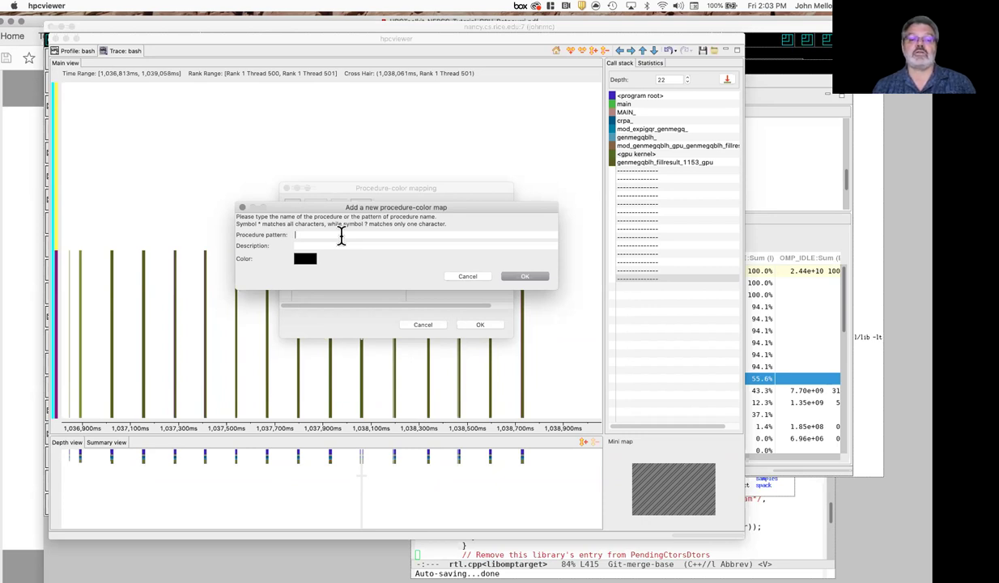
left_click(341, 235)
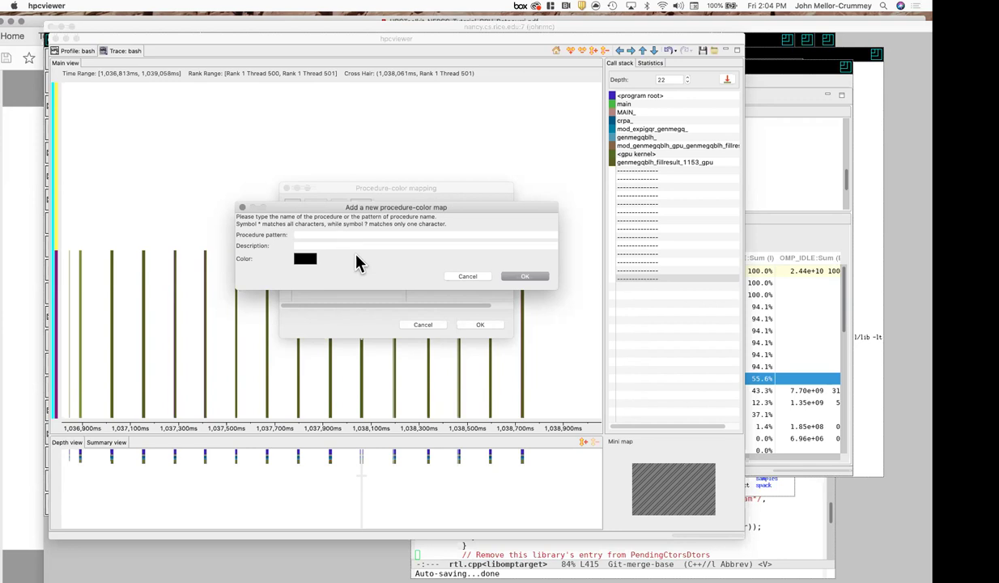
left_click(468, 277)
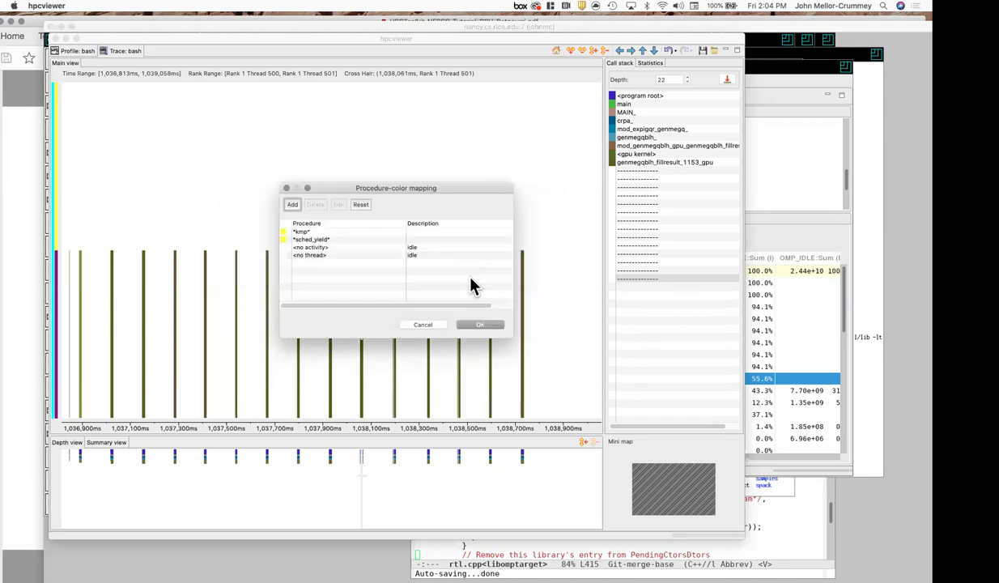
left_click(481, 325)
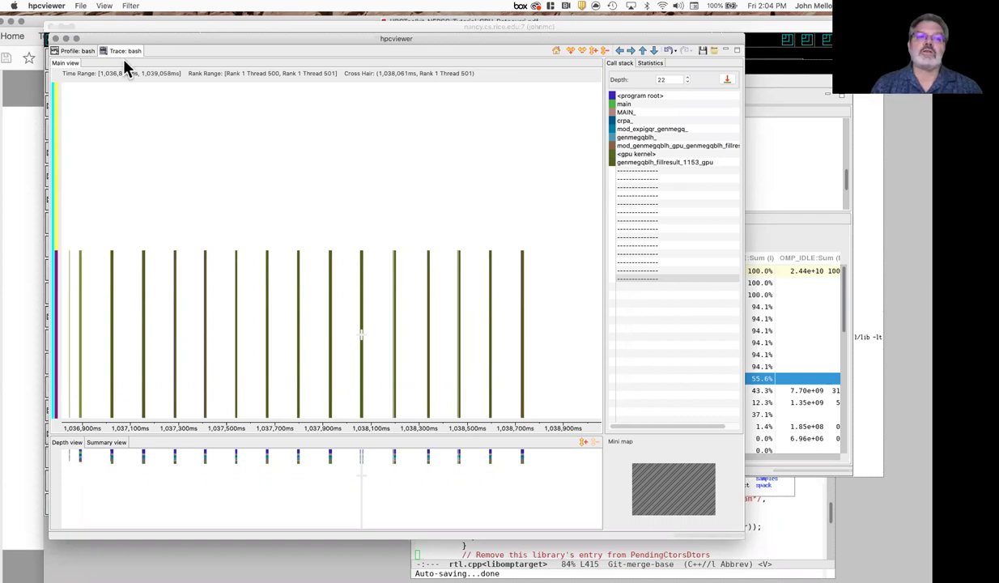
Return to the profile and review its CCT node filters and the exclusion types offered for a new pattern, without adding one.
left_click(81, 49)
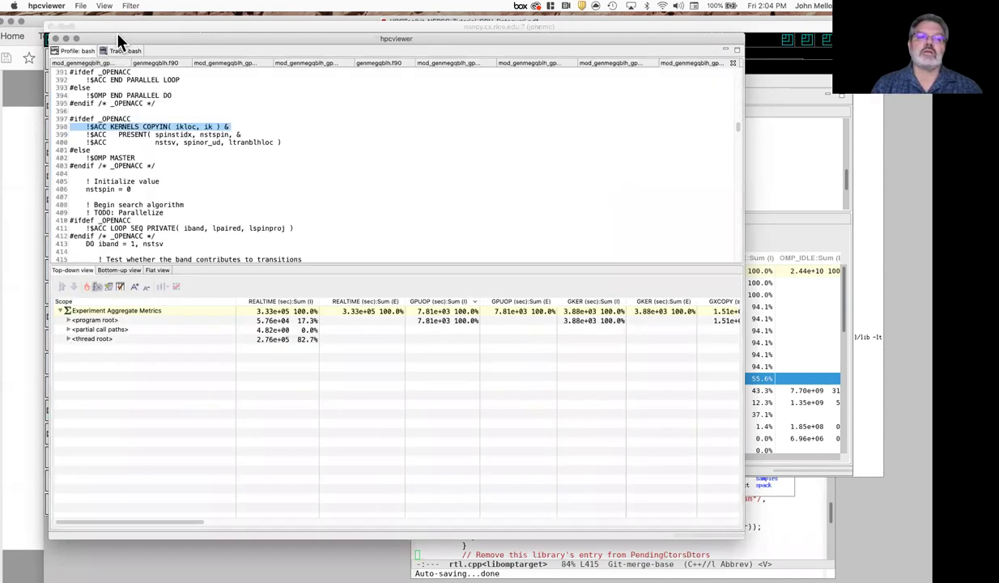
left_click(131, 16)
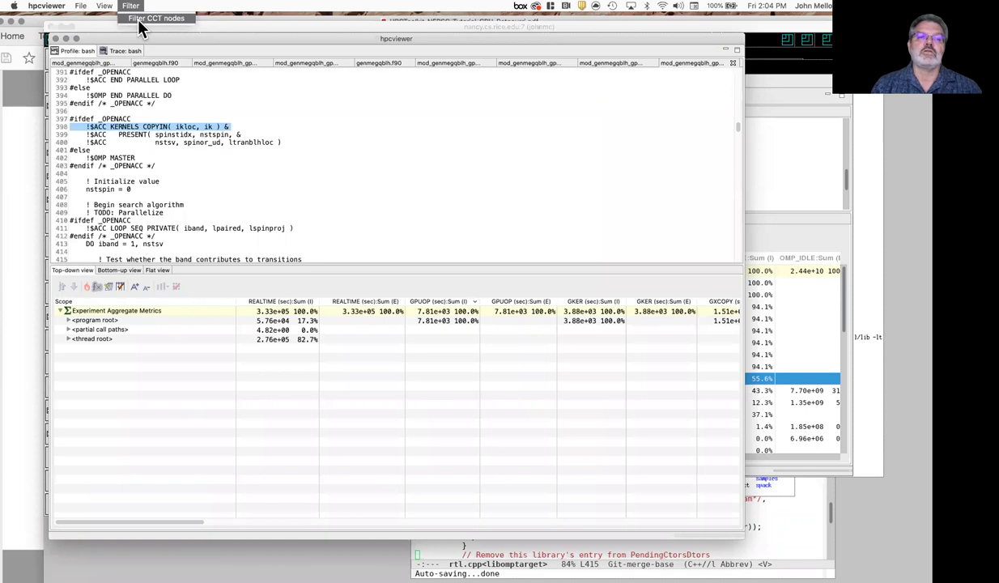
left_click(132, 17)
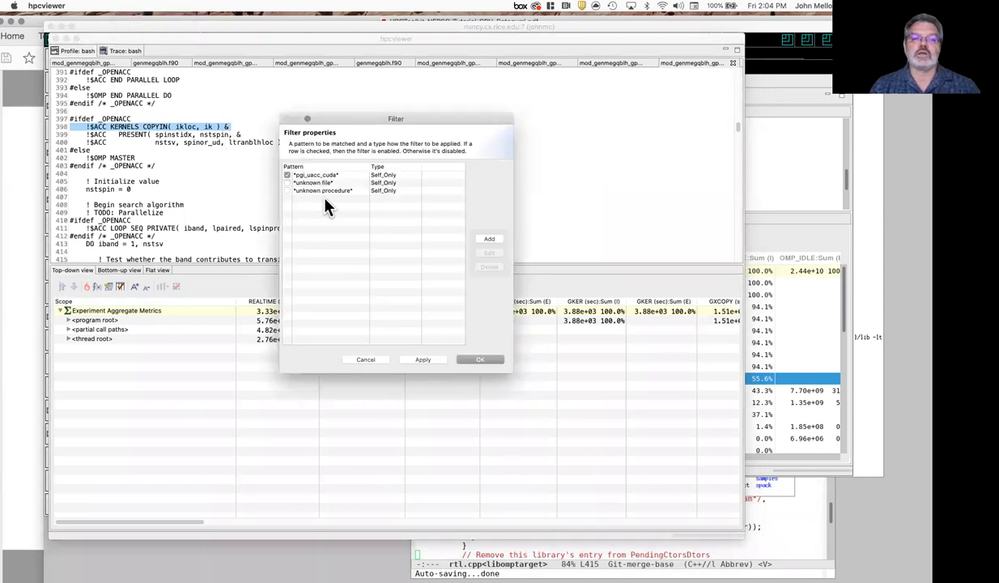
left_click(489, 238)
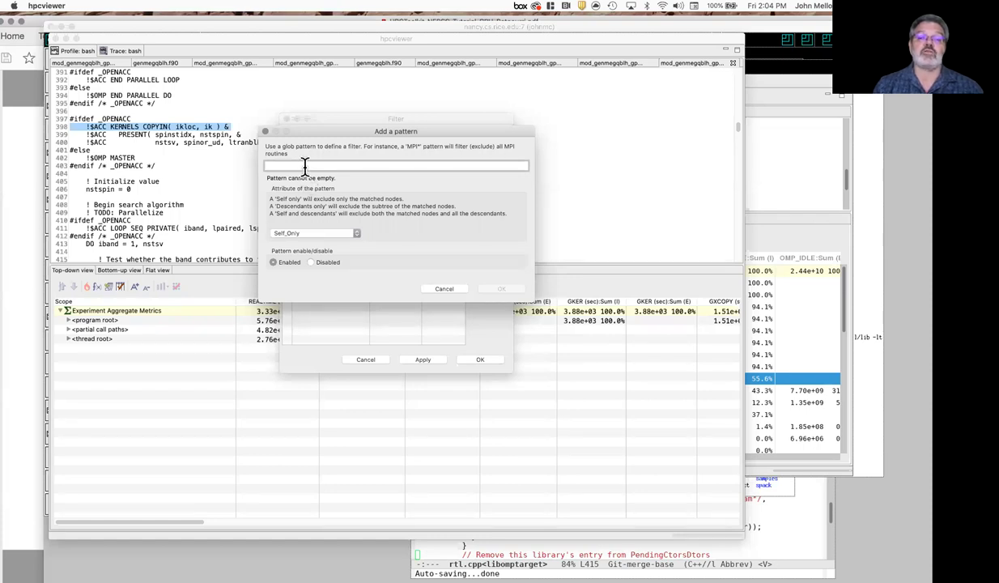
left_click(317, 234)
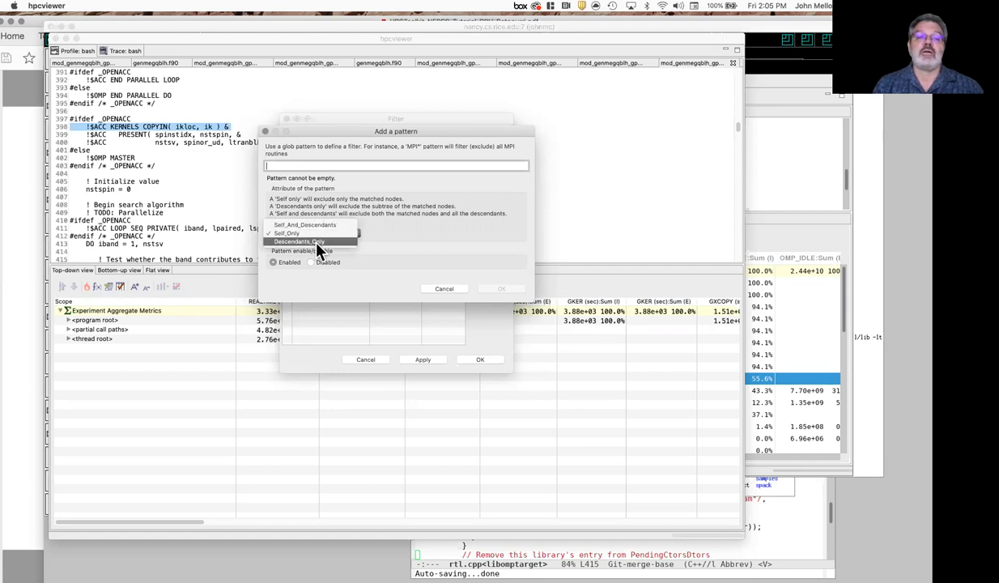
left_click(385, 238)
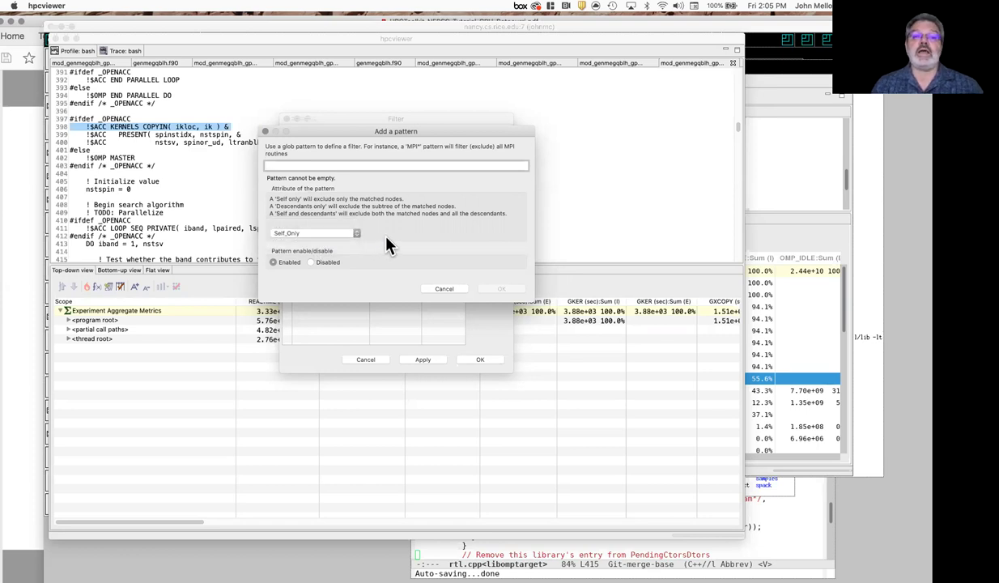
left_click(337, 236)
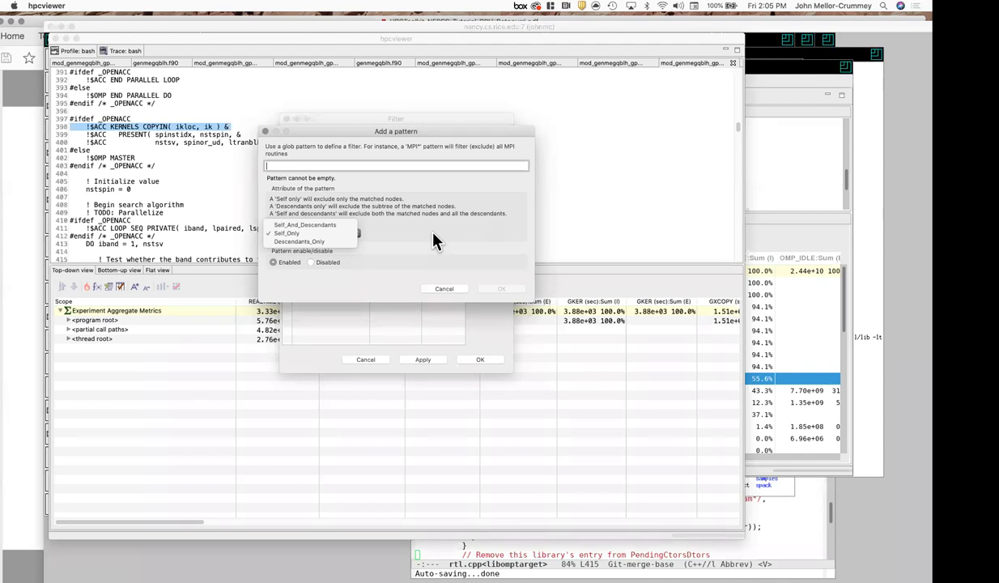
left_click(446, 291)
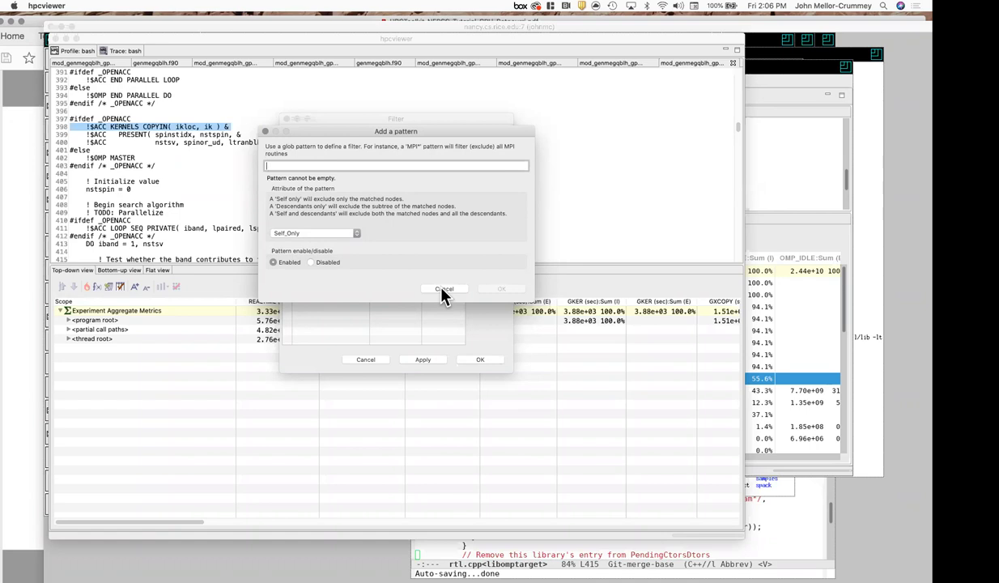
left_click(443, 291)
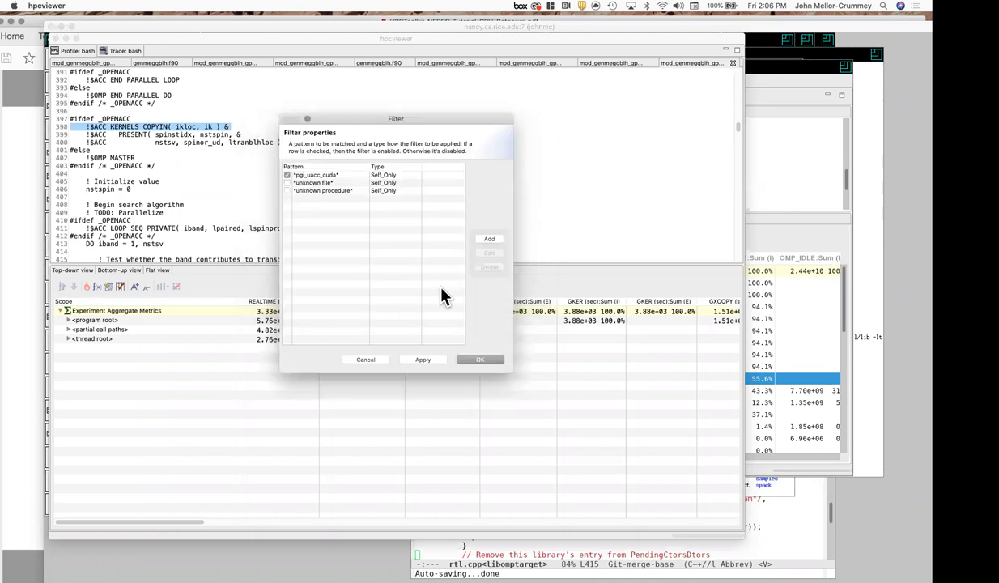
left_click(481, 361)
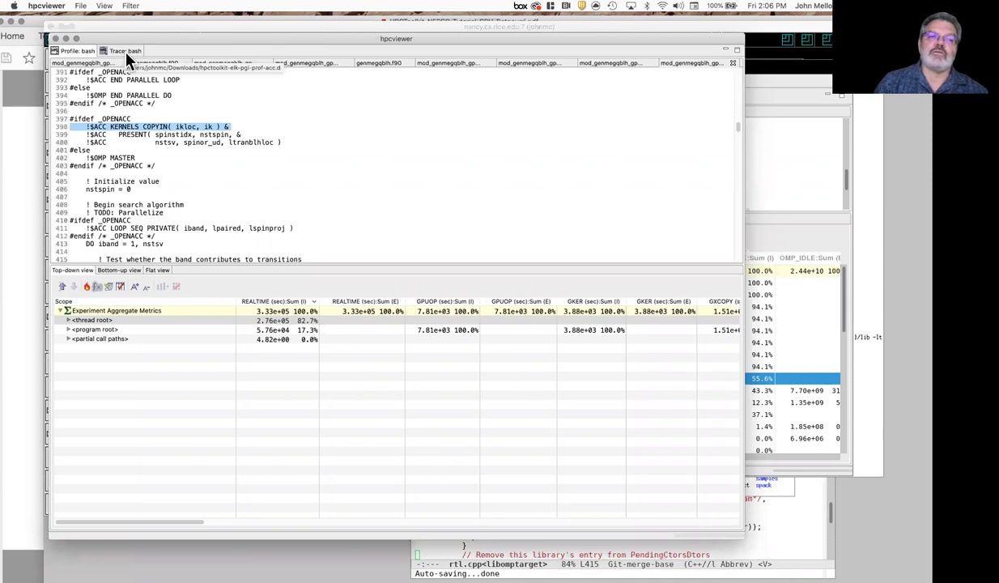
left_click(128, 7)
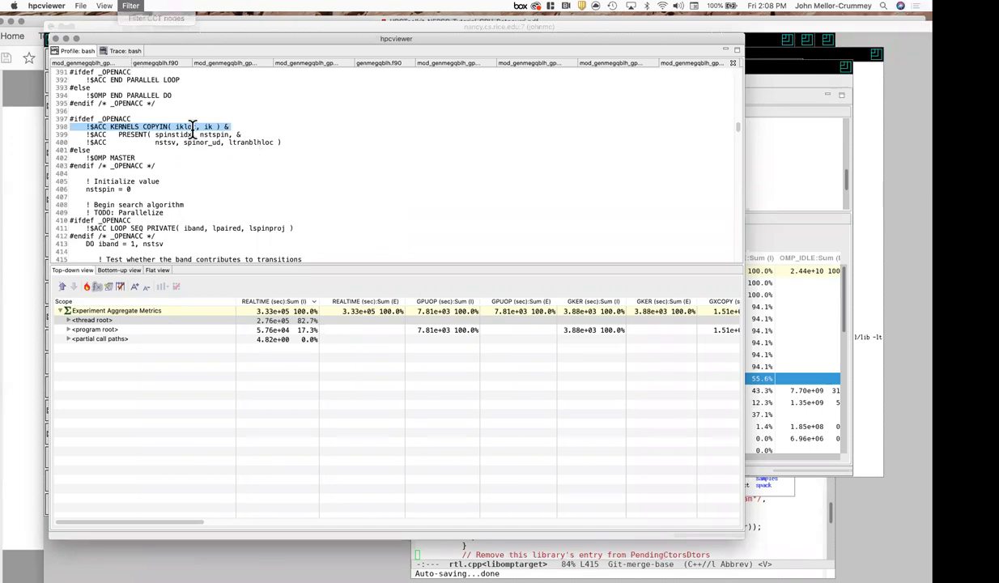
Check the profile's CCT node filter option, return to the trace, and review its procedure-color mapping without changing it.
left_click(156, 18)
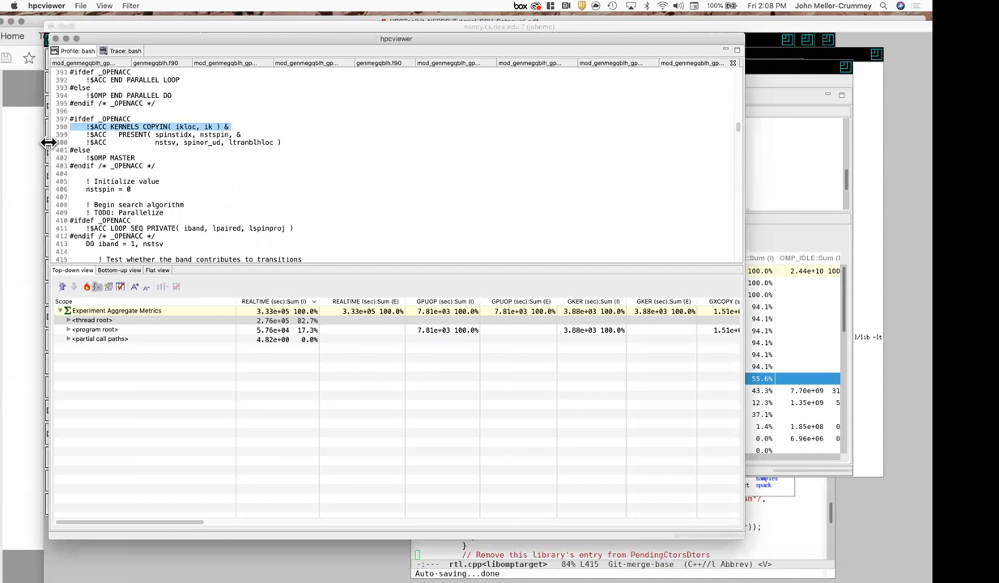
left_click(124, 51)
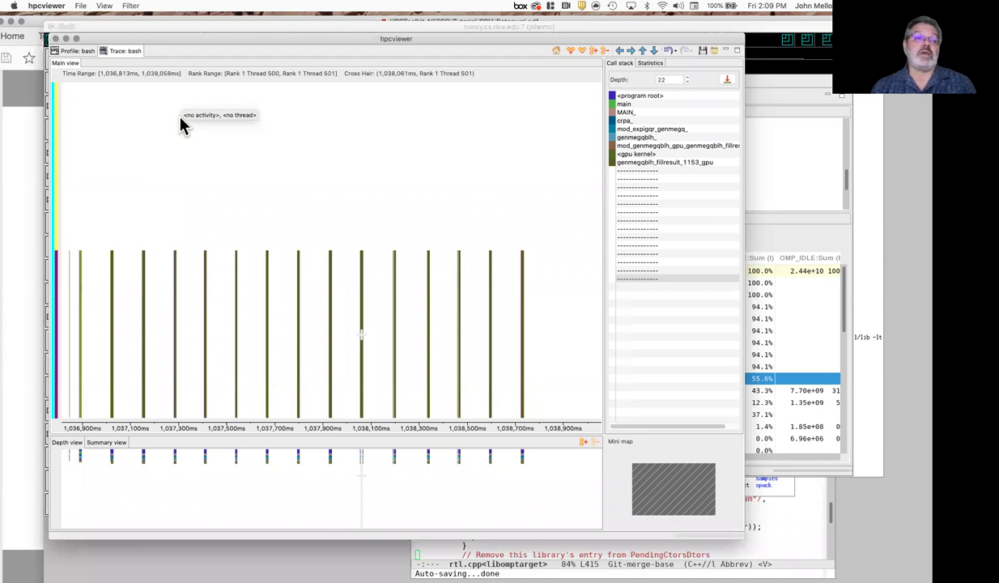
left_click(104, 11)
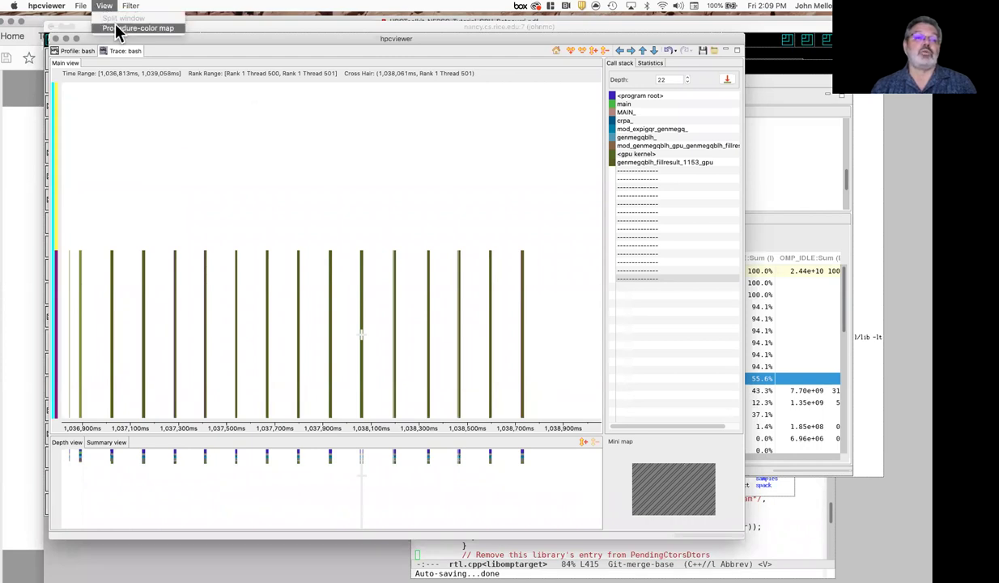
left_click(115, 23)
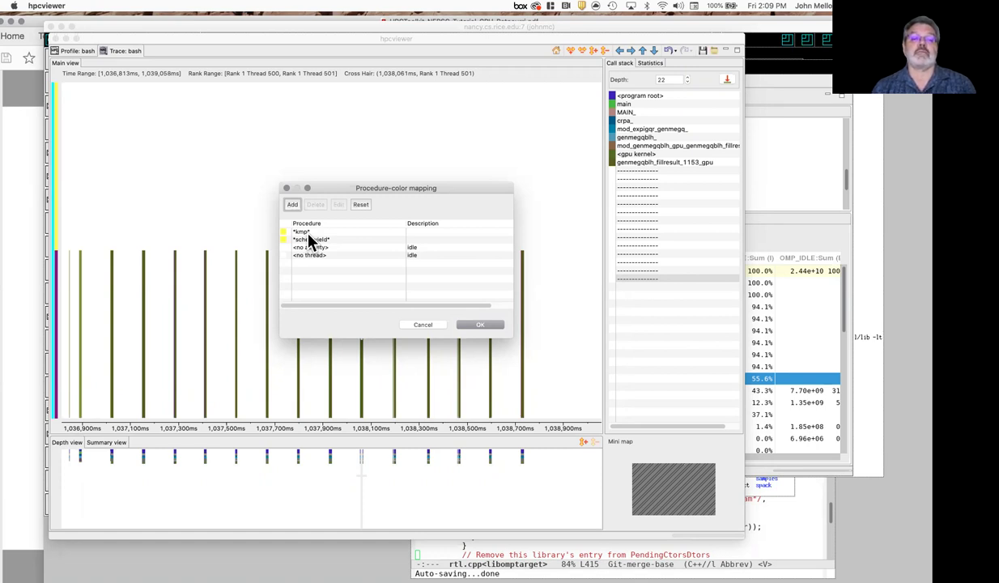
left_click(420, 323)
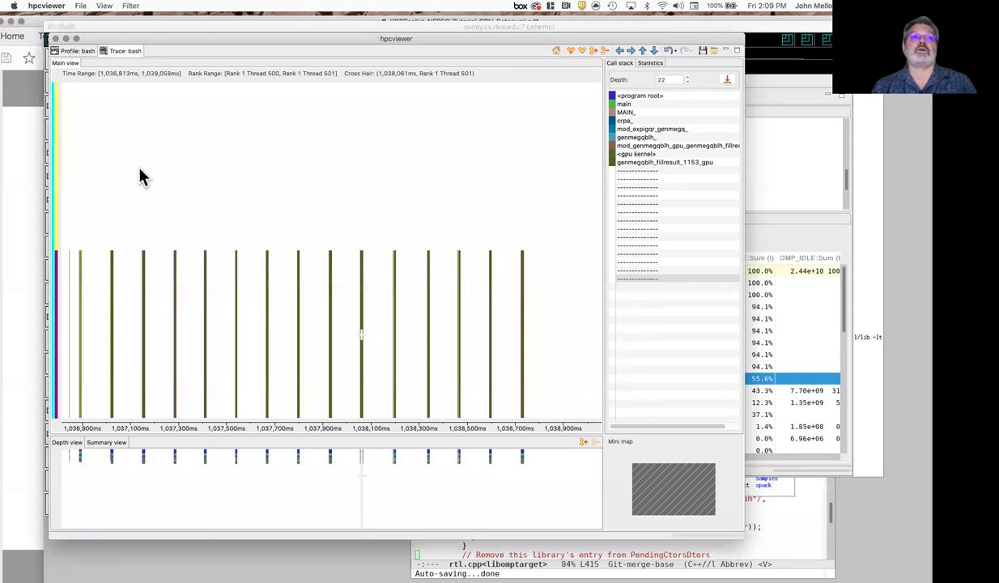
mouse_move(140, 171)
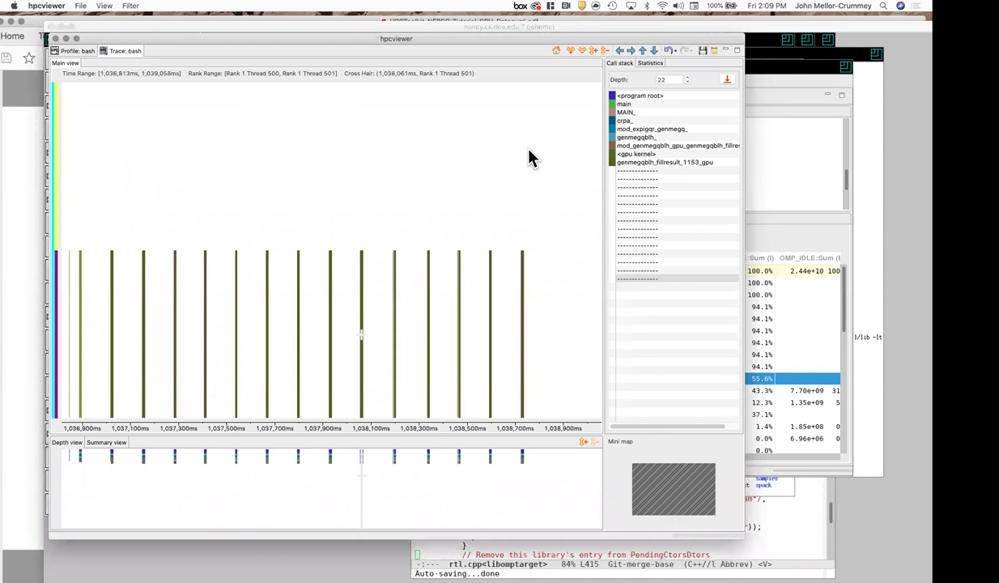
mouse_move(531, 156)
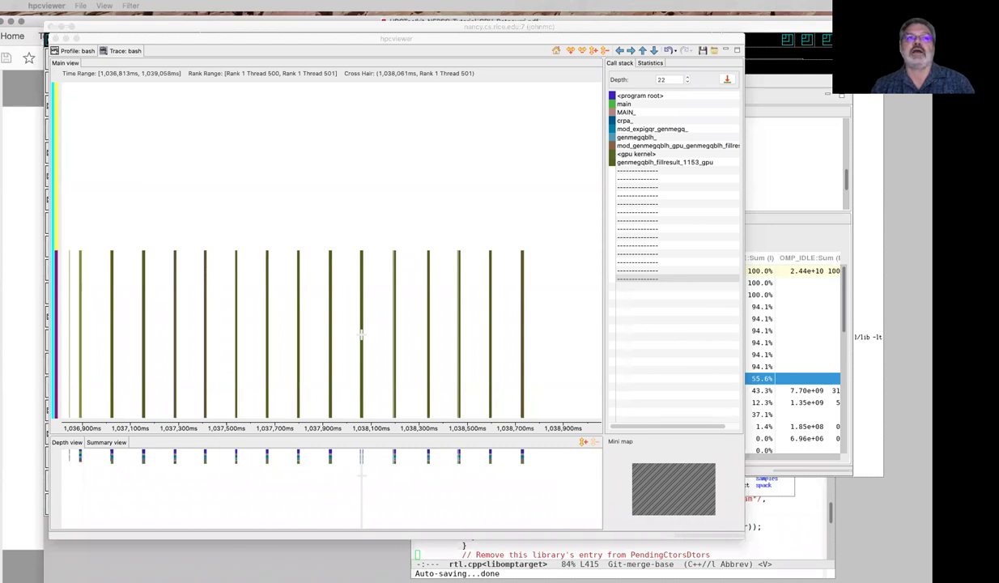
Switch to the HPCToolkit tutorial PDF in Acrobat and go back to page 29, "Kernel Sampling Yields Insight".
key("super+Tab")
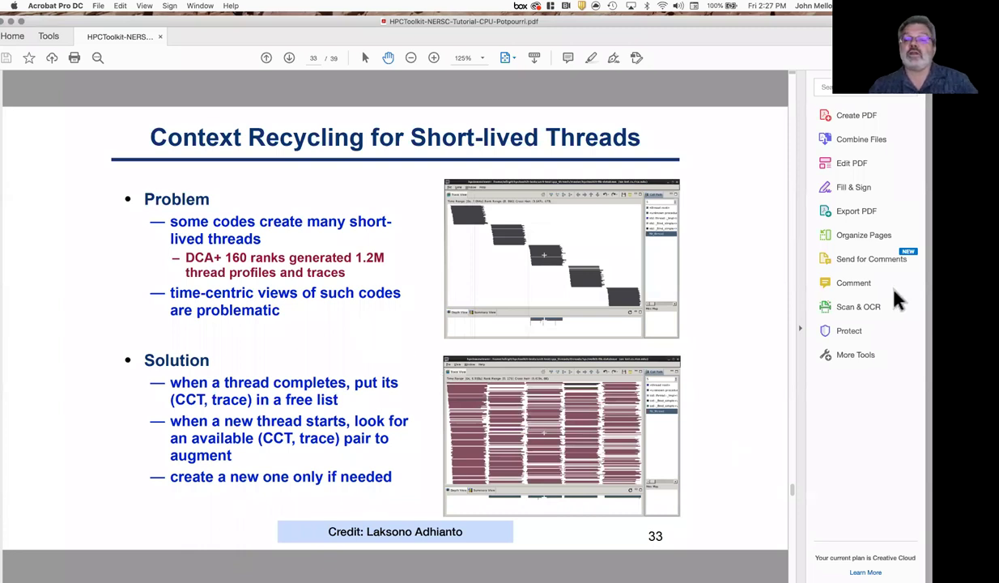
left_click(791, 425)
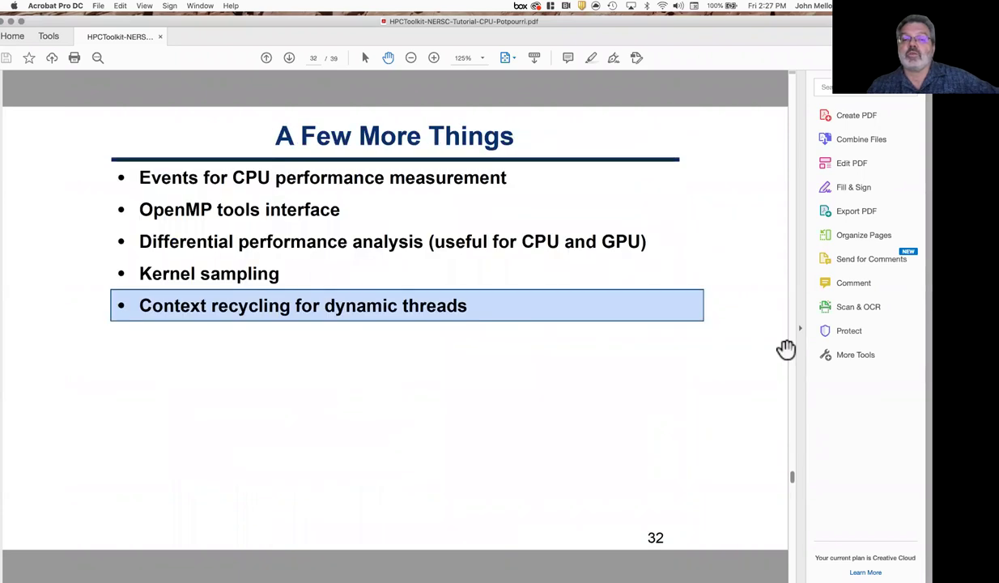
left_click(791, 317)
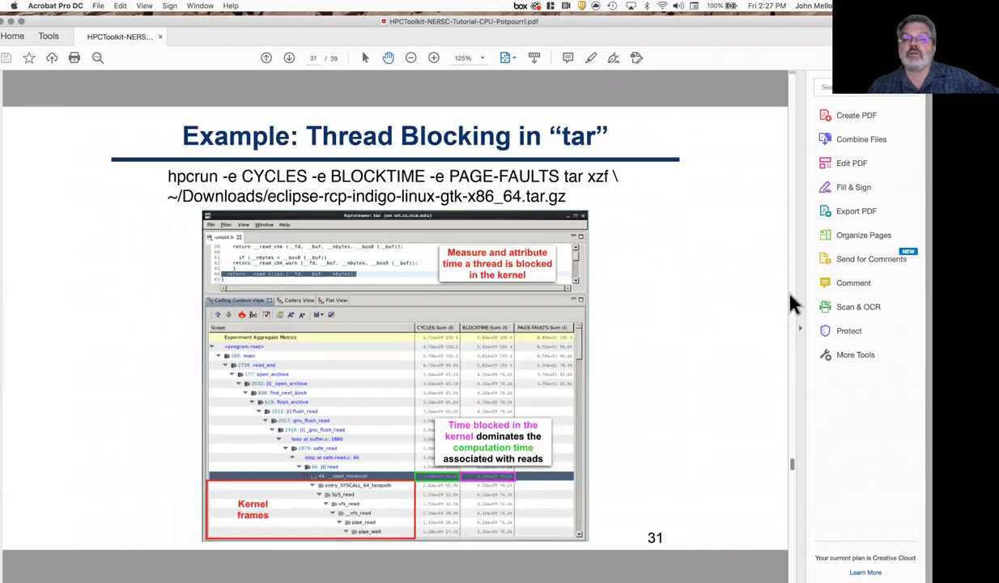
left_click(791, 300)
left_click(791, 287)
left_click(791, 271)
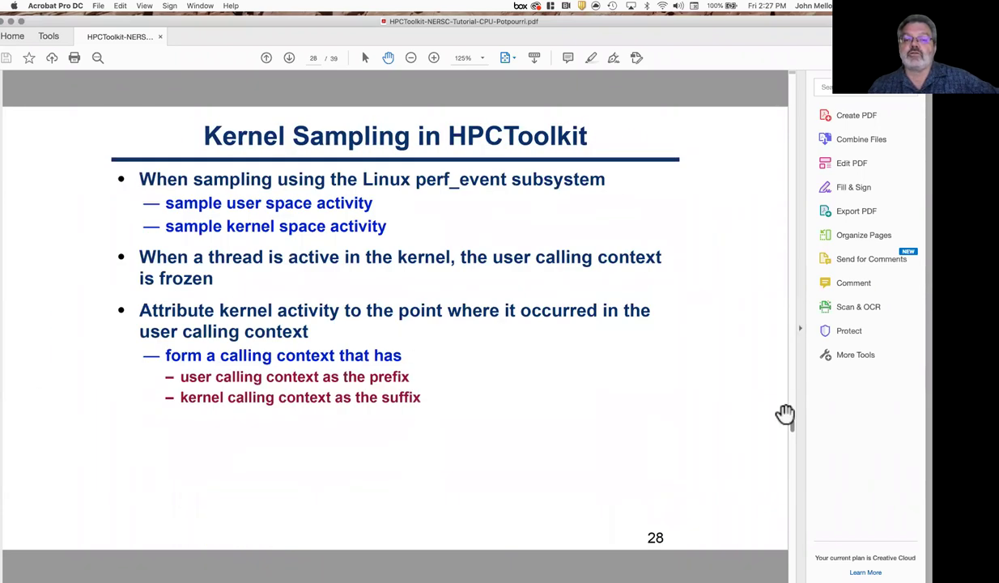
left_click(792, 457)
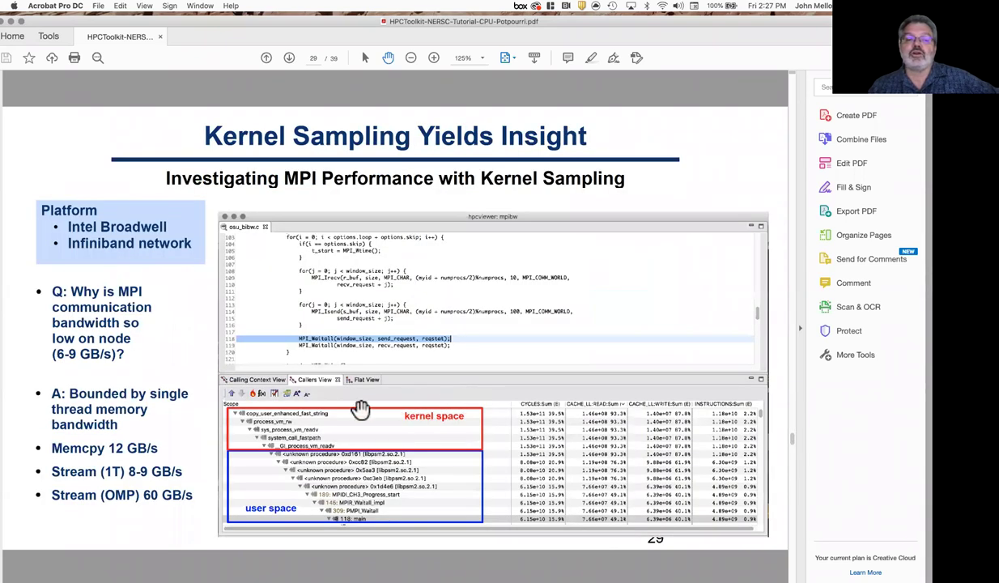